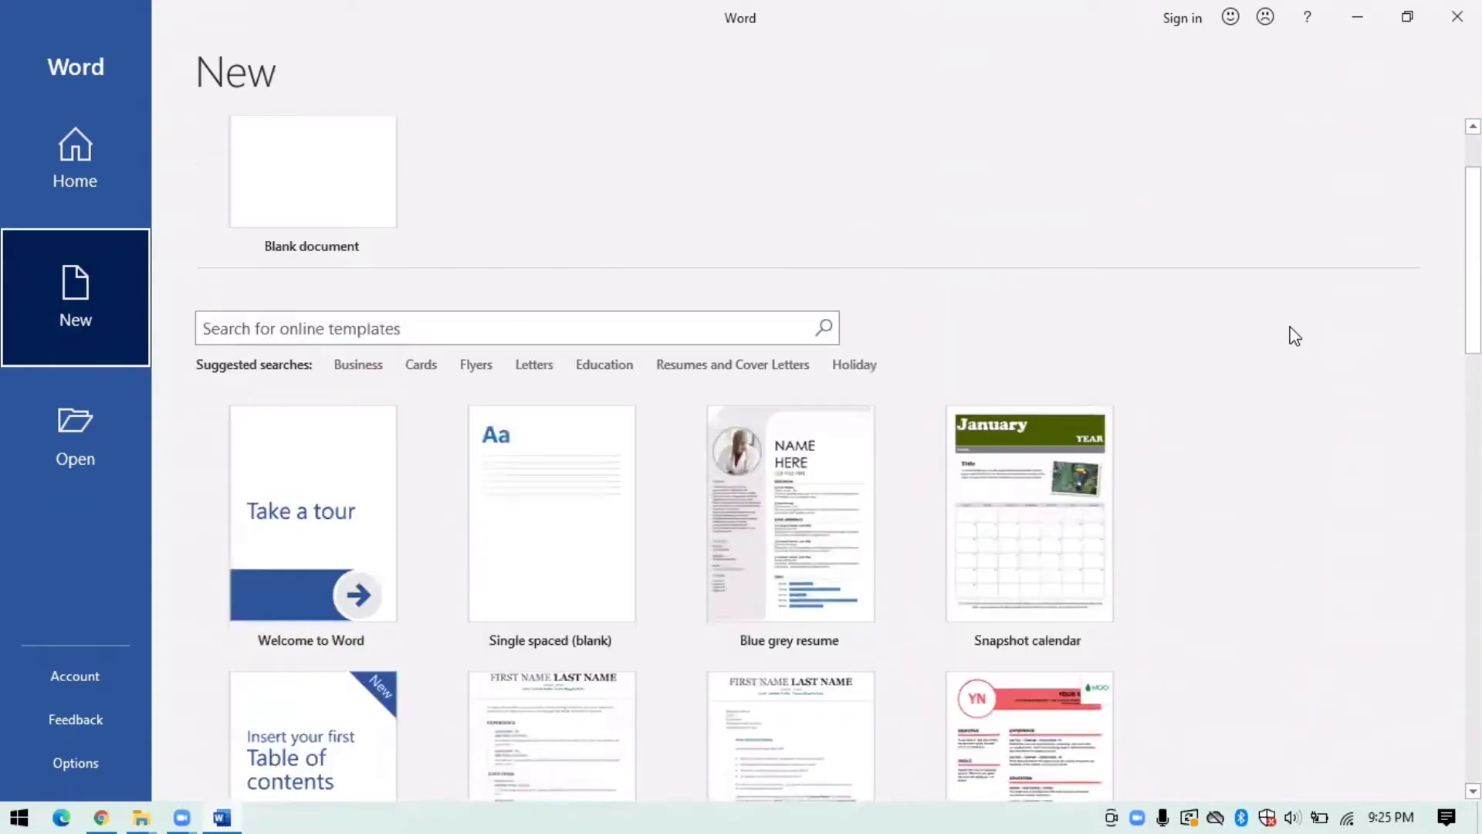
- Create a new blank document
click(301, 281)
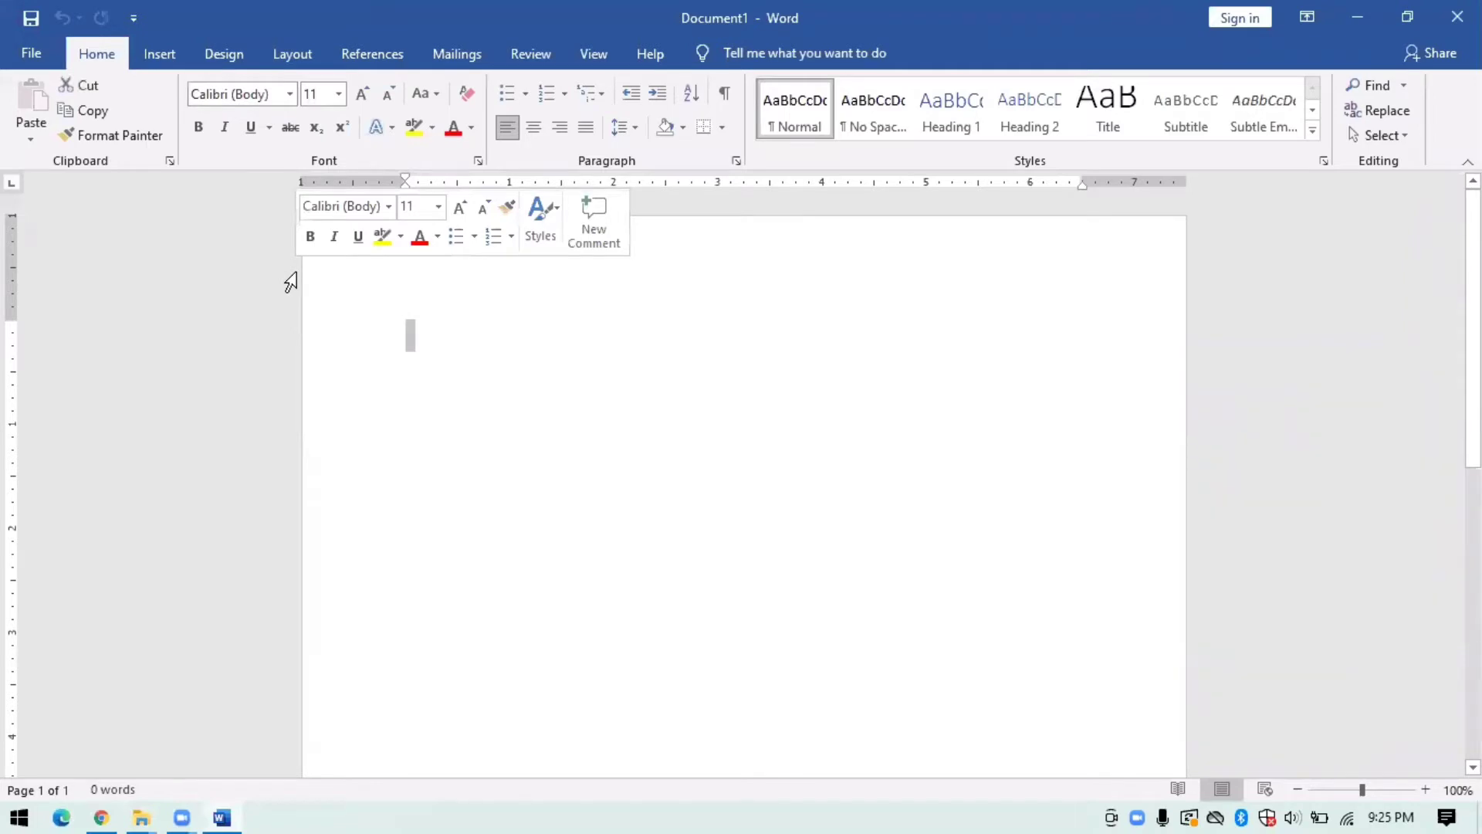
- Enter a line of random sample text at the start of the document and erase it completely
text(qwuyd)
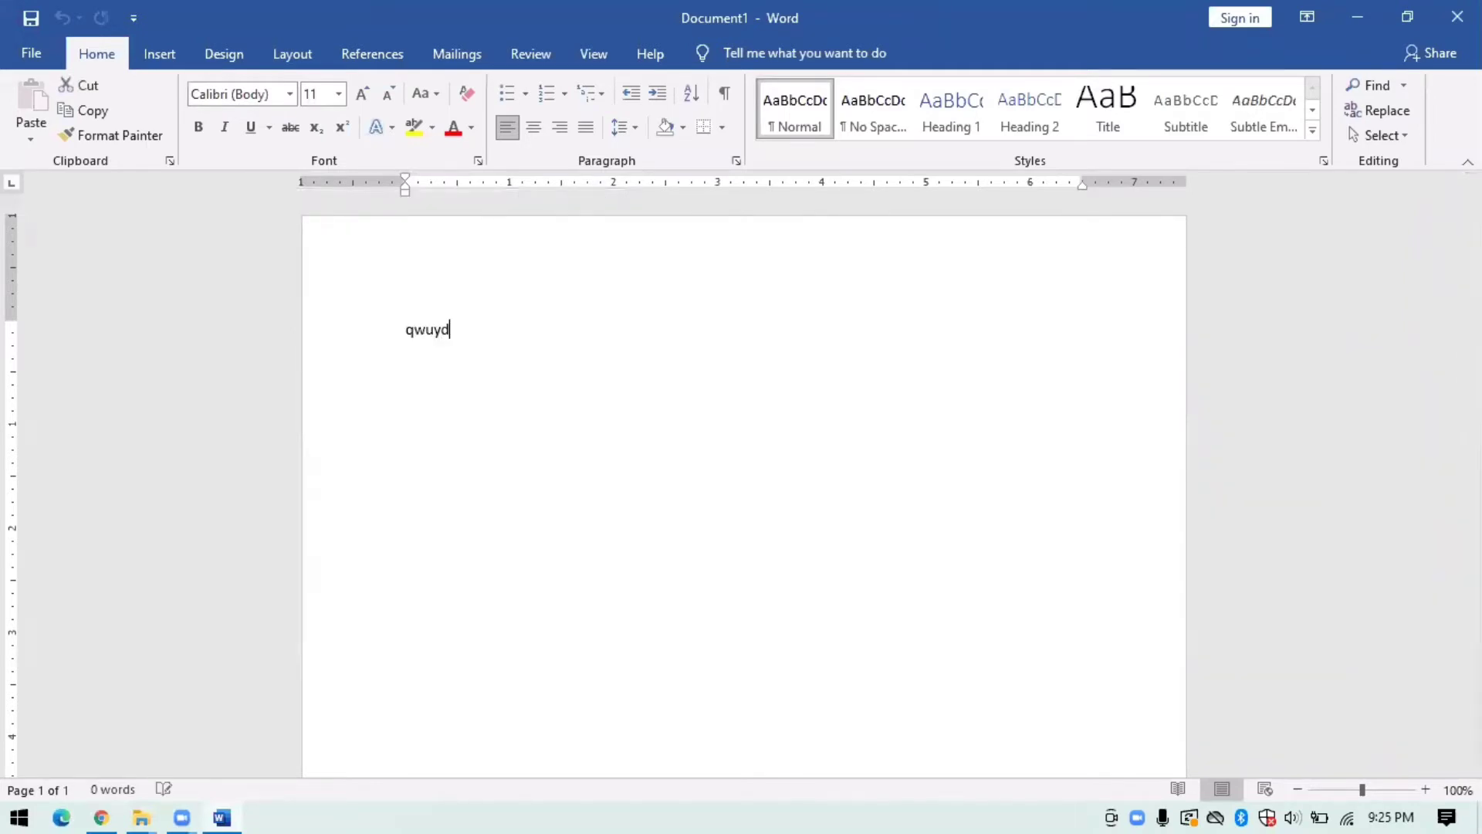
text(dbhjsncbsnvbssmdg mv v)
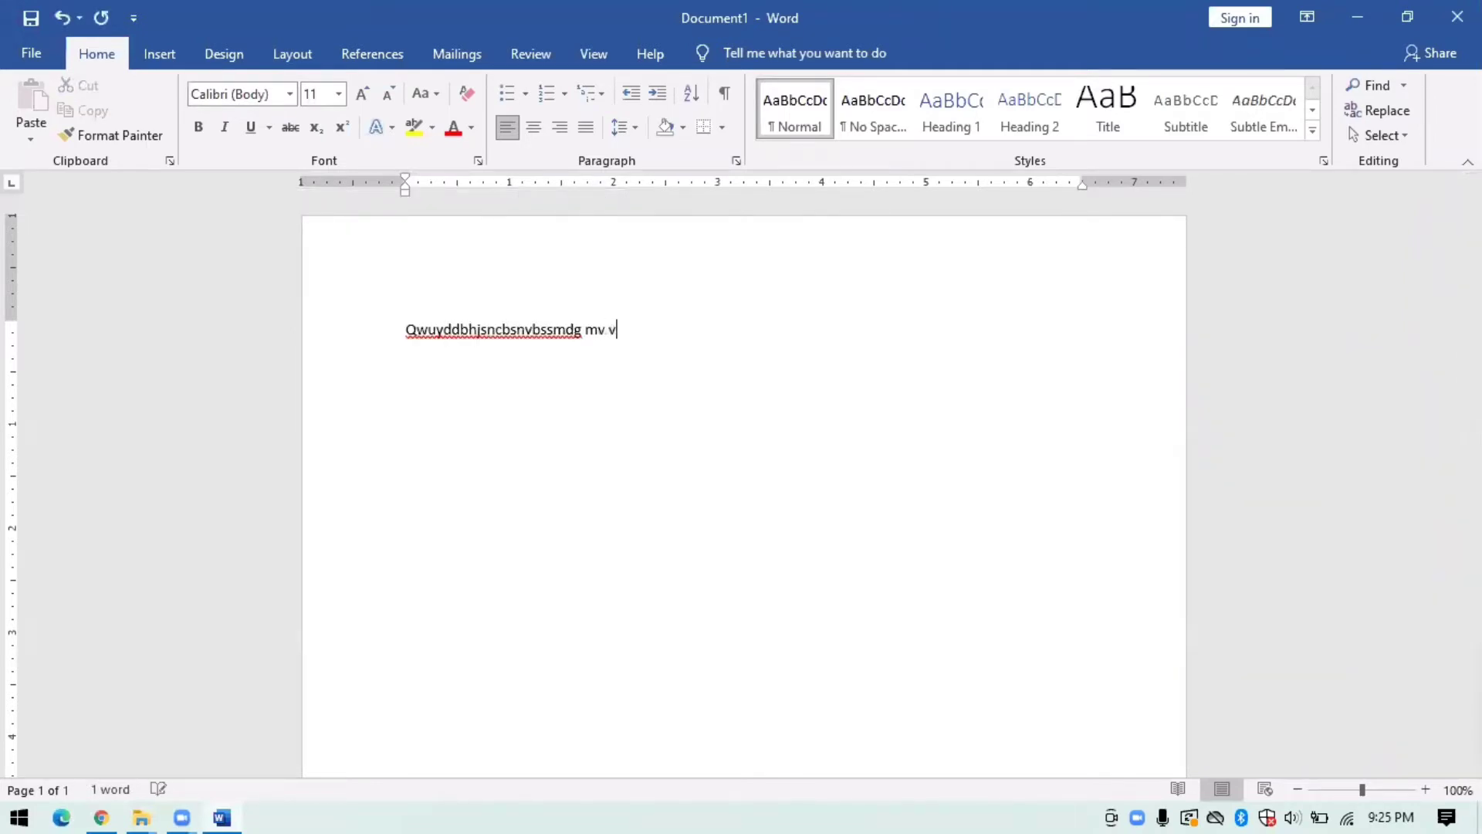
key(BackSpace)
key(BackSpace)
key(BackSpace)
key(BackSpace)
key(BackSpace)
key(BackSpace)
key(BackSpace)
key(BackSpace)
key(BackSpace)
key(BackSpace)
key(BackSpace)
key(BackSpace)
key(BackSpace)
key(BackSpace)
key(BackSpace)
key(BackSpace)
key(BackSpace)
key(BackSpace)
key(BackSpace)
key(BackSpace)
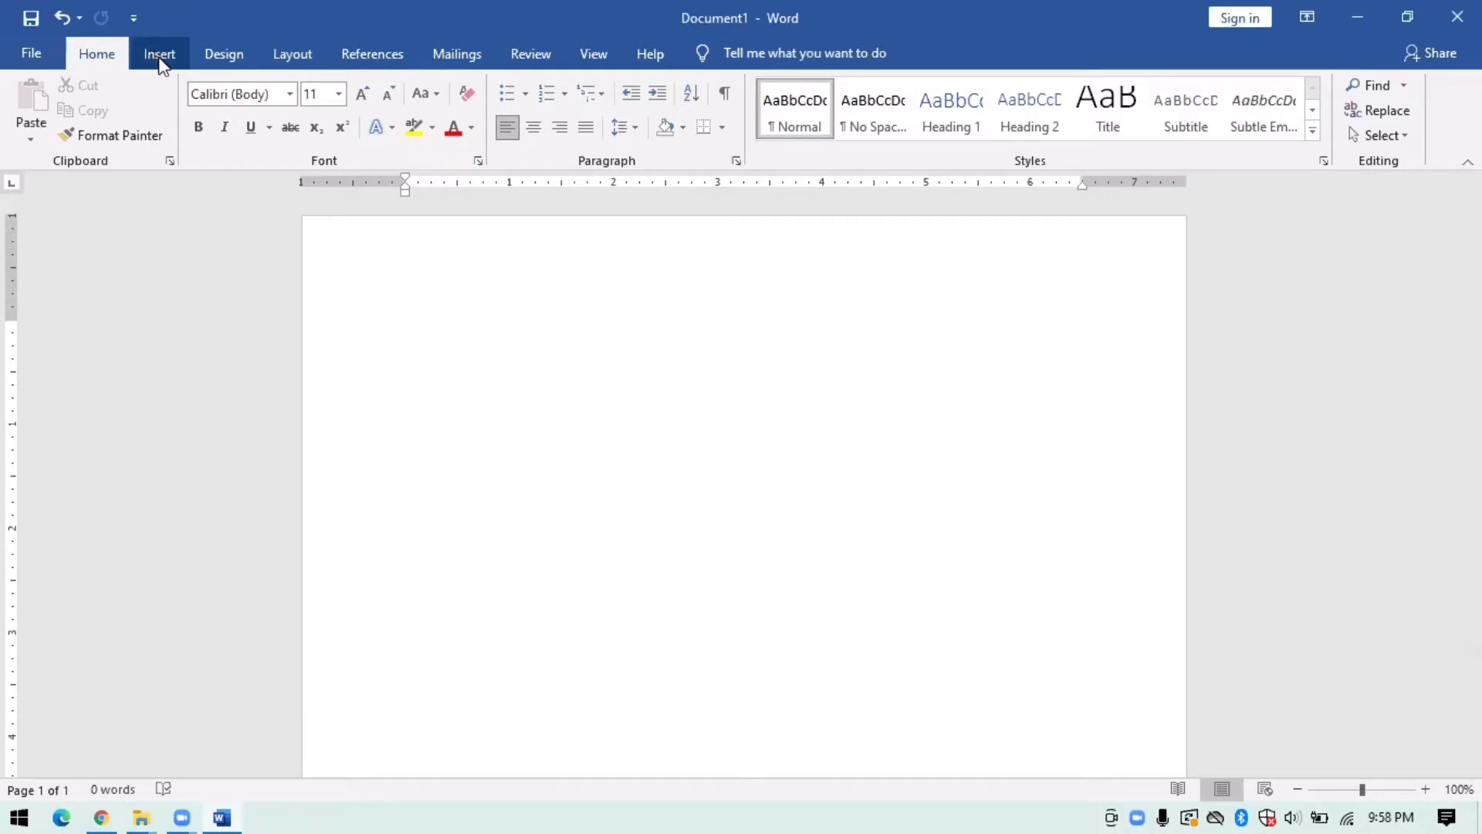
- Open the Insert Chart dialog and browse the available chart types, such as Line, Area, Surface, Sunburst, Radar and Pie
click(160, 60)
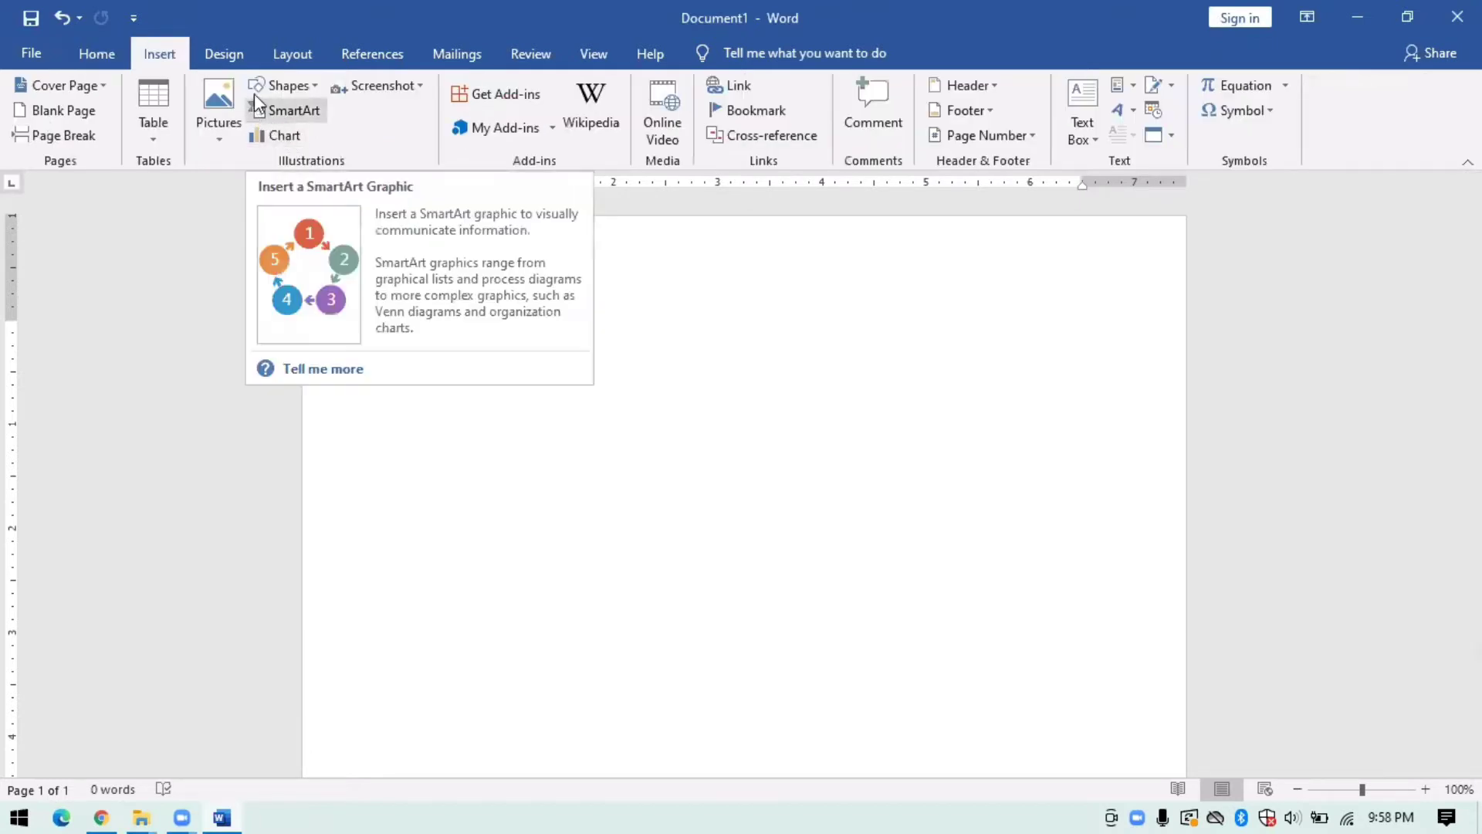
click(257, 136)
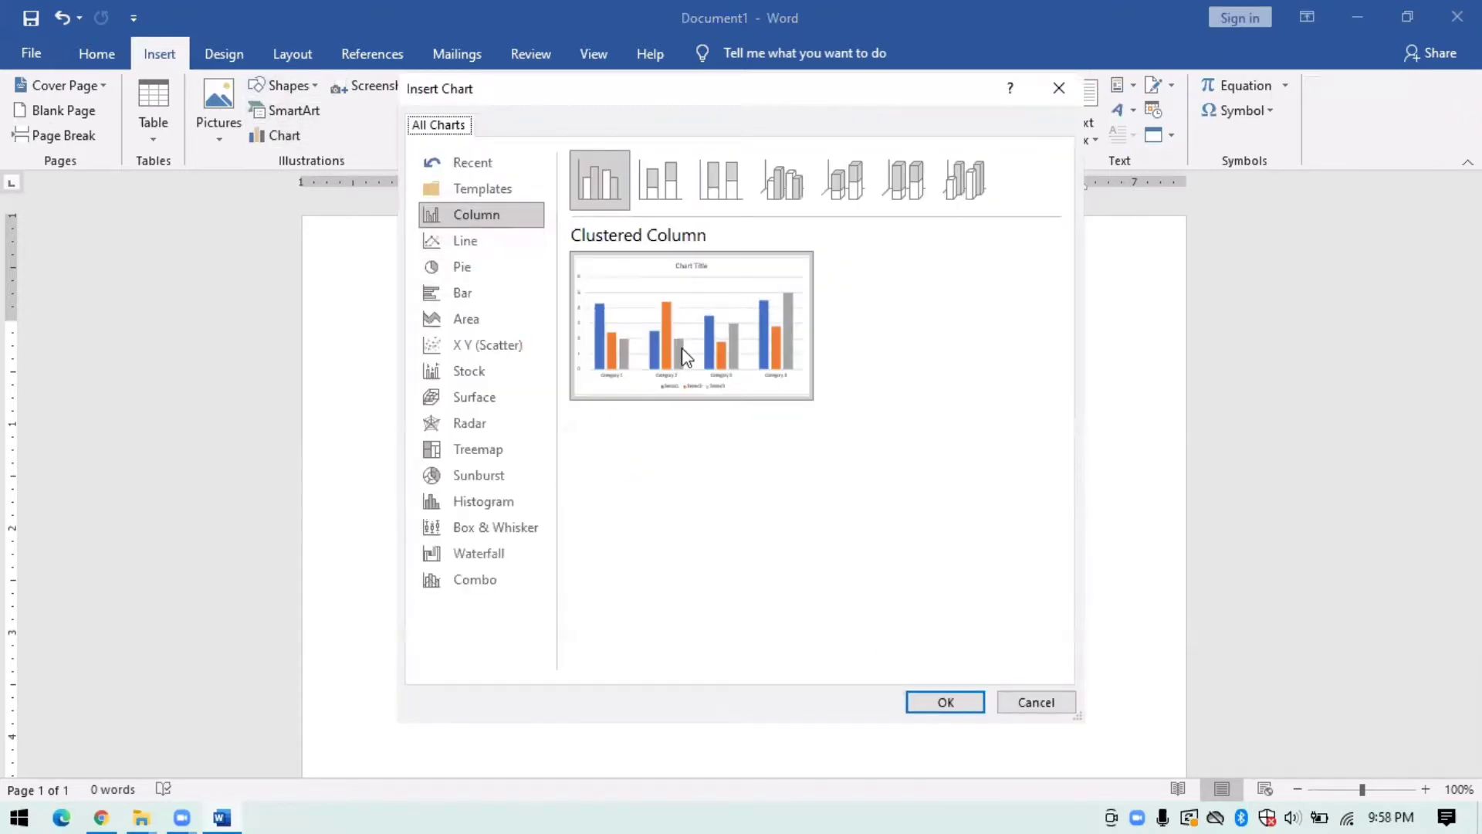
click(486, 243)
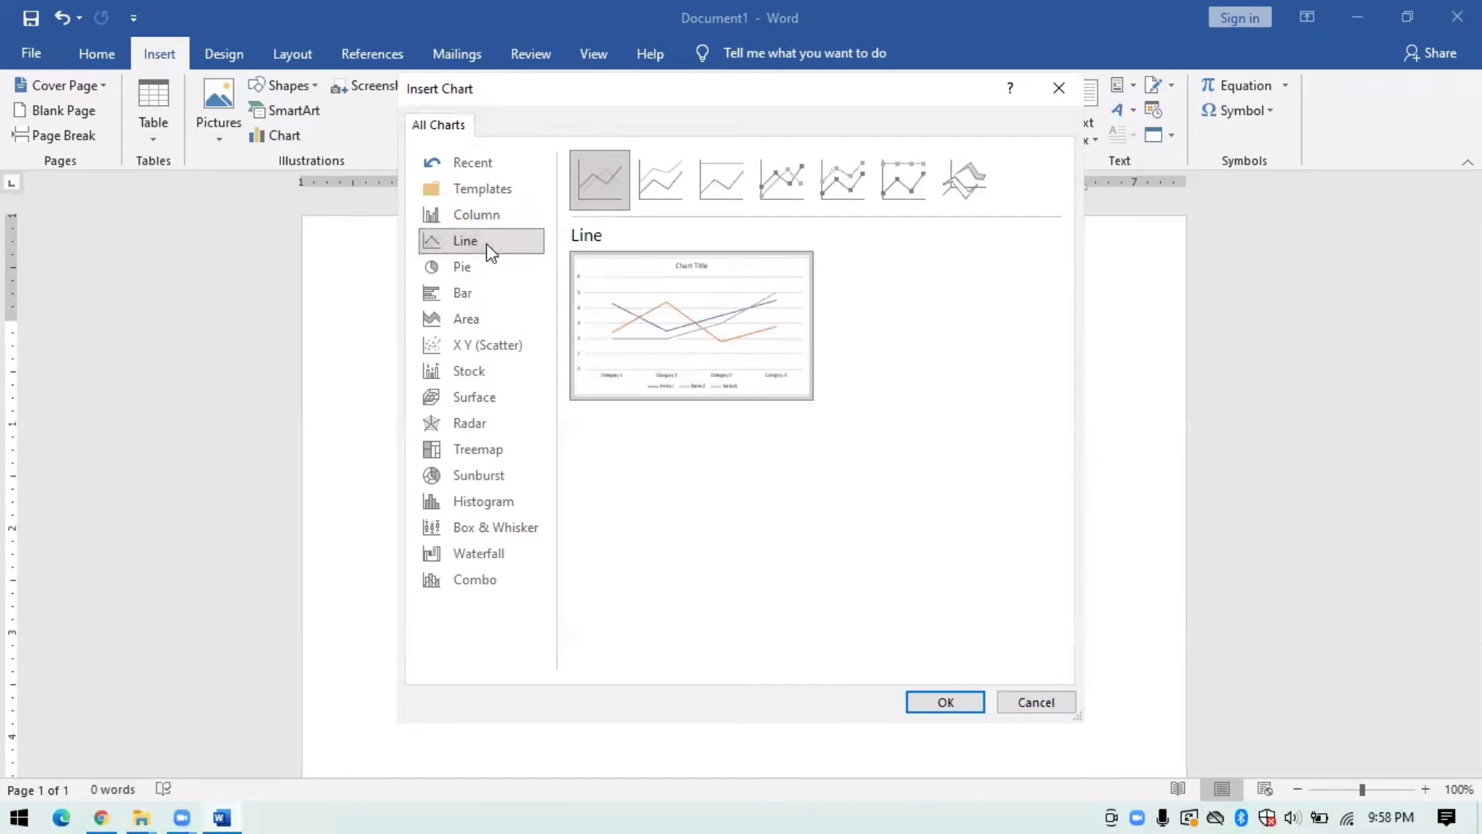
key(Down)
key(Down)
key(Down)
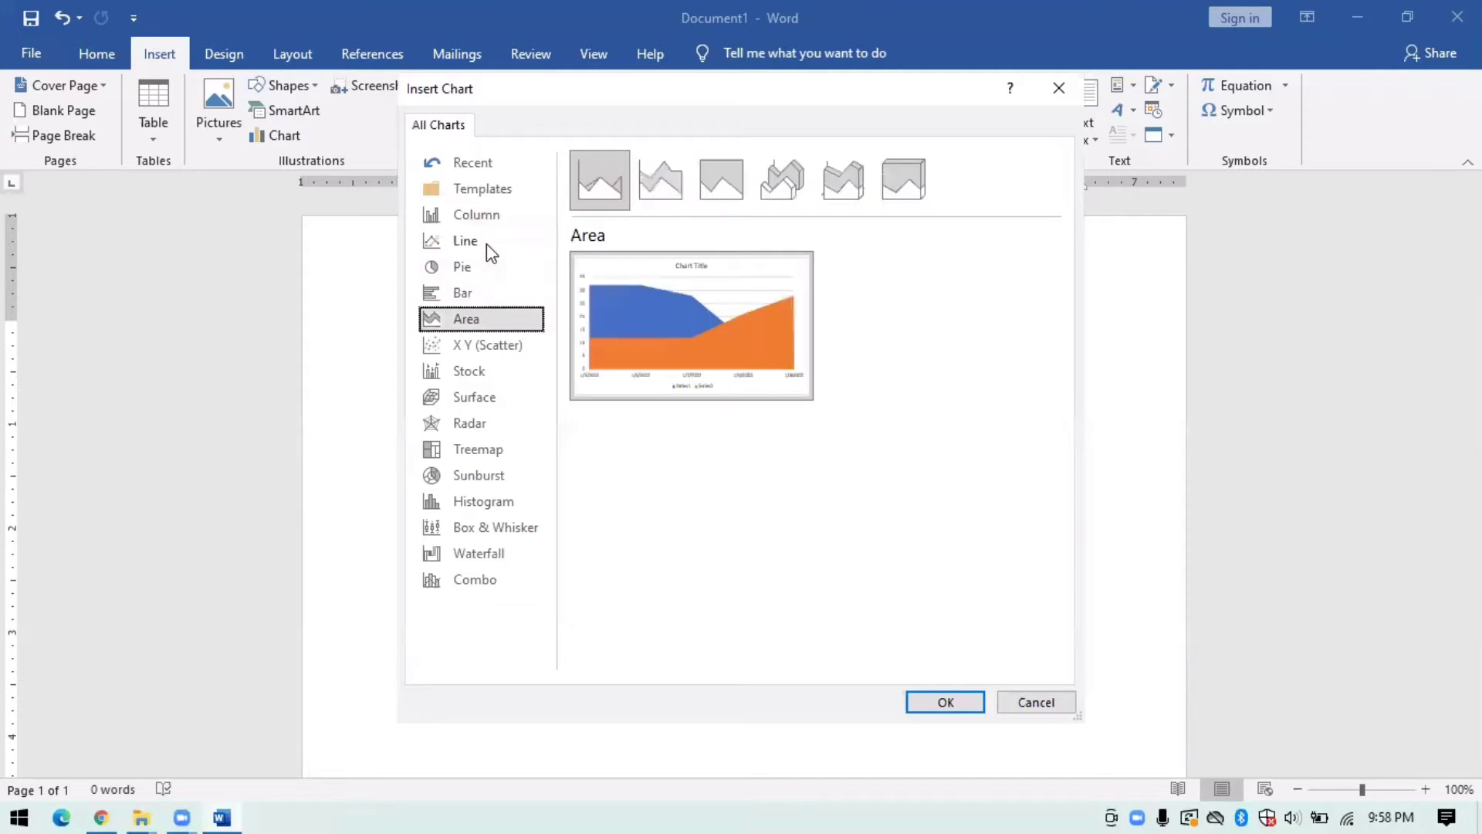
key(Down)
key(Down)
key(Down)
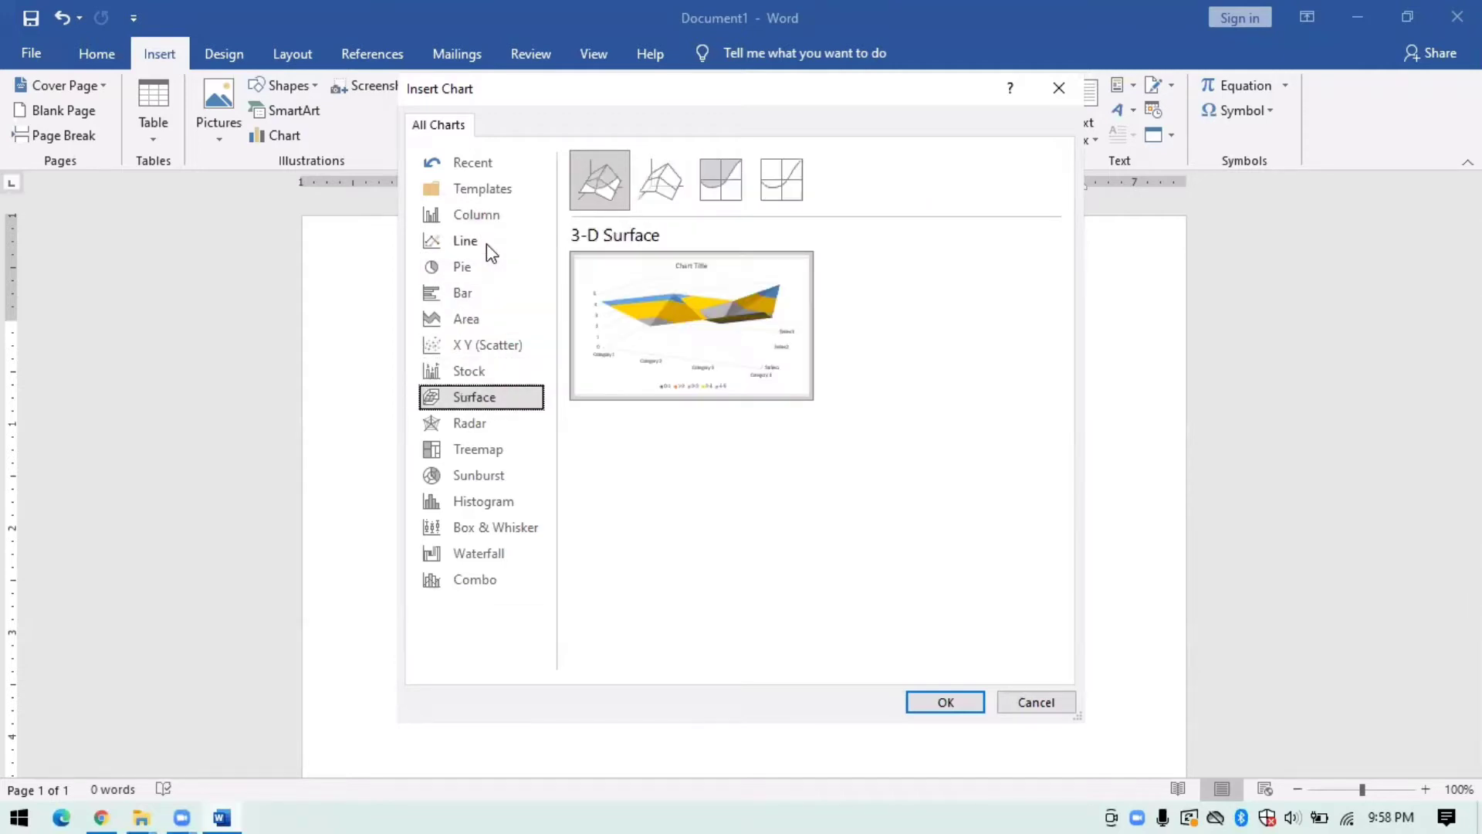
key(Down)
key(Down)
key(Down)
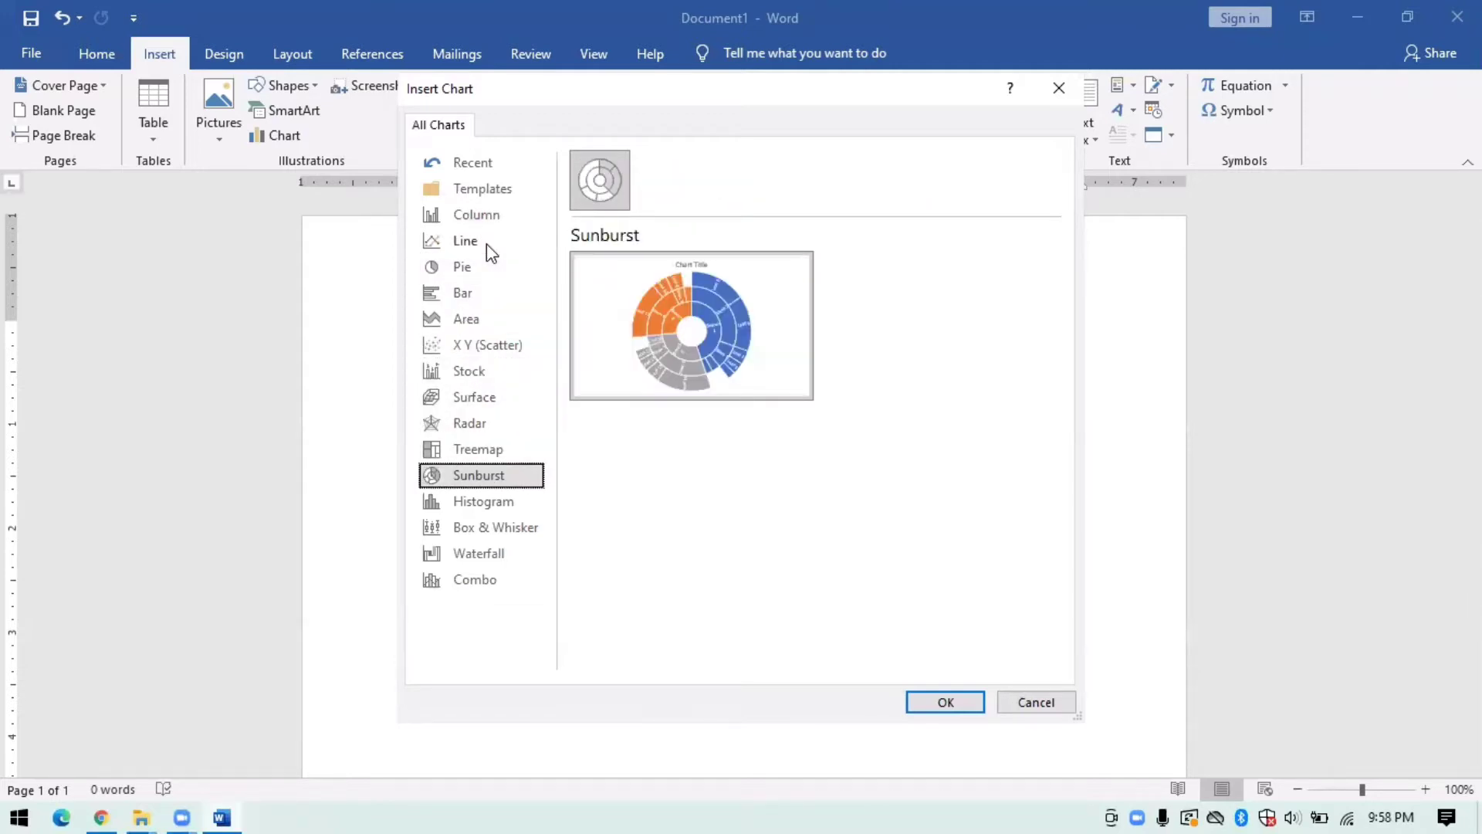
key(Down)
key(Up)
key(Up)
key(Up)
key(Up)
key(Up)
key(Up)
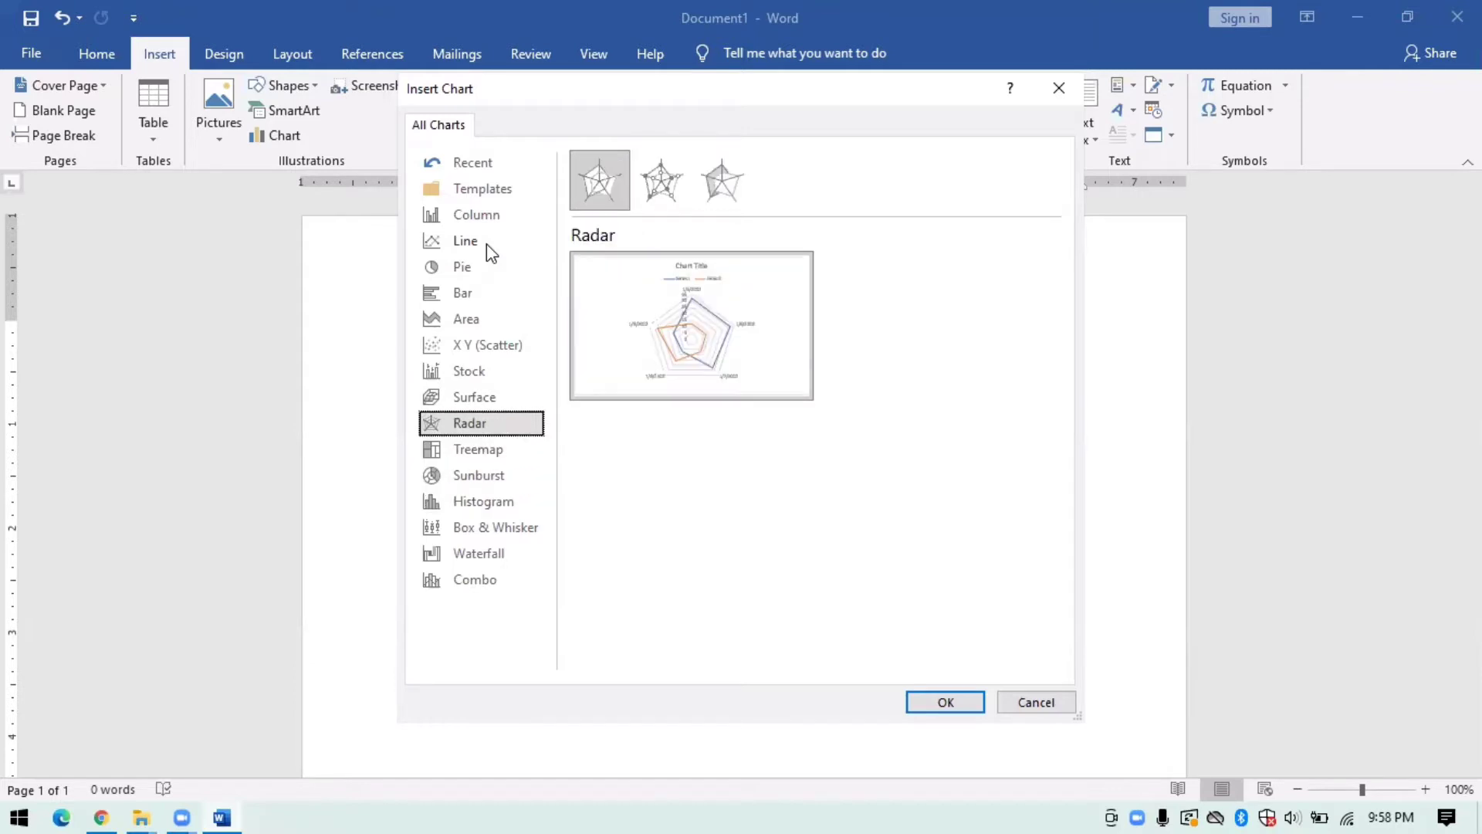
key(Up)
key(Up)
key(Up)
key(Up)
key(Up)
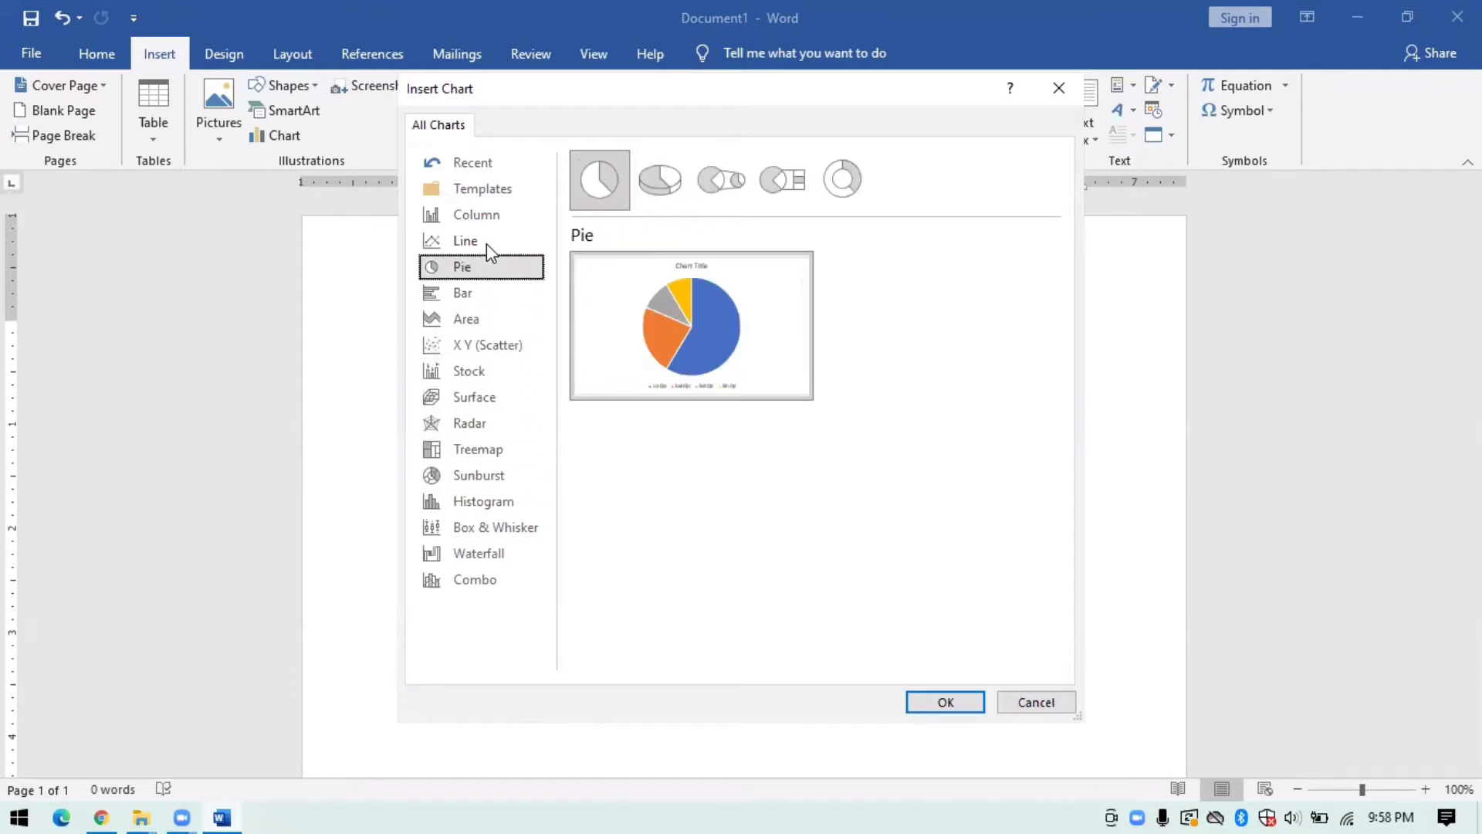
- Insert a Clustered Column chart into the document
click(493, 219)
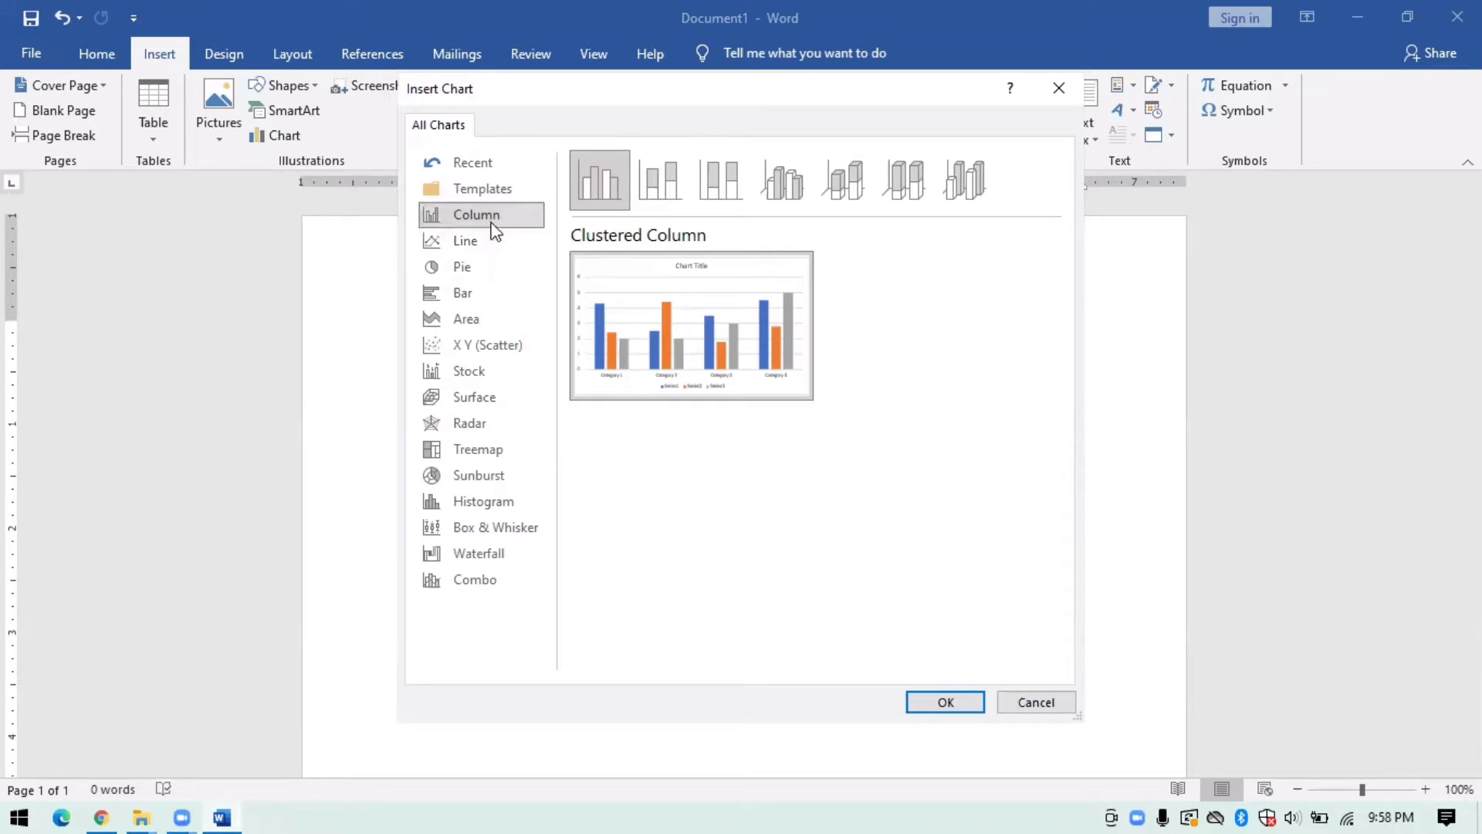
click(921, 709)
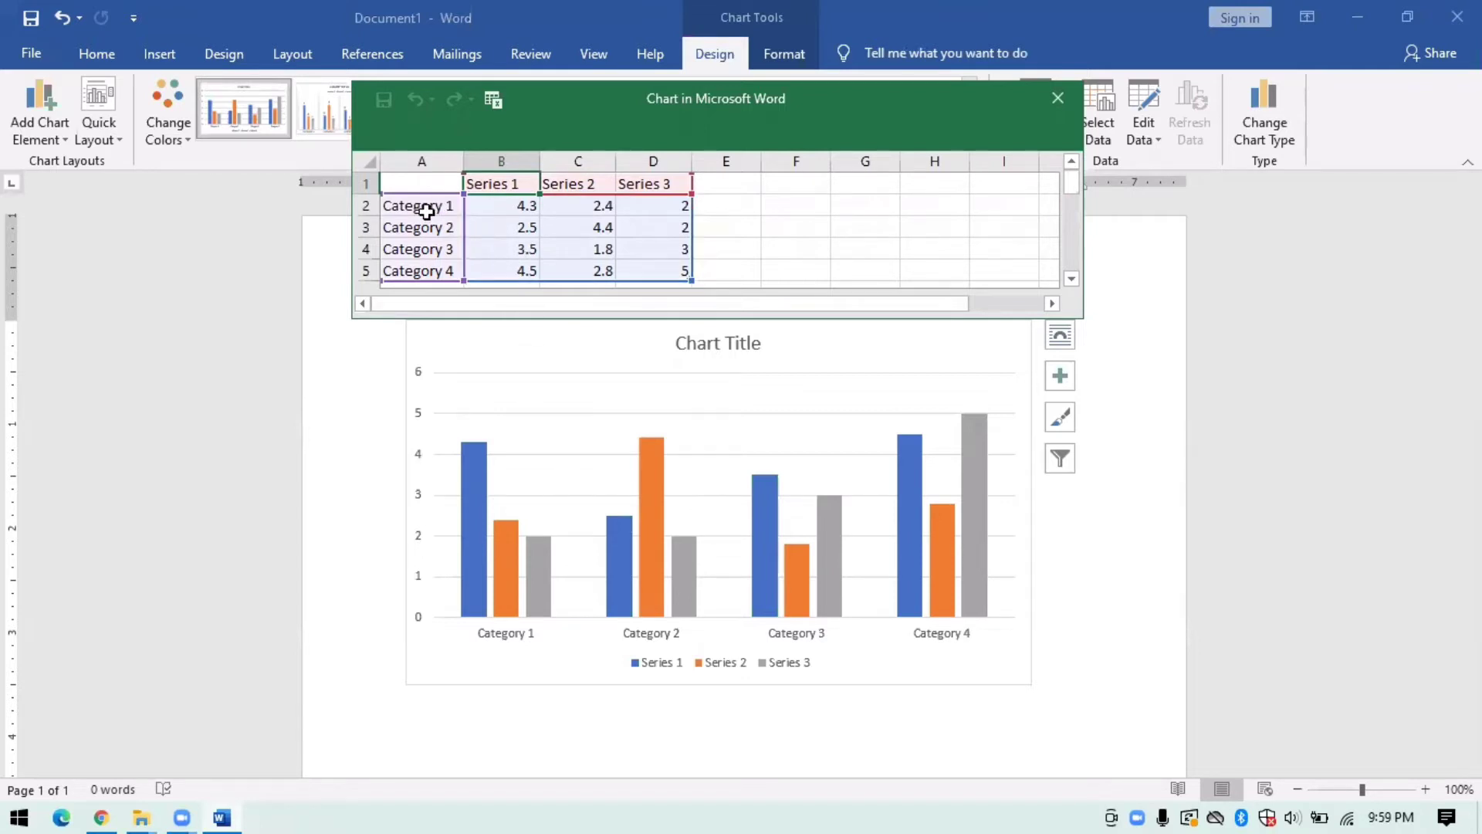
- Examine the category names and the Series 1 and Series 2 values in the chart's data sheet
drag(426, 211, 430, 224)
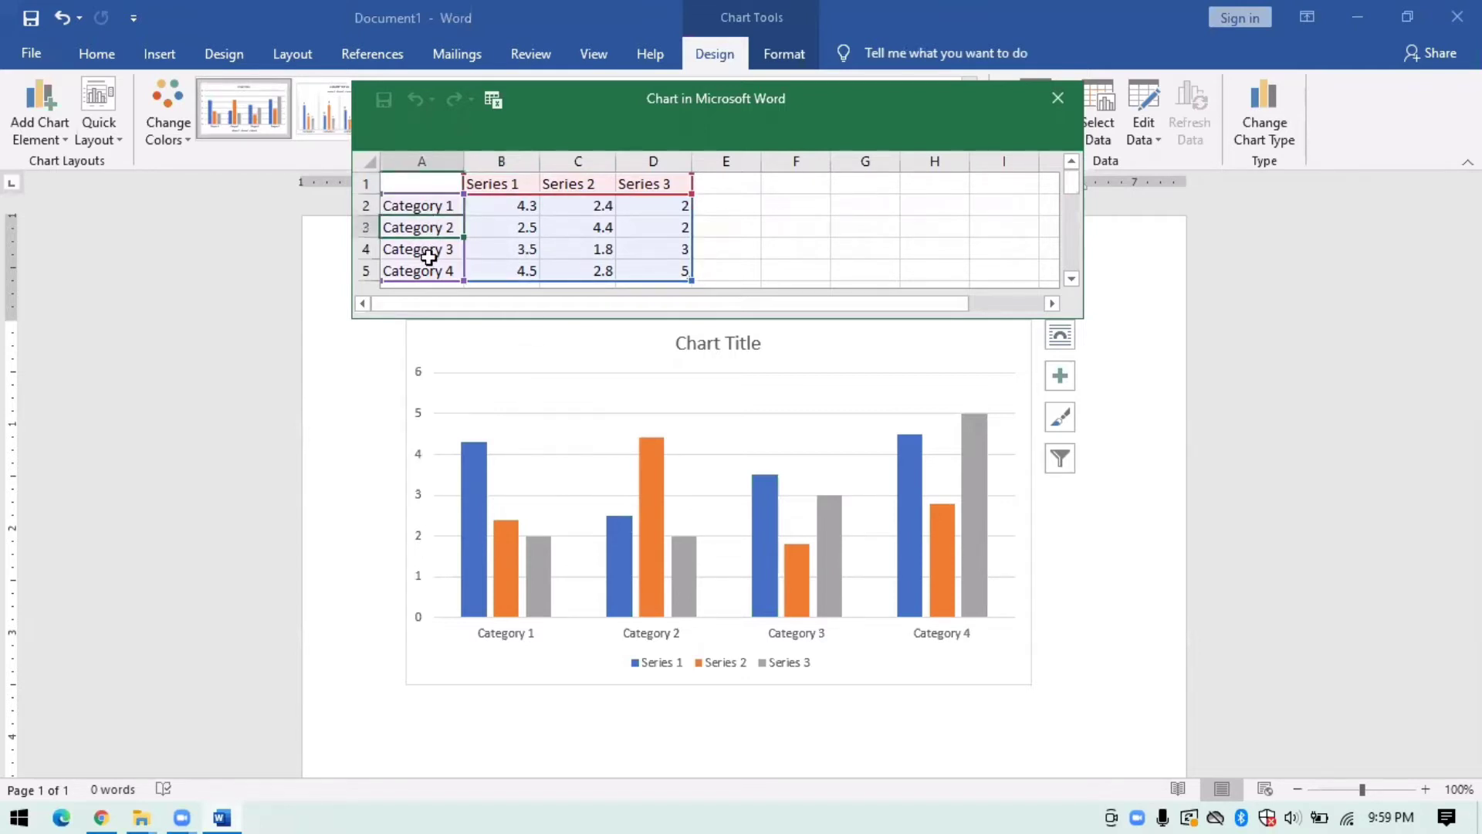
click(428, 257)
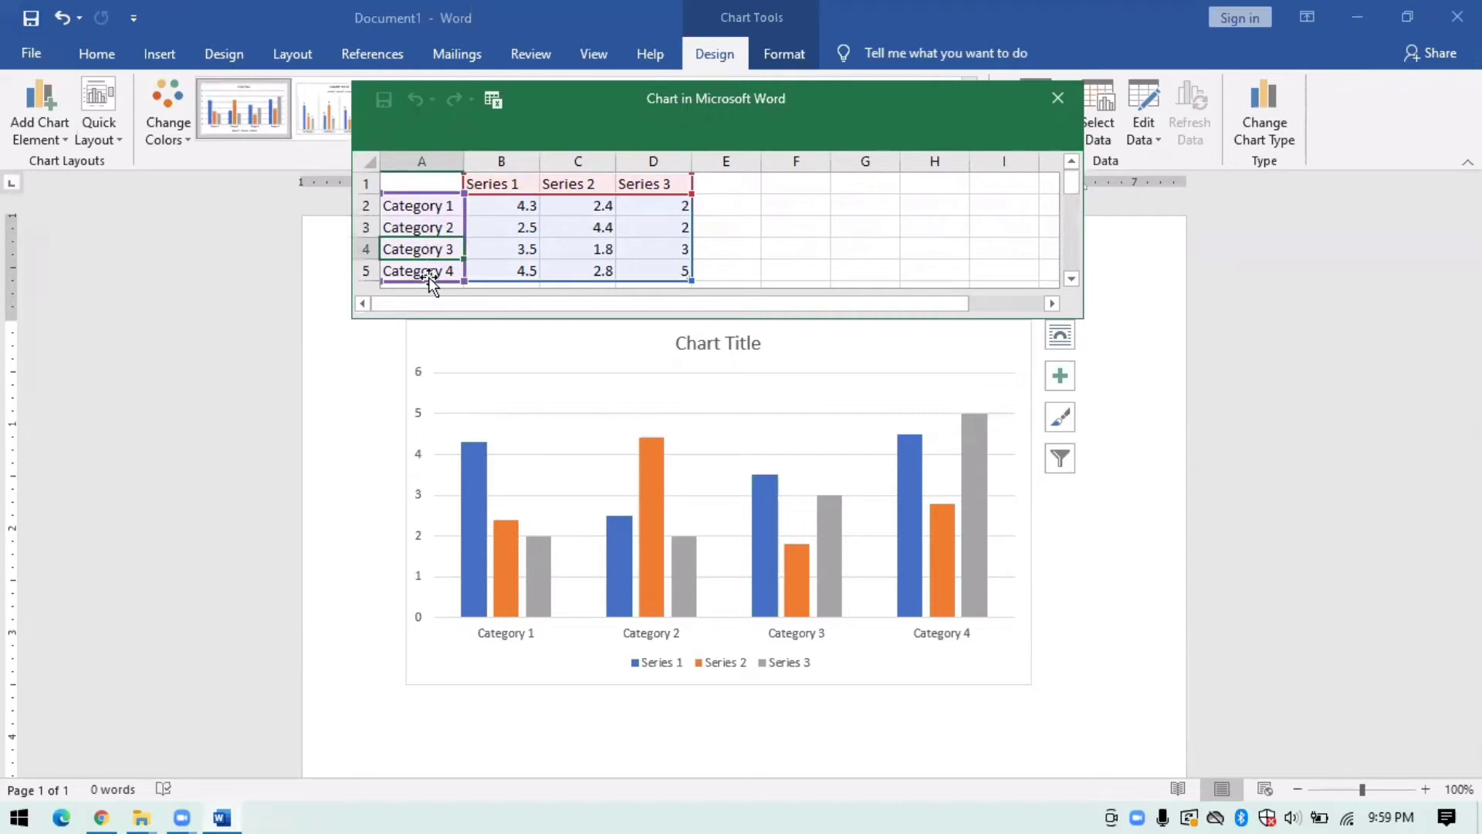
click(502, 272)
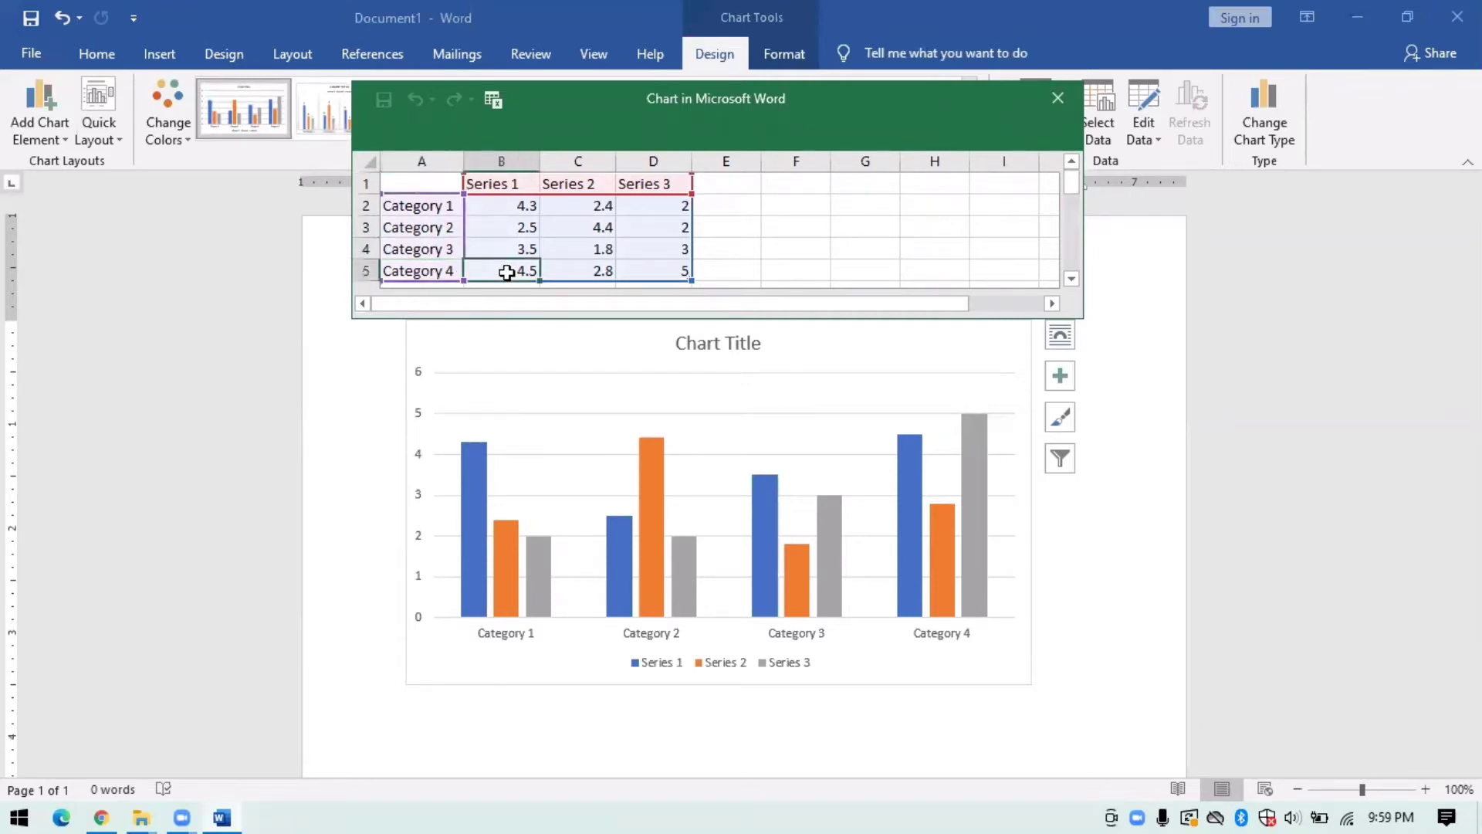
click(516, 245)
click(513, 228)
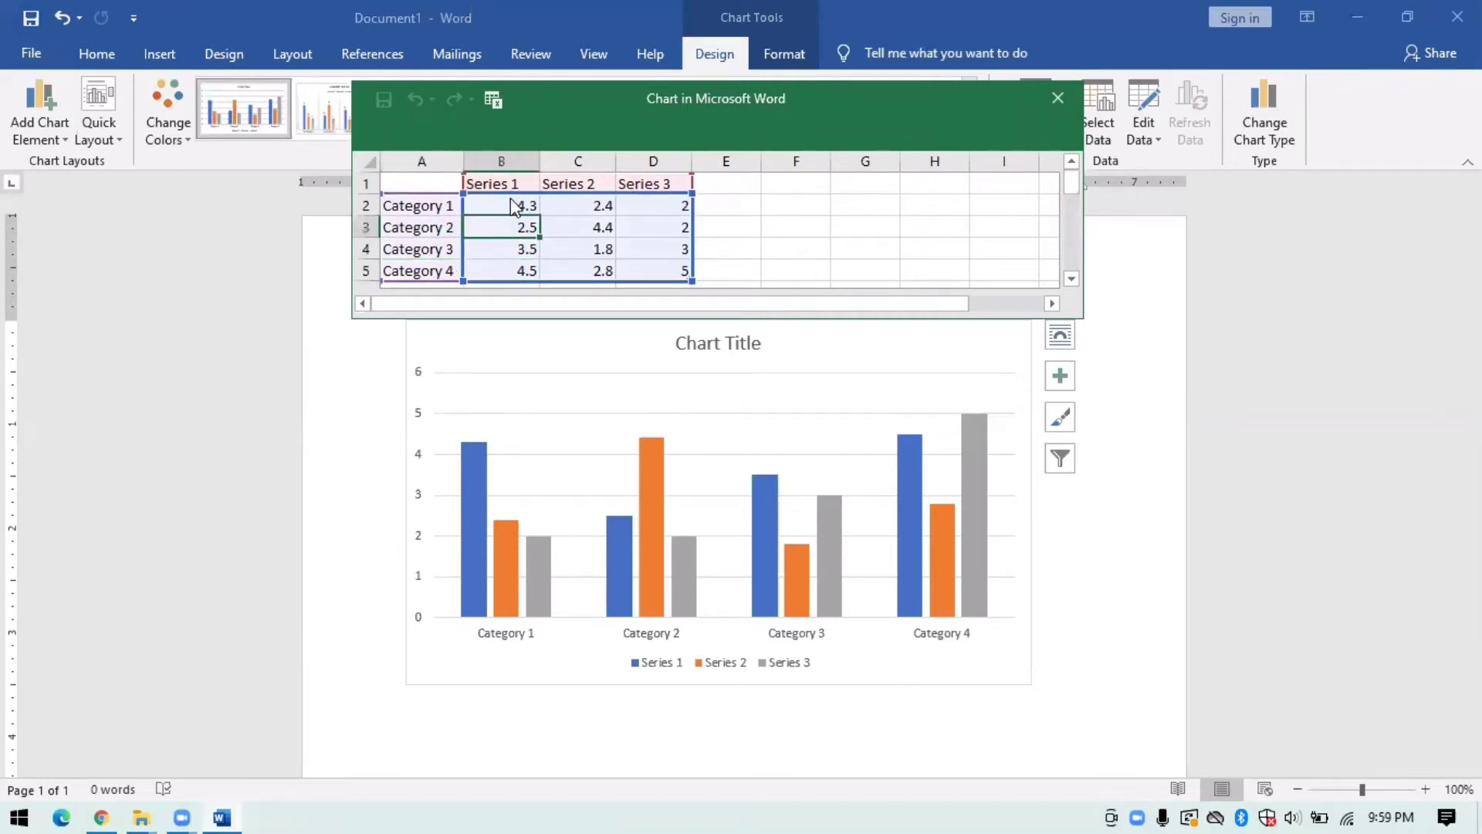
click(584, 206)
click(590, 228)
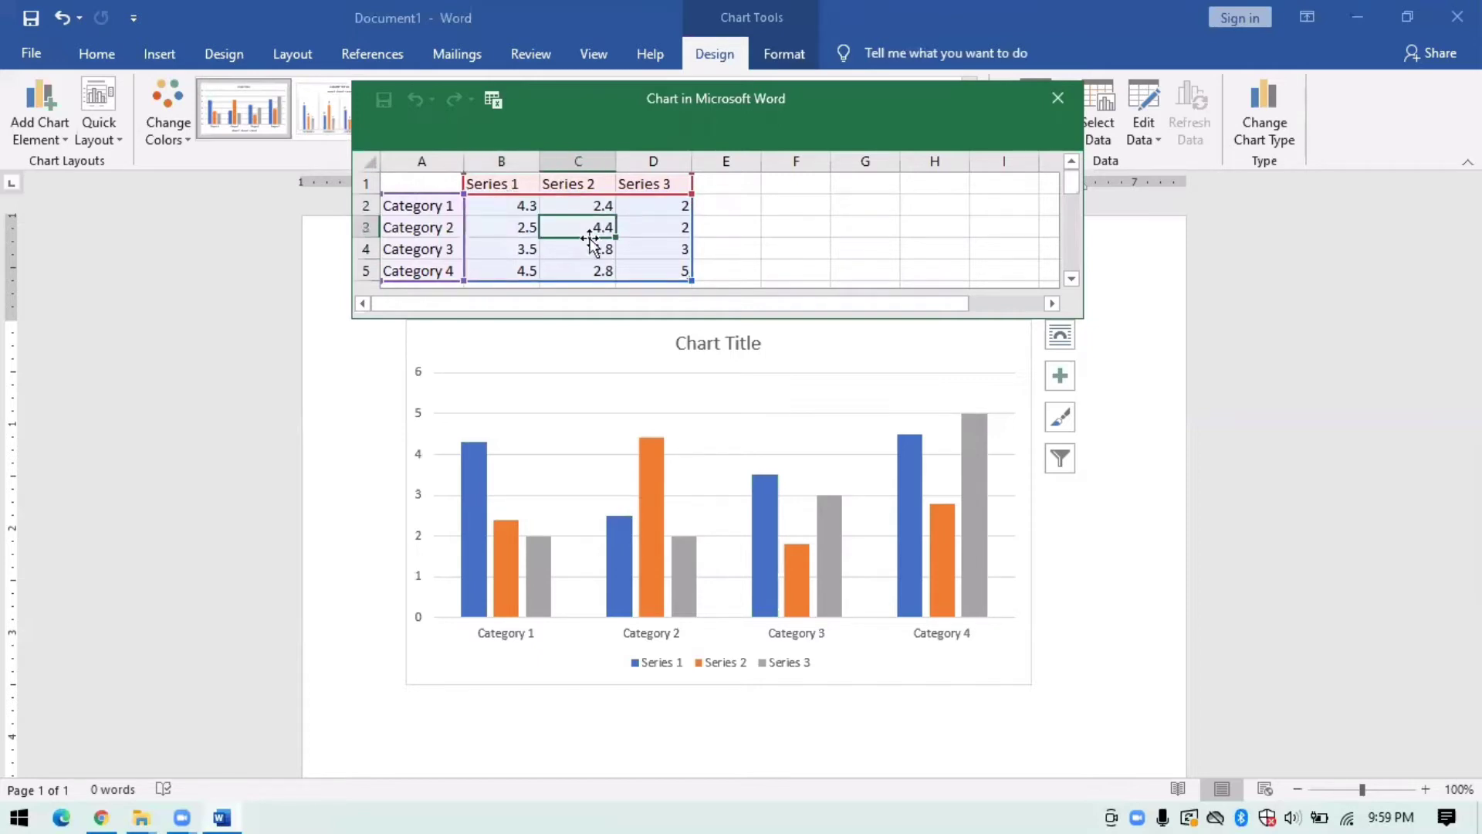
click(594, 248)
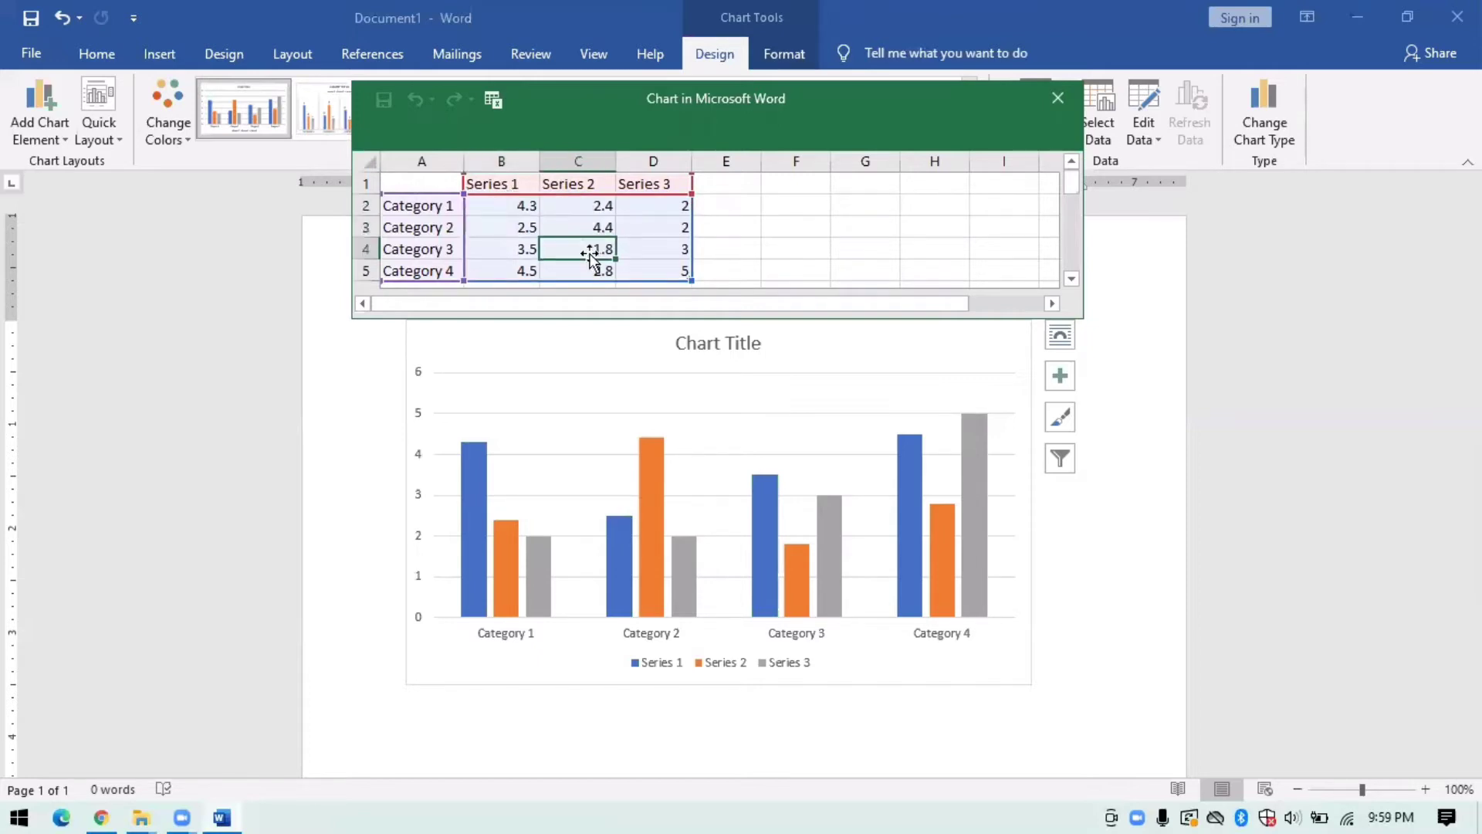
- Rename the four categories in cells A2 to A5 of the chart's data sheet as 2001, 2002, 2003 and 2004
click(426, 208)
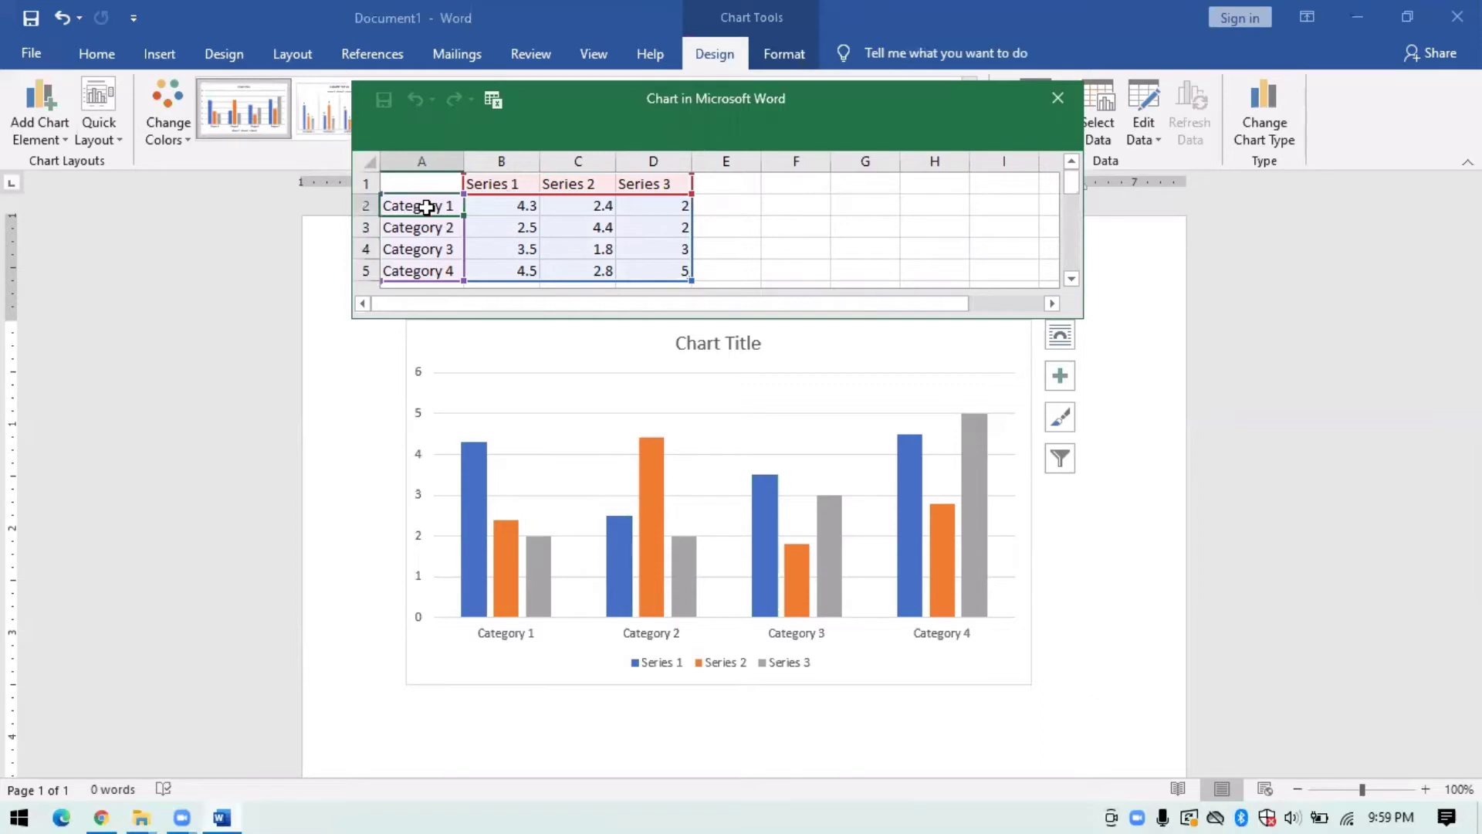
key(BackSpace)
text(2001)
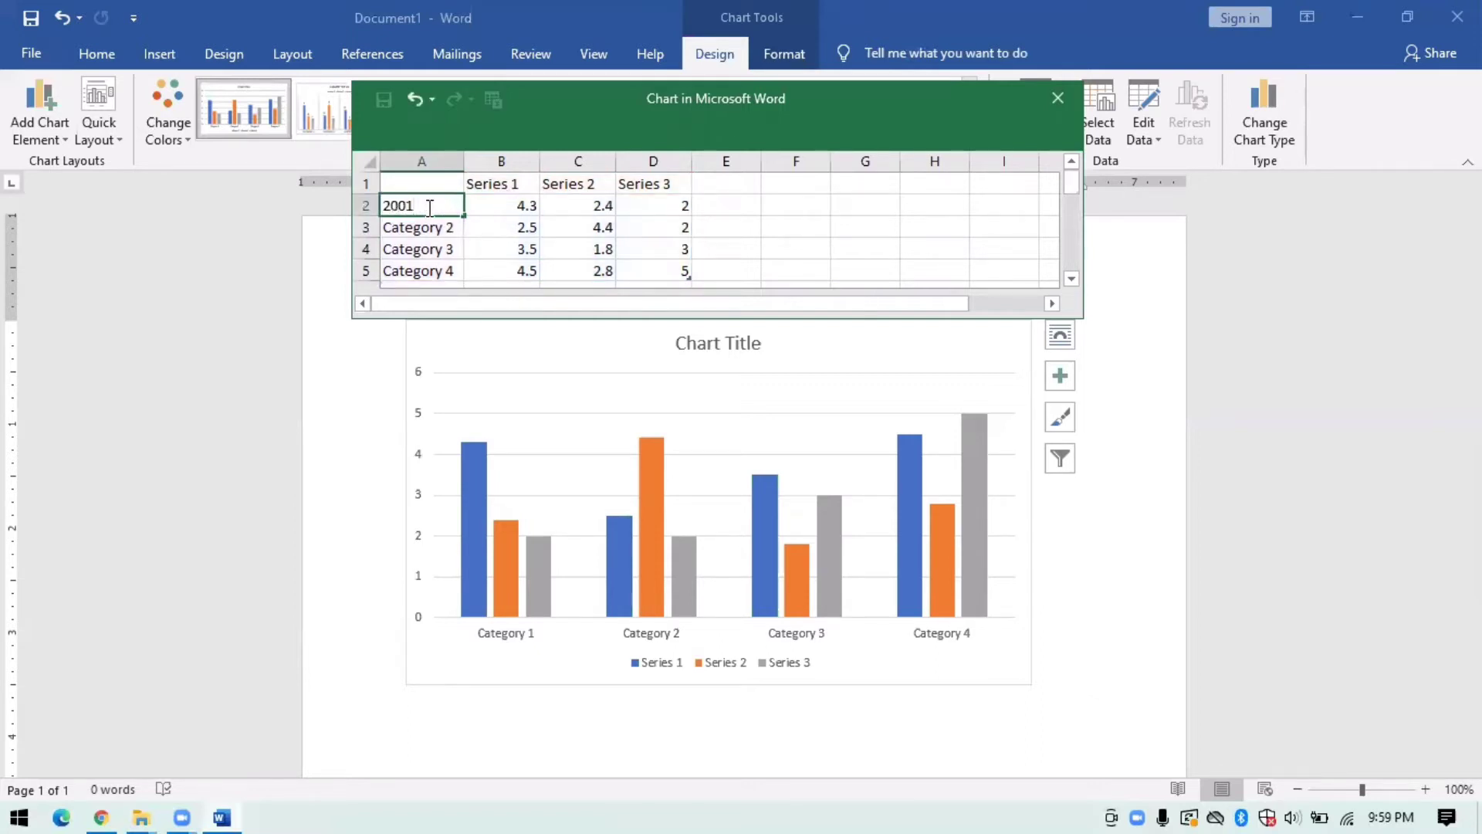
key(Return)
key(BackSpace)
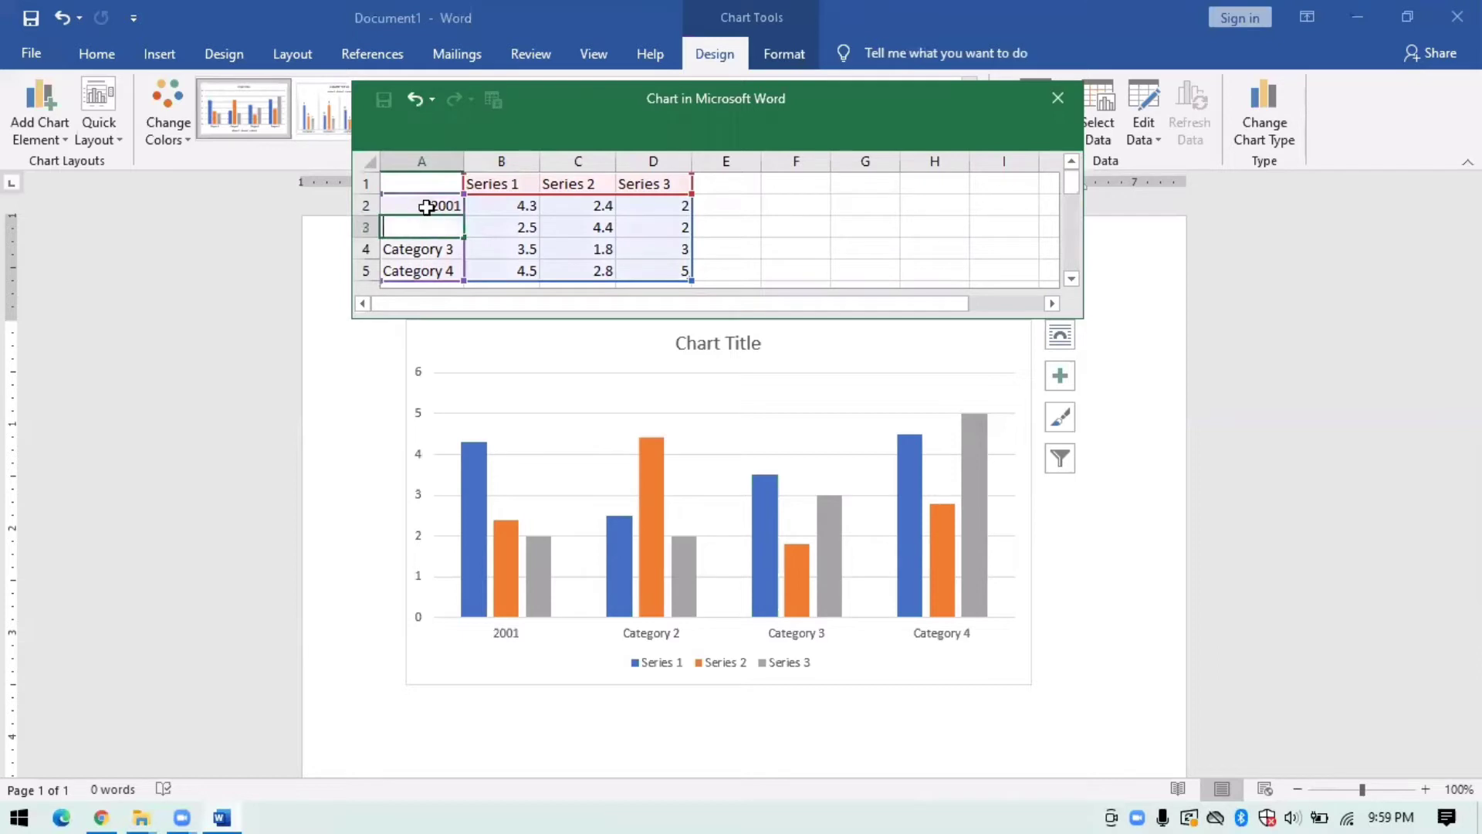
text(2002)
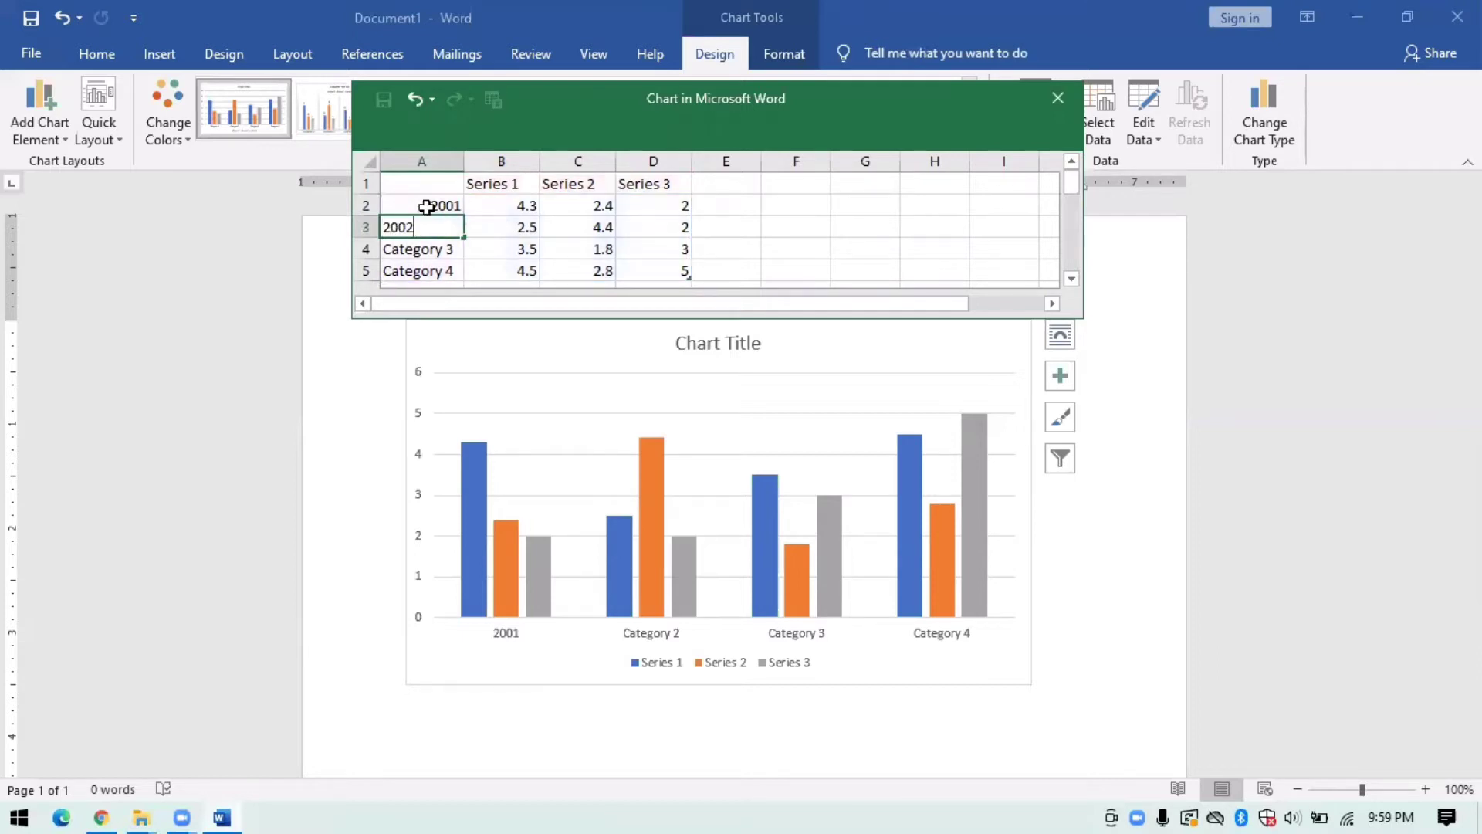
click(408, 255)
text(2003)
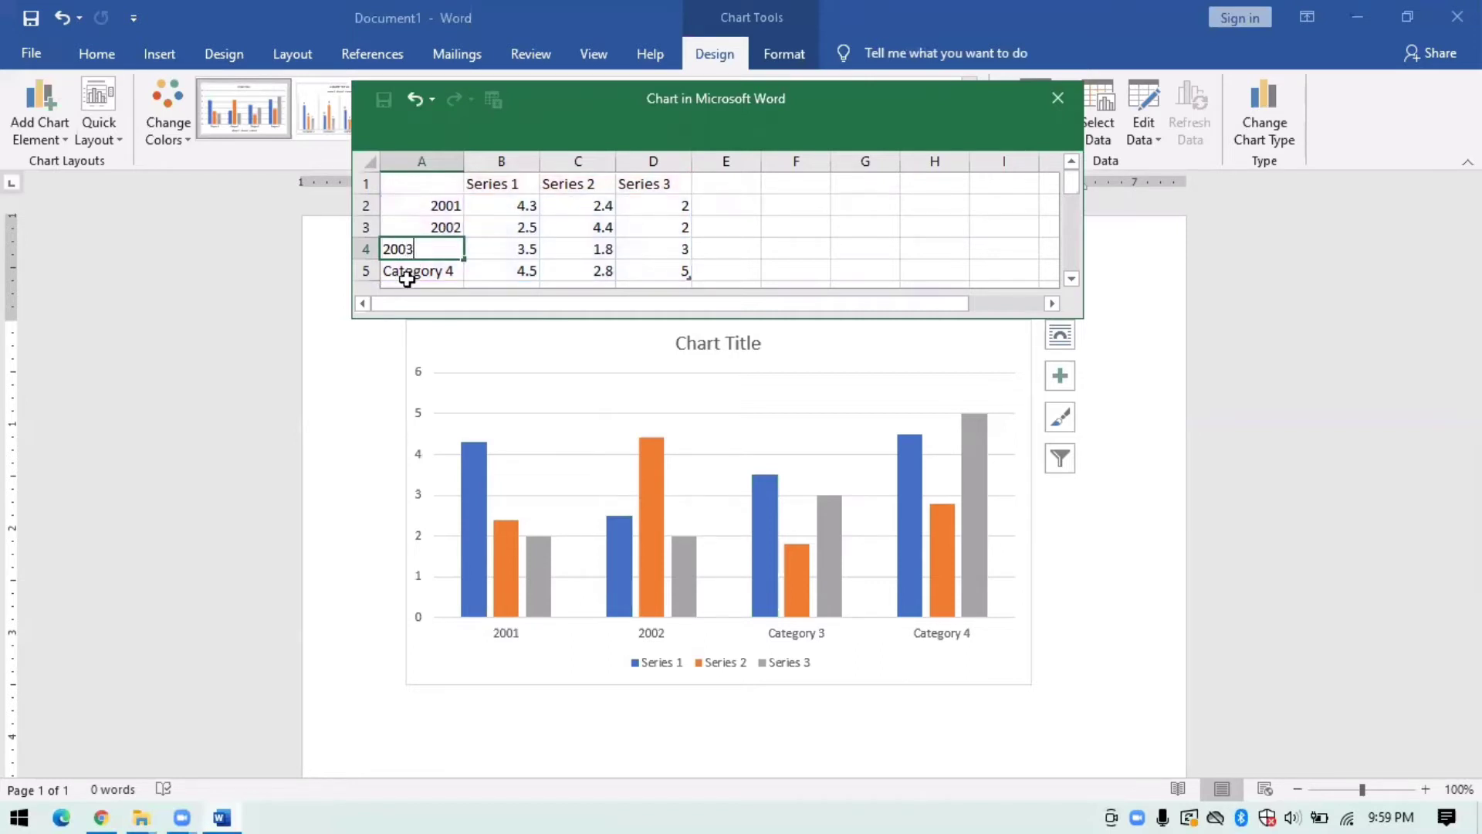
click(406, 272)
text(2004)
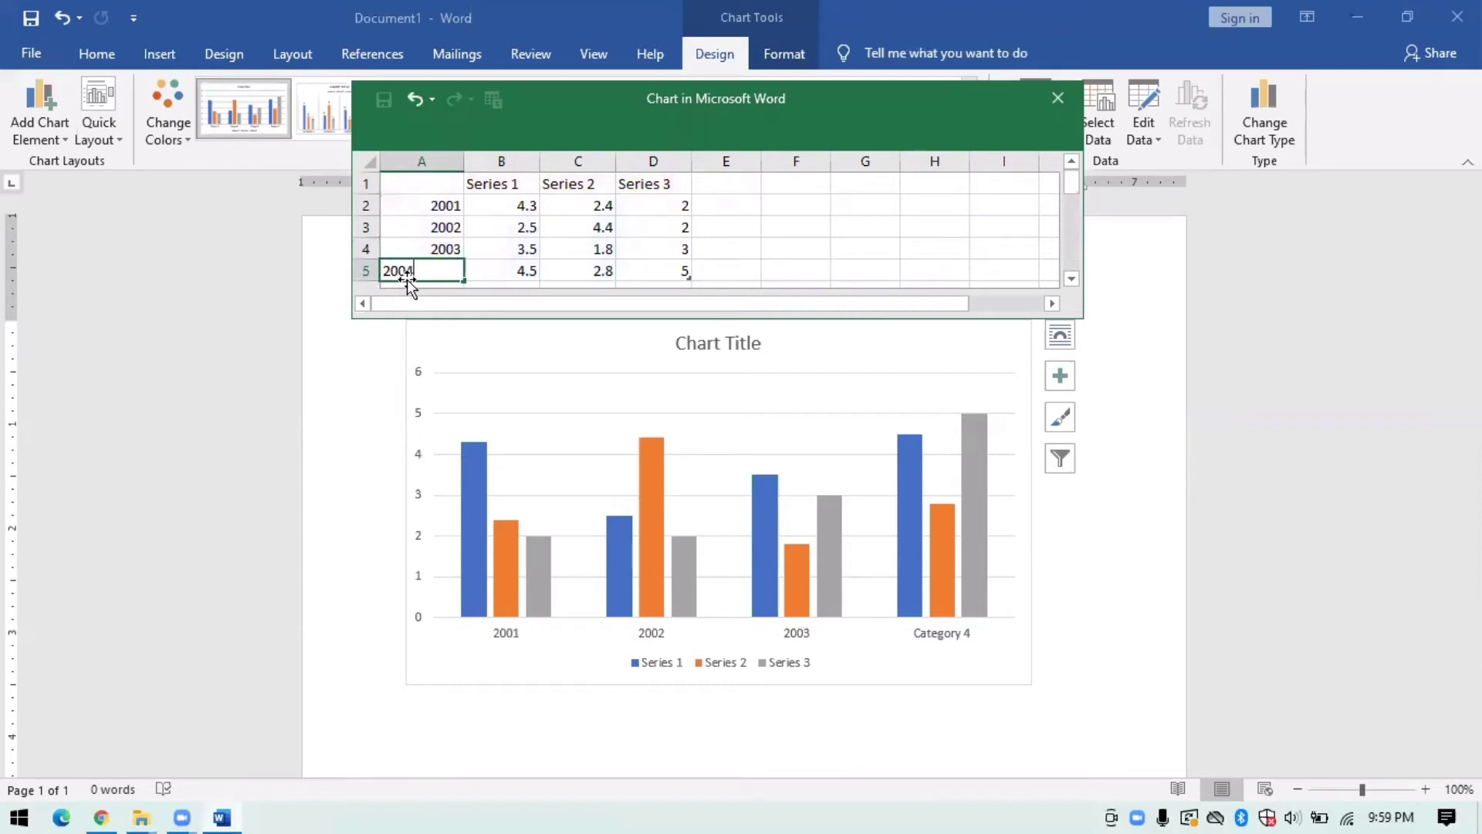
key(Return)
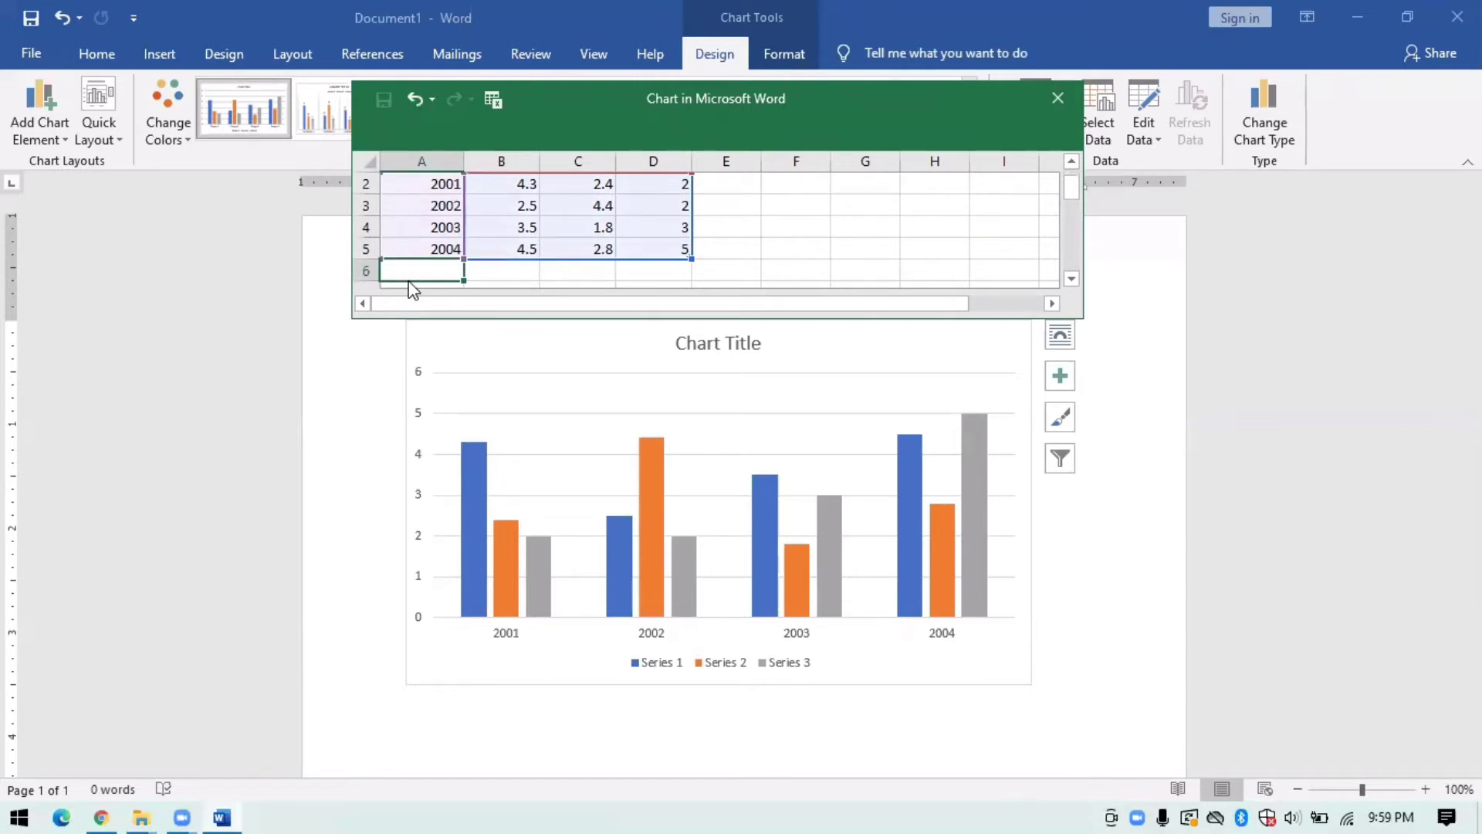
- Add a 2005 row with the values 5.5, 3.4 and 2.7 in row 6 and close the chart's data sheet
text(200)
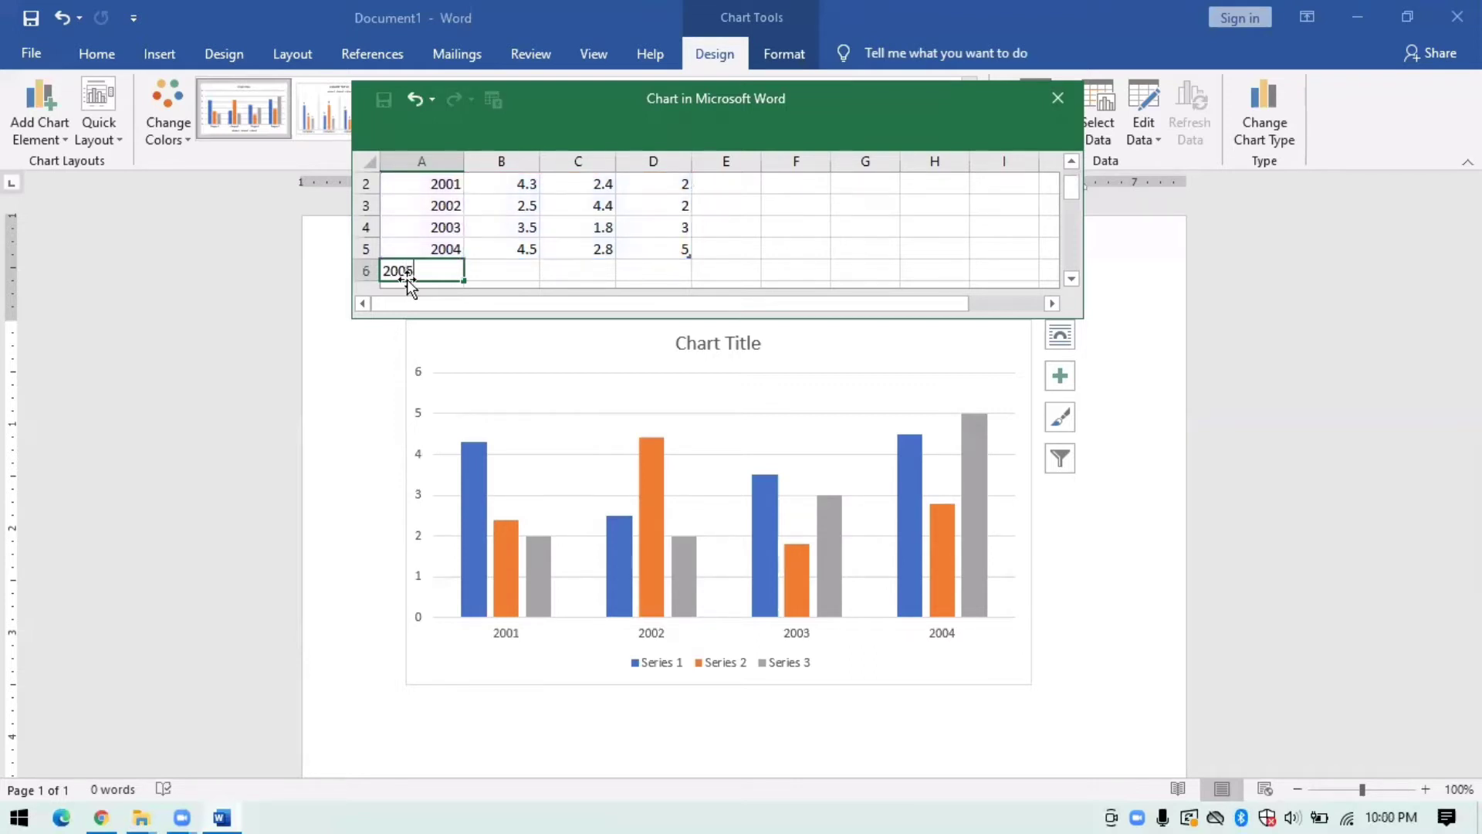
text(5)
key(Tab)
text(5.5)
key(Tab)
text(3.4)
key(Tab)
text(2.7)
key(Return)
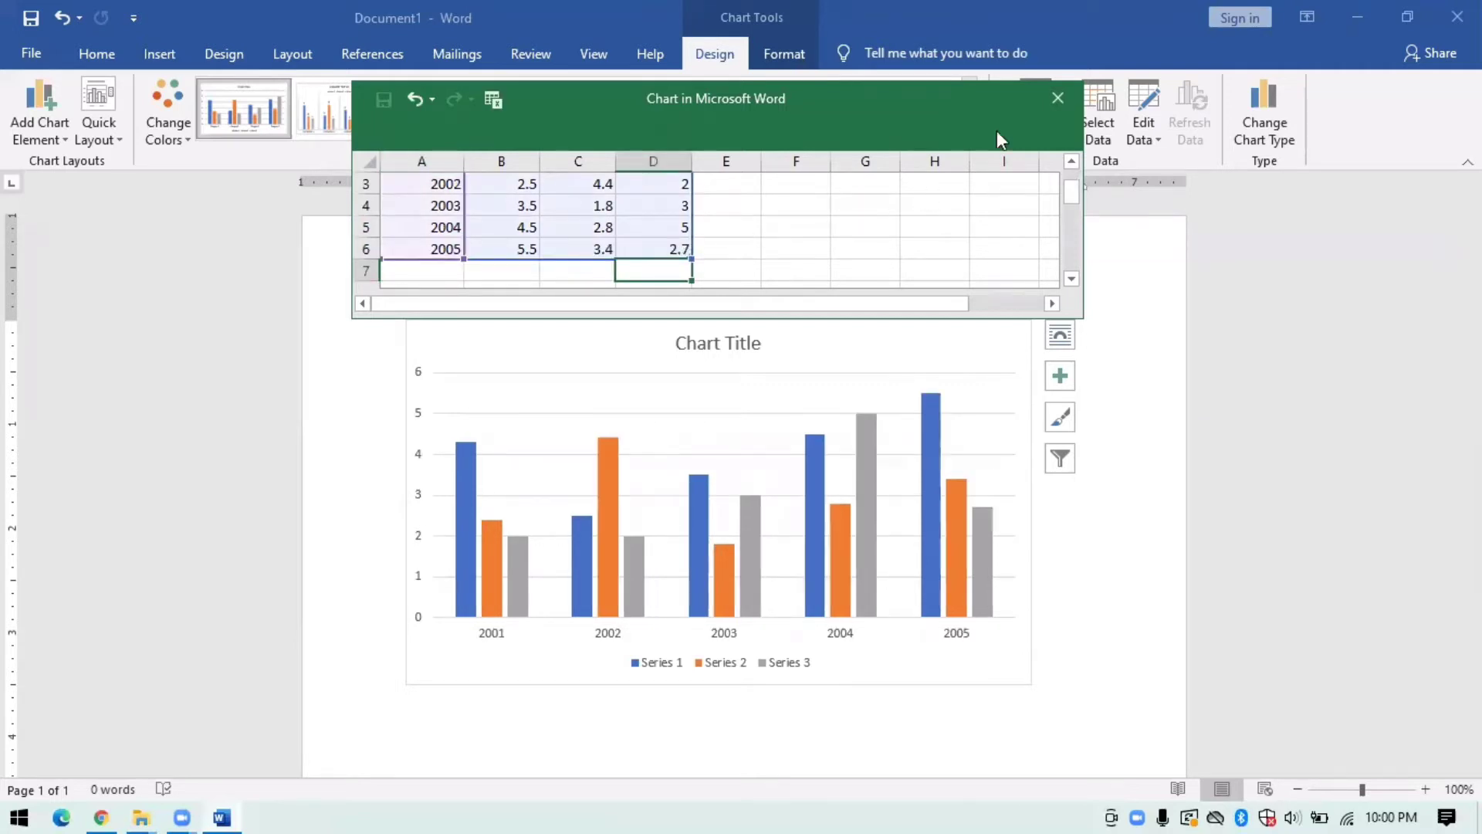
click(1057, 99)
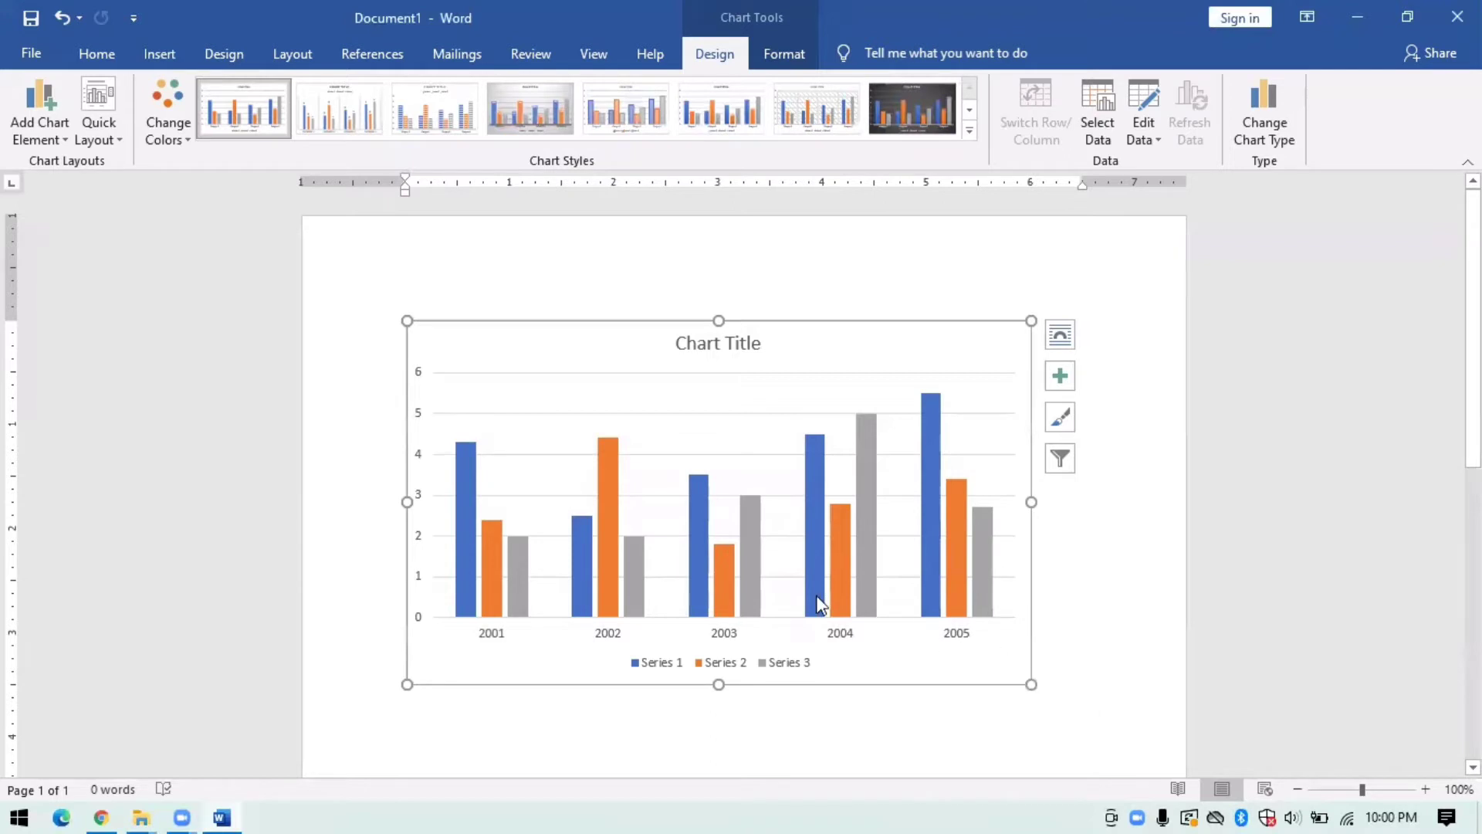
- Widen the chart past the right text margin, keeping its height nearly the same
scroll(820, 598, down, 3)
scroll(810, 584, up, 1)
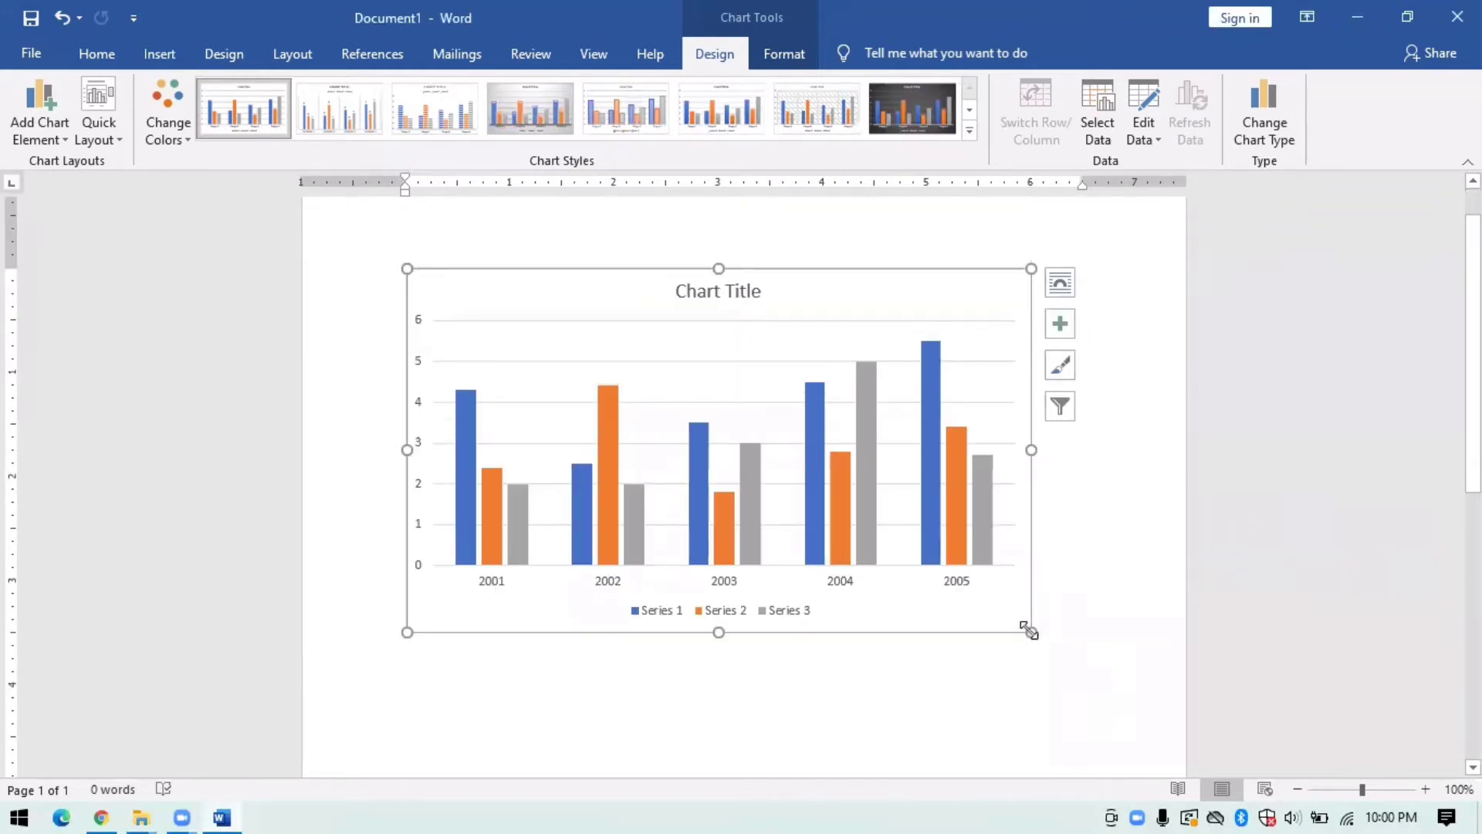
drag(1031, 632, 1104, 627)
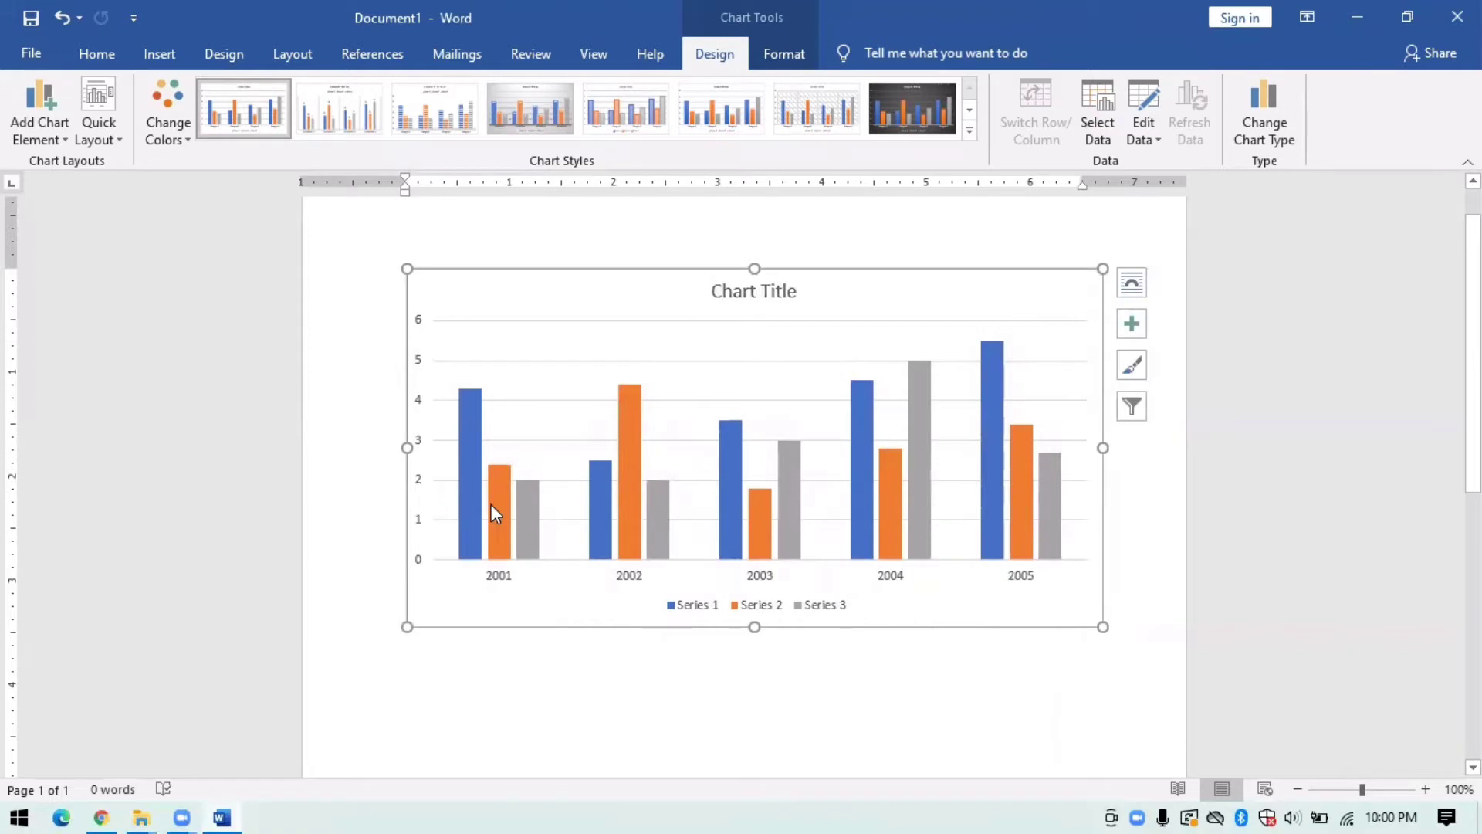
- Delete the column chart from the document
mouse_move(493, 506)
scroll(691, 380, down, 1)
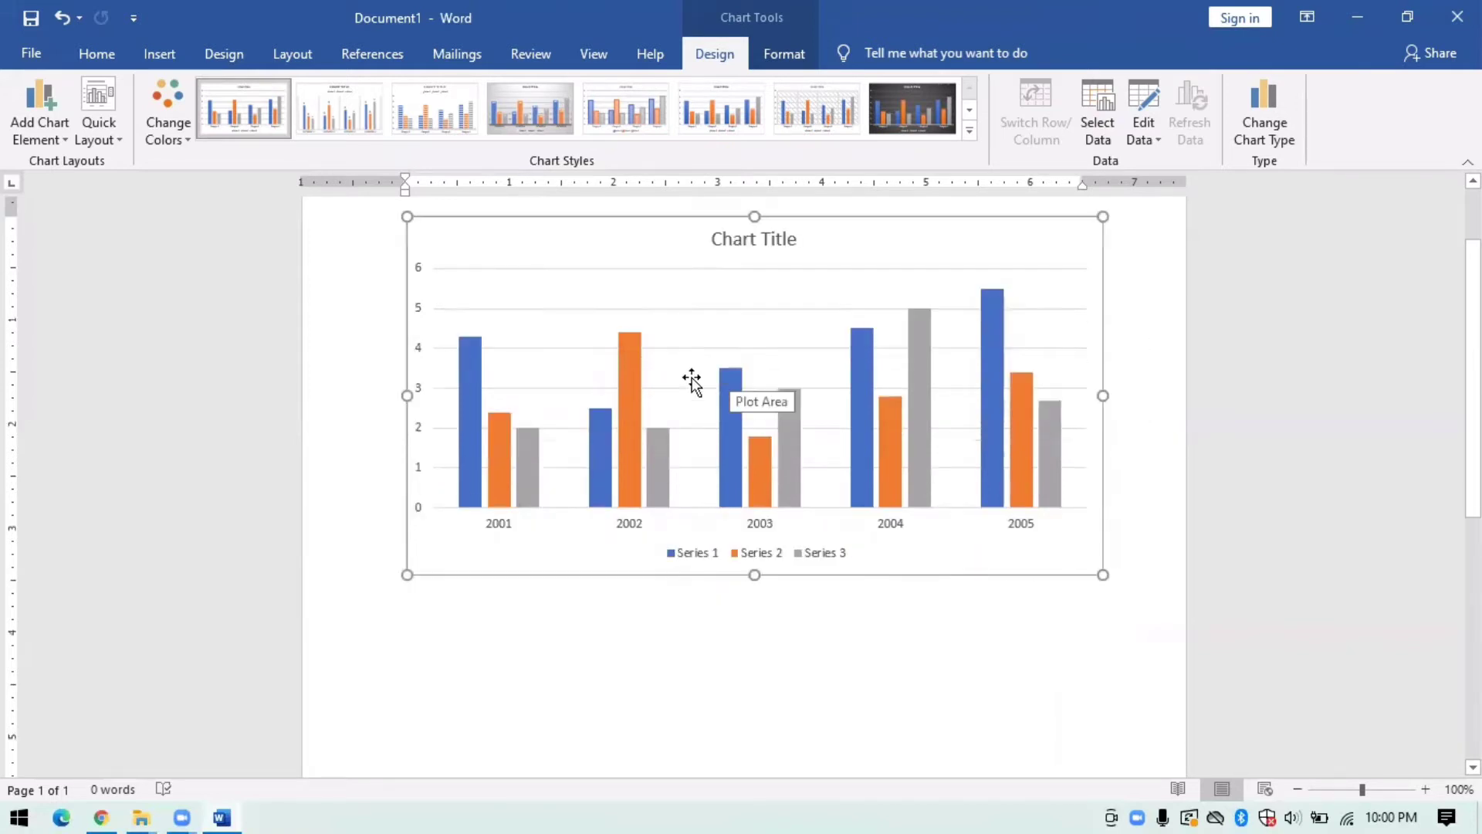
scroll(692, 381, up, 2)
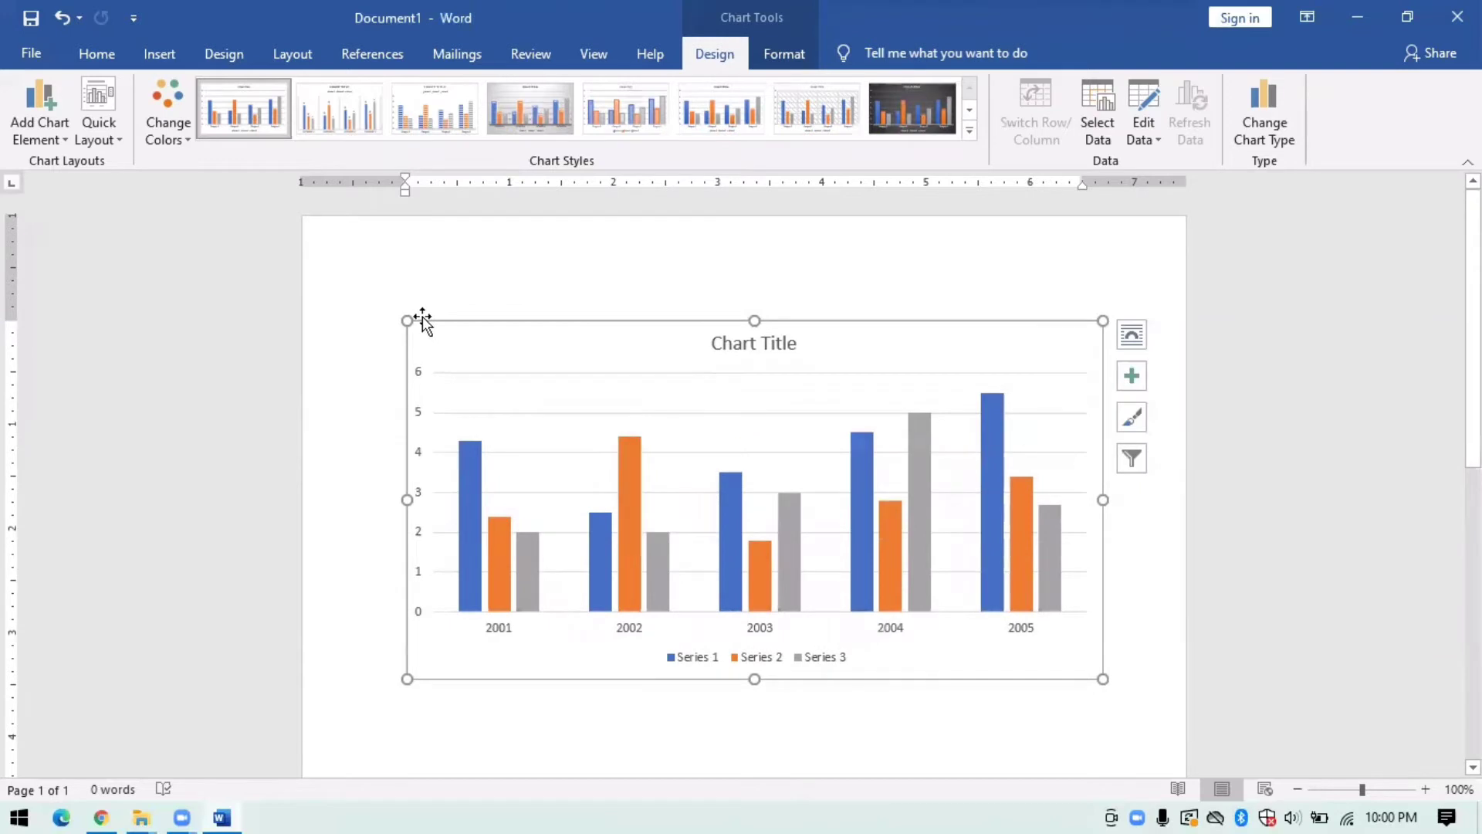
key(Delete)
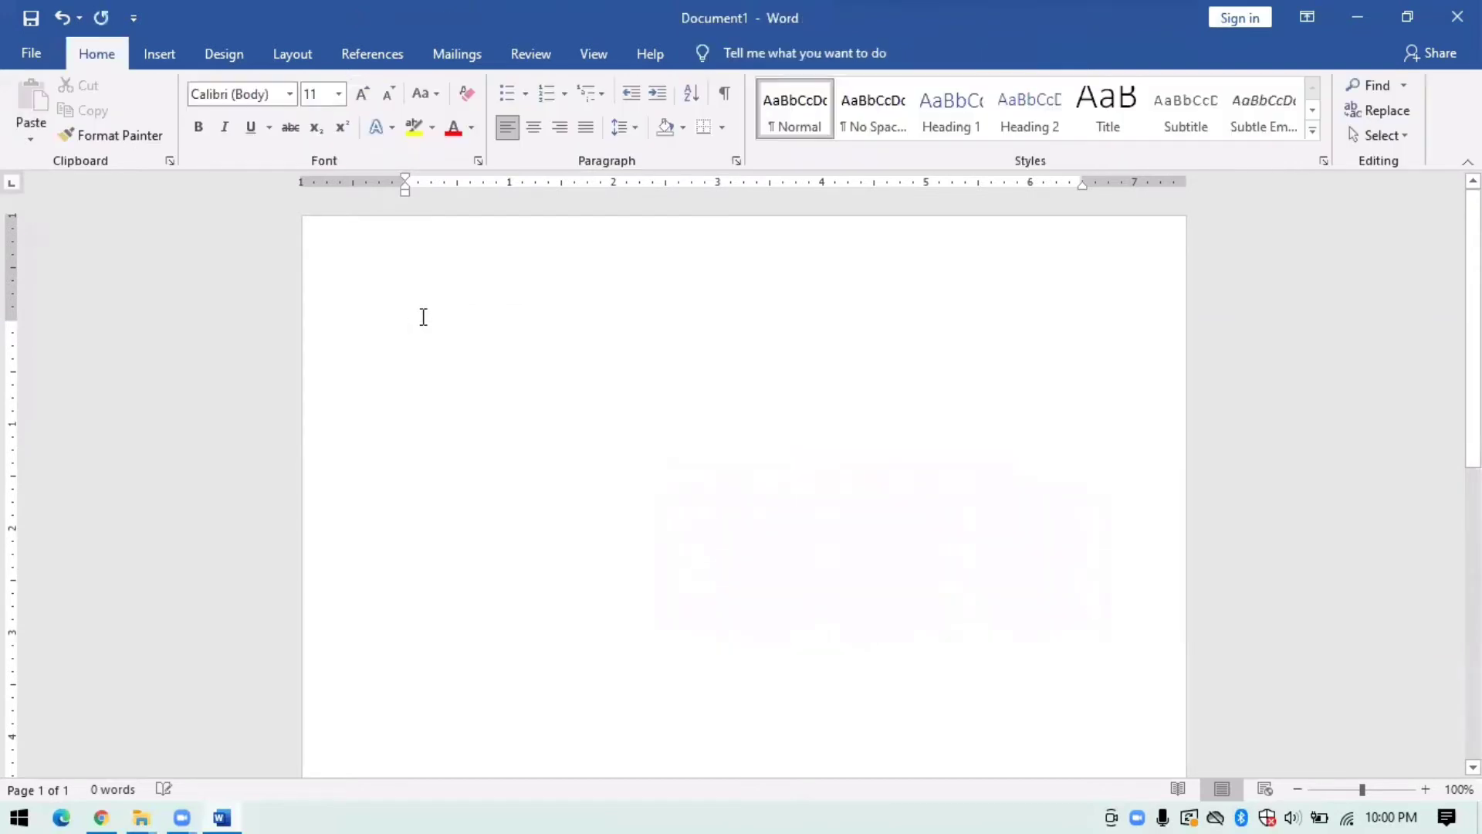
- Insert a table of five columns and five rows using the size grid
click(158, 56)
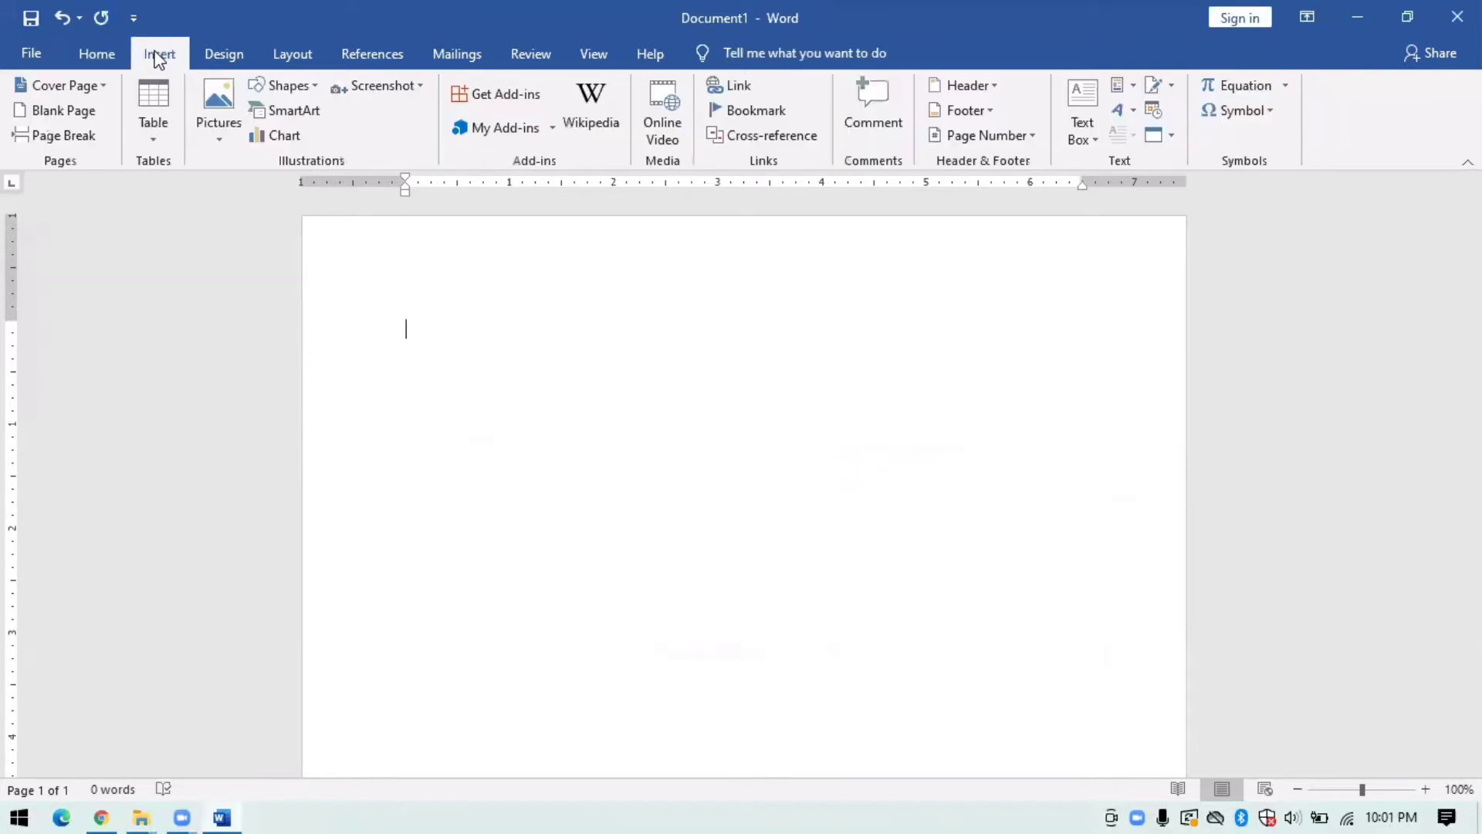
click(152, 137)
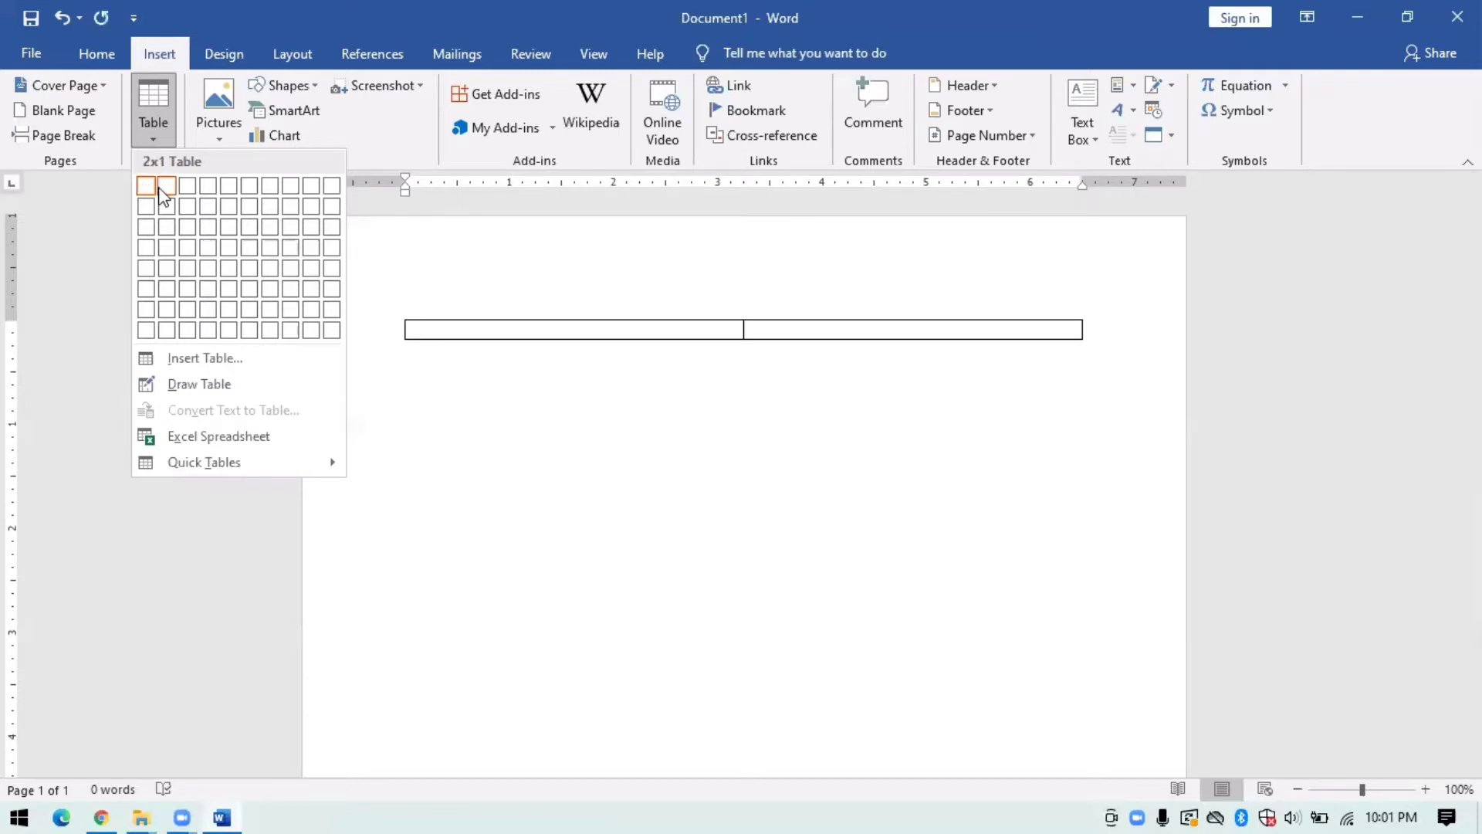
click(229, 268)
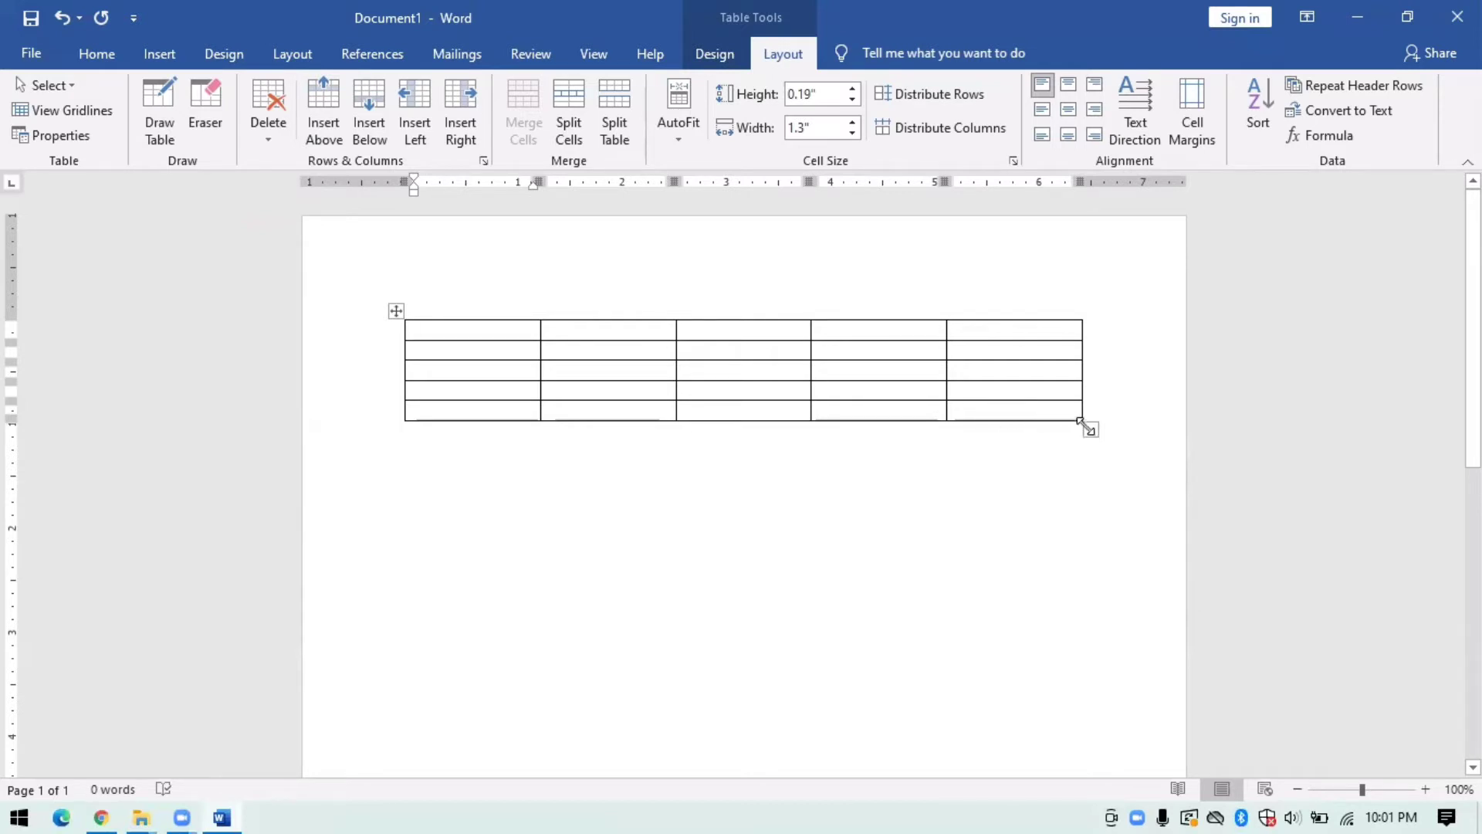
- Enlarge the table until its rows are about 0.71" high, then delete the whole table
drag(1081, 421, 1100, 700)
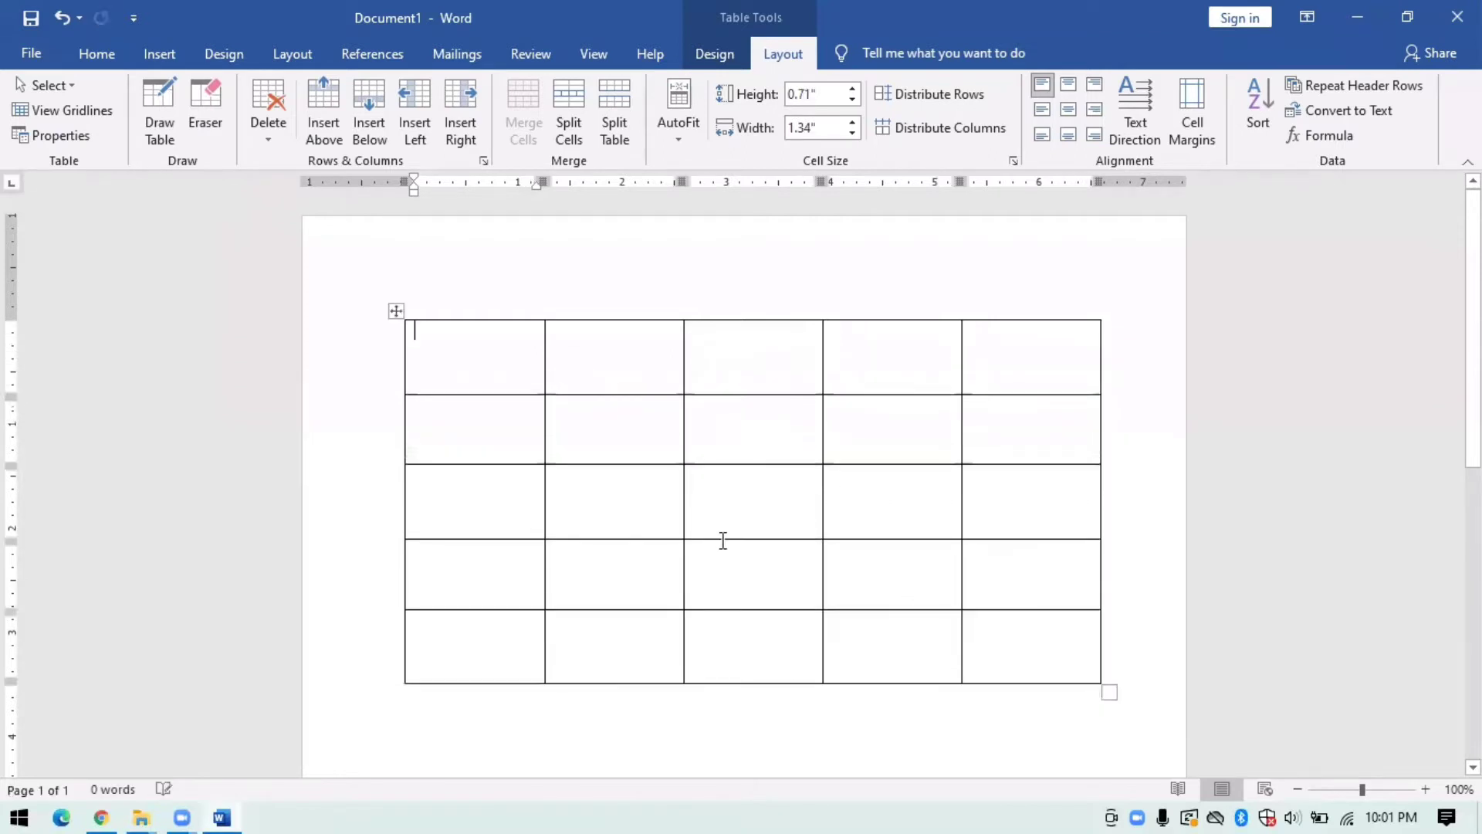
click(393, 310)
key(BackSpace)
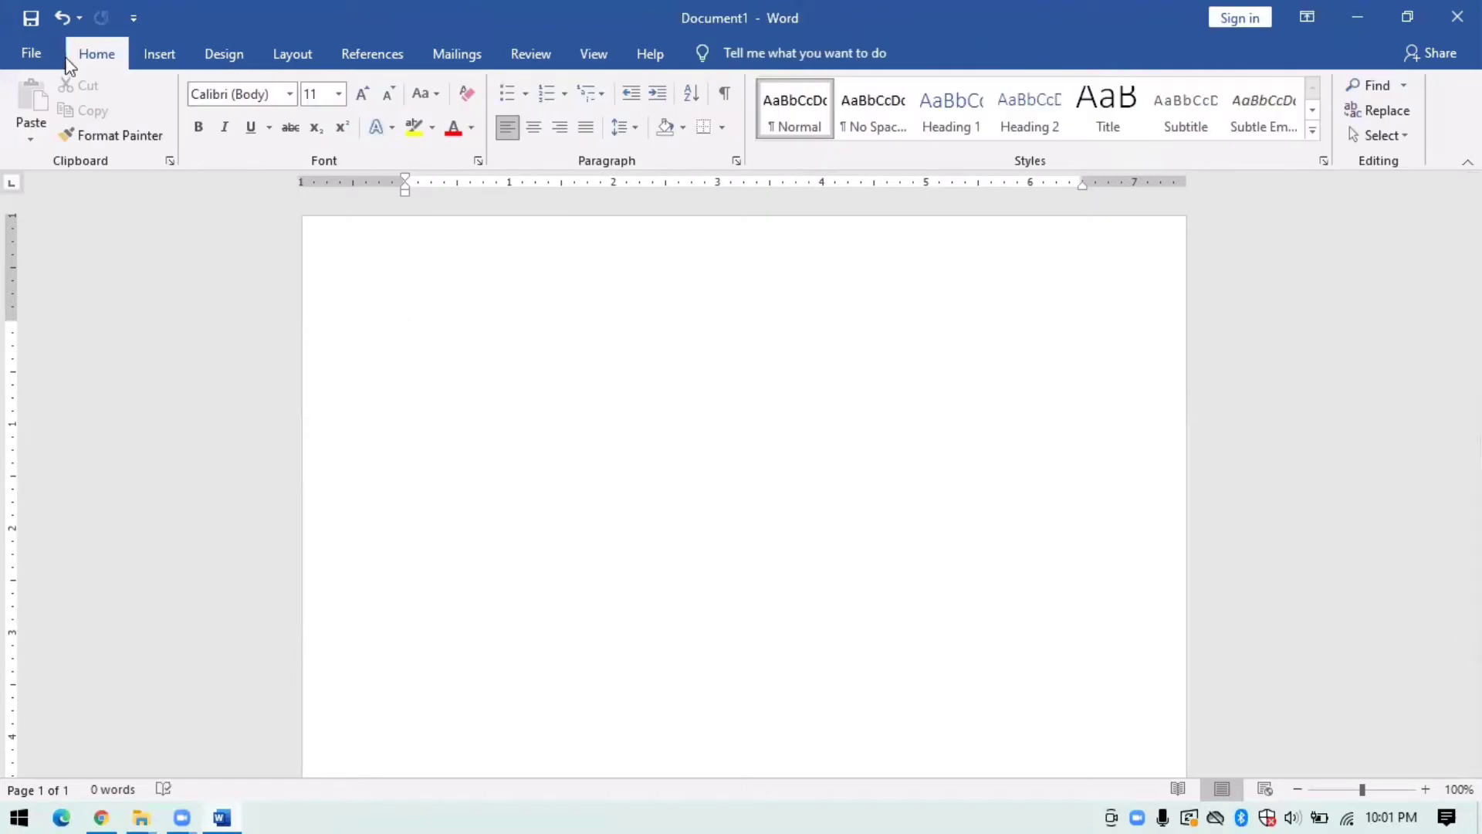
- Insert a table with 5 columns and 5 rows through the Insert Table dialog and enlarge it to rows about 0.55" high
click(158, 59)
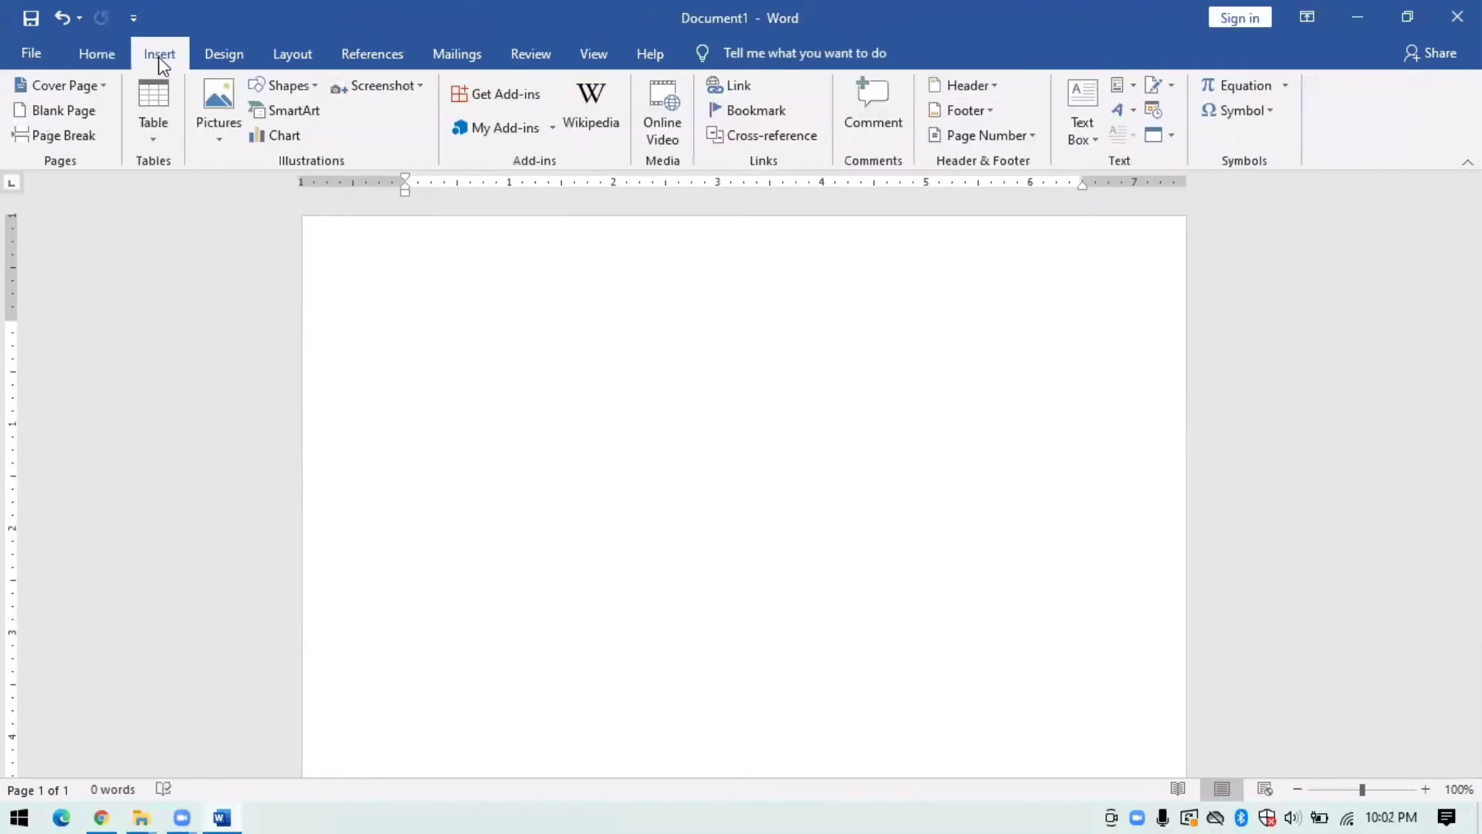
click(150, 131)
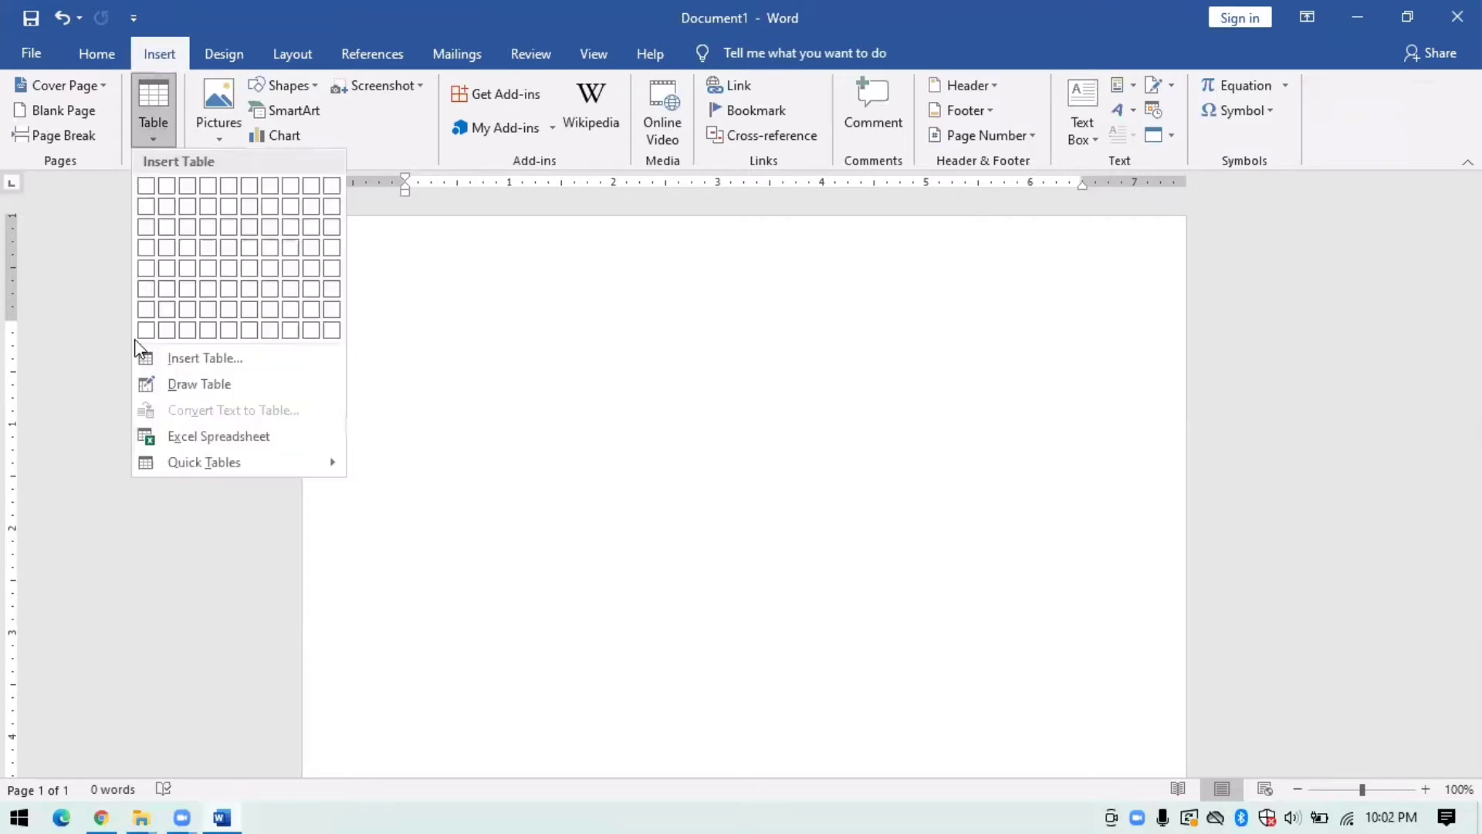
click(184, 362)
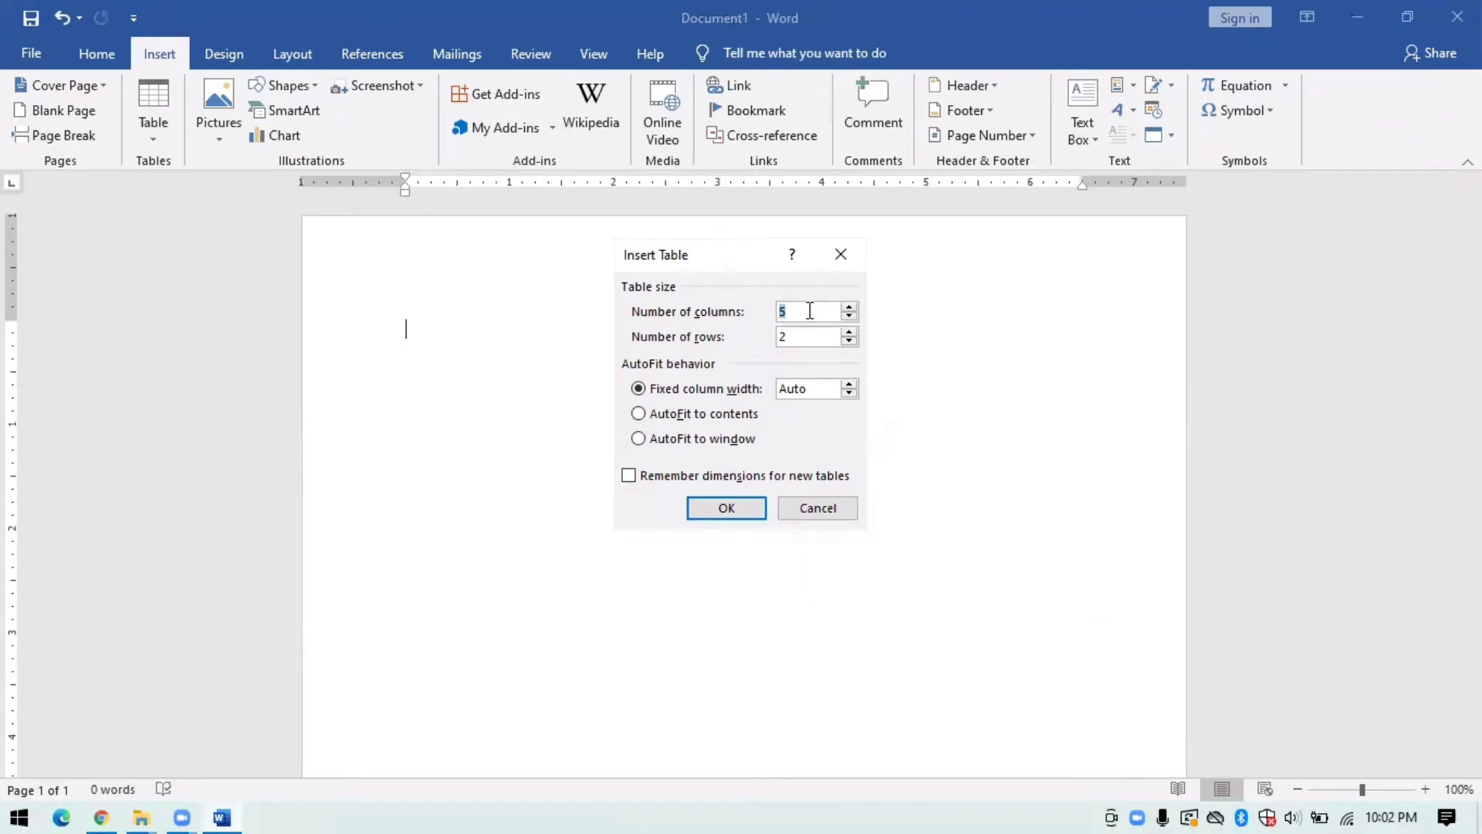
click(788, 335)
key(BackSpace)
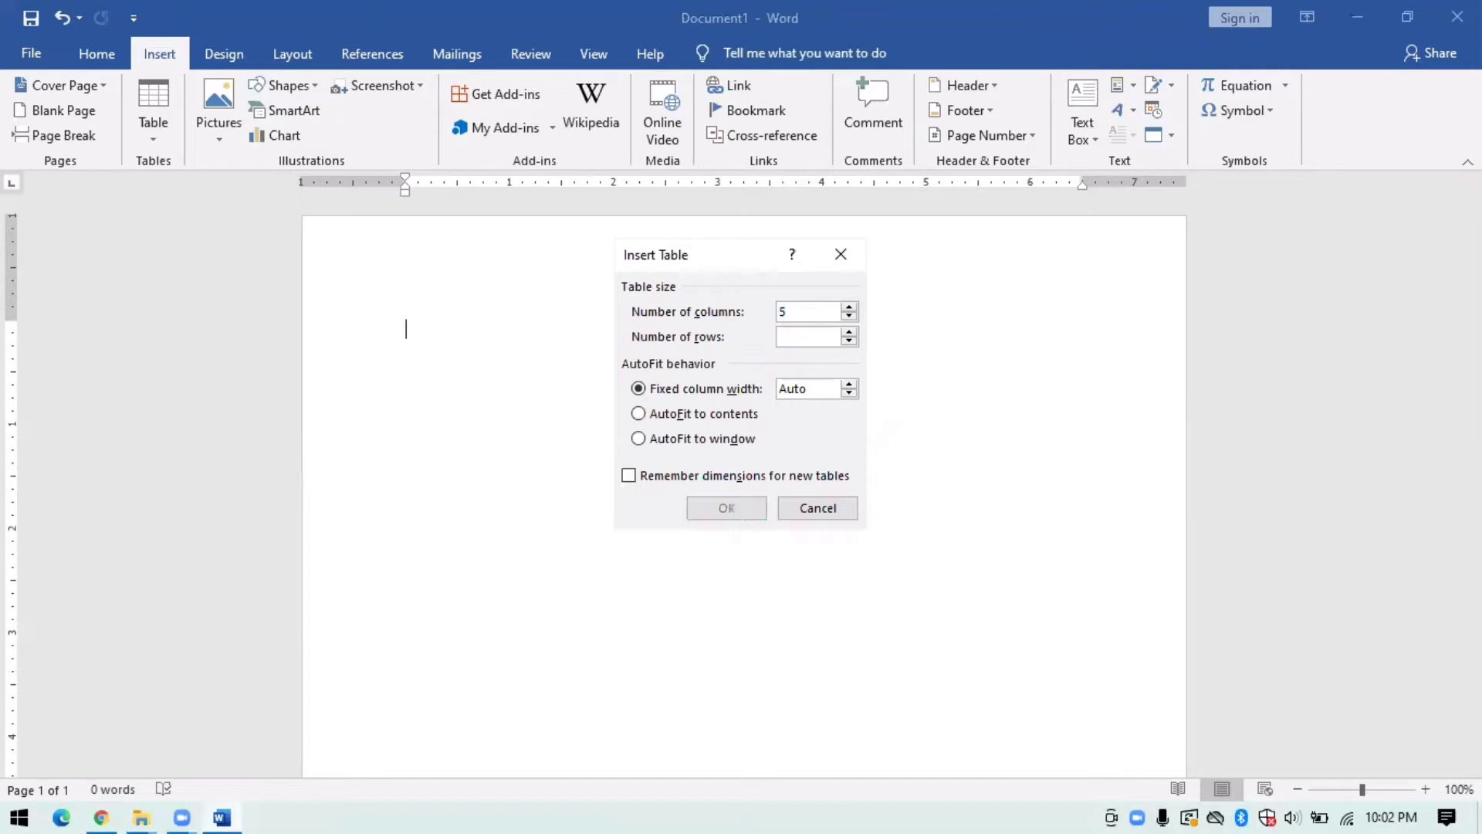
text(5)
click(729, 510)
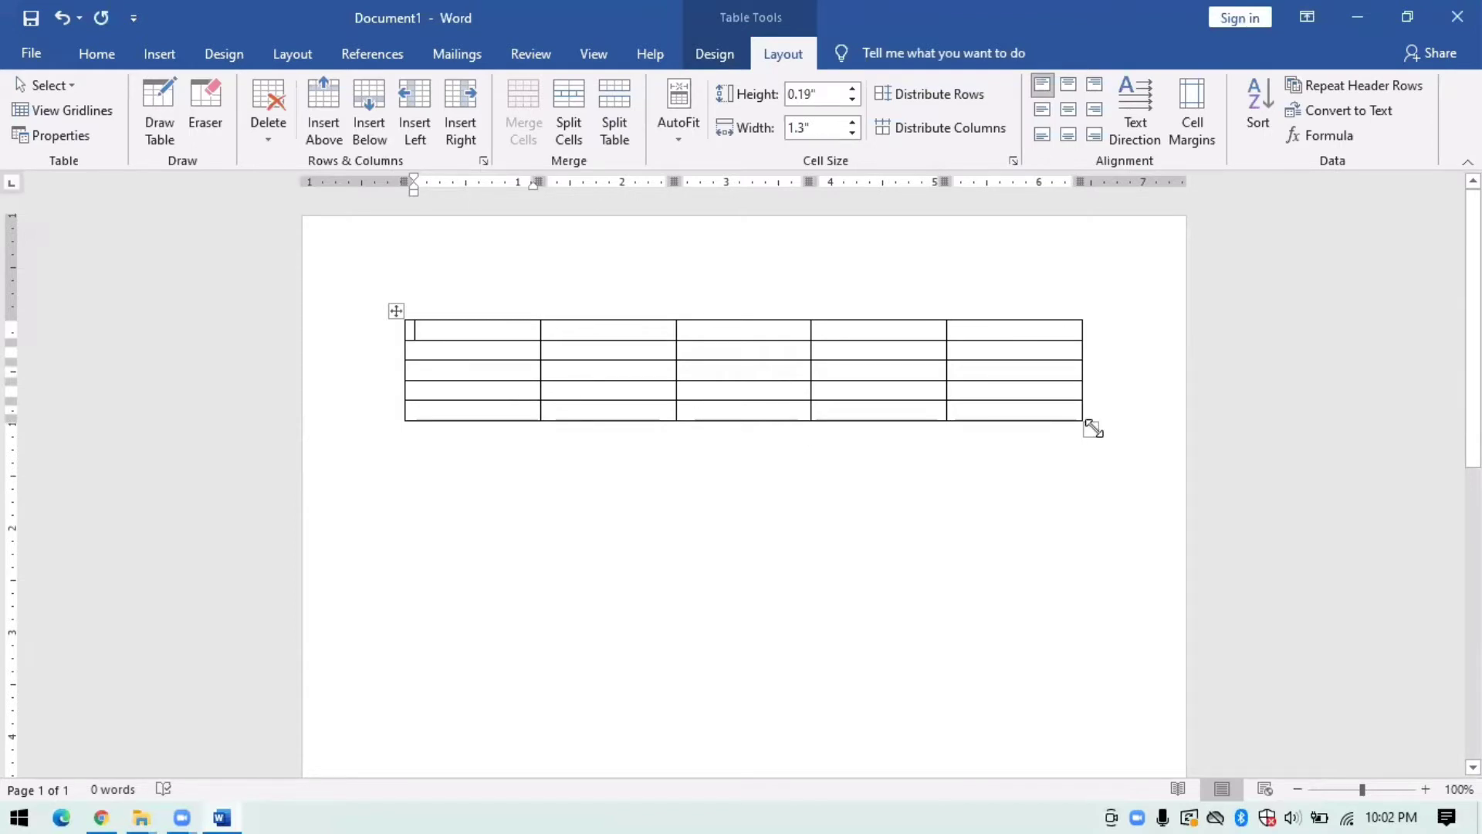
drag(1093, 428, 1096, 618)
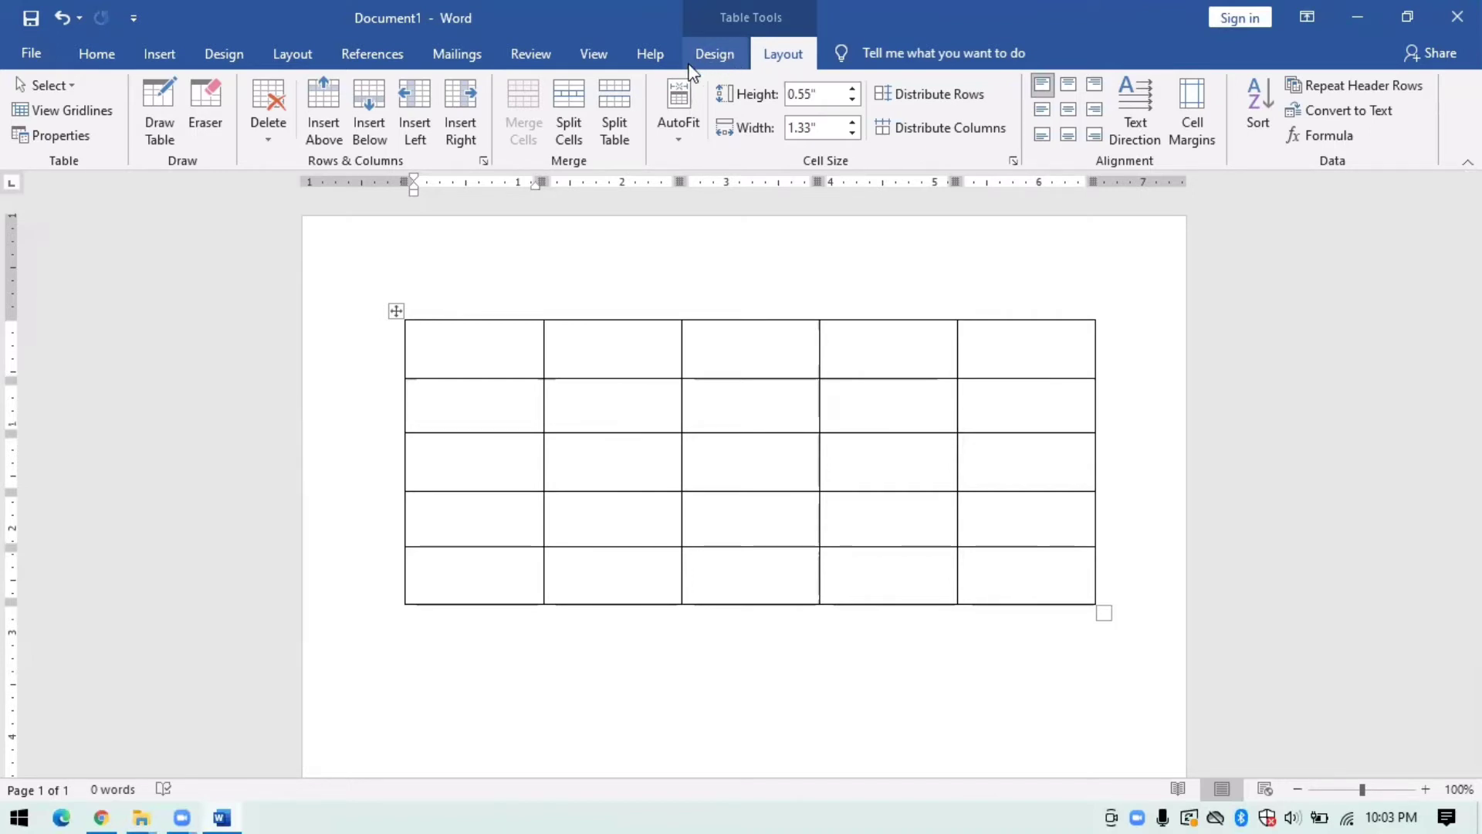
- Try the black and gold banded grid styles on the table, apply the green one, and stretch the table taller
click(713, 54)
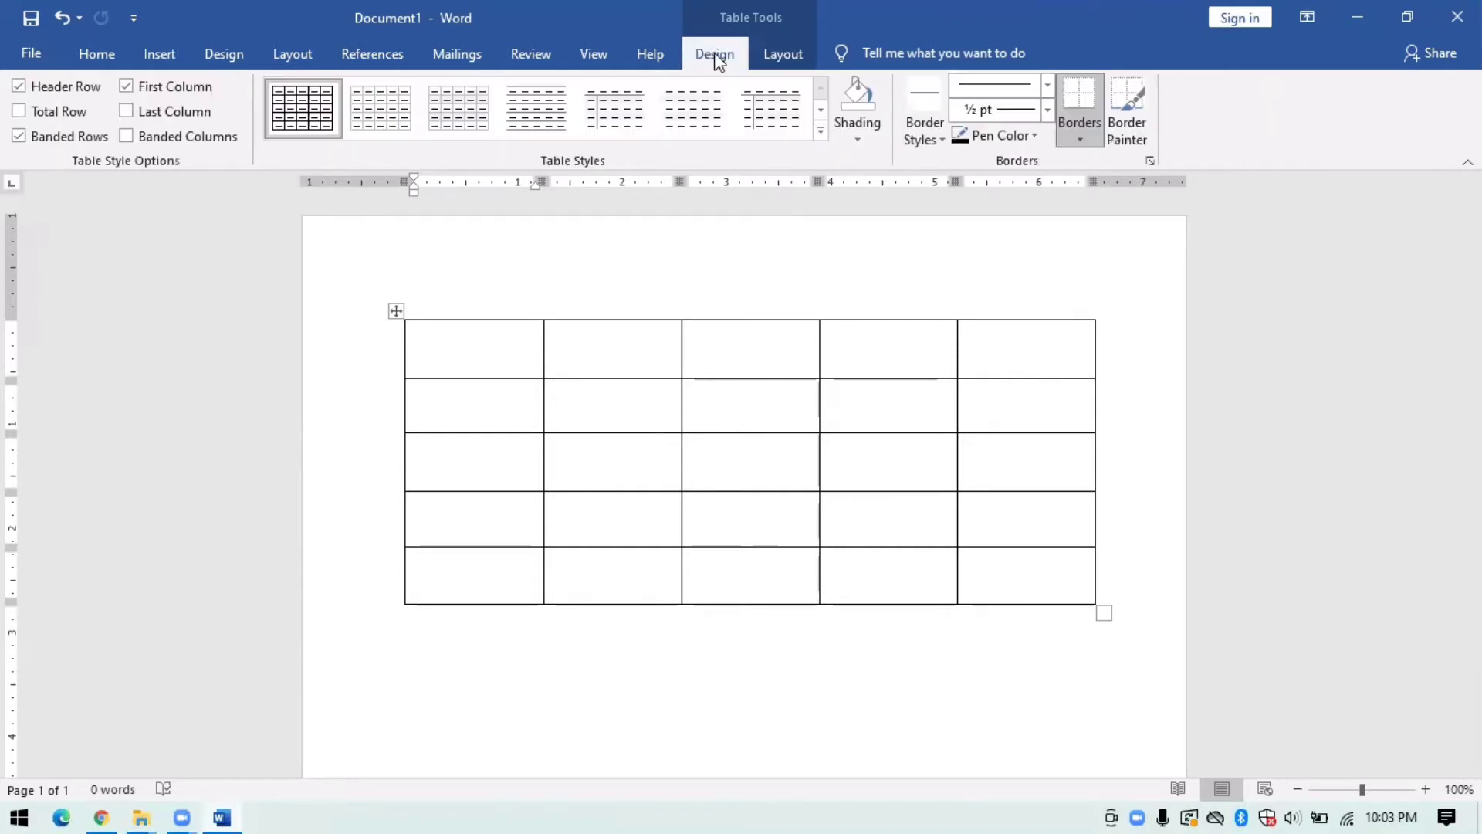
click(822, 132)
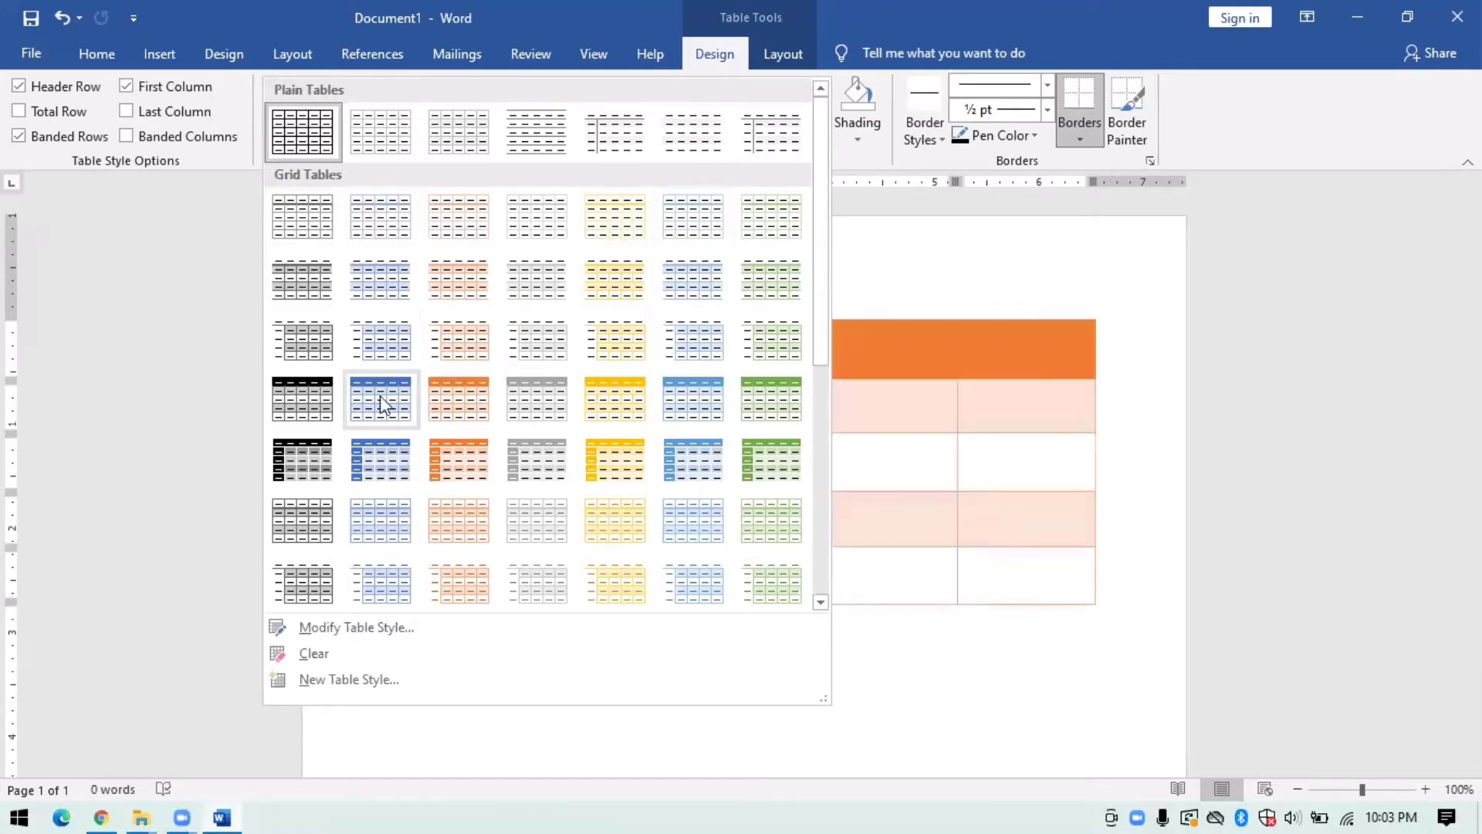
click(301, 409)
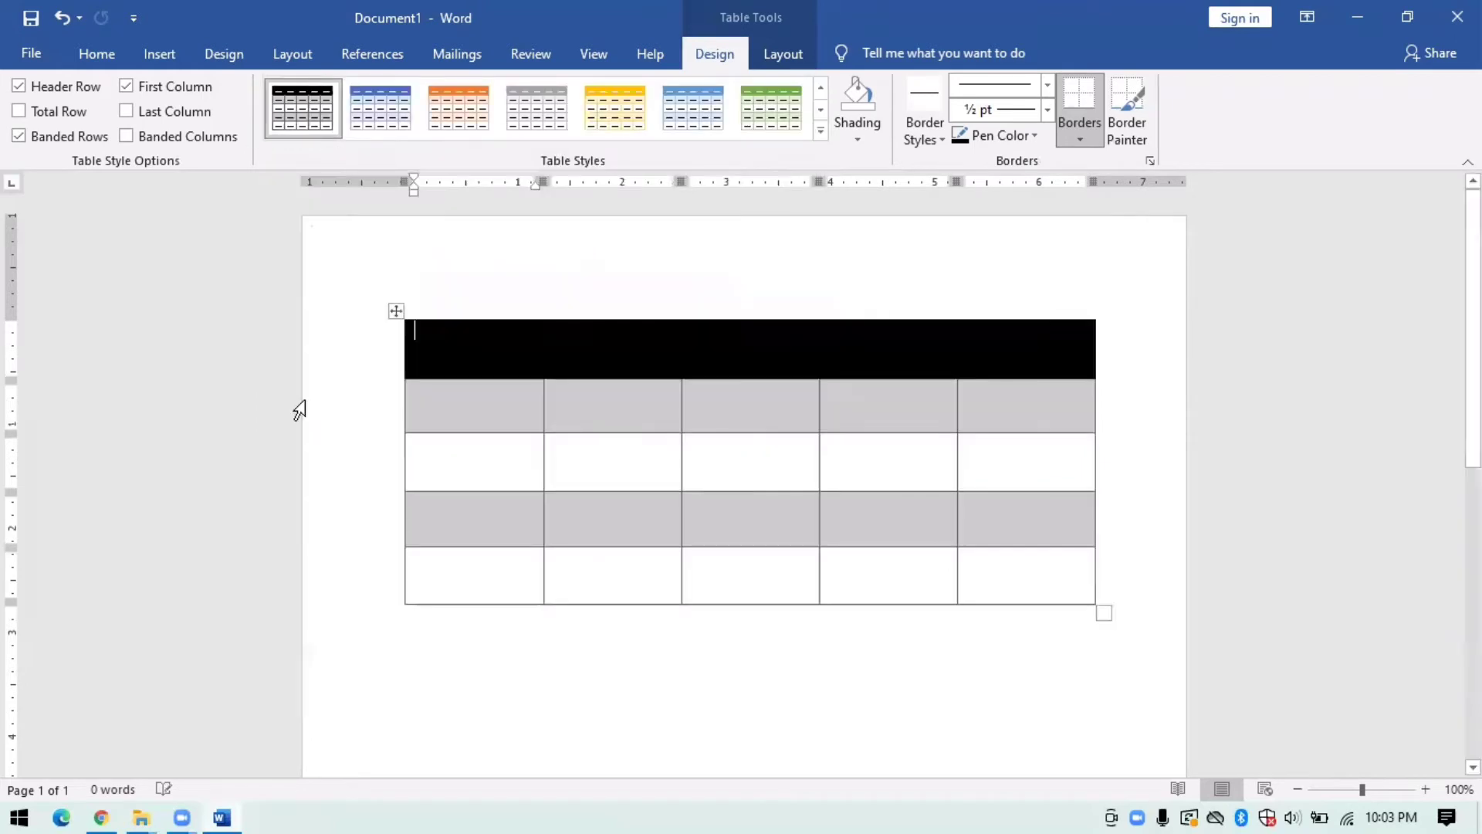
click(633, 119)
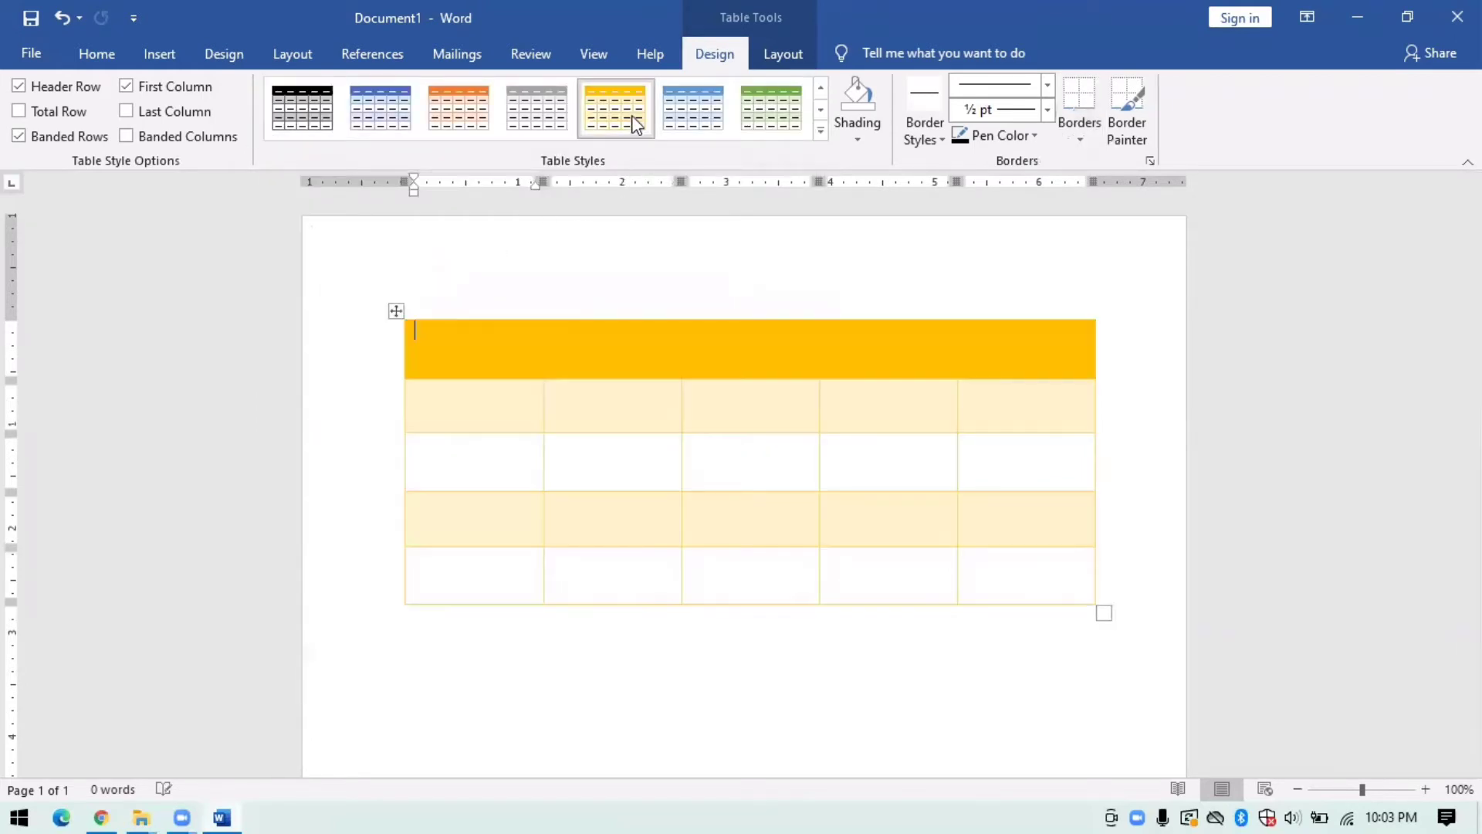
click(774, 136)
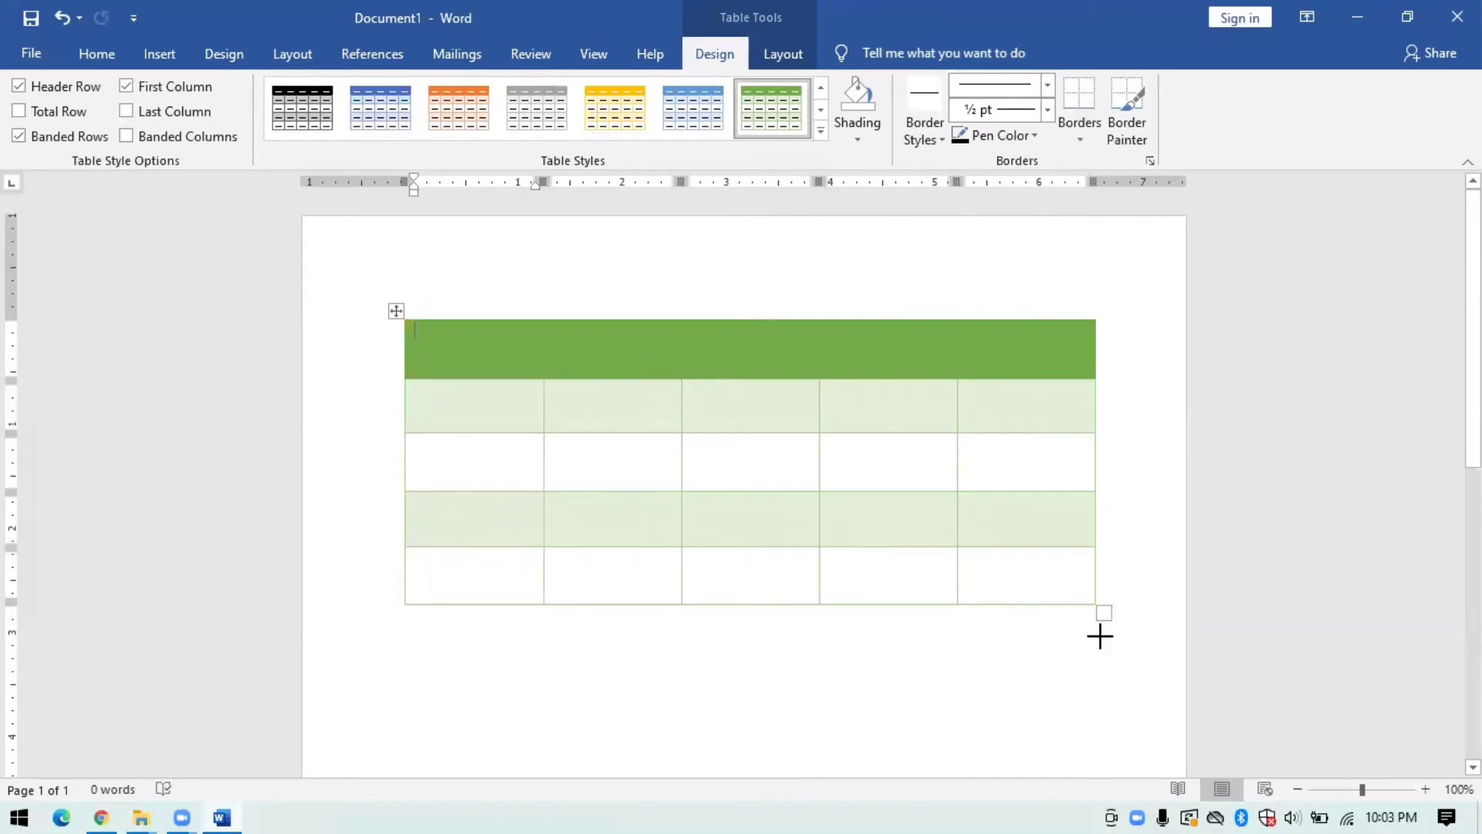
drag(1100, 635, 1105, 737)
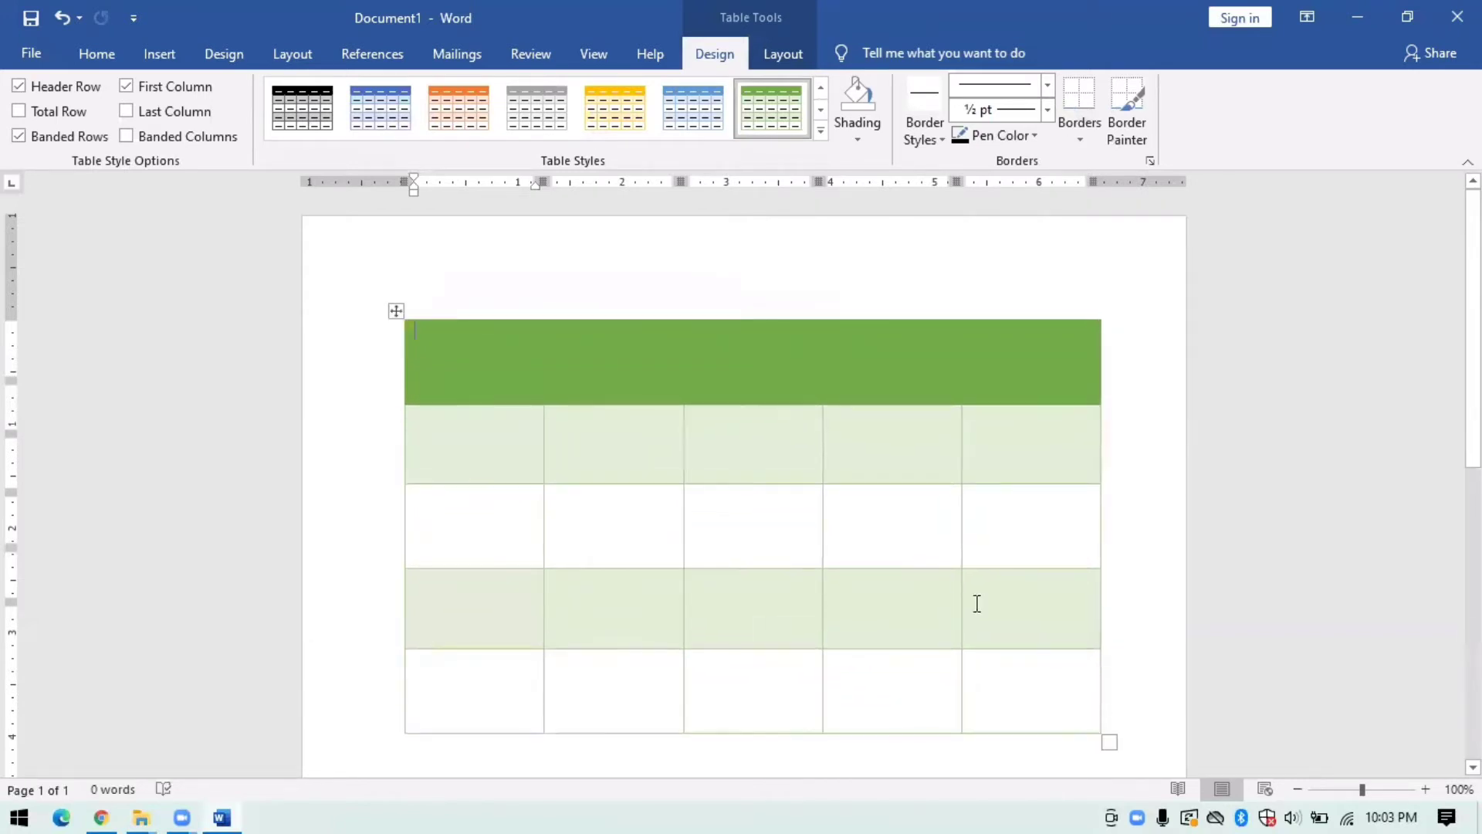
- Enter the sample text "Thgjbmlkml,;l,lm" in the table's first header cell and "Jhjhjnmm" in the cell below it
click(914, 525)
click(459, 419)
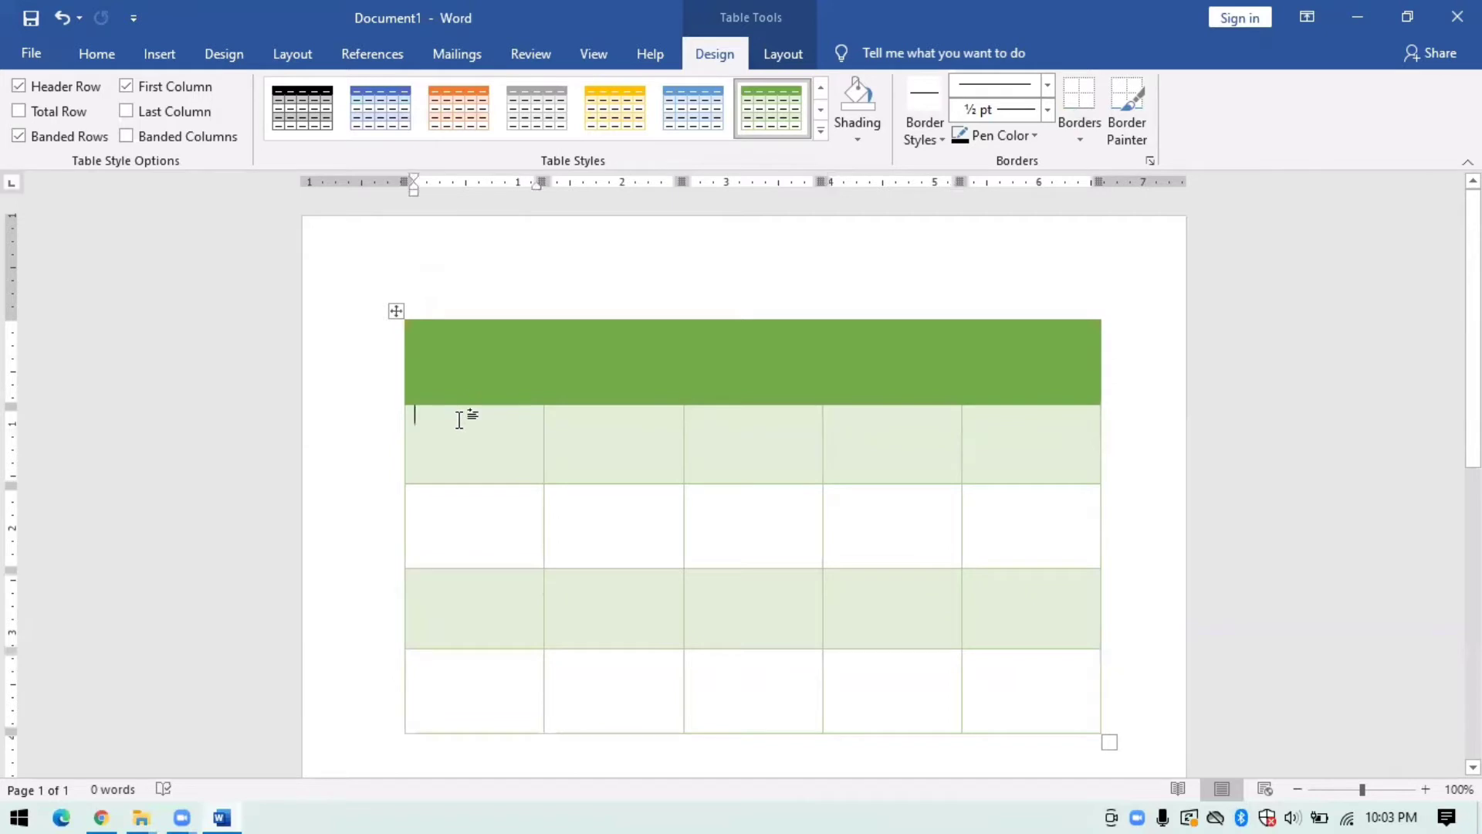
click(441, 341)
text(thgjbmlkm)
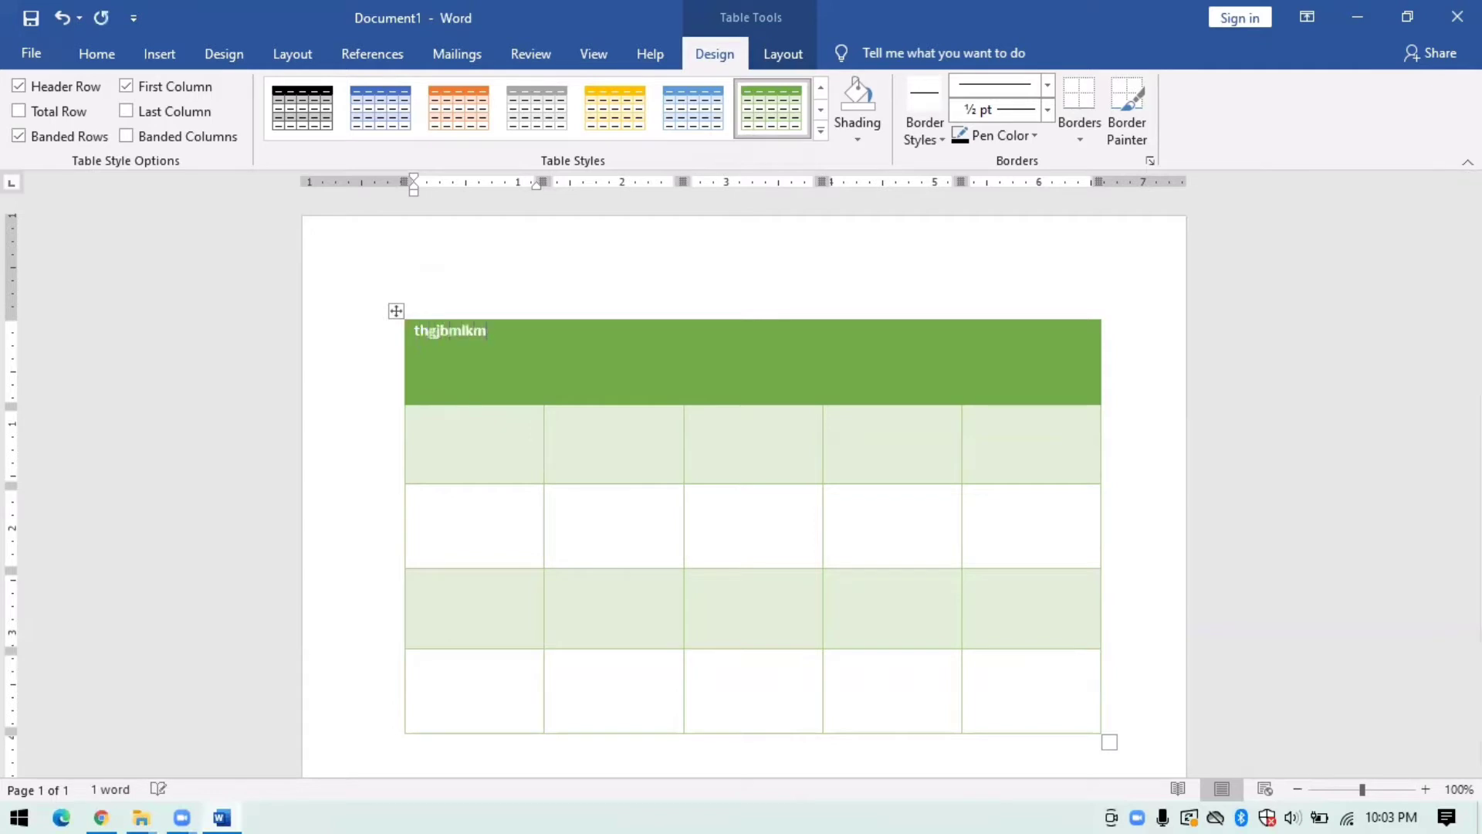
text(l,;l,lm)
click(463, 434)
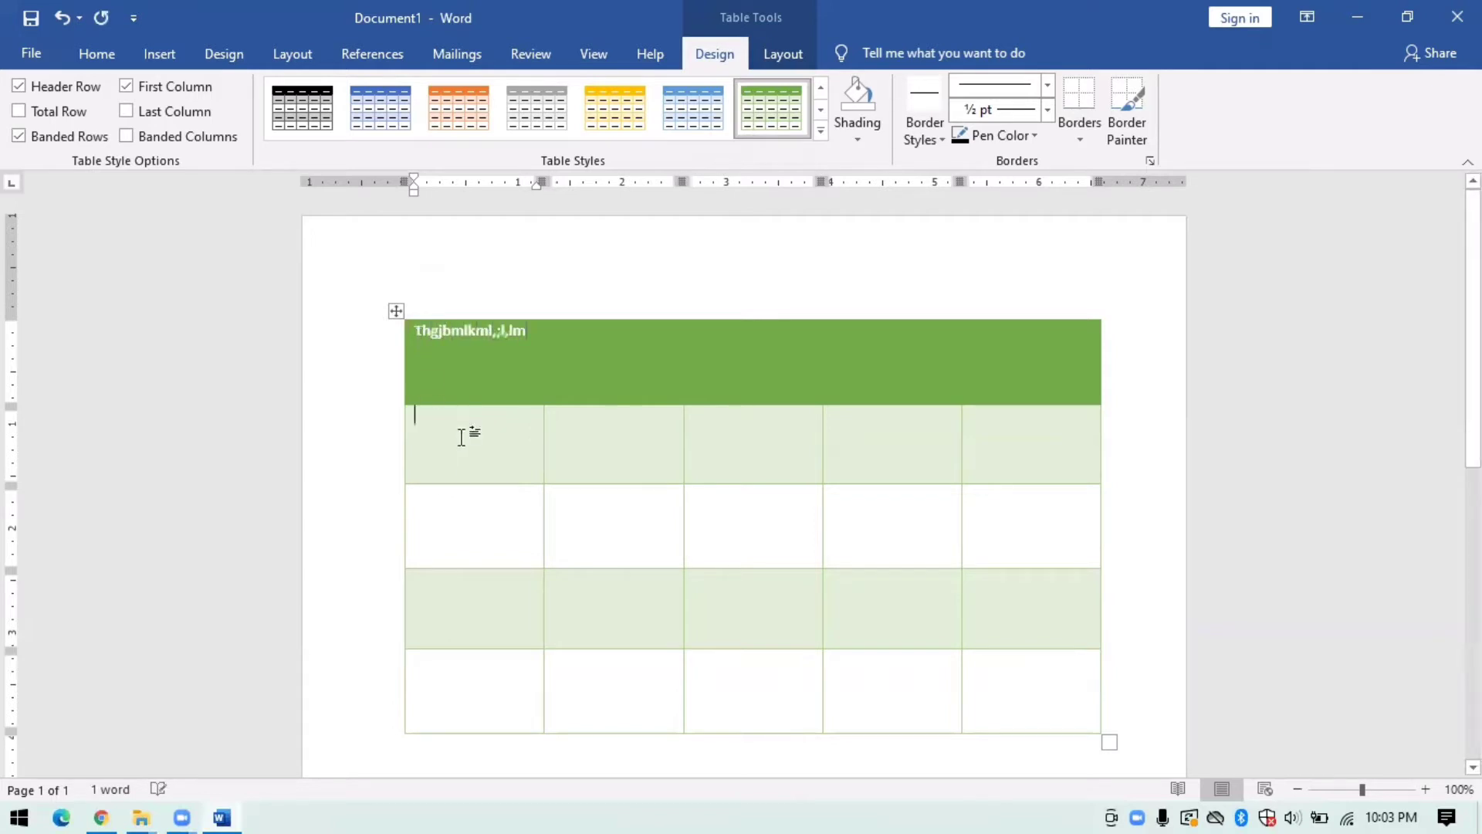
text(jhjhjnmm)
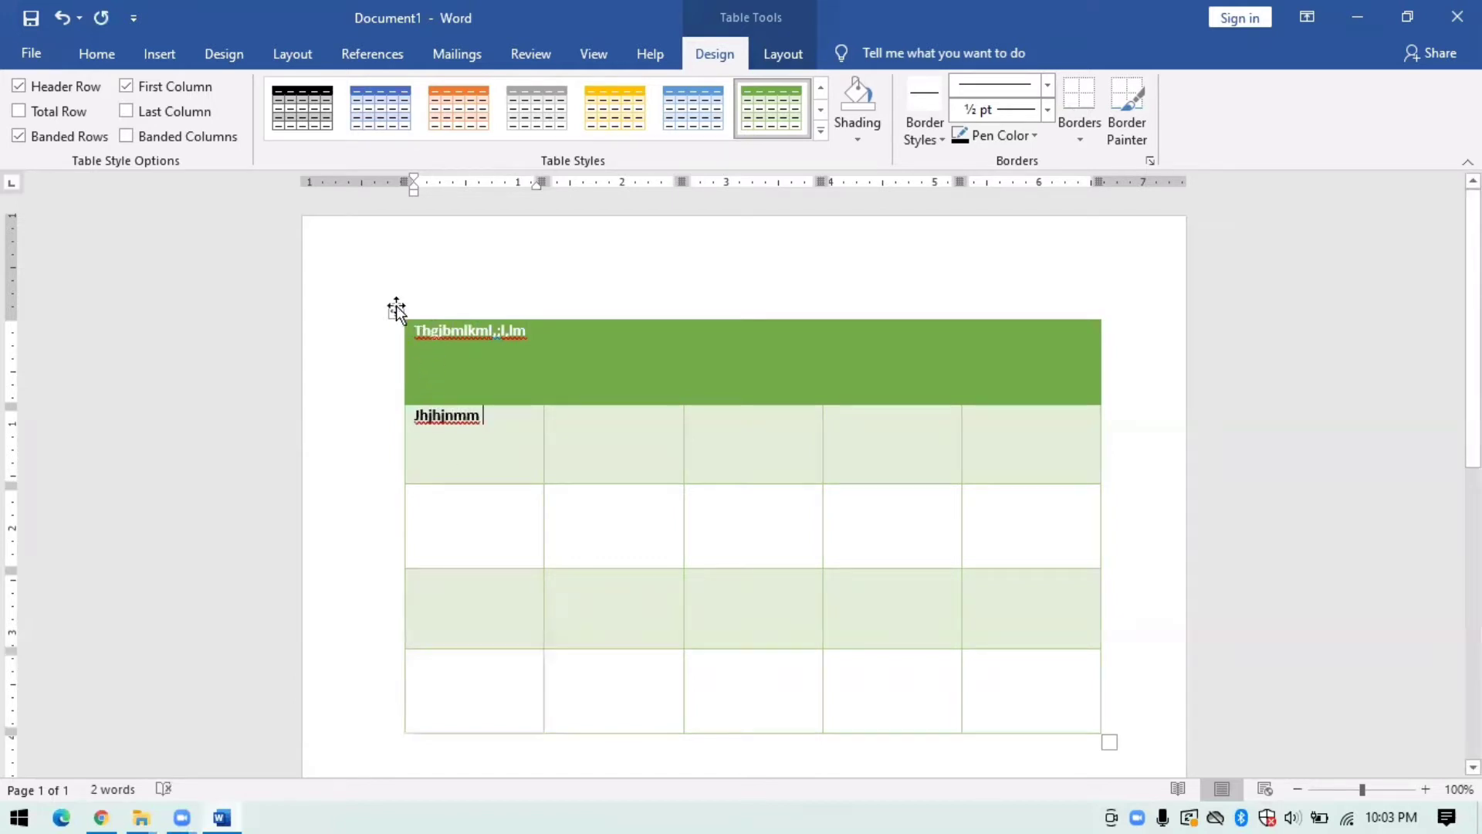
- Delete the green table together with its sample text
click(396, 309)
key(BackSpace)
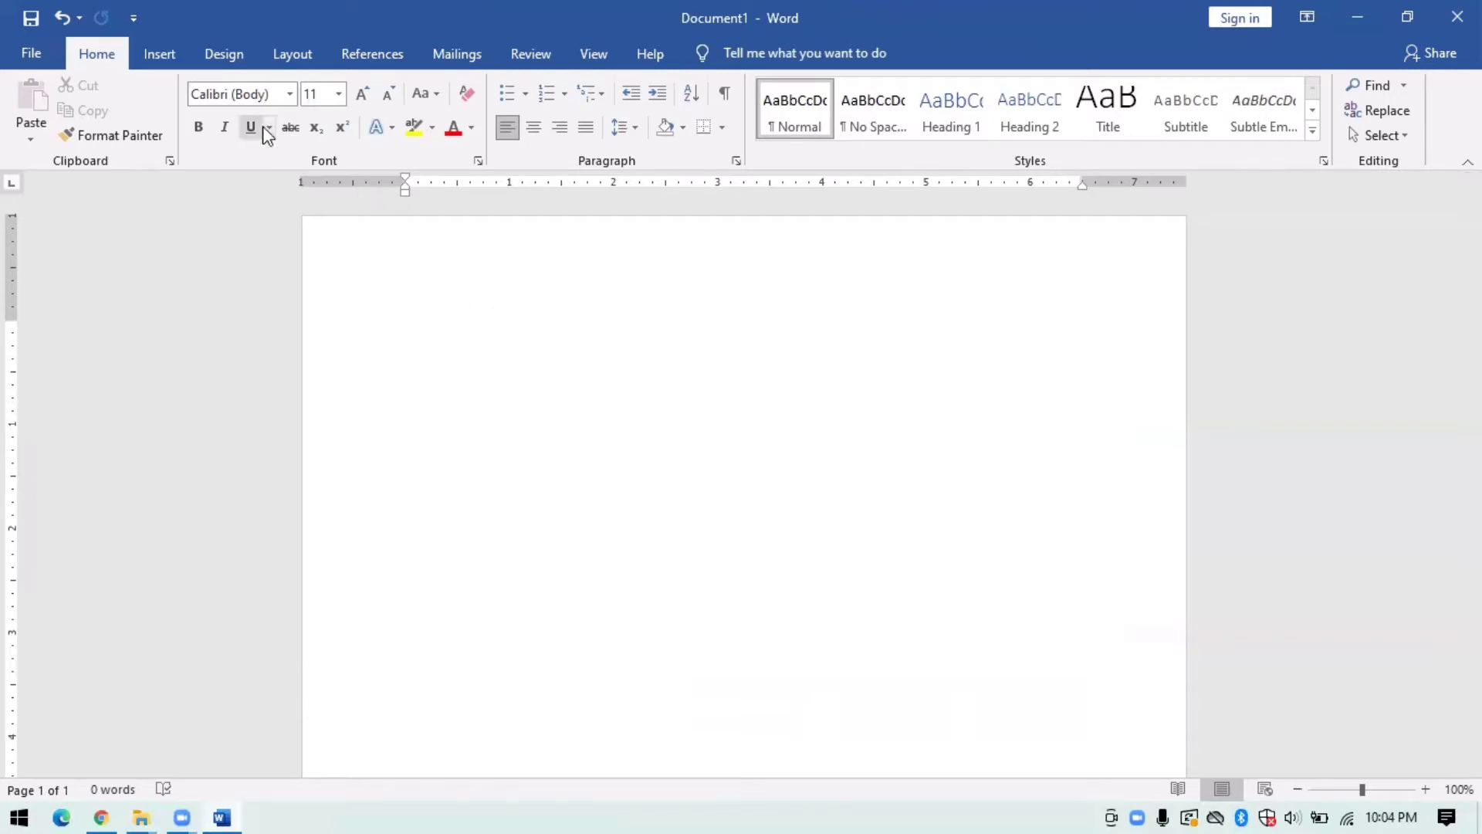
- Insert the picture Stratford-International-School from this device's Pictures folder
click(164, 54)
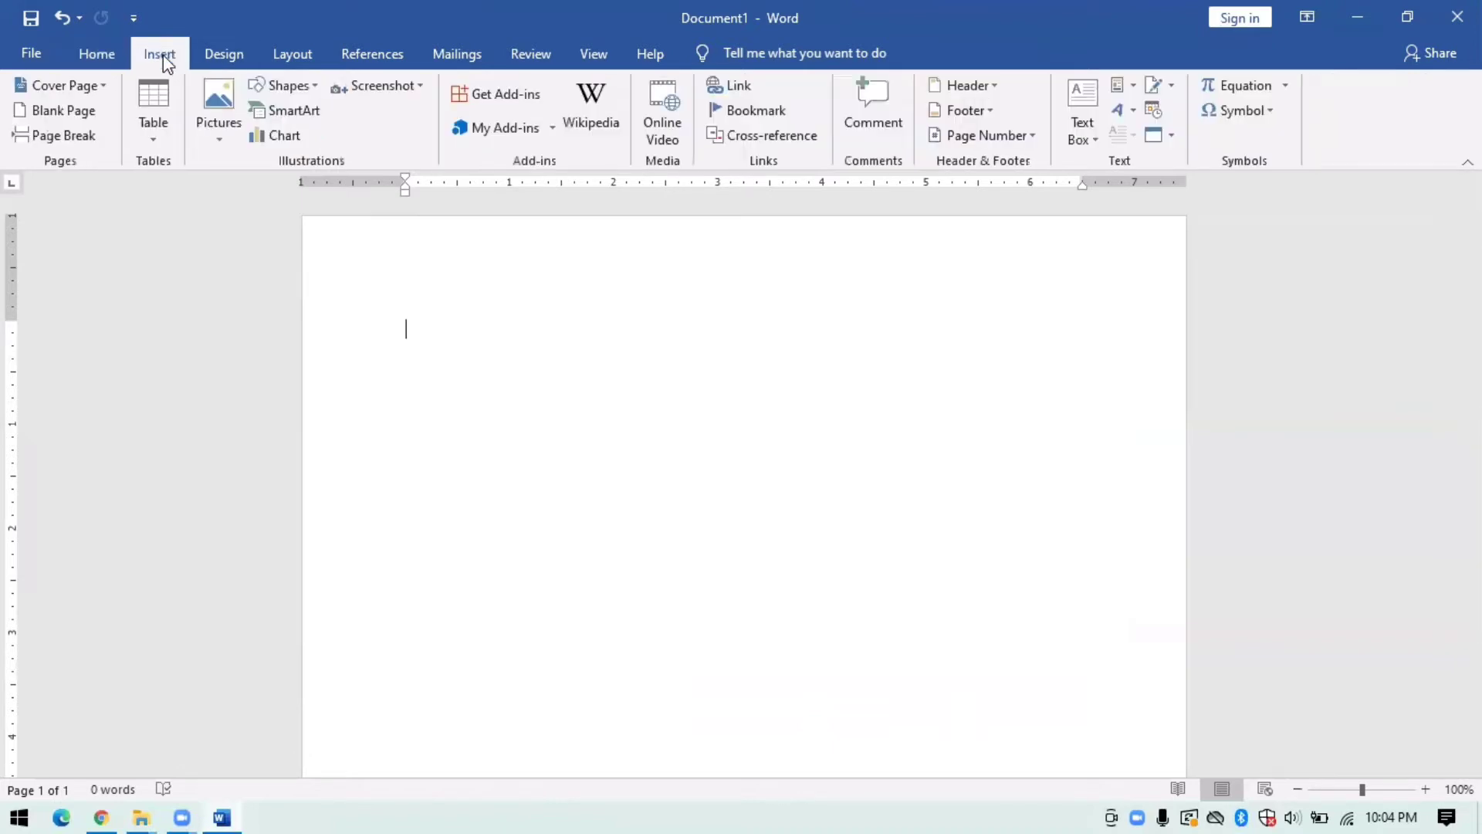
click(233, 131)
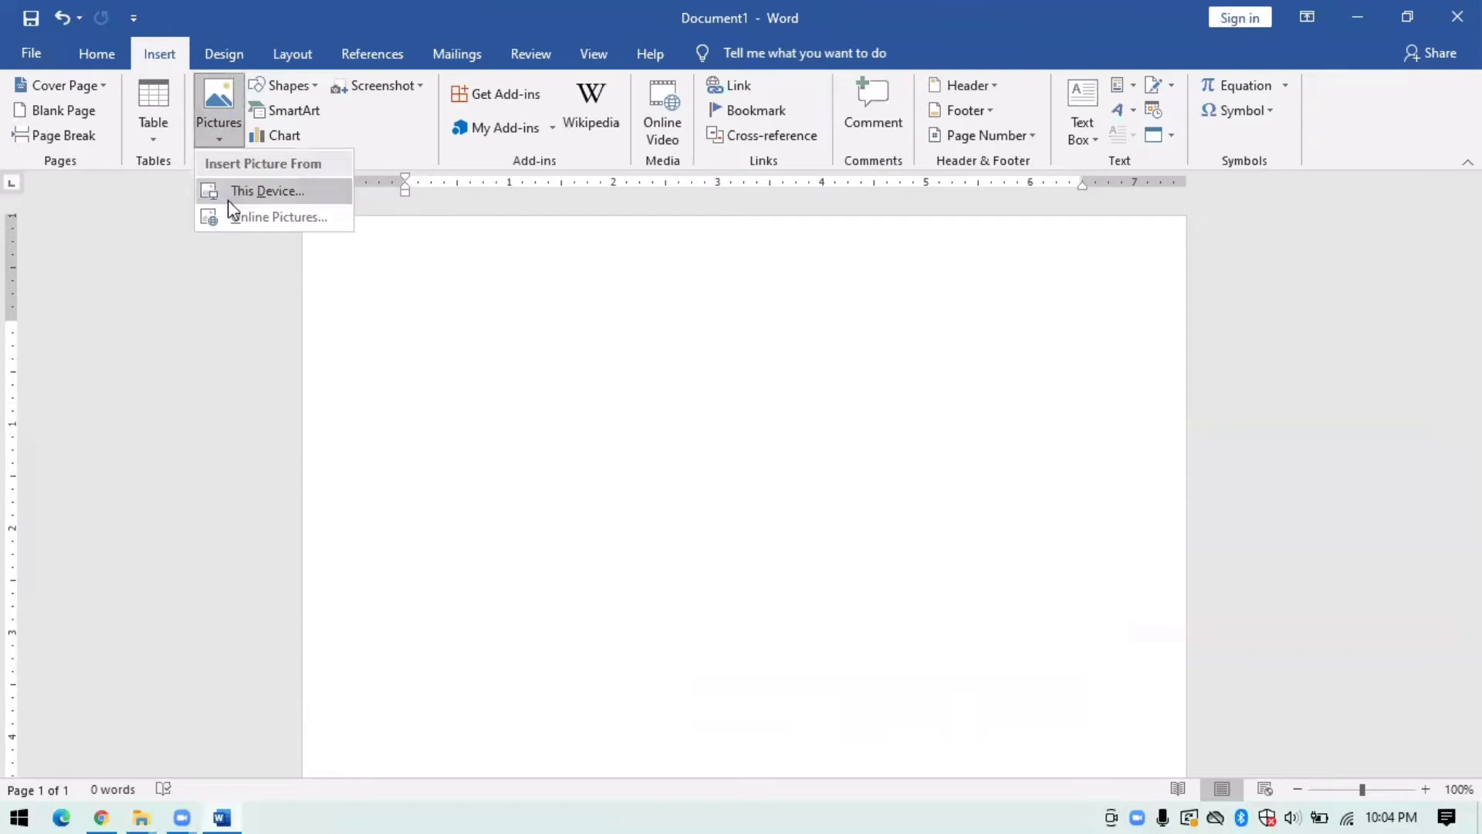
click(229, 199)
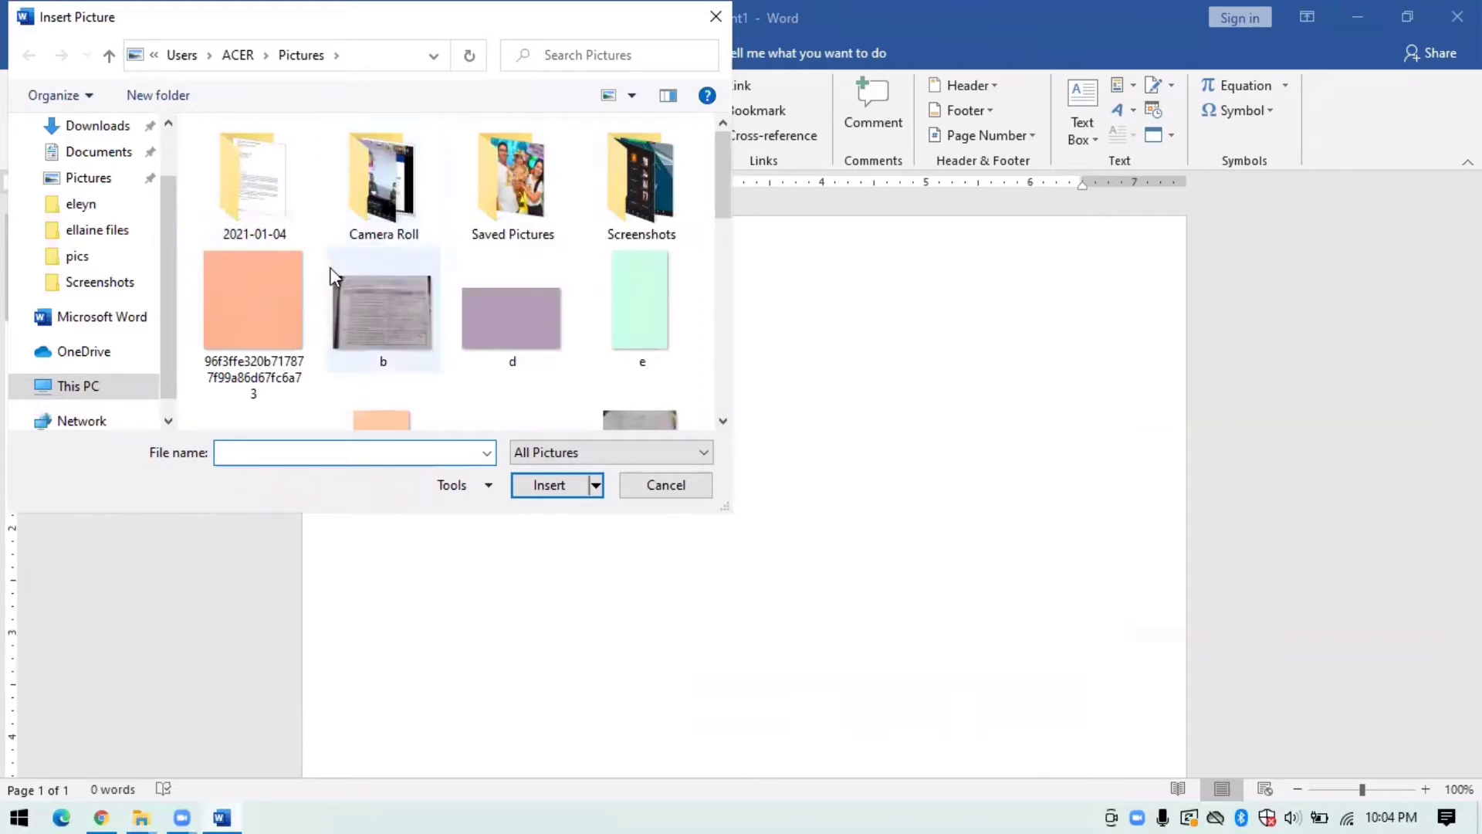
scroll(463, 301, down, 8)
click(398, 232)
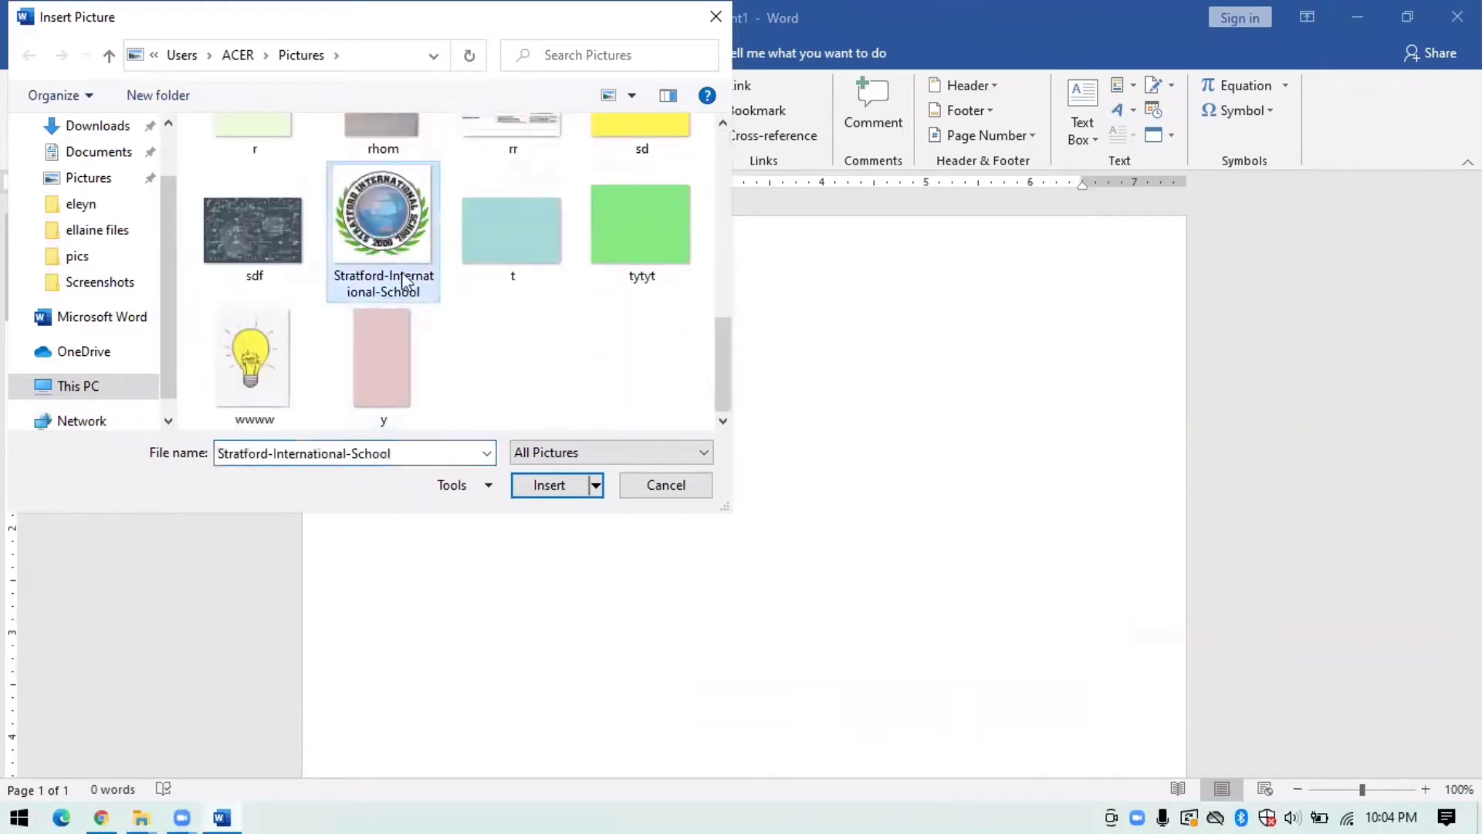
click(549, 486)
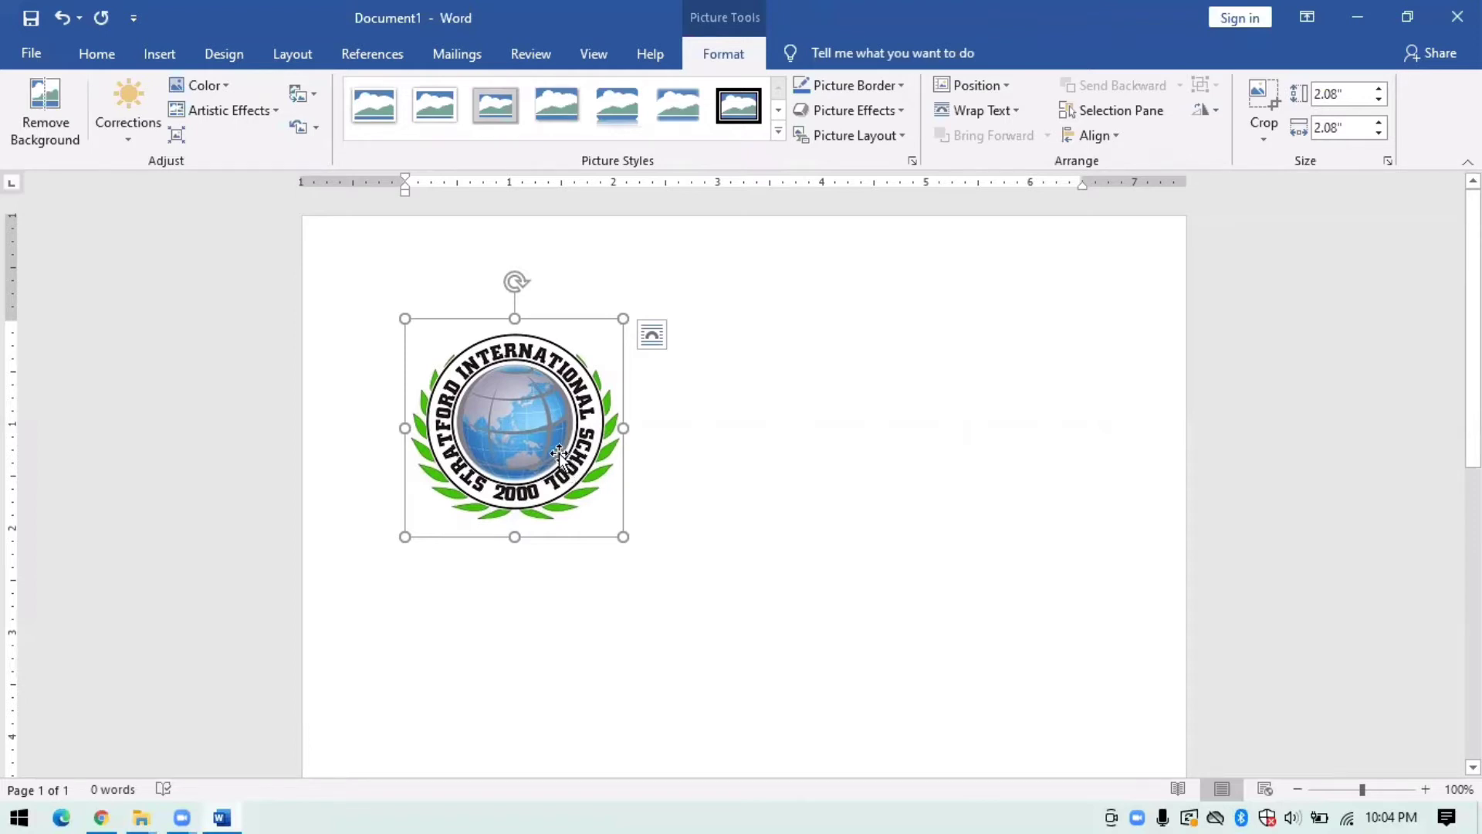
drag(550, 429, 551, 462)
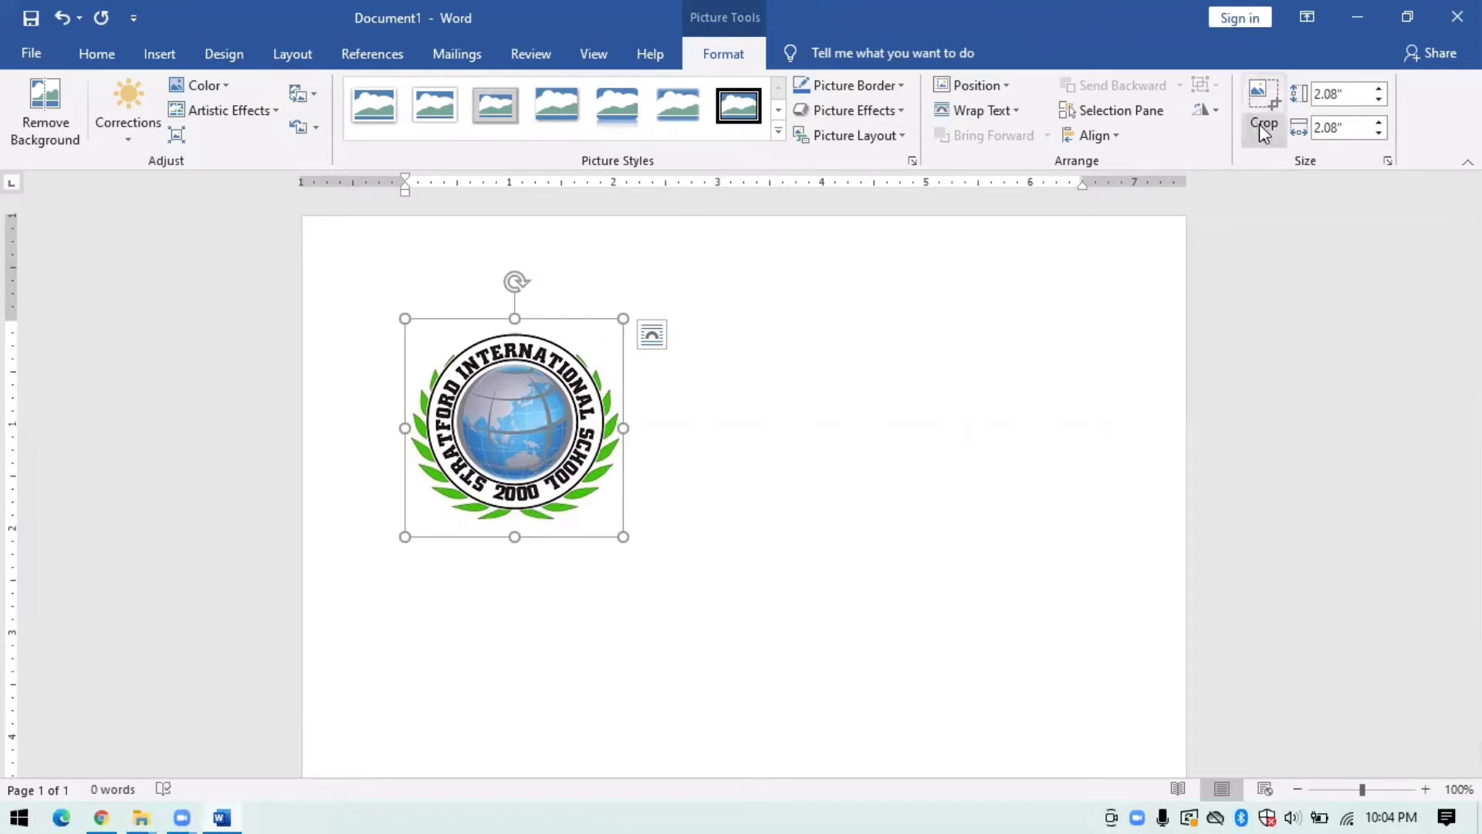
- Crop narrow strips off the top and bottom of the logo picture, reducing its height to about 1.91"
click(1257, 102)
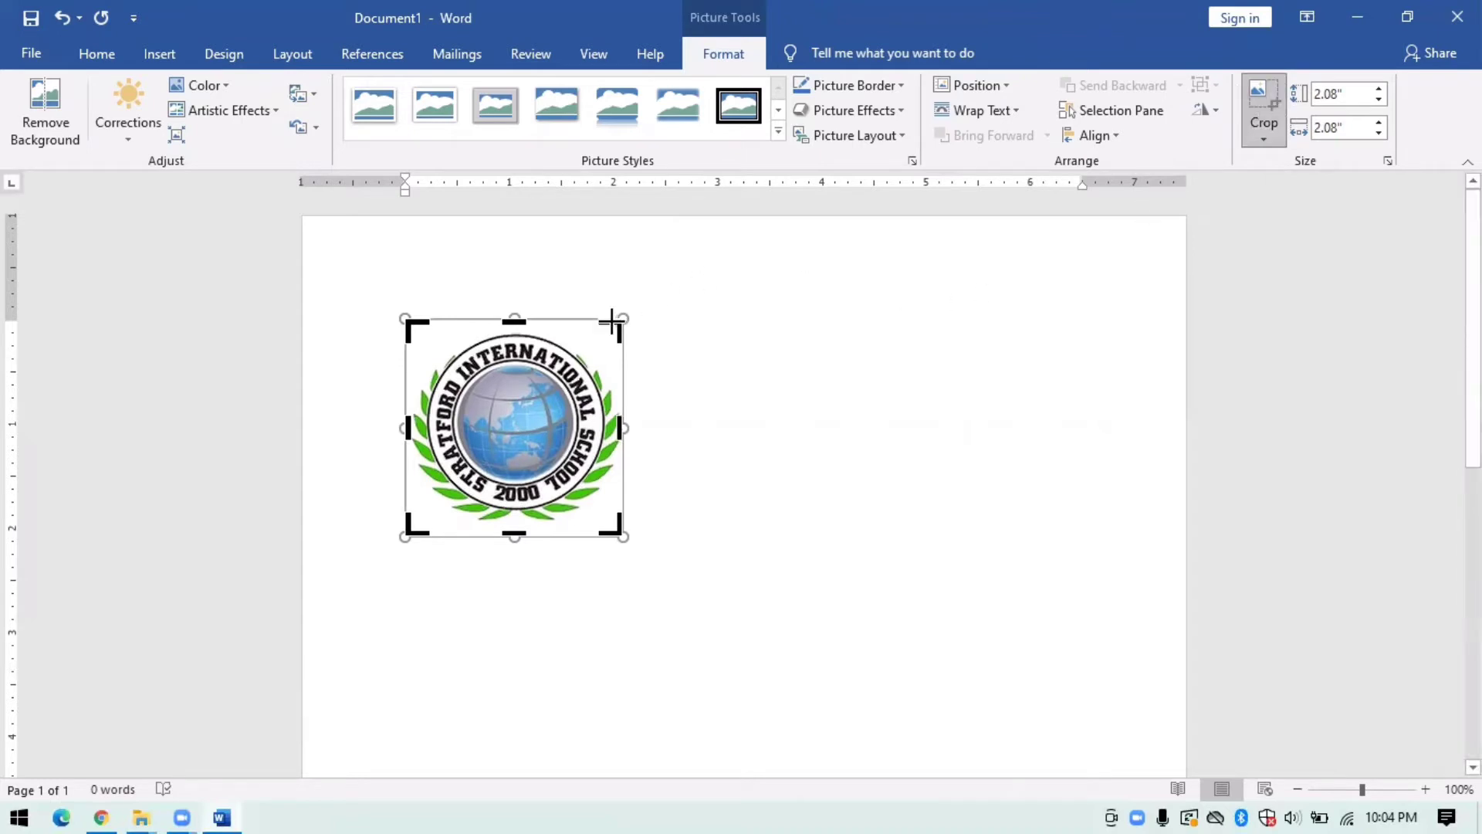
drag(612, 324, 618, 319)
drag(610, 518, 618, 516)
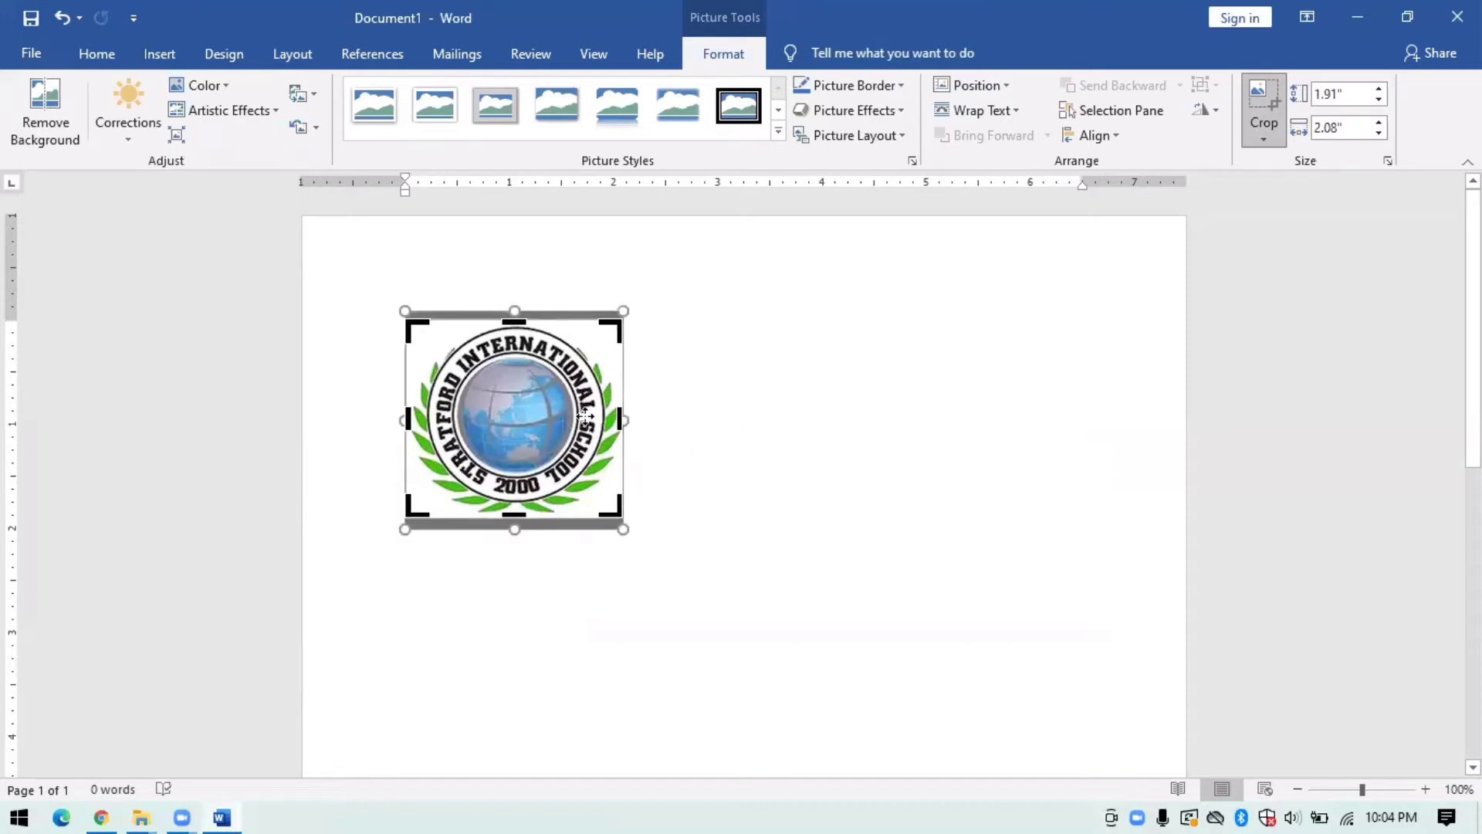
click(1258, 120)
click(1265, 94)
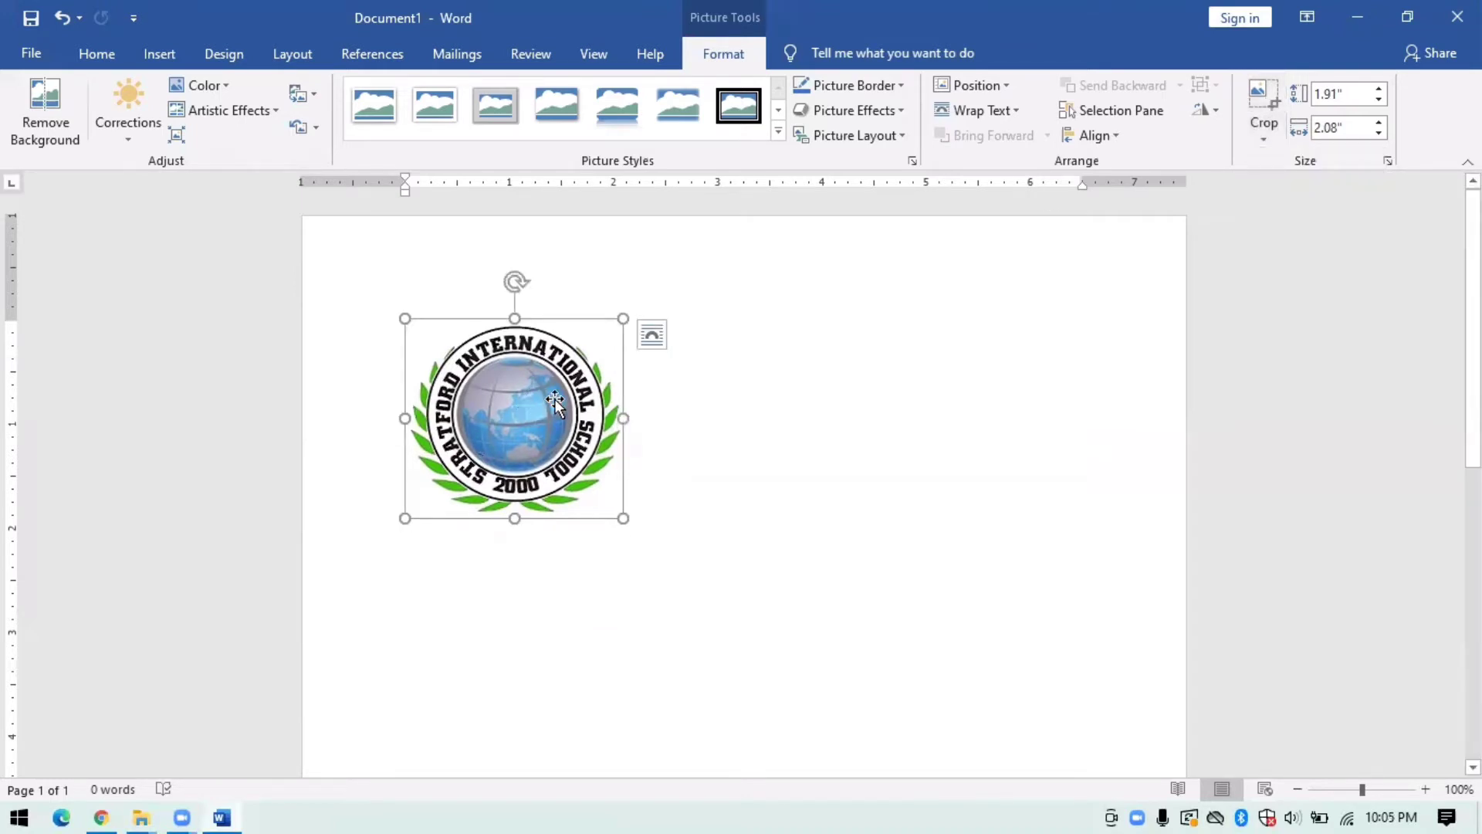
- Set the logo's text wrapping to Square and move the picture slightly left past the text margin
right_click(528, 368)
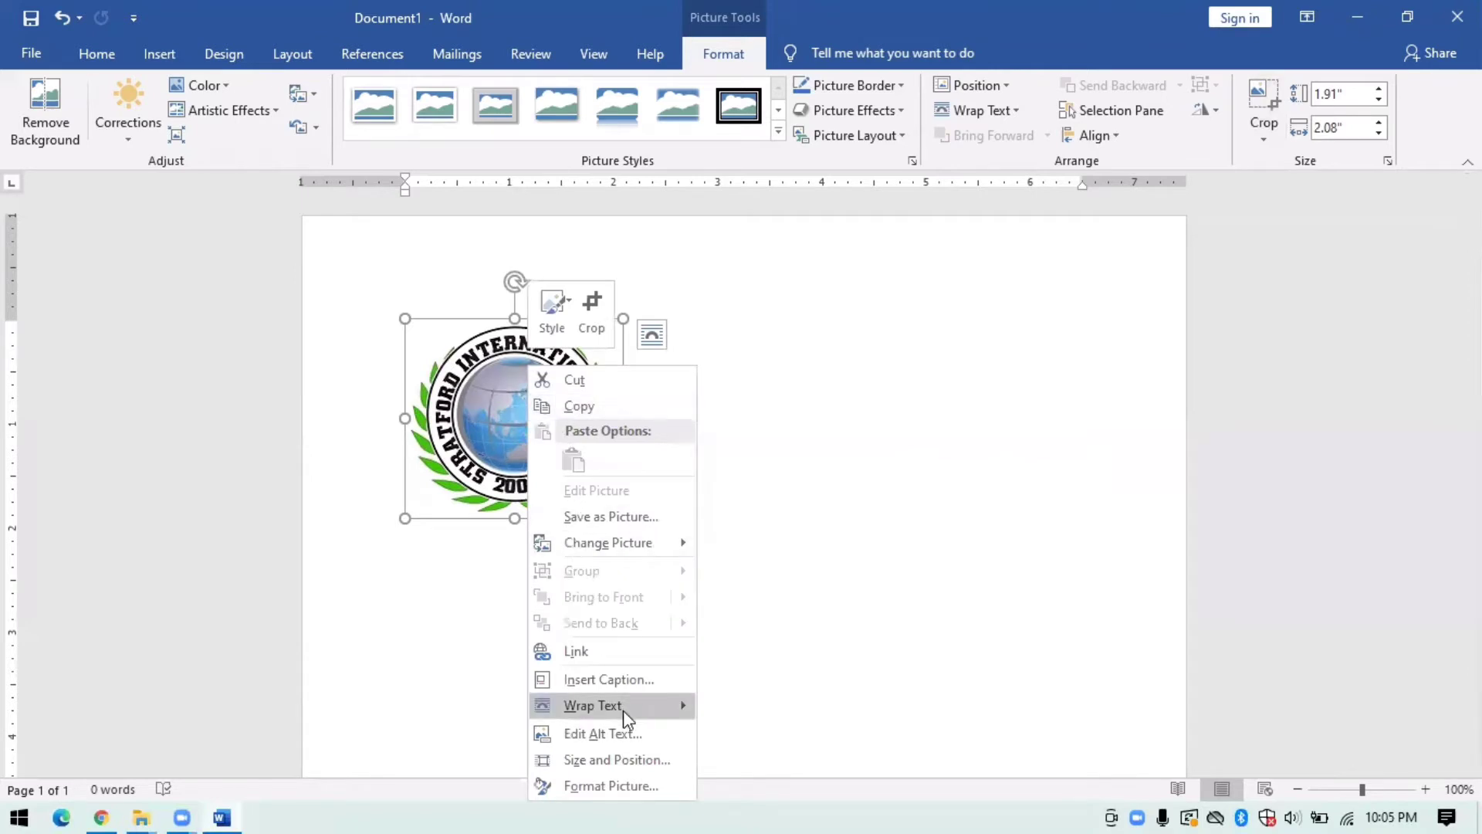
mouse_move(623, 708)
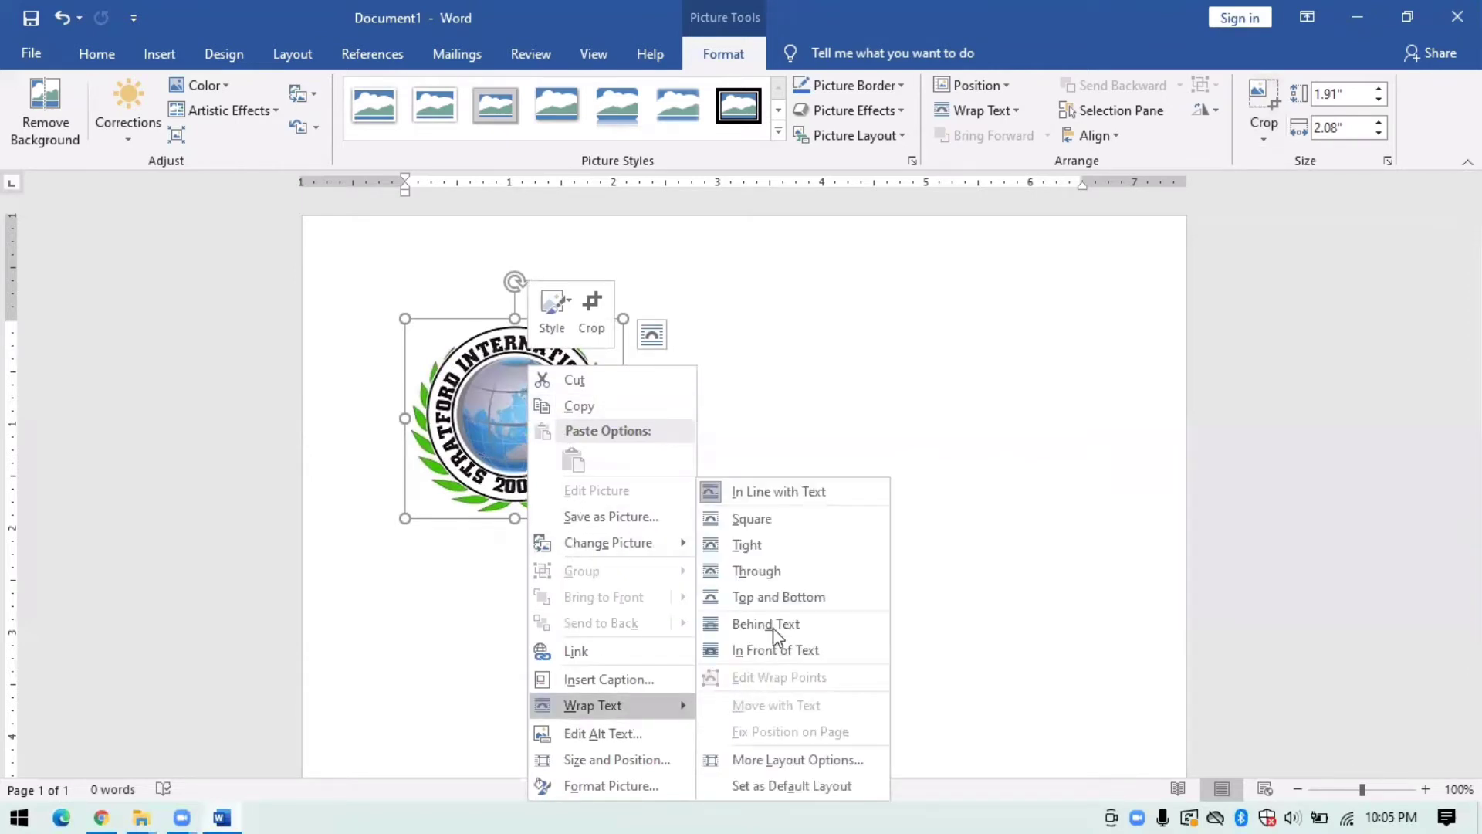
click(762, 518)
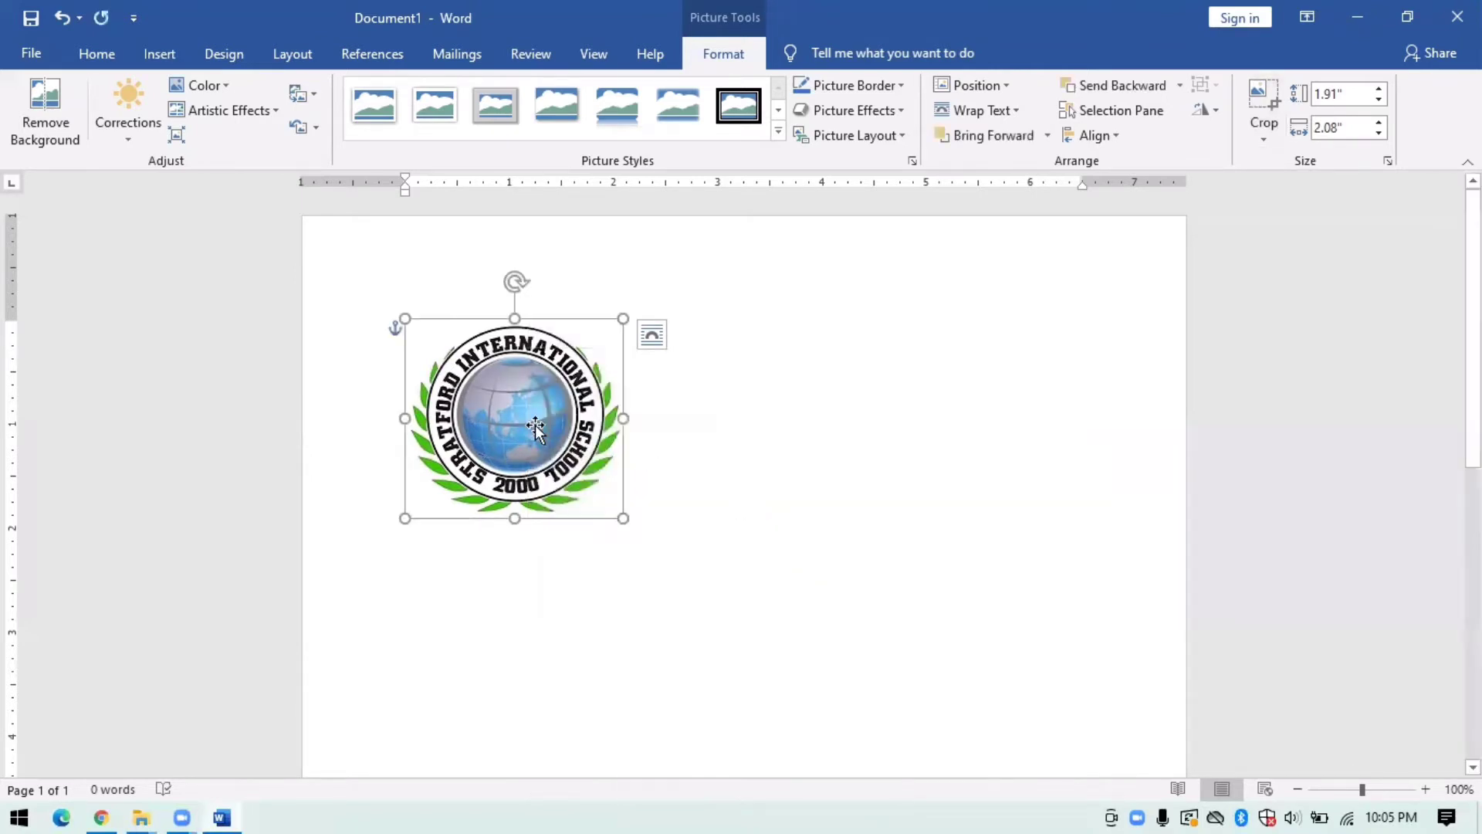
drag(613, 400, 482, 378)
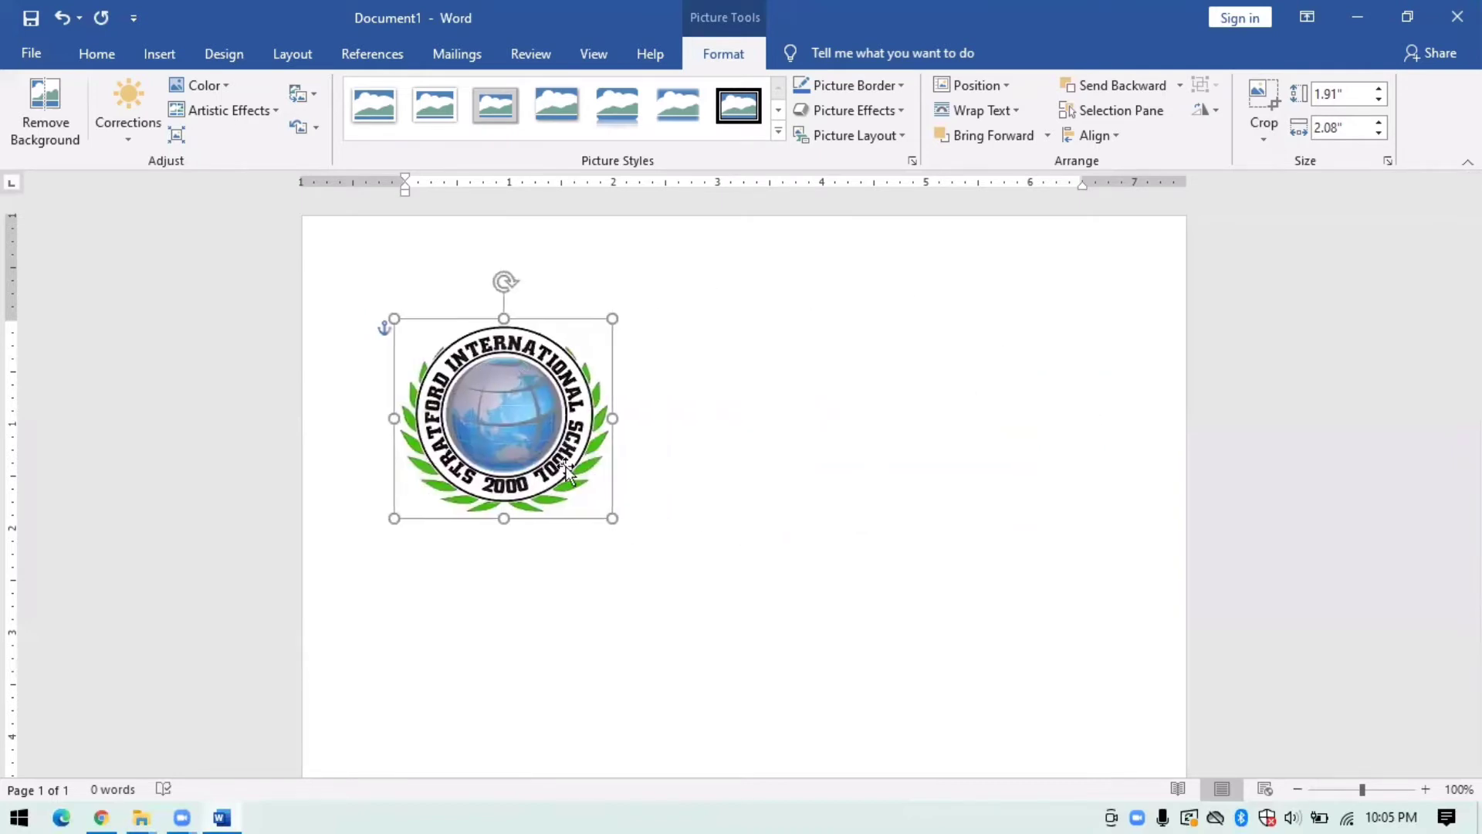
- Shrink the logo picture to about 1.38" high by 1.51" wide and move it slightly up and left
drag(610, 511, 550, 454)
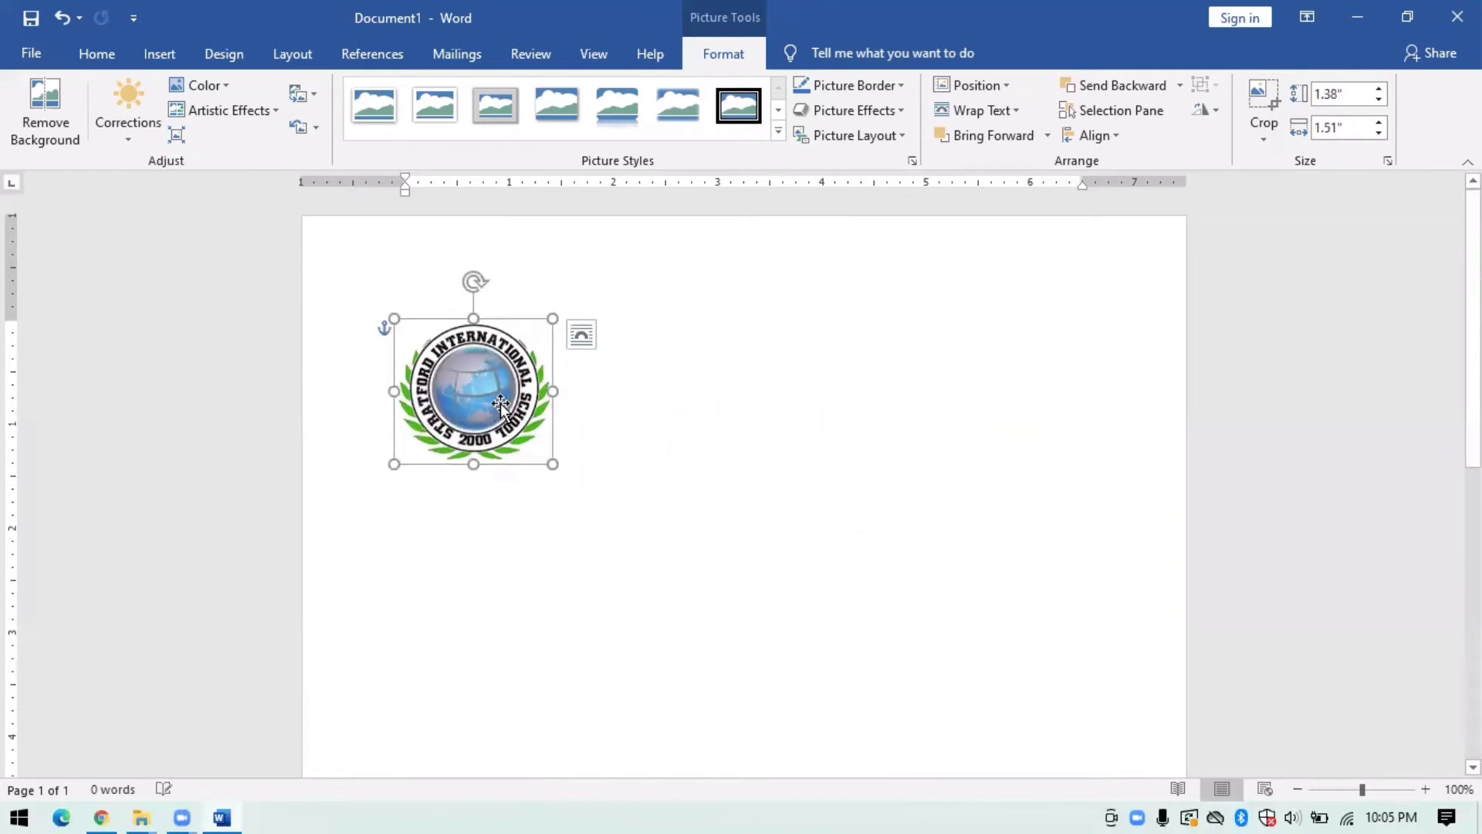
drag(500, 399, 489, 384)
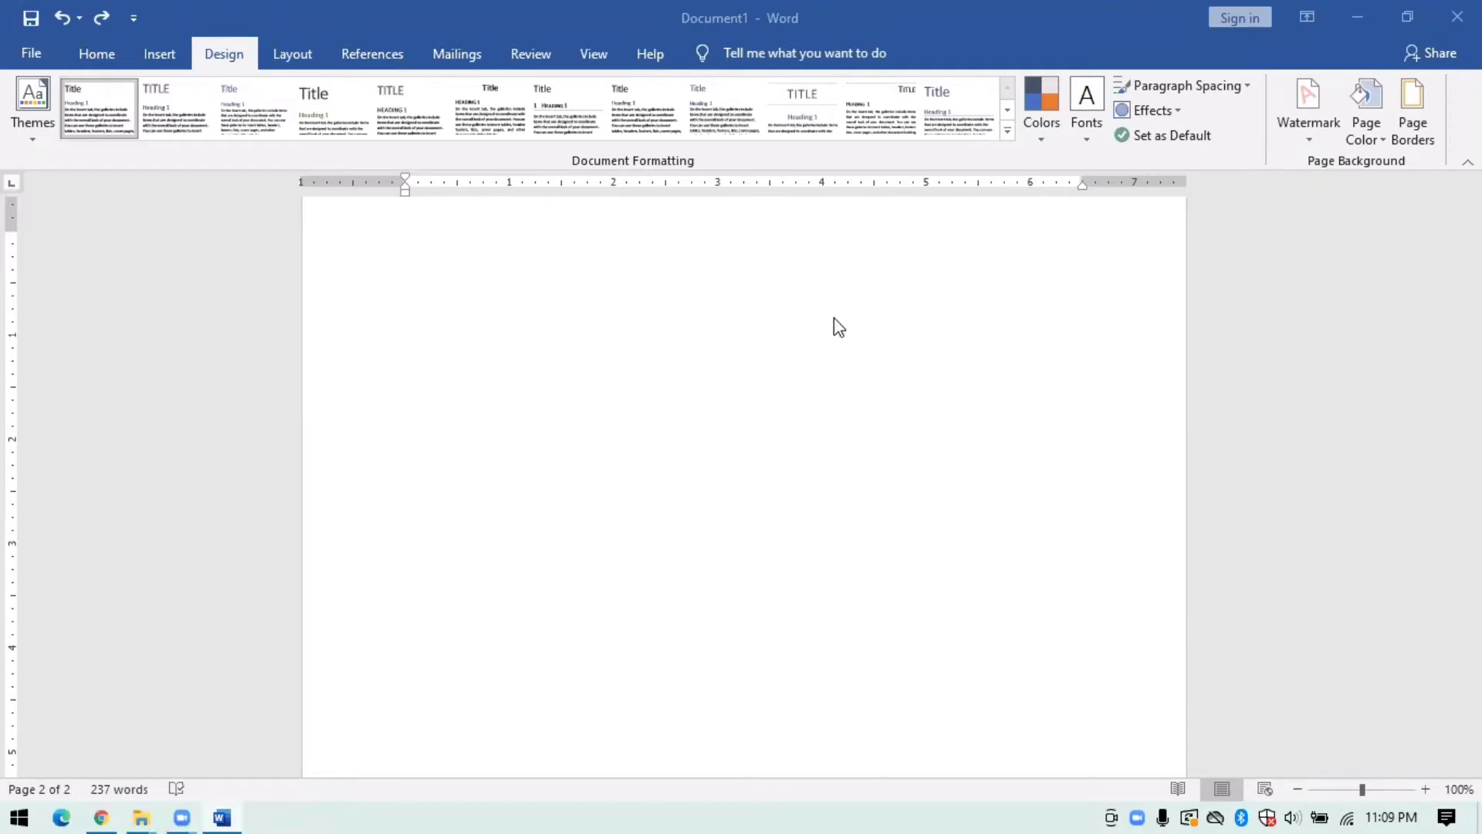
- Set the font size of the title and both paragraphs about IT-Based Projects to 12
scroll(697, 351, up, 2)
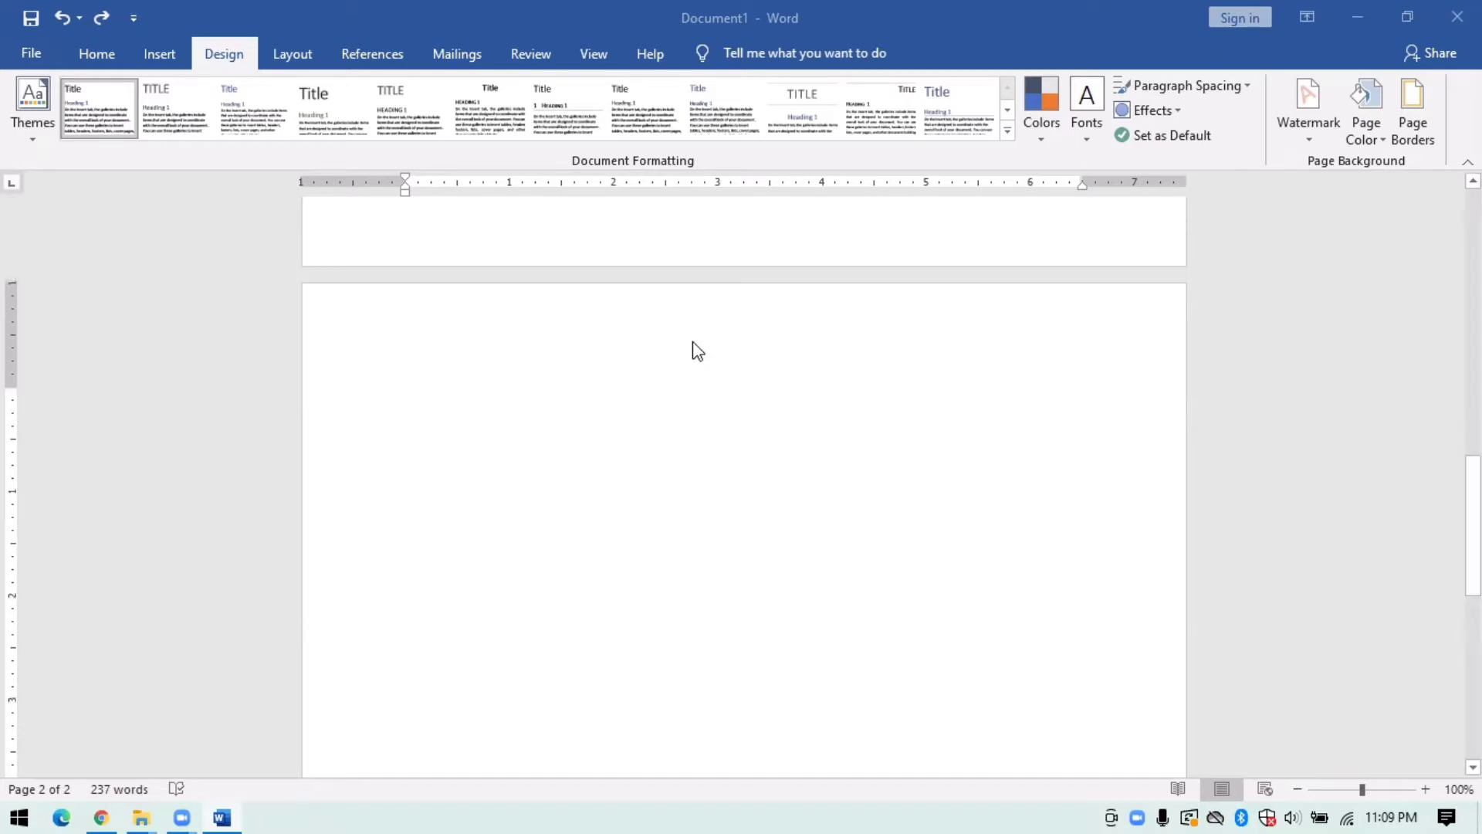
scroll(697, 352, up, 3)
scroll(696, 352, up, 2)
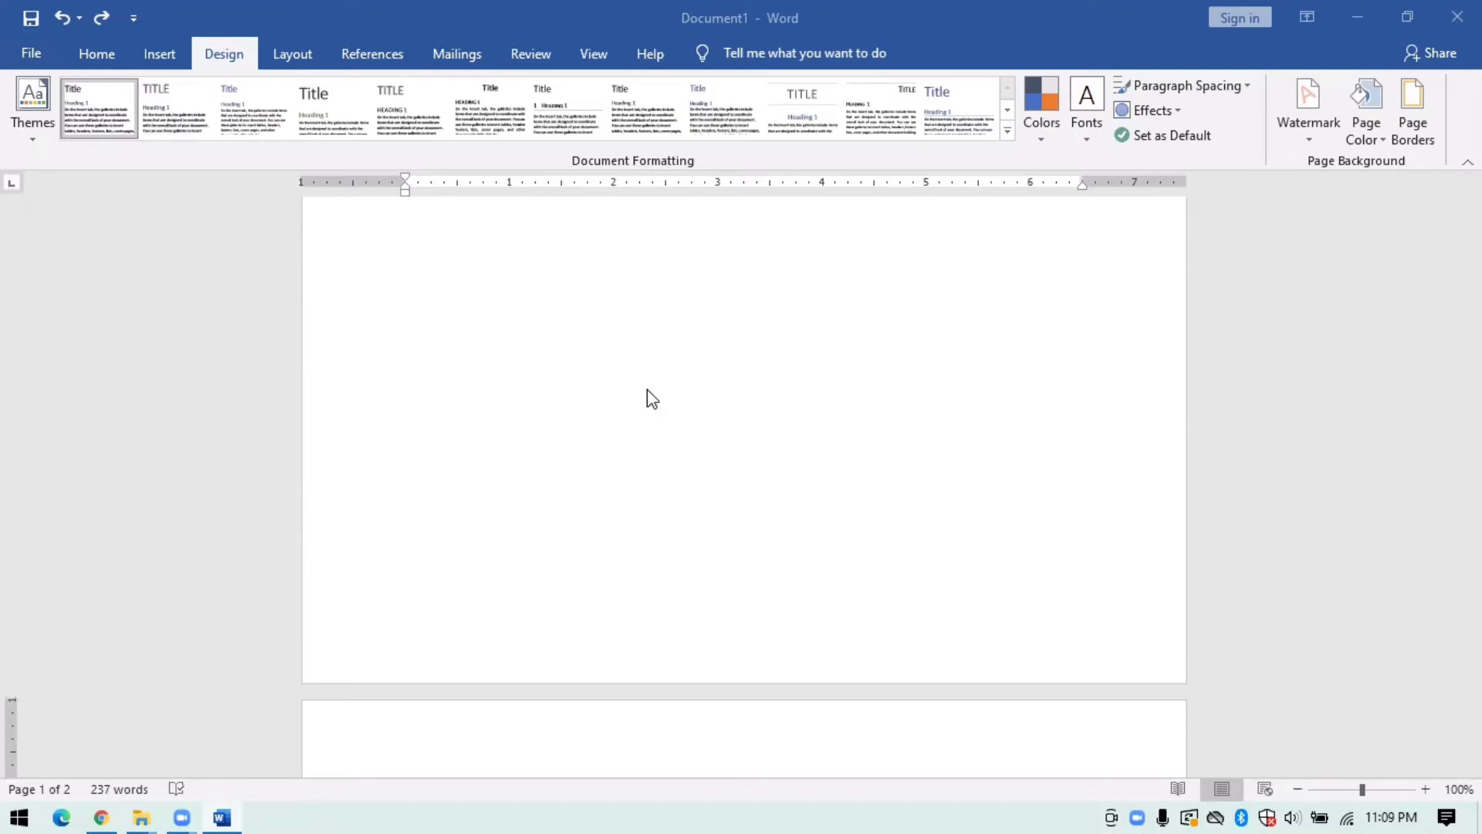
scroll(649, 388, up, 8)
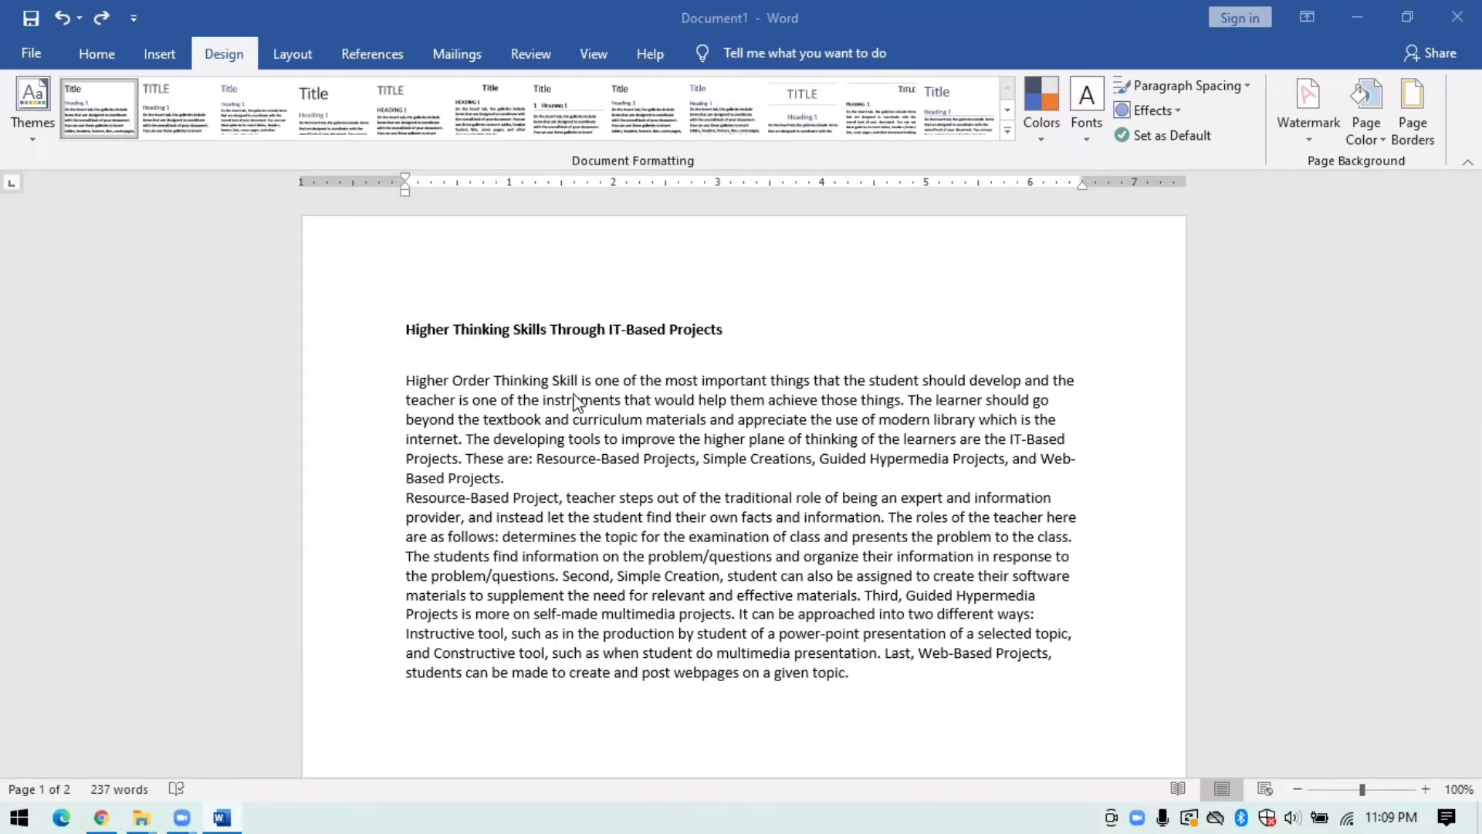
click(443, 333)
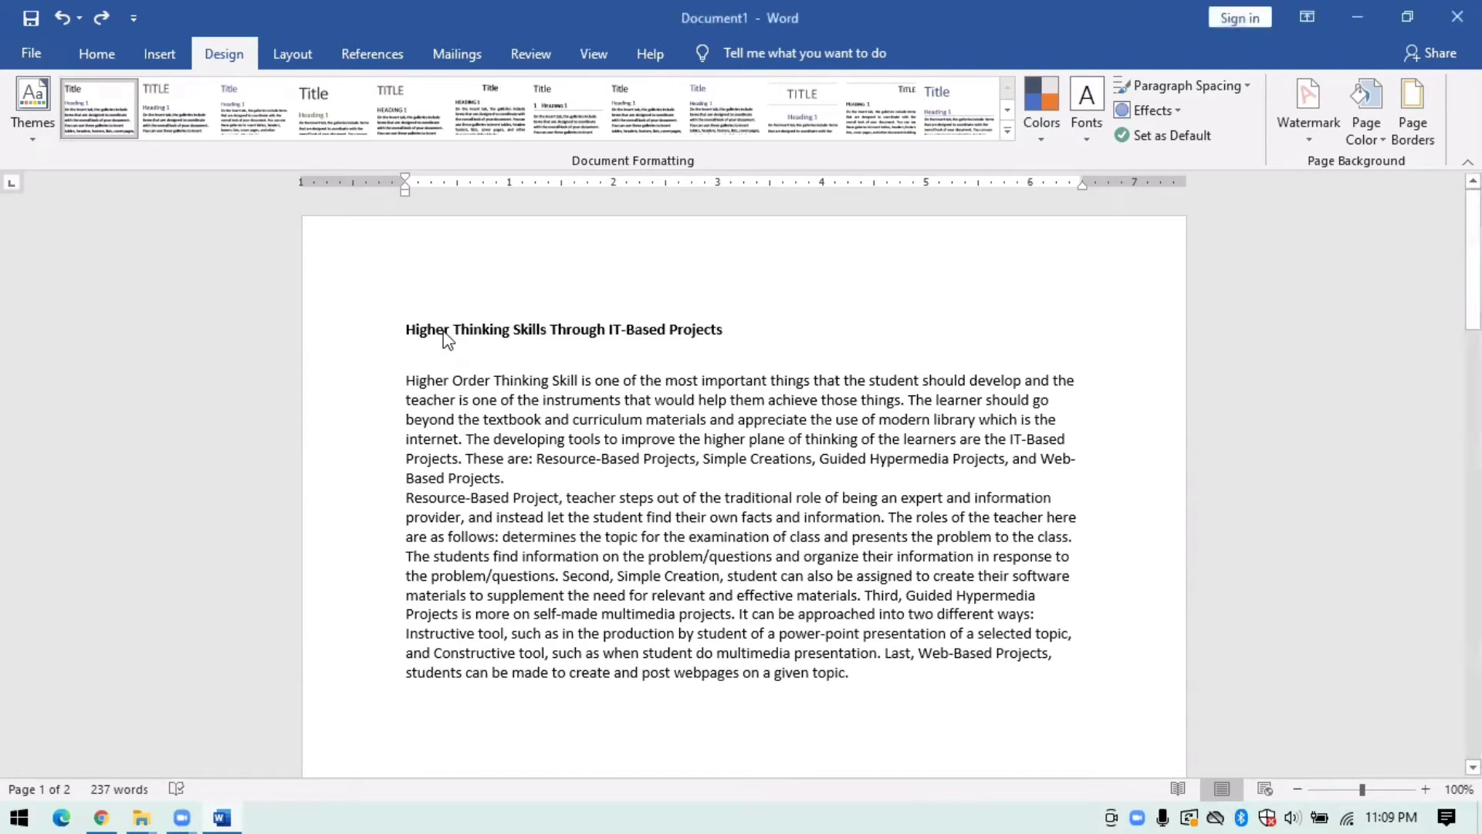
drag(407, 328, 873, 702)
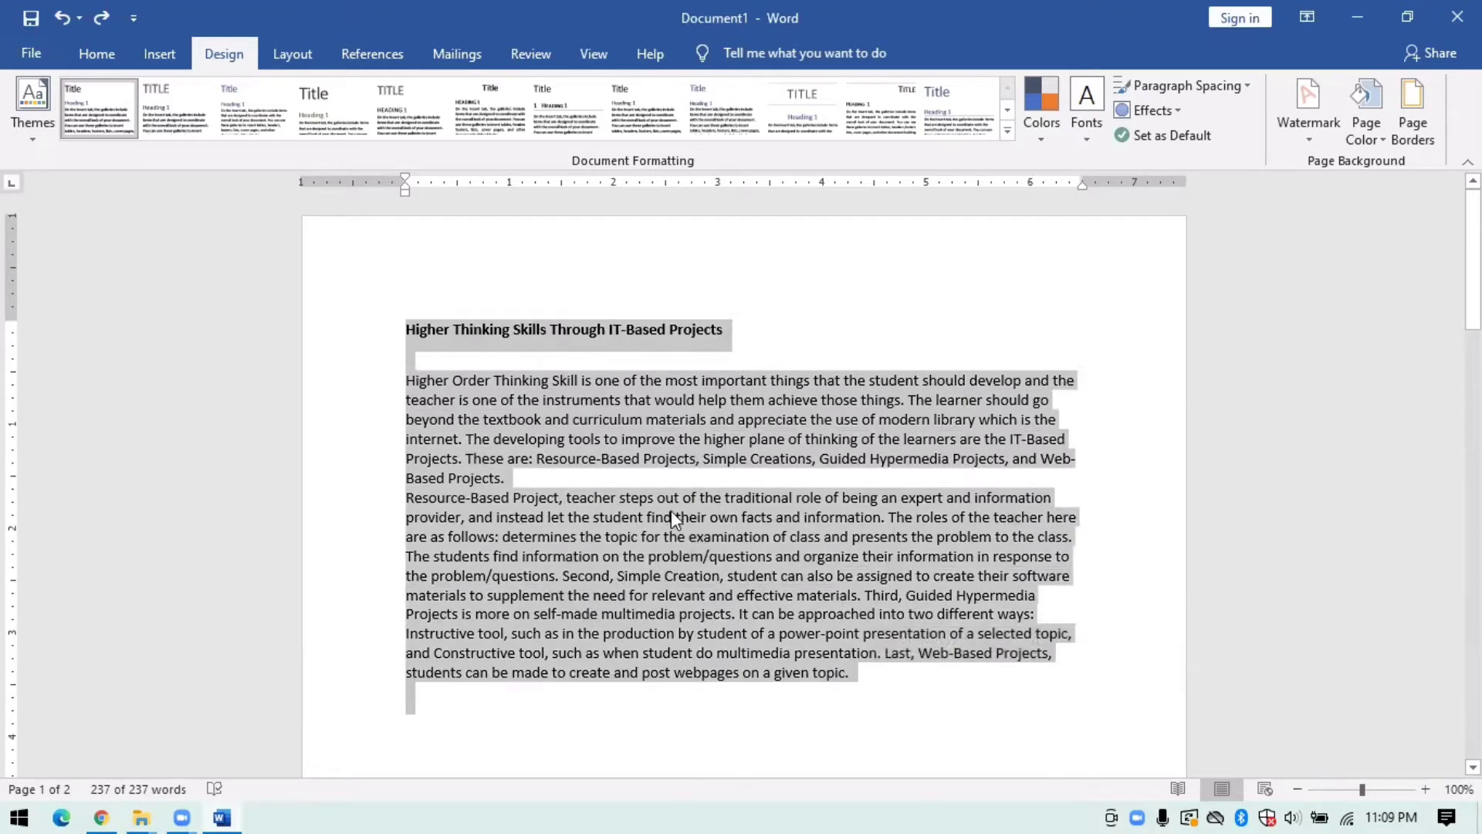
click(97, 51)
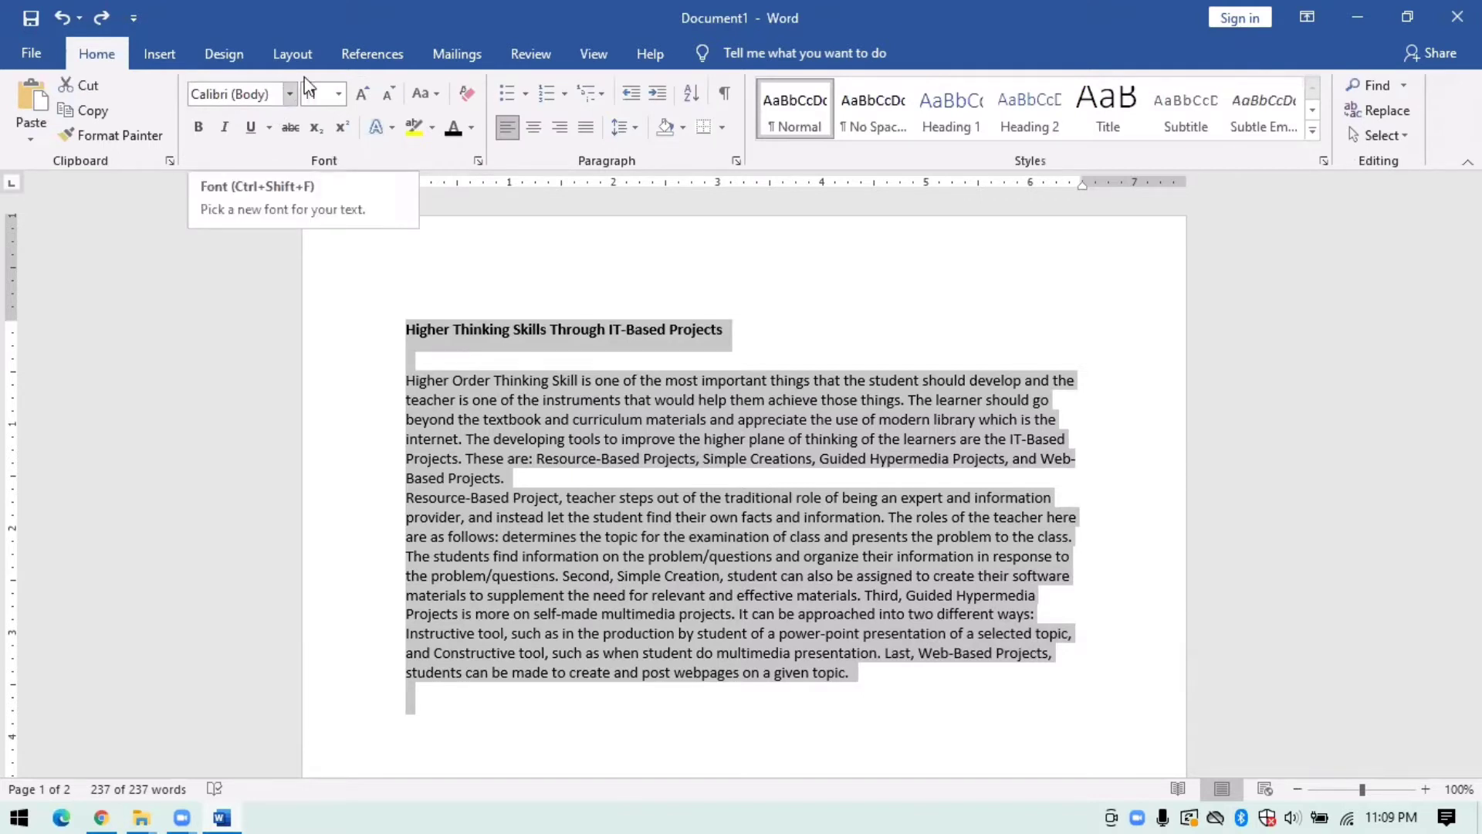
click(323, 92)
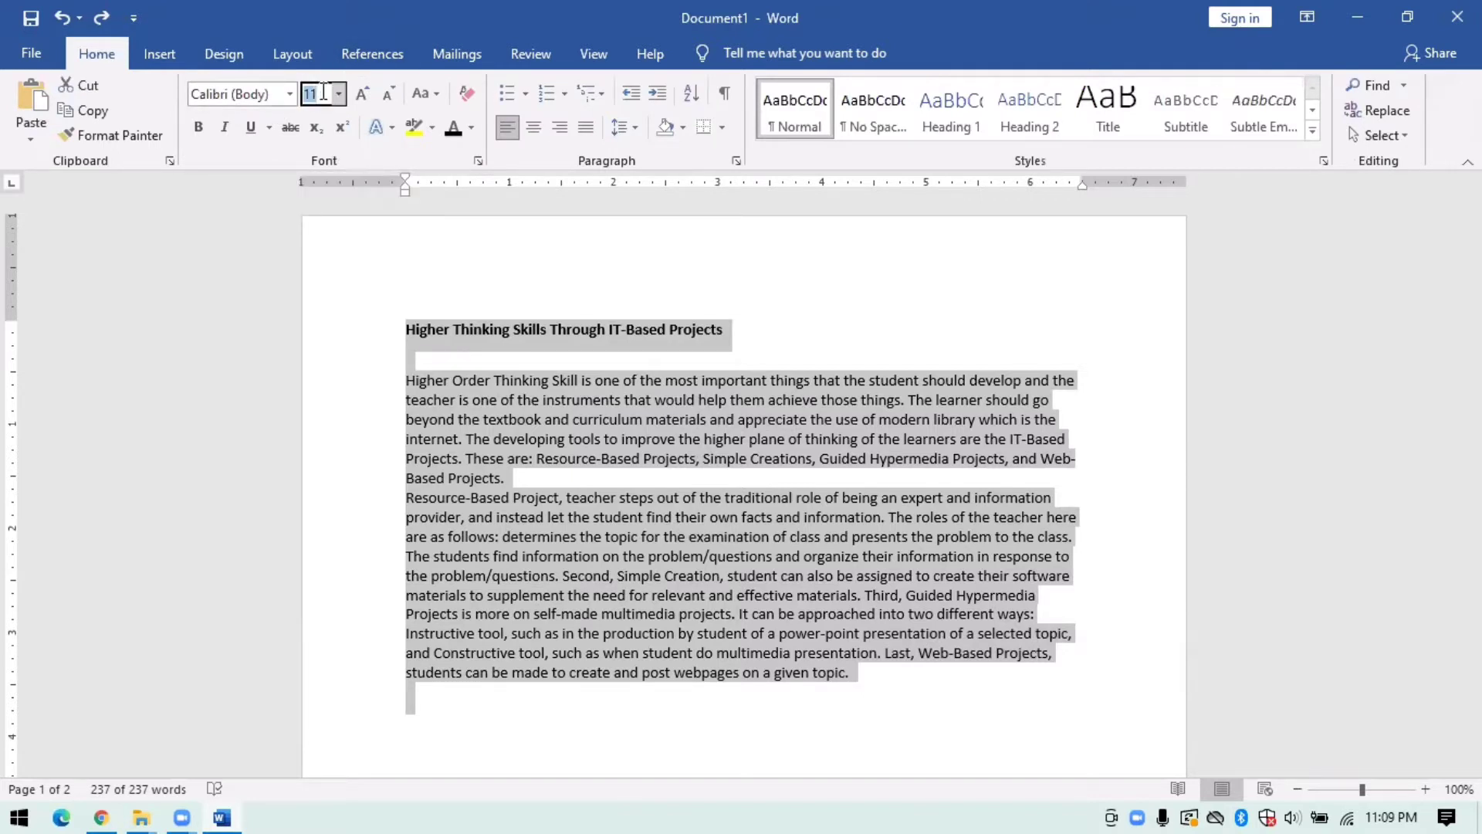
key(BackSpace)
text(12)
key(Return)
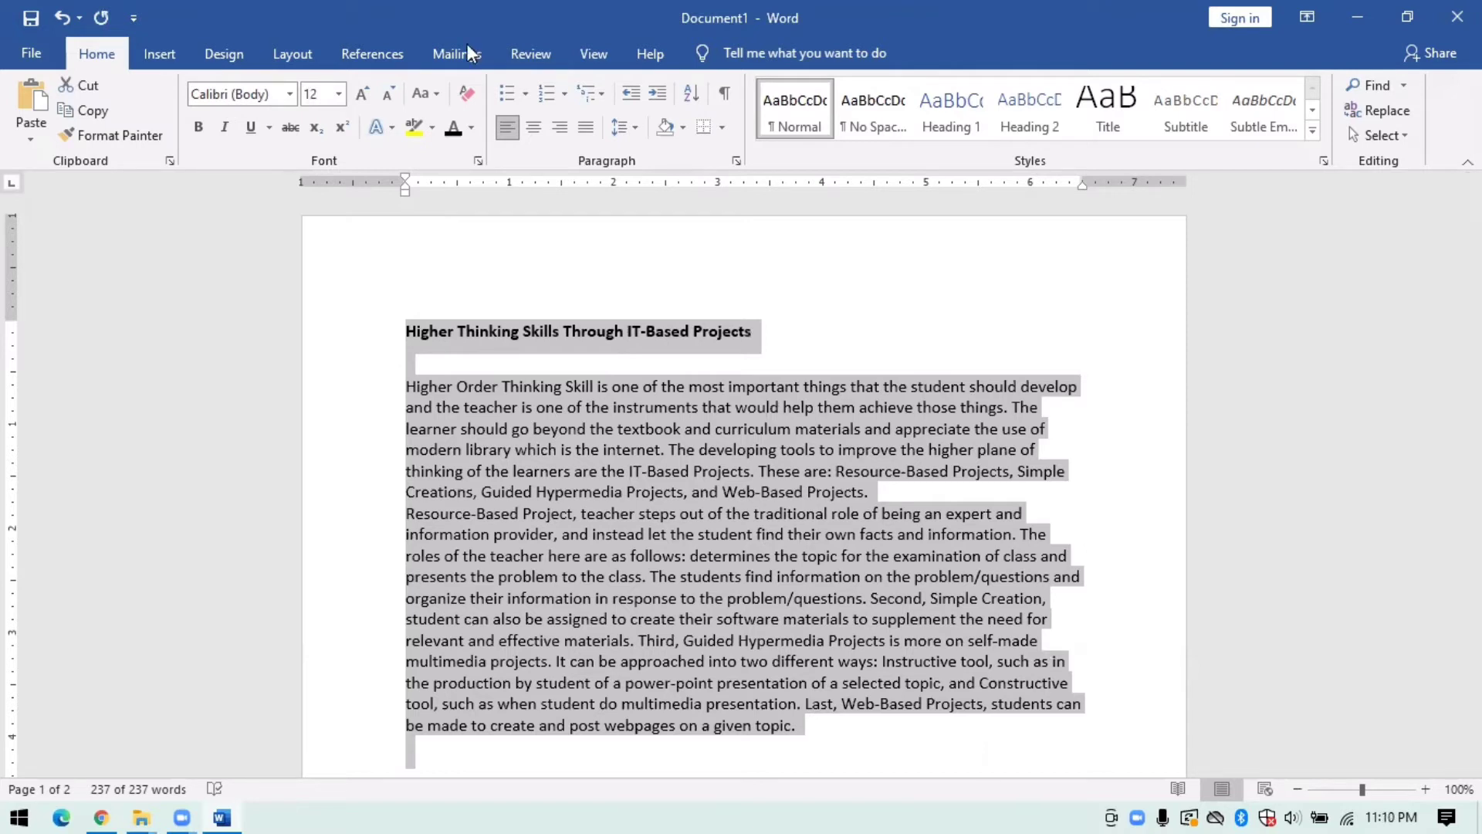
click(339, 94)
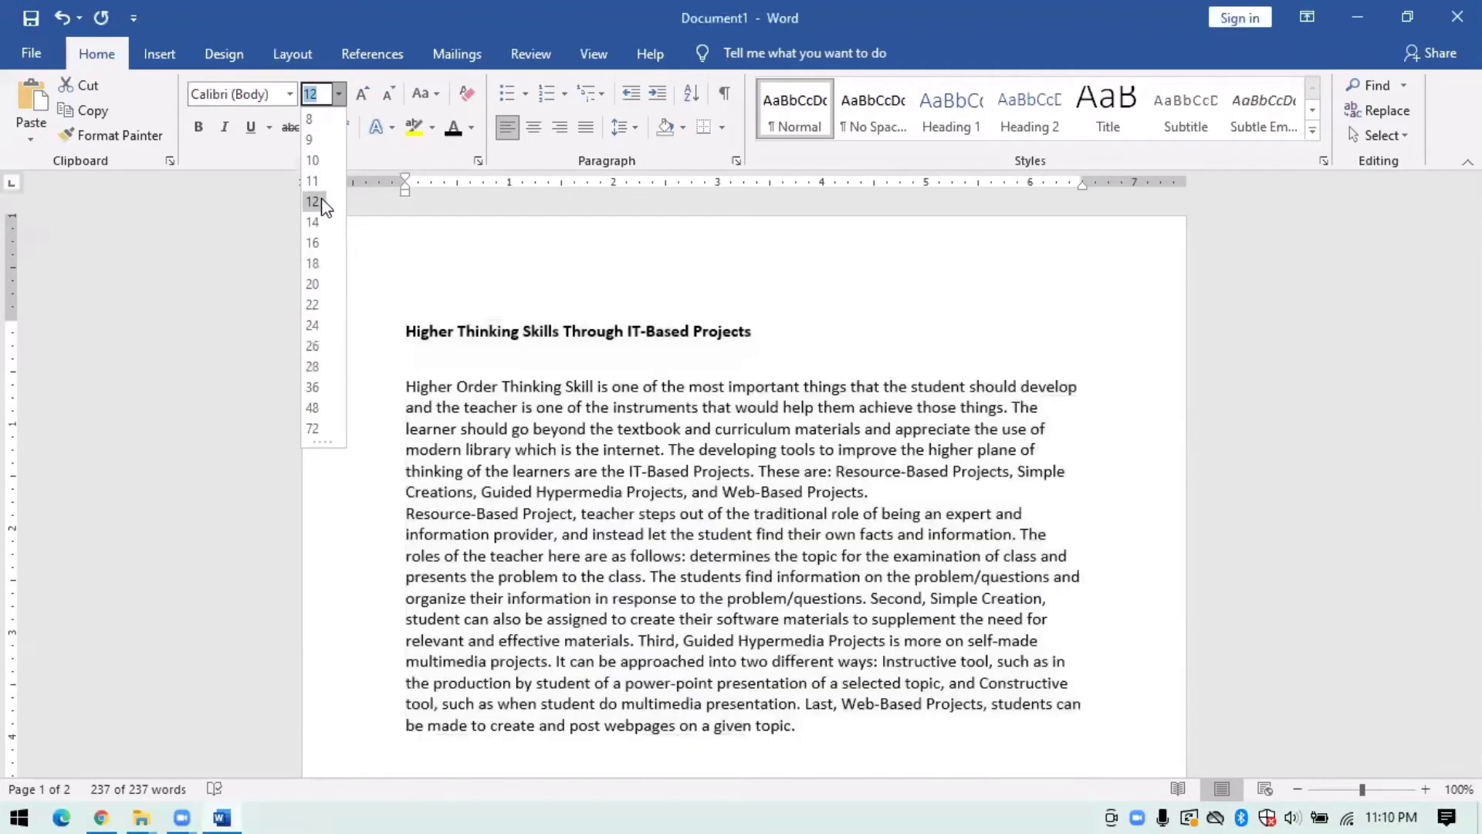
click(312, 201)
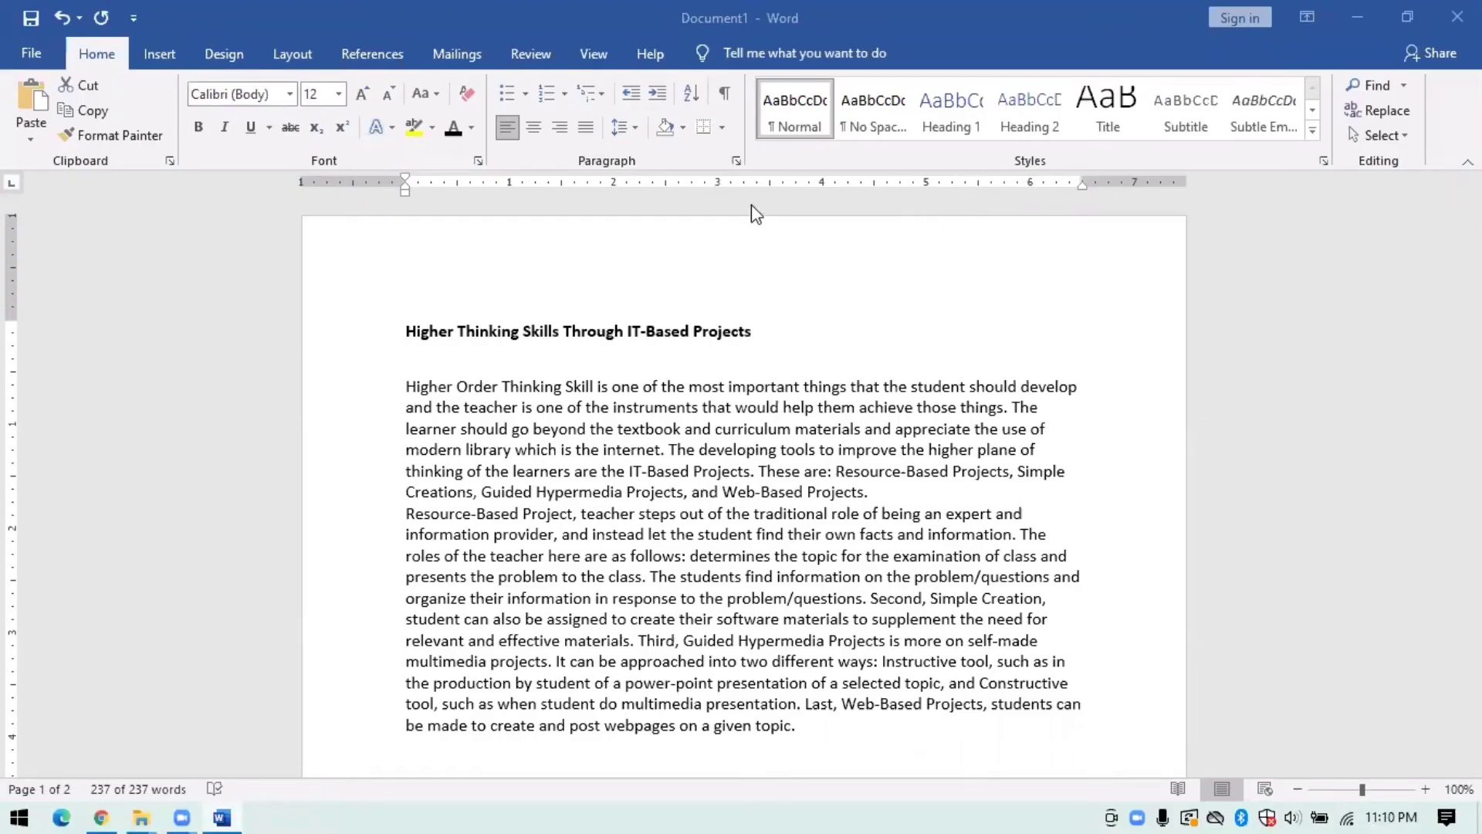
- Increase the font size of the whole text by two steps to 16, and decrease it back to 12
triple_click(409, 335)
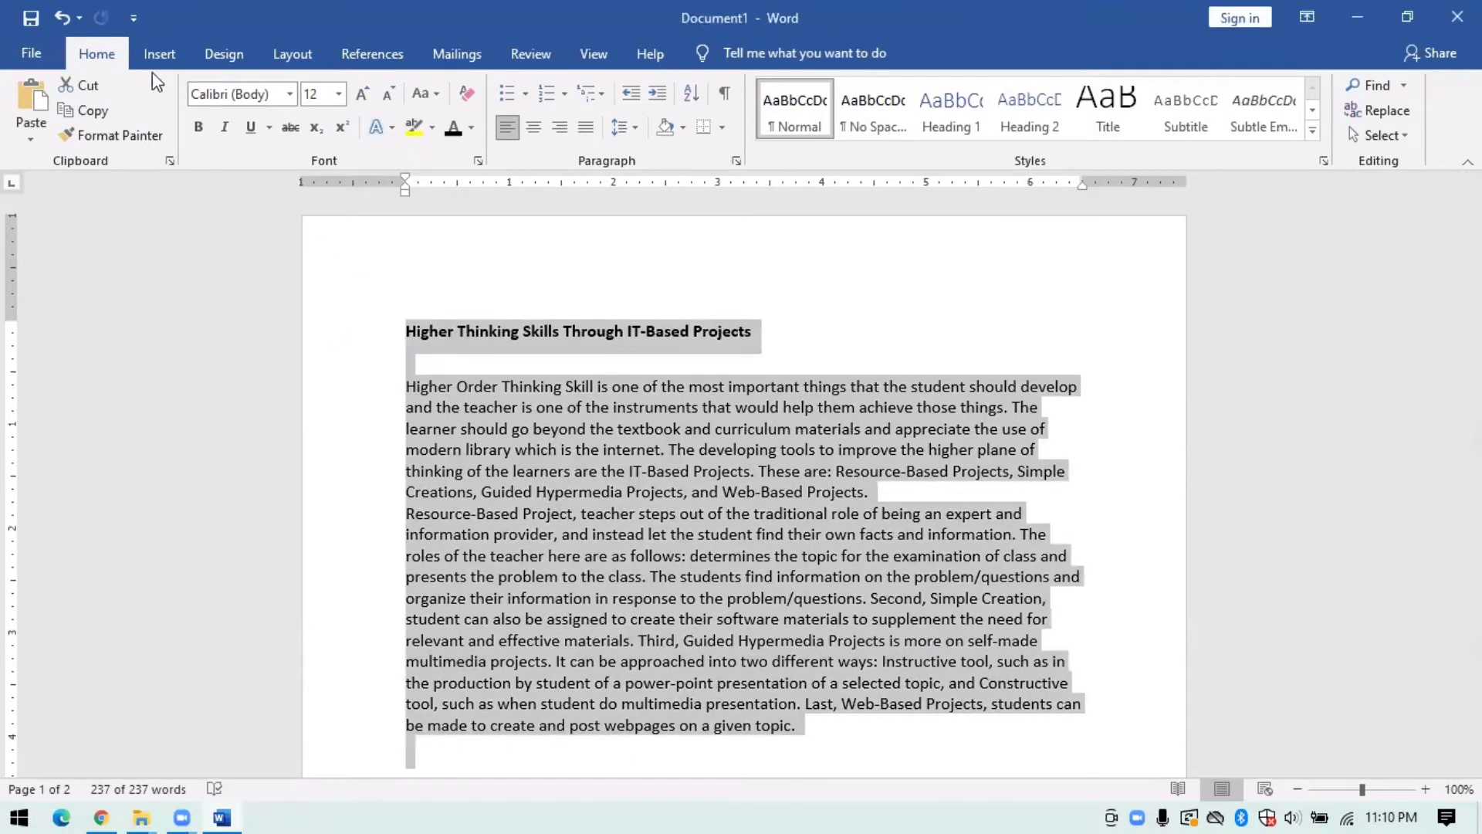
click(368, 96)
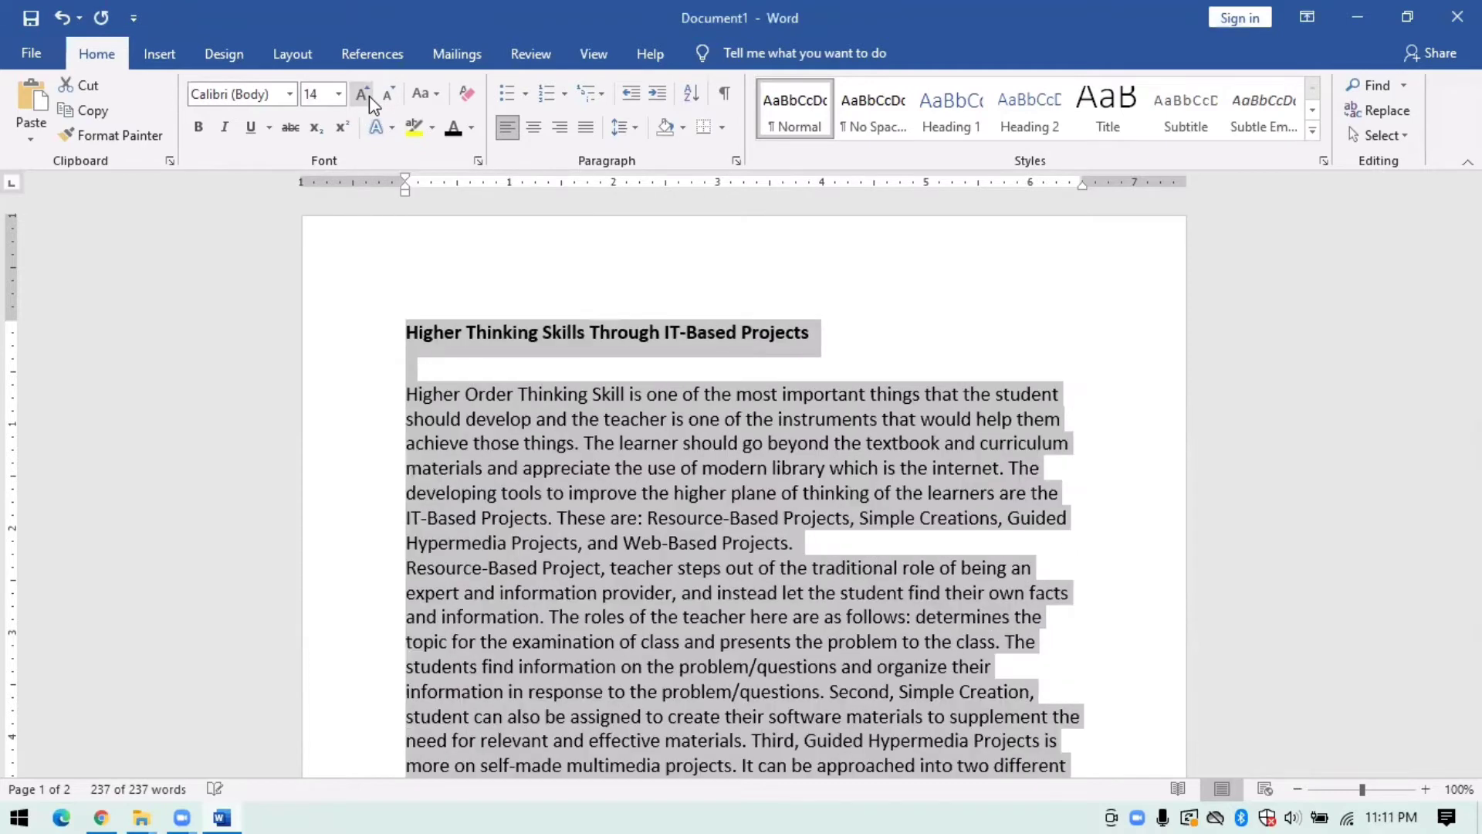
click(369, 96)
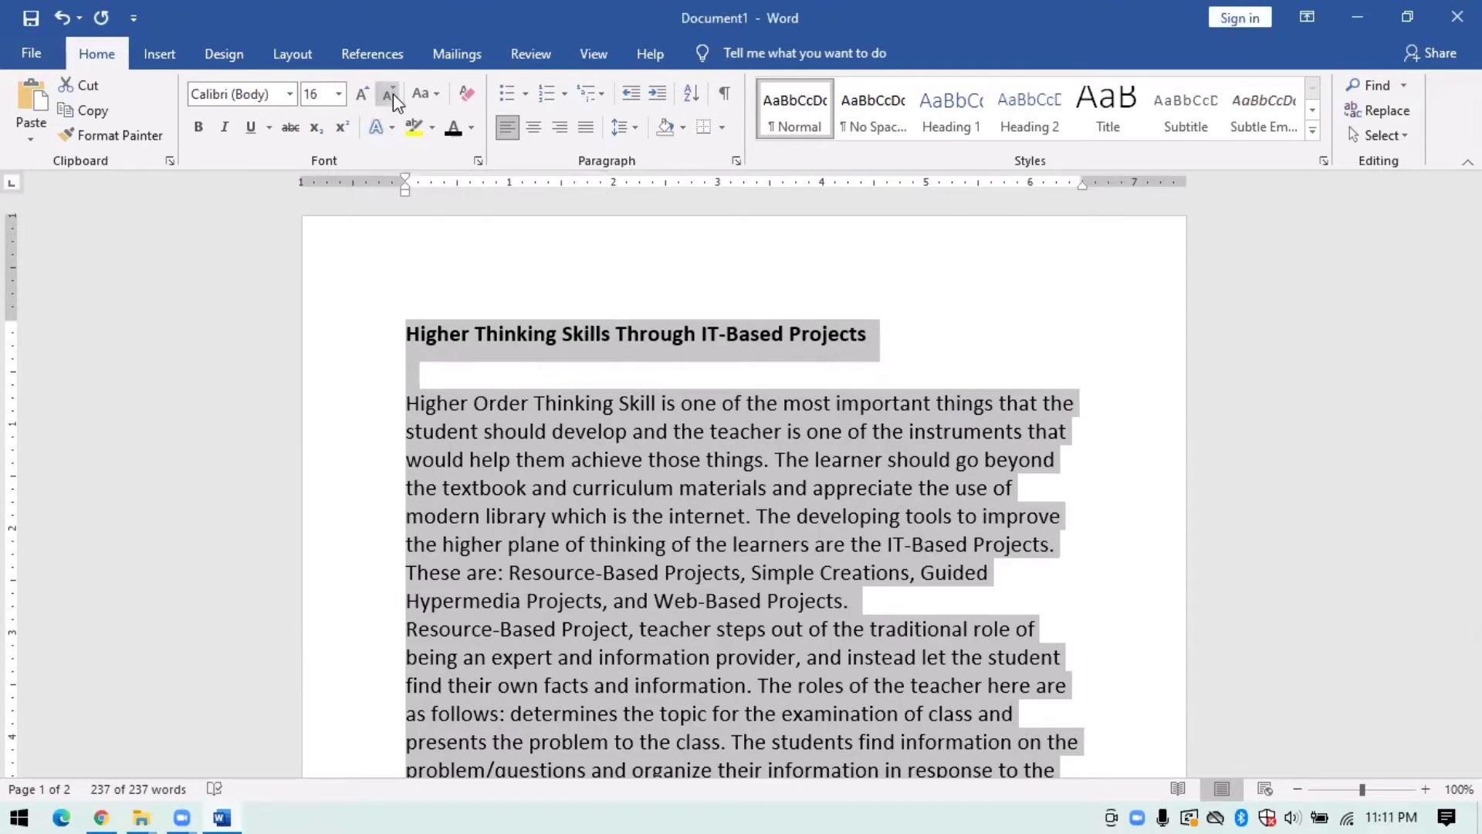
click(390, 94)
click(390, 95)
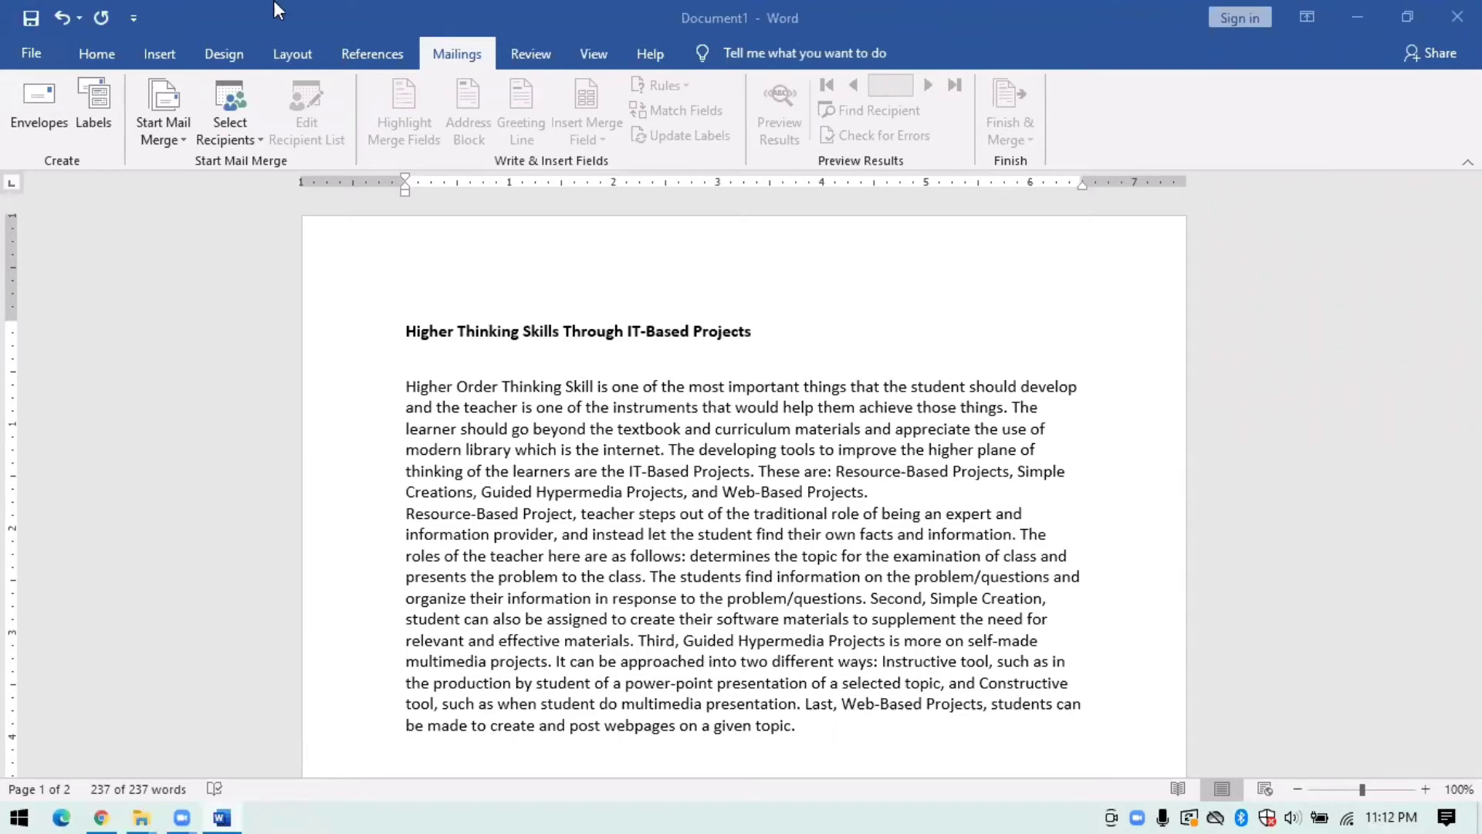
- Browse the available fonts for the whole document text and change its font to Arial
key(ctrl+a)
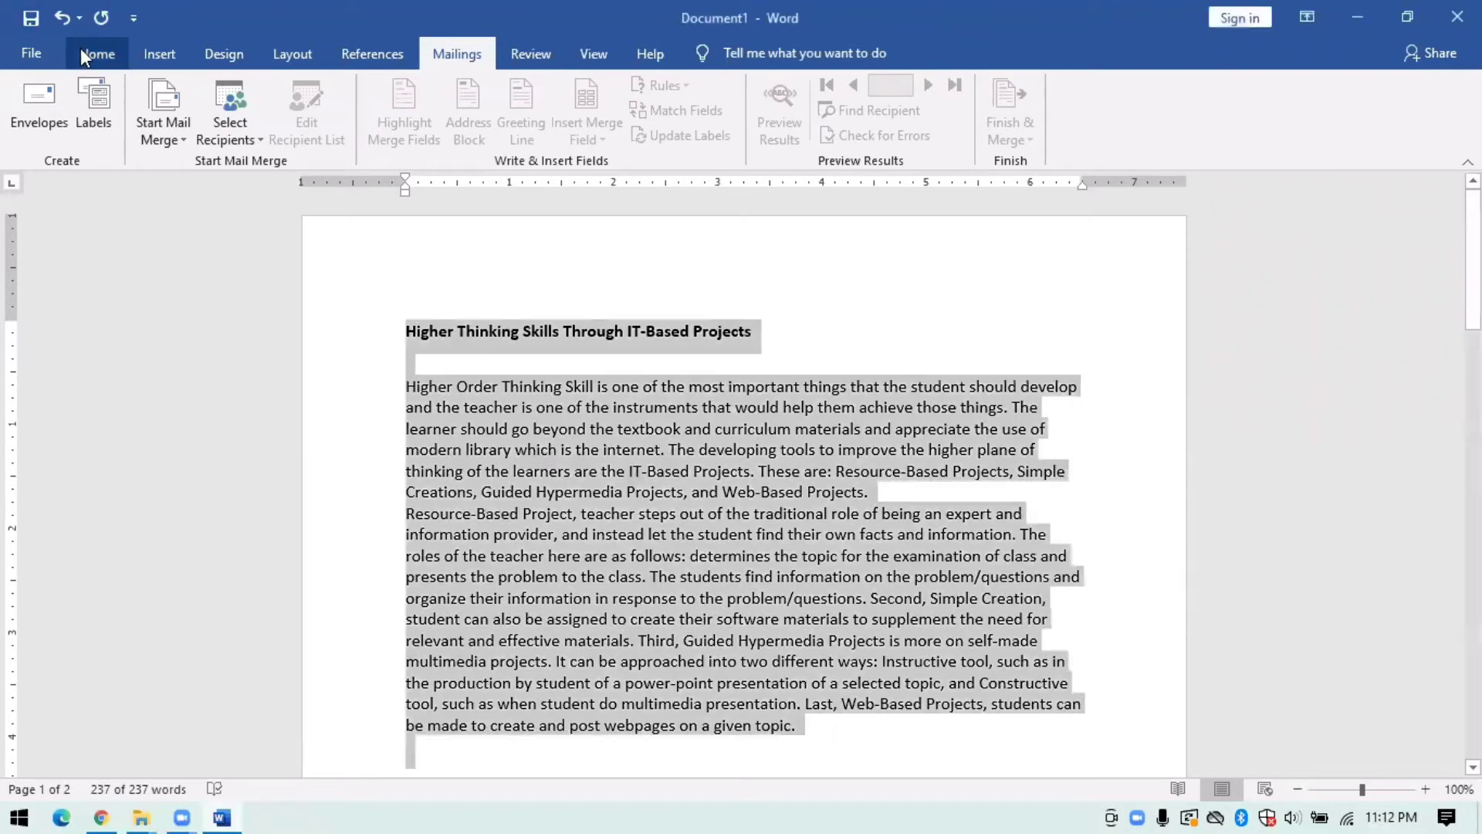
click(99, 51)
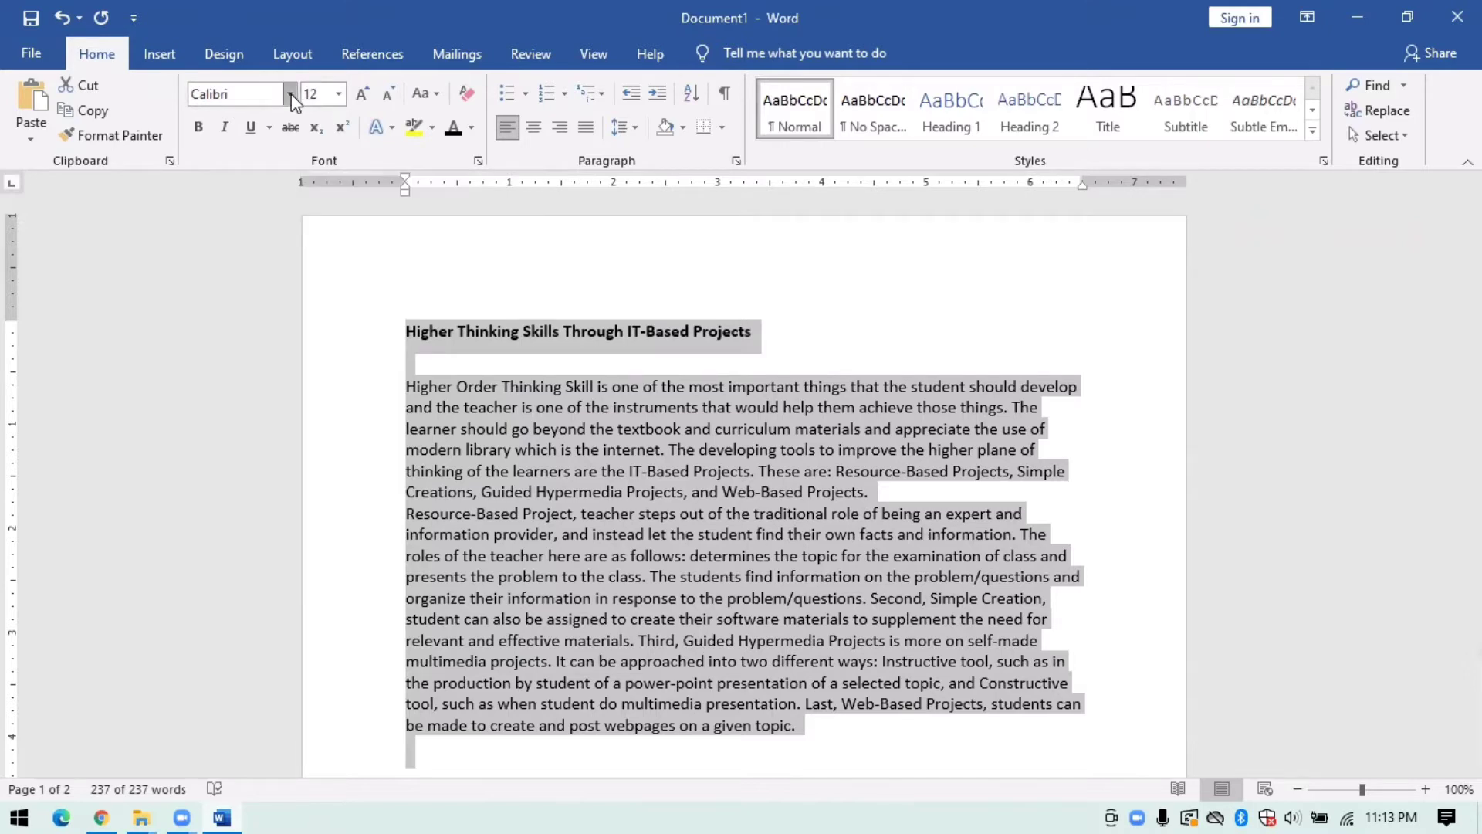
click(288, 98)
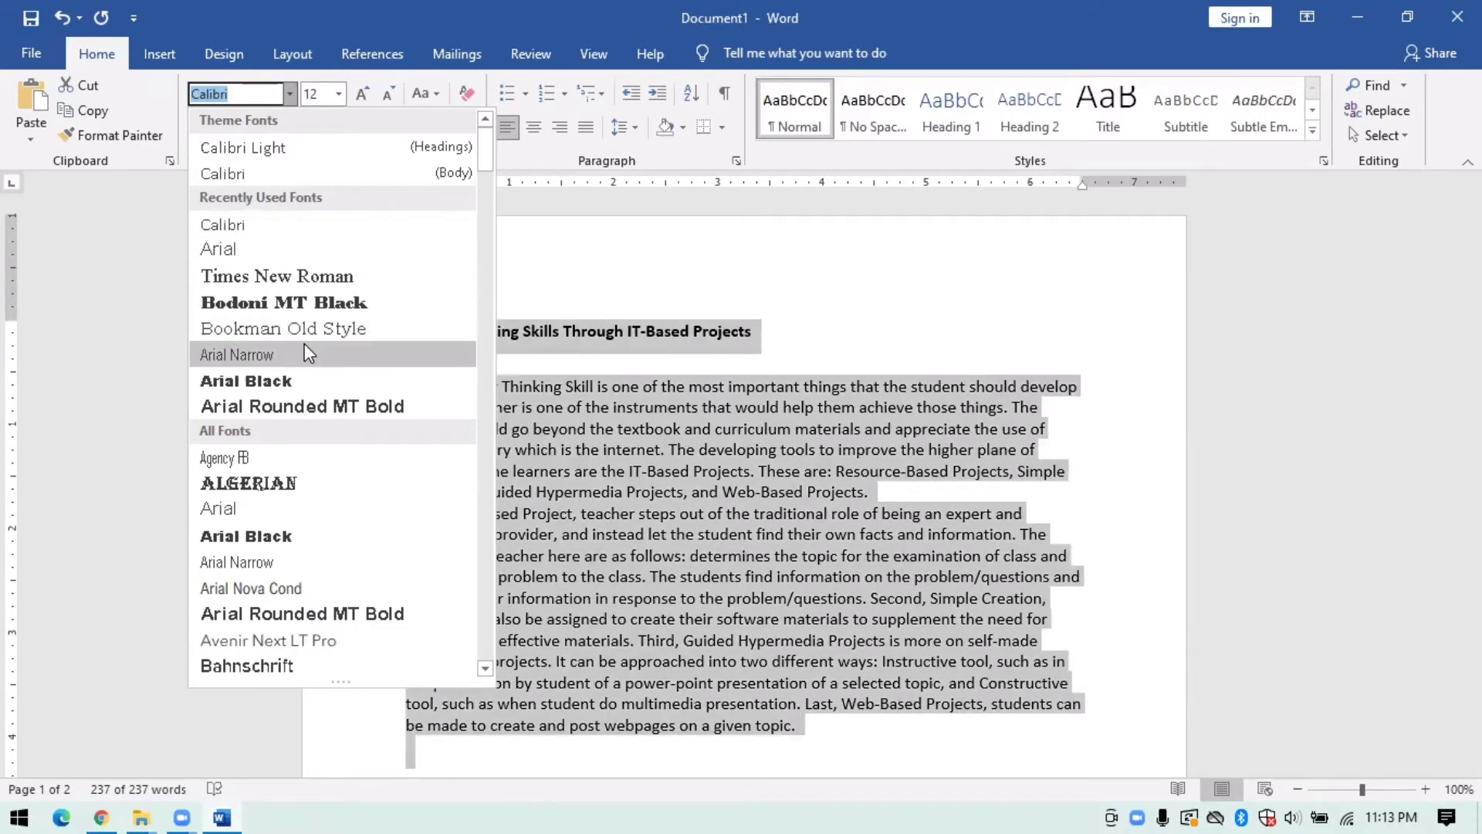
scroll(300, 386, down, 3)
scroll(299, 390, down, 20)
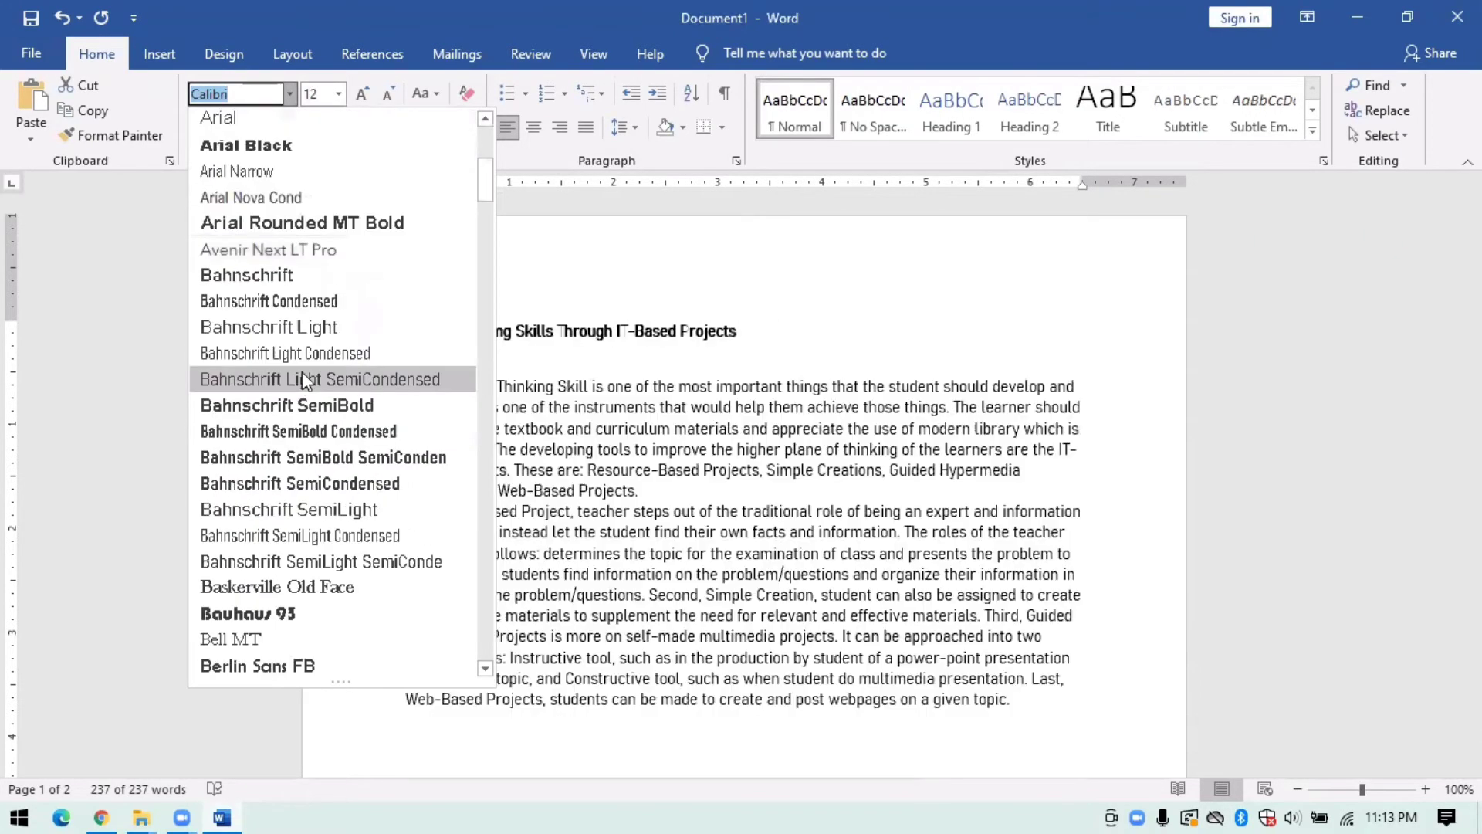
scroll(320, 367, down, 20)
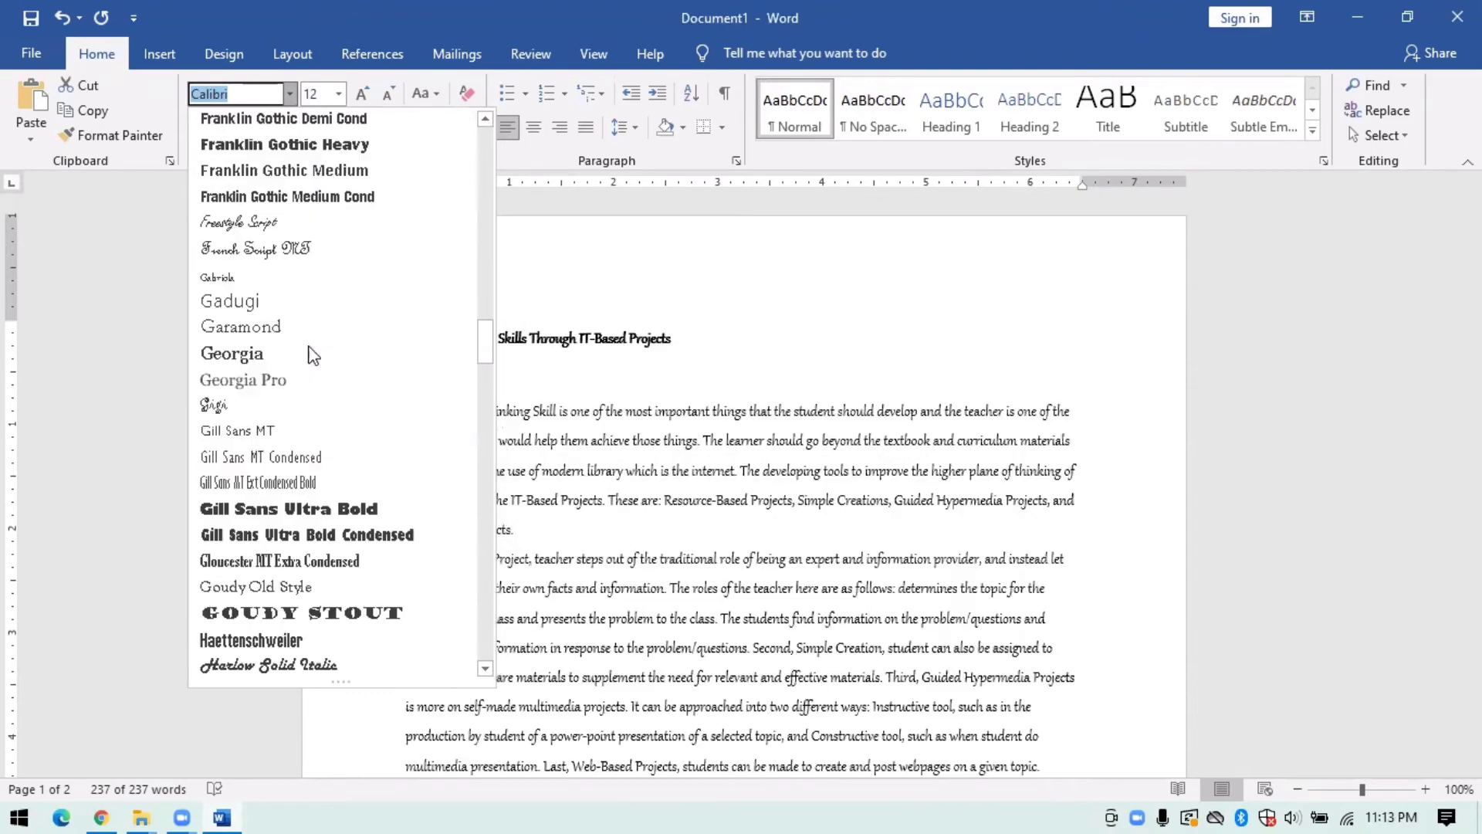
scroll(308, 423, down, 20)
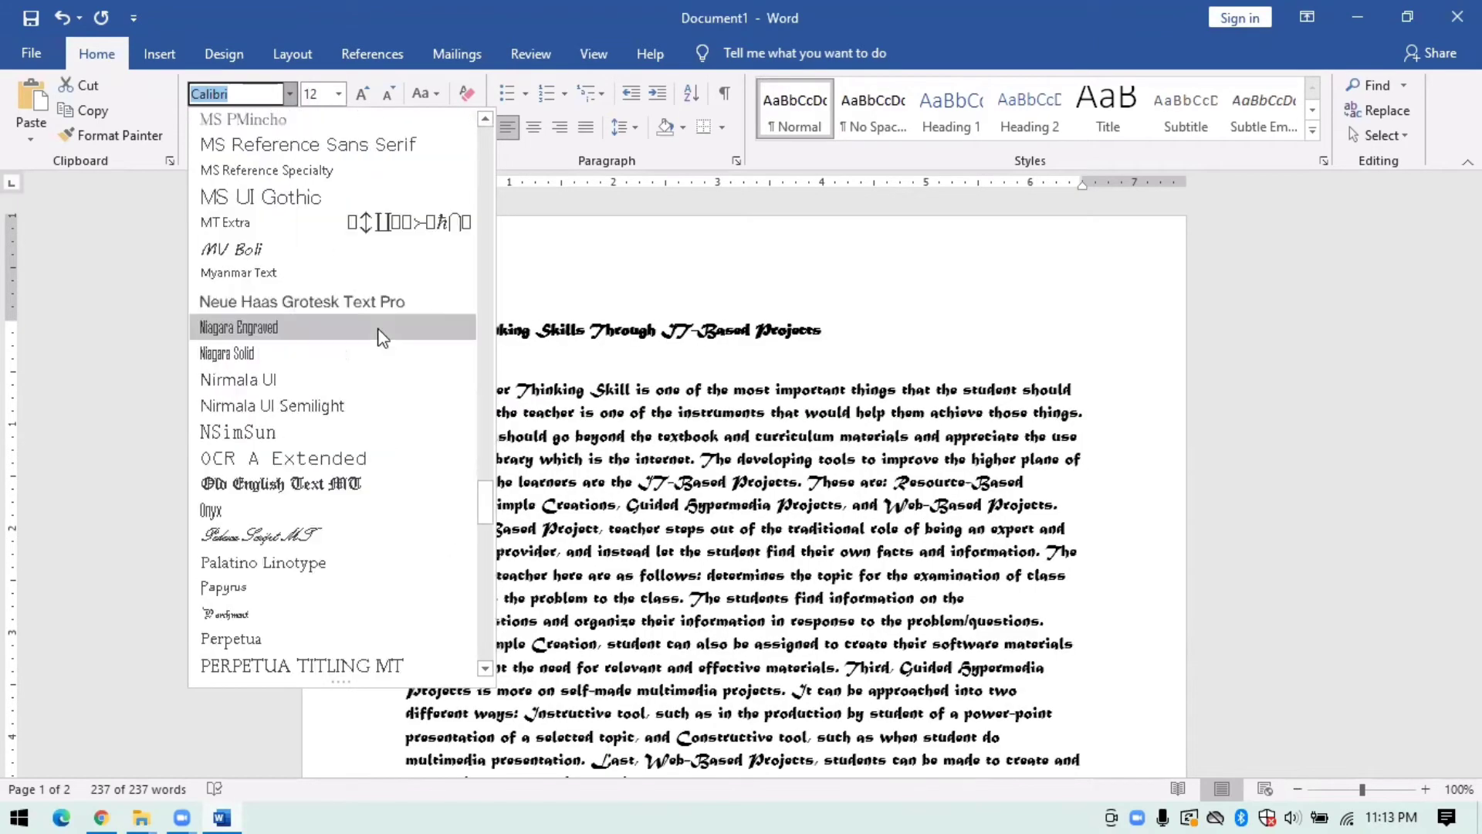
scroll(358, 345, down, 12)
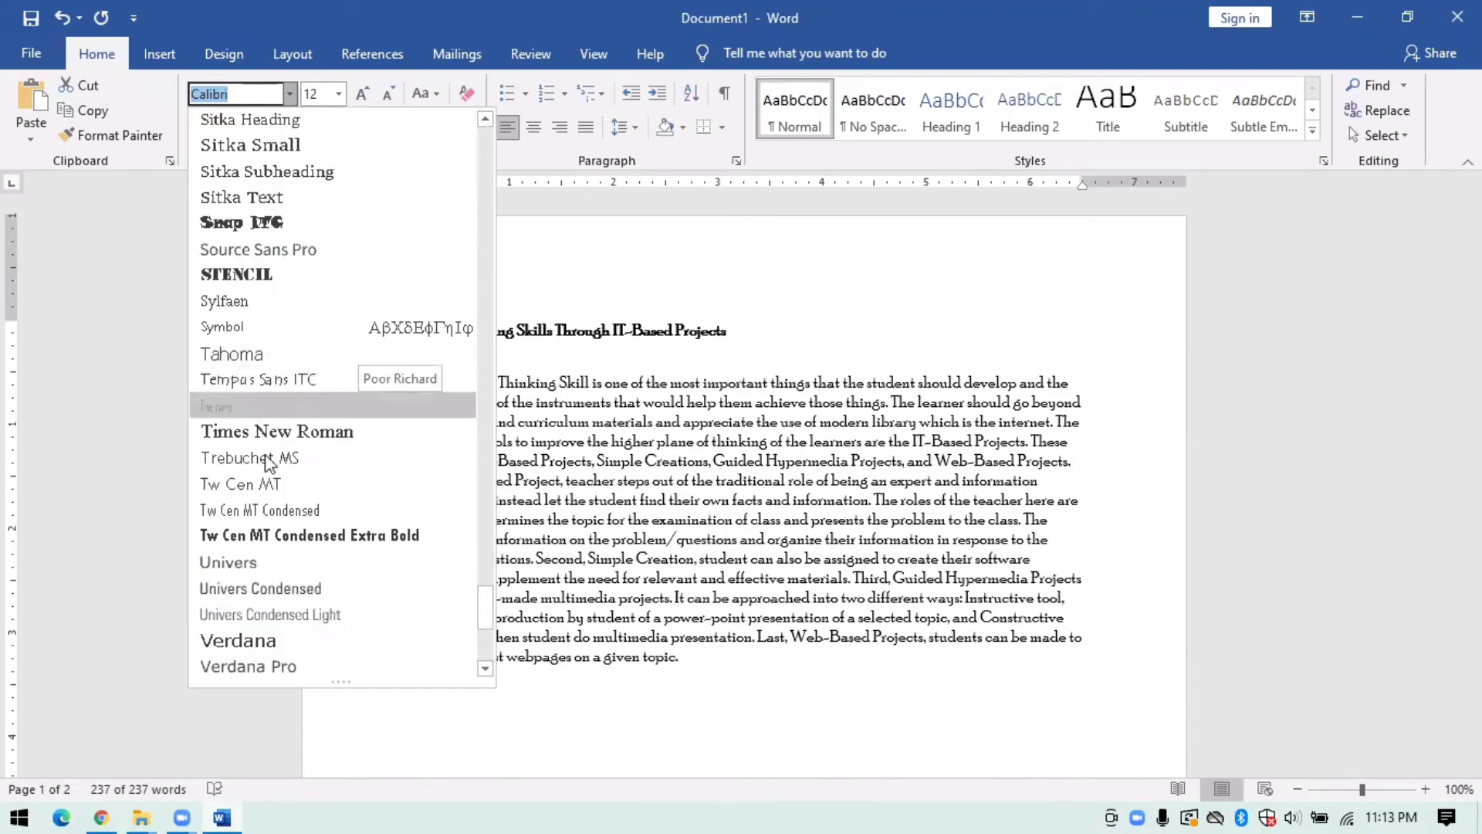
scroll(326, 417, up, 8)
scroll(326, 421, up, 20)
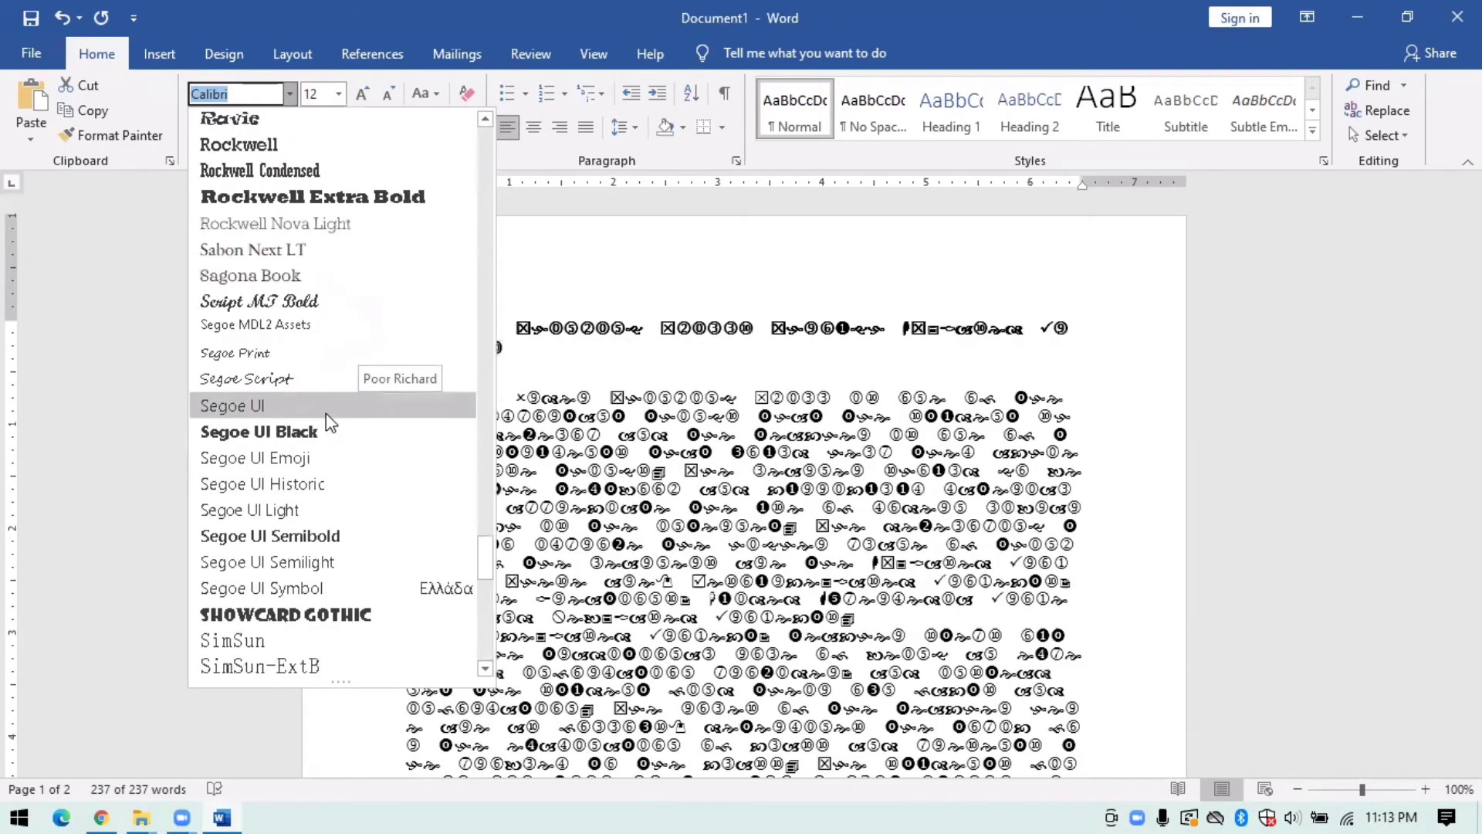
scroll(356, 388, up, 20)
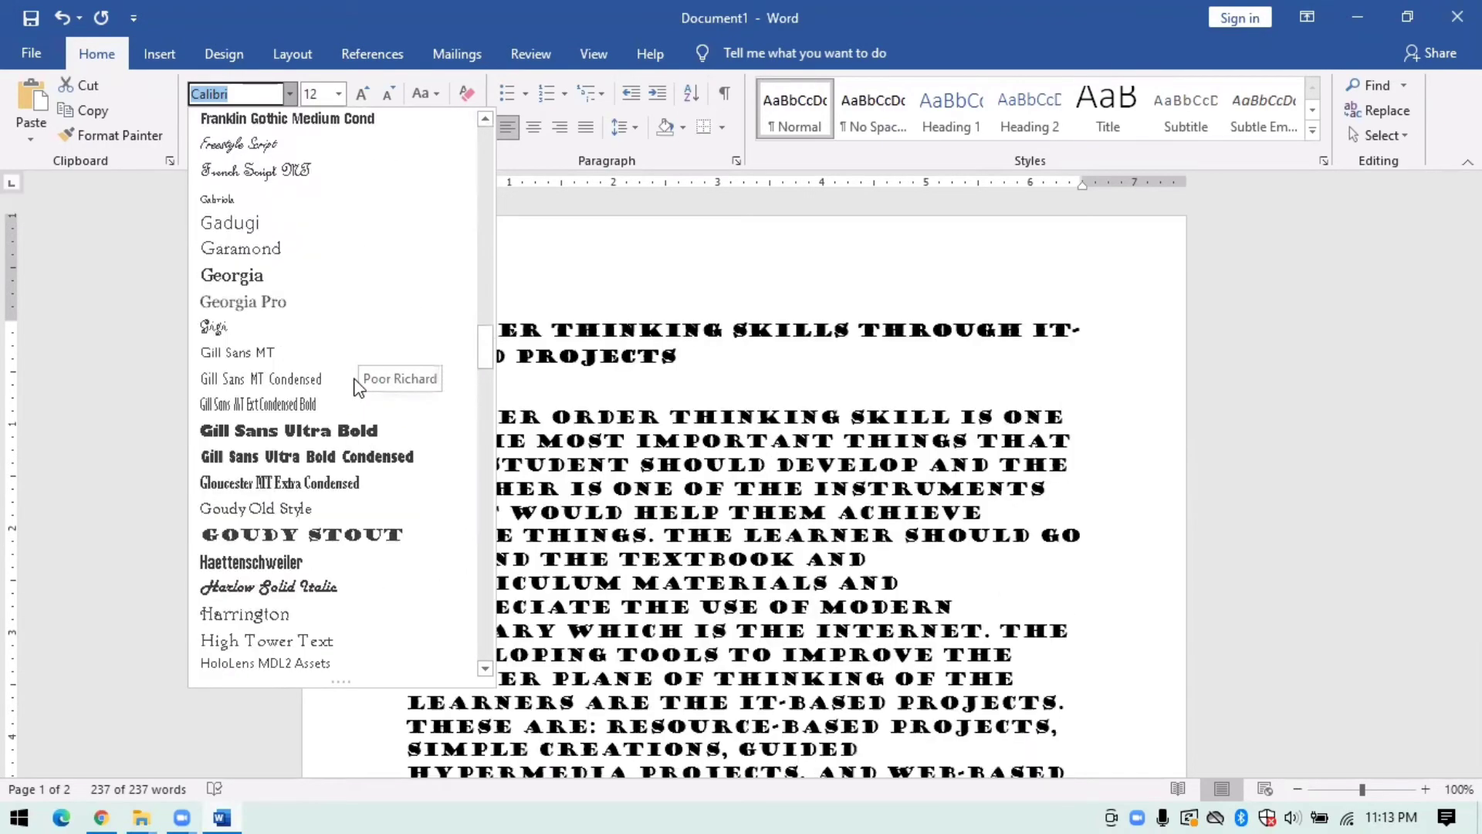
scroll(347, 363, up, 6)
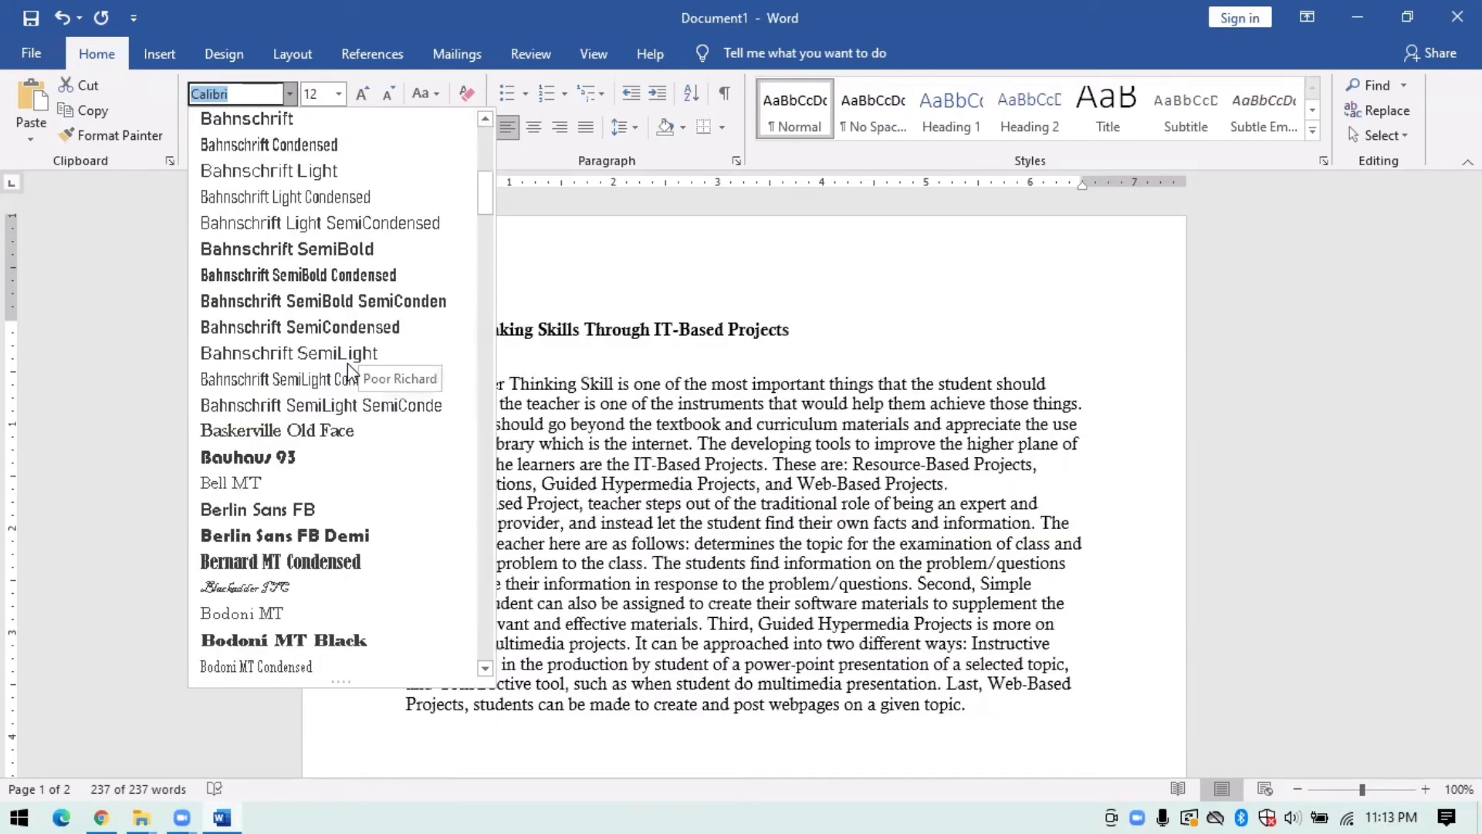
scroll(336, 267, up, 2)
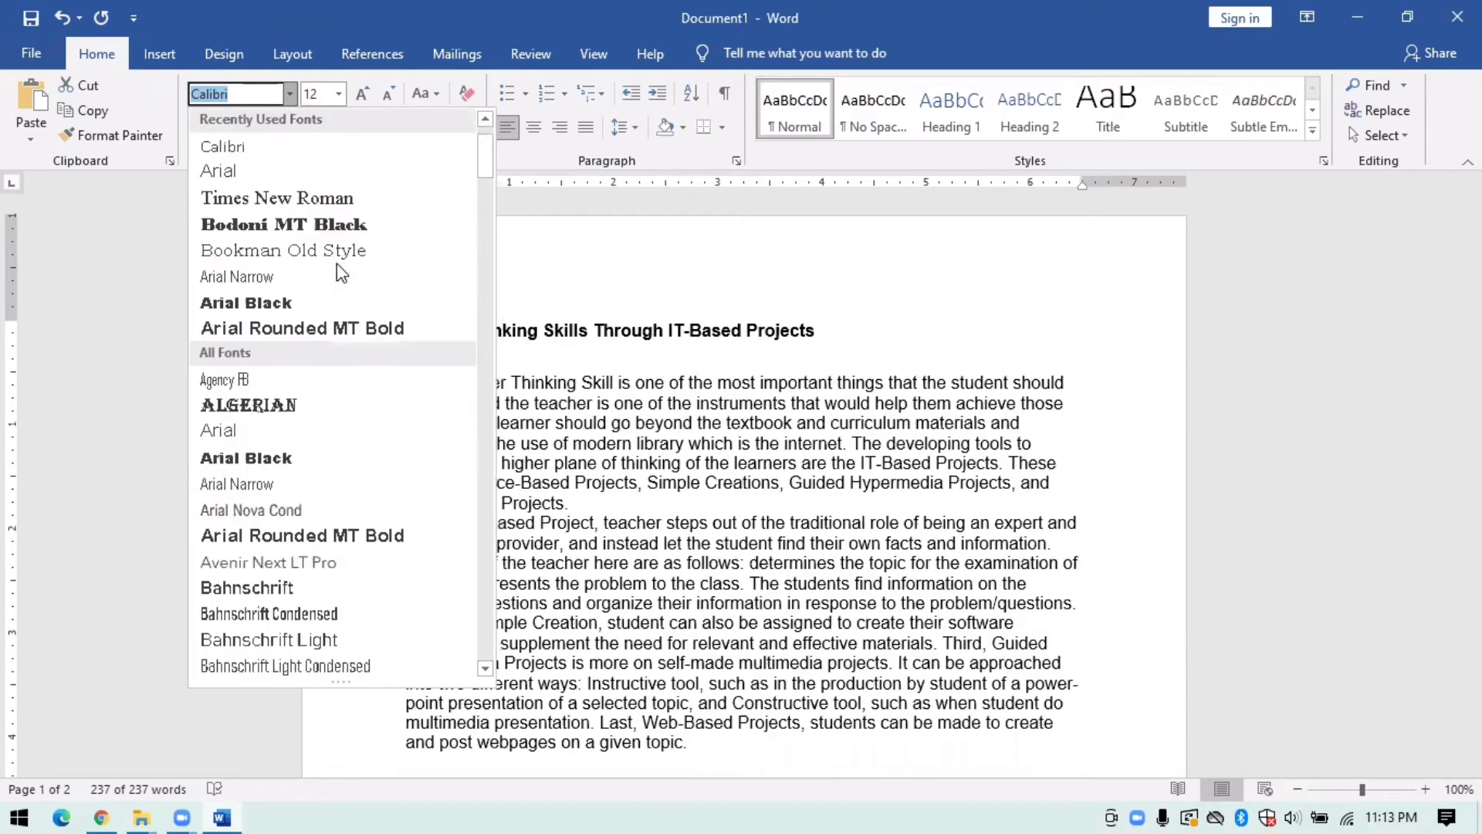
scroll(299, 492, down, 2)
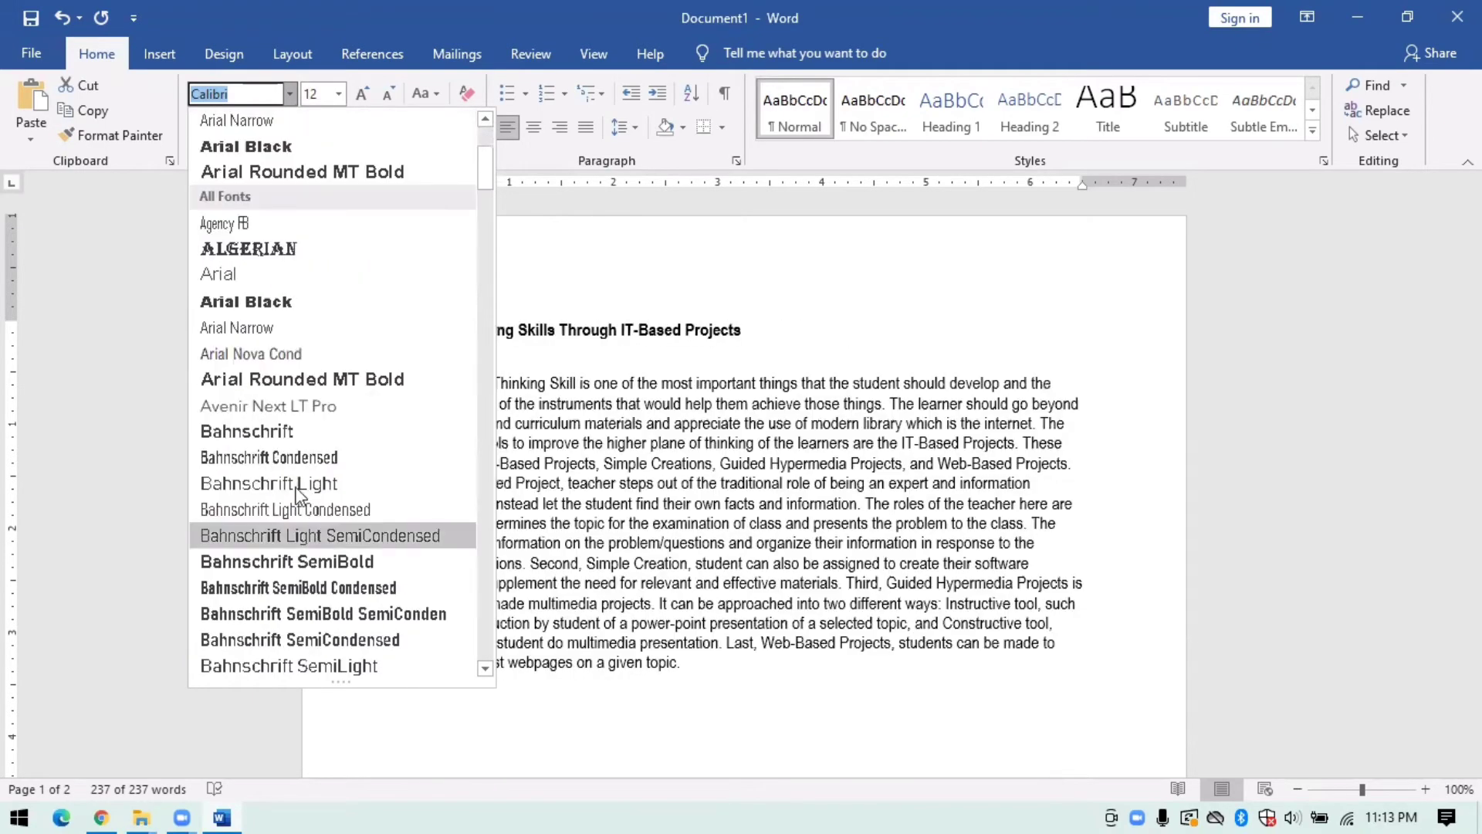
scroll(289, 425, up, 3)
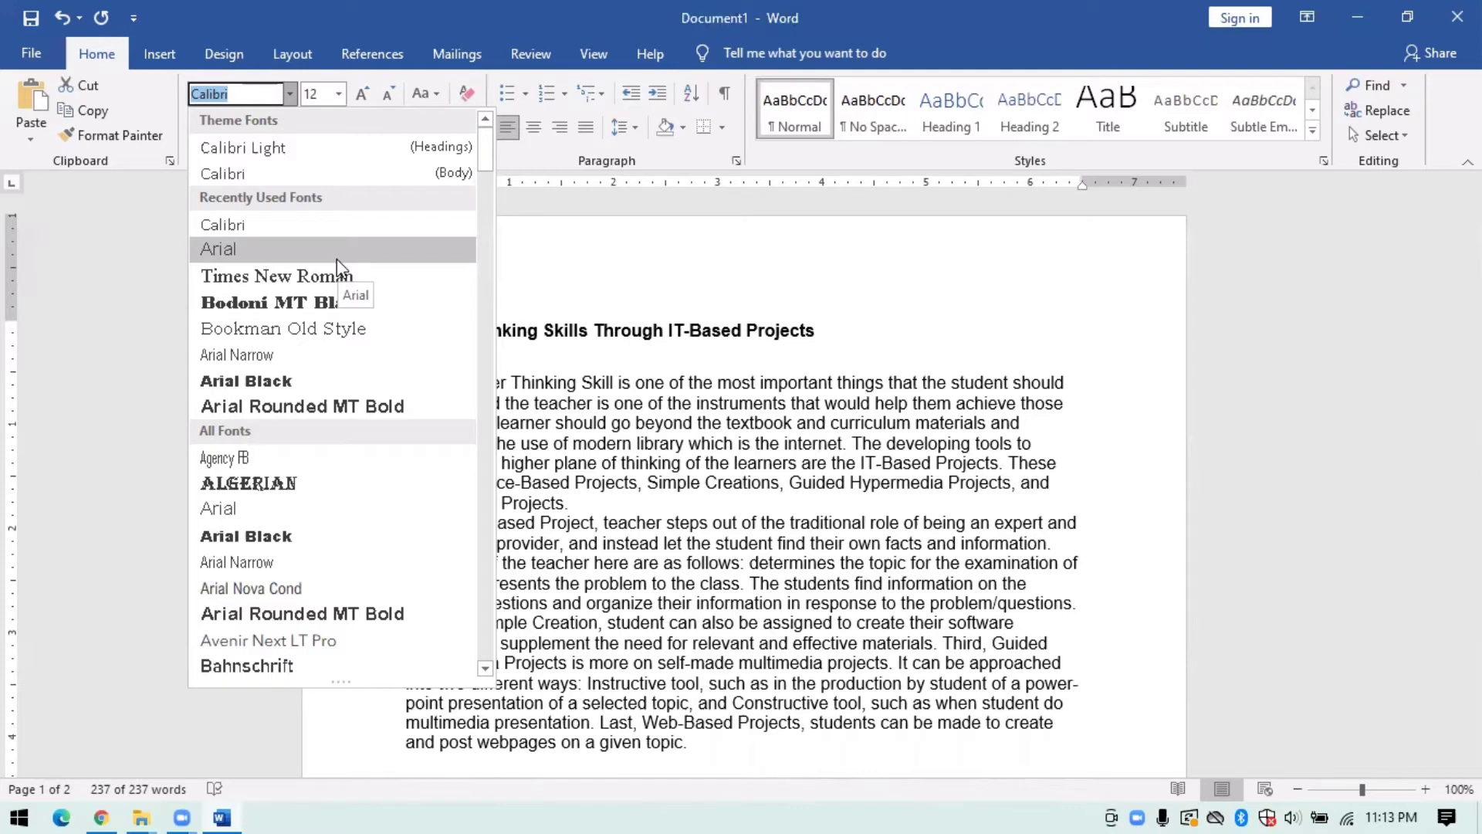
click(336, 255)
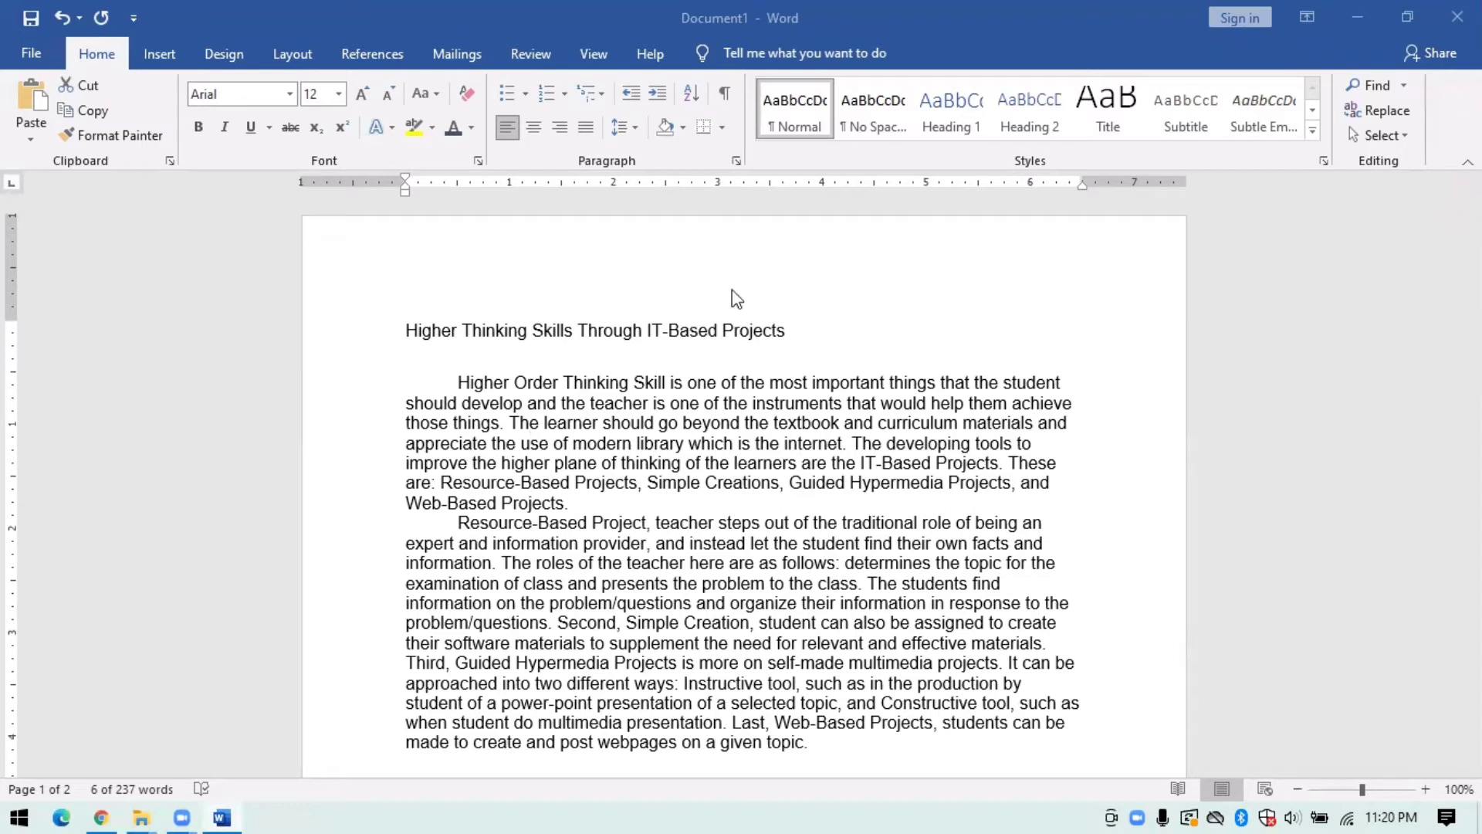
- Change the font color of the title "Higher Thinking Skills Through IT-Based Projects" to the standard Red
click(471, 129)
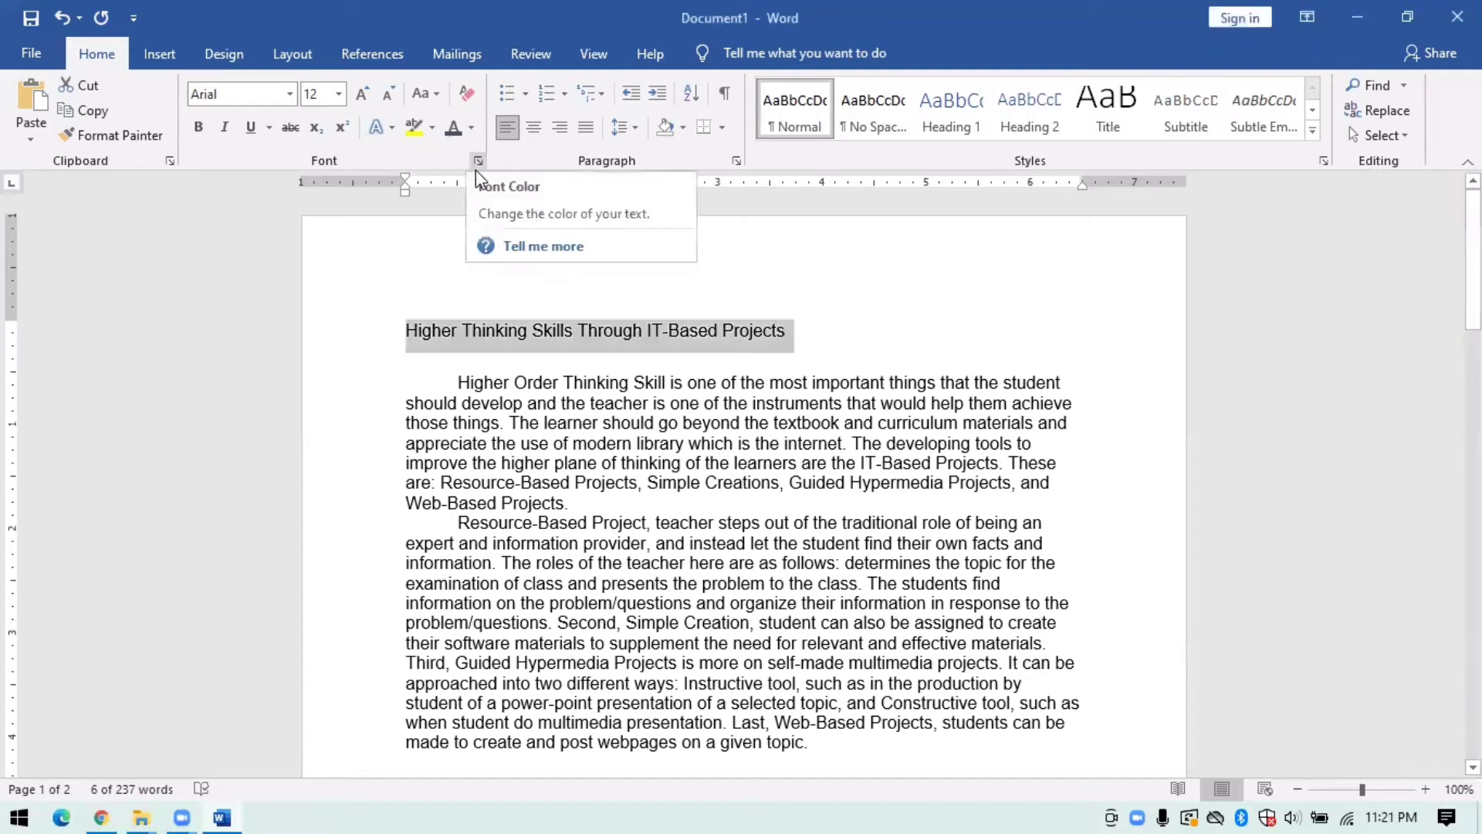
click(471, 137)
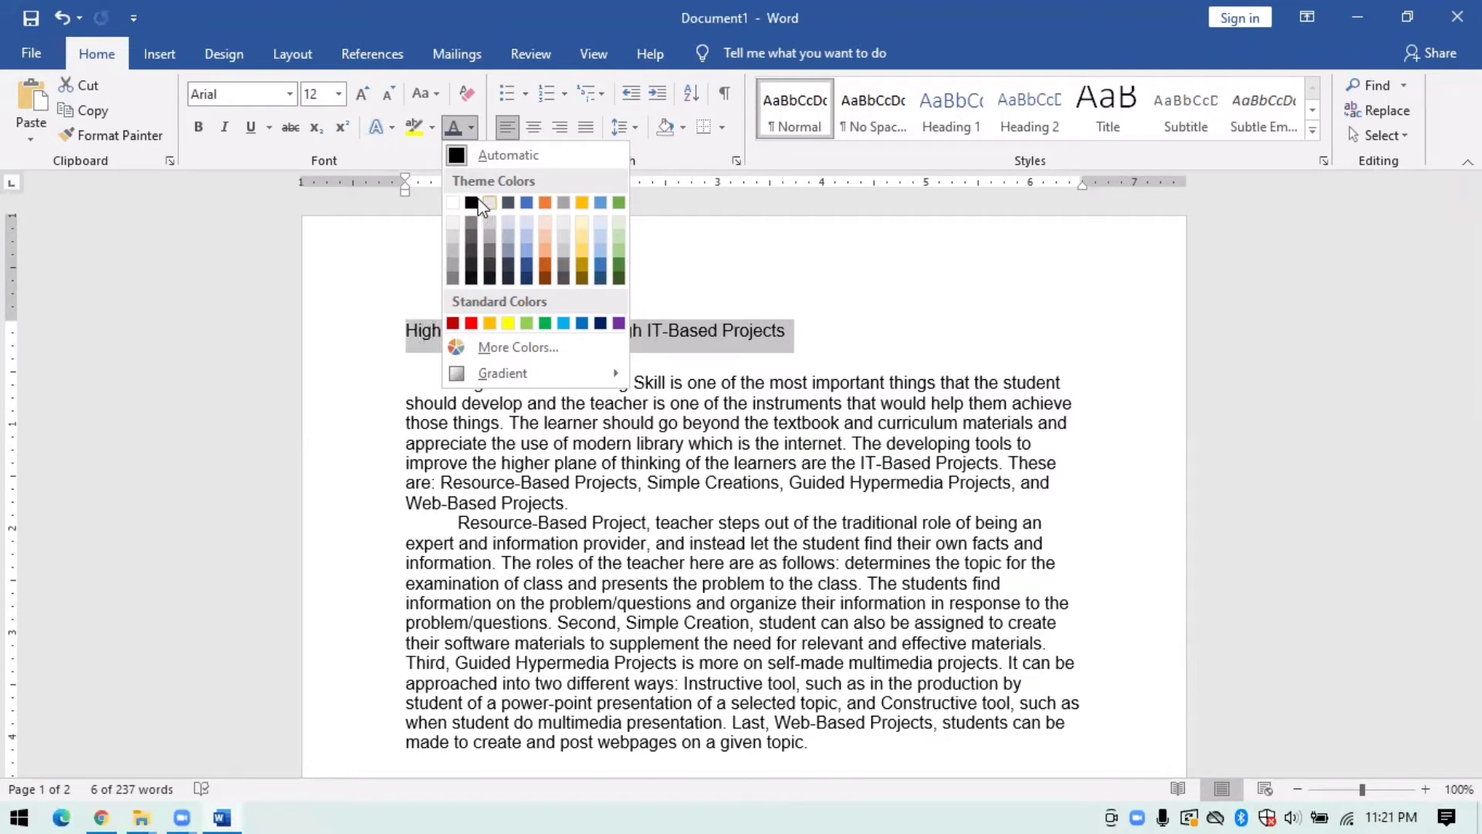
click(468, 325)
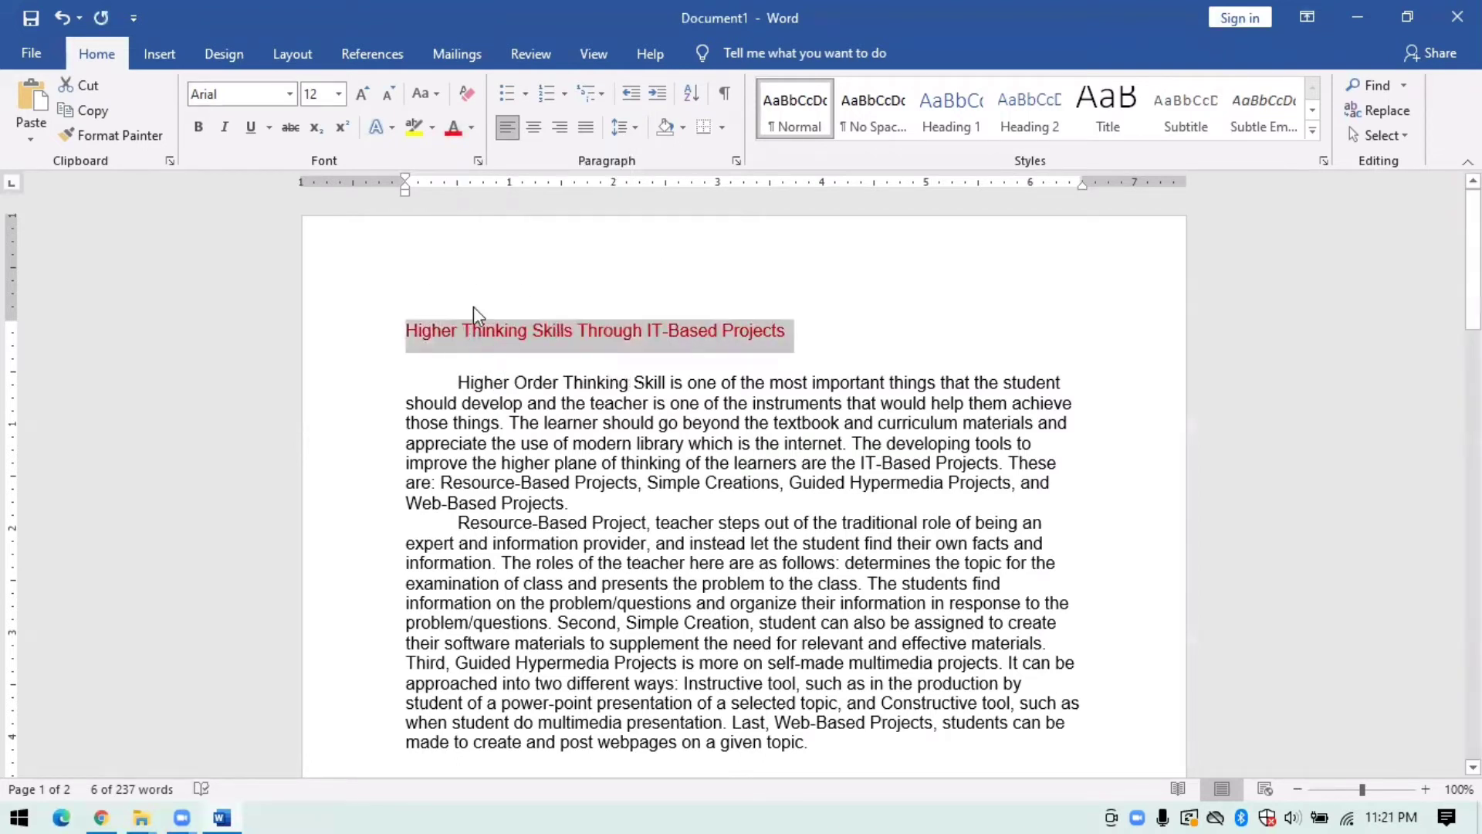
click(507, 276)
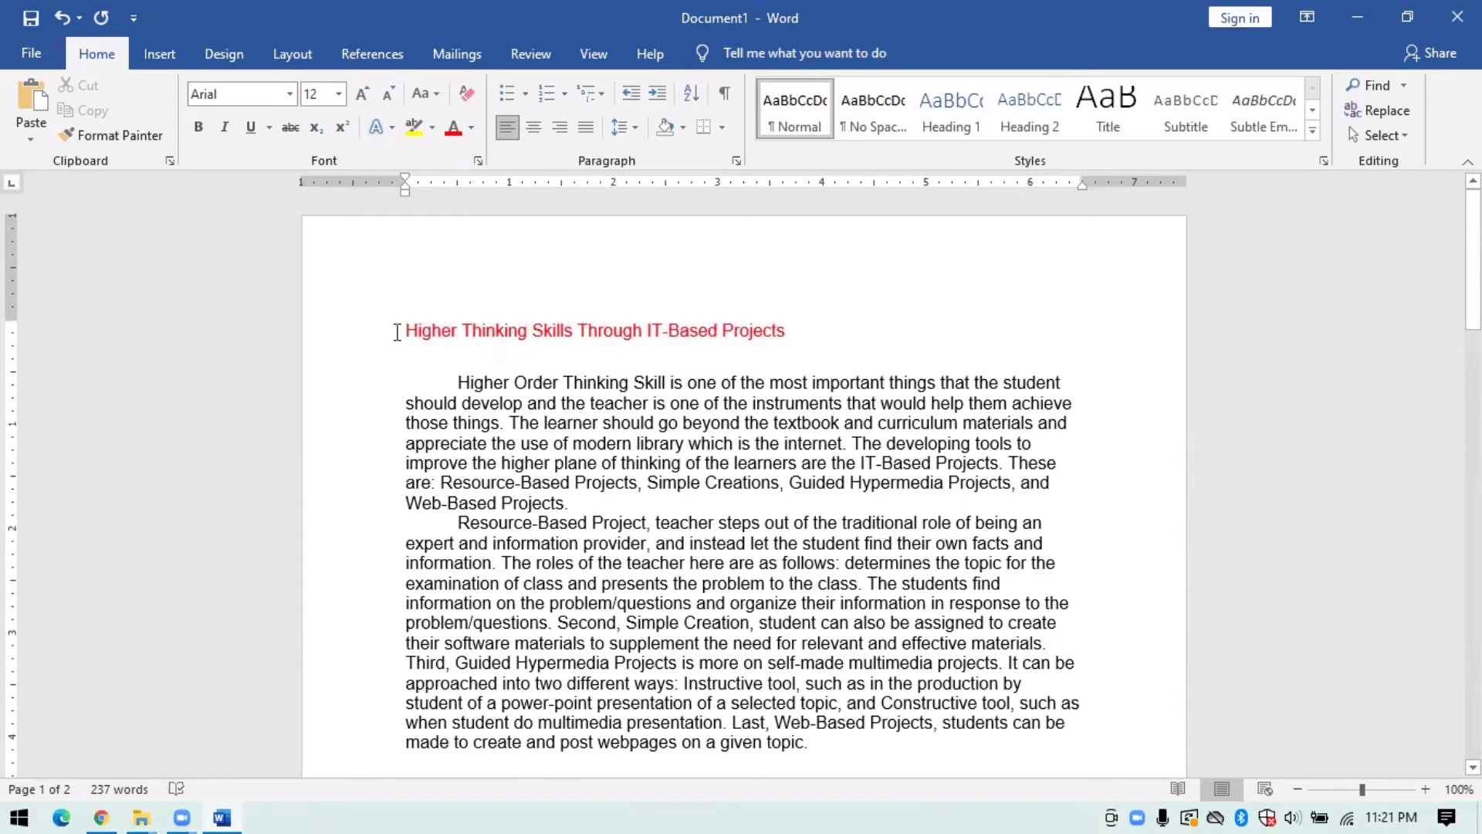
- Make the title "Higher Thinking Skills Through IT-Based Projects" bold, italic and underlined, and center it
click(271, 338)
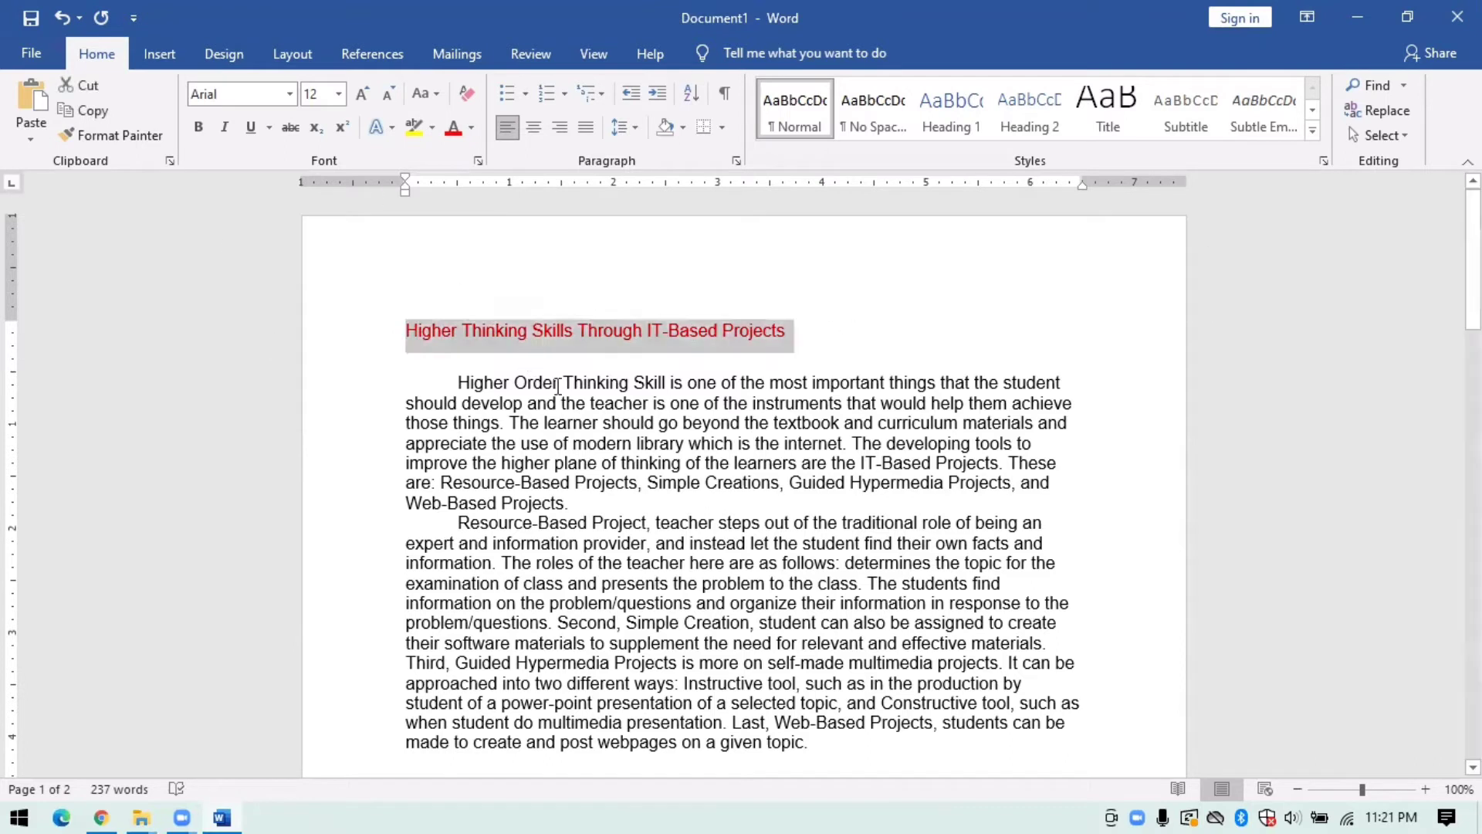
click(197, 123)
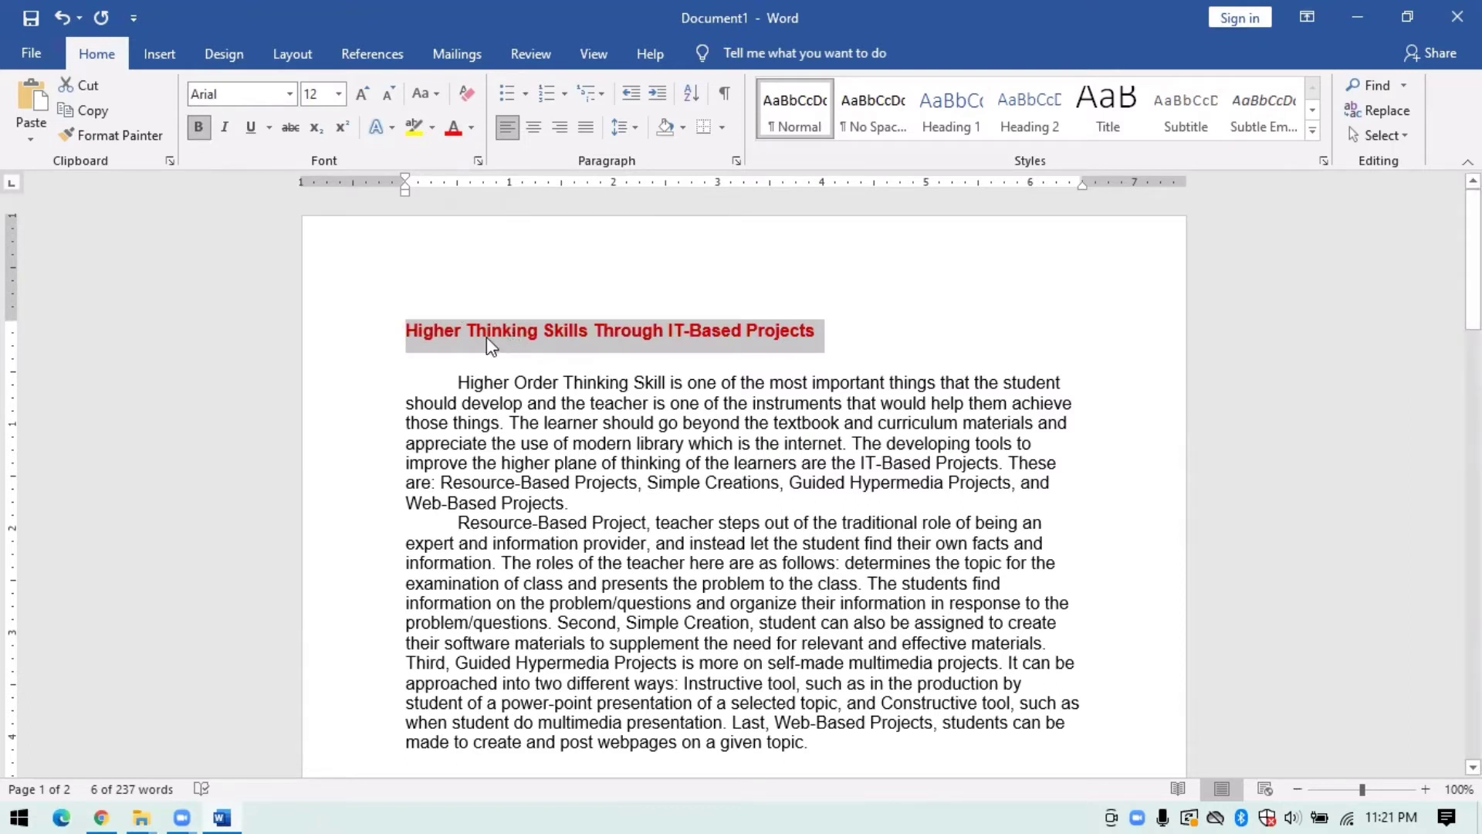
click(226, 130)
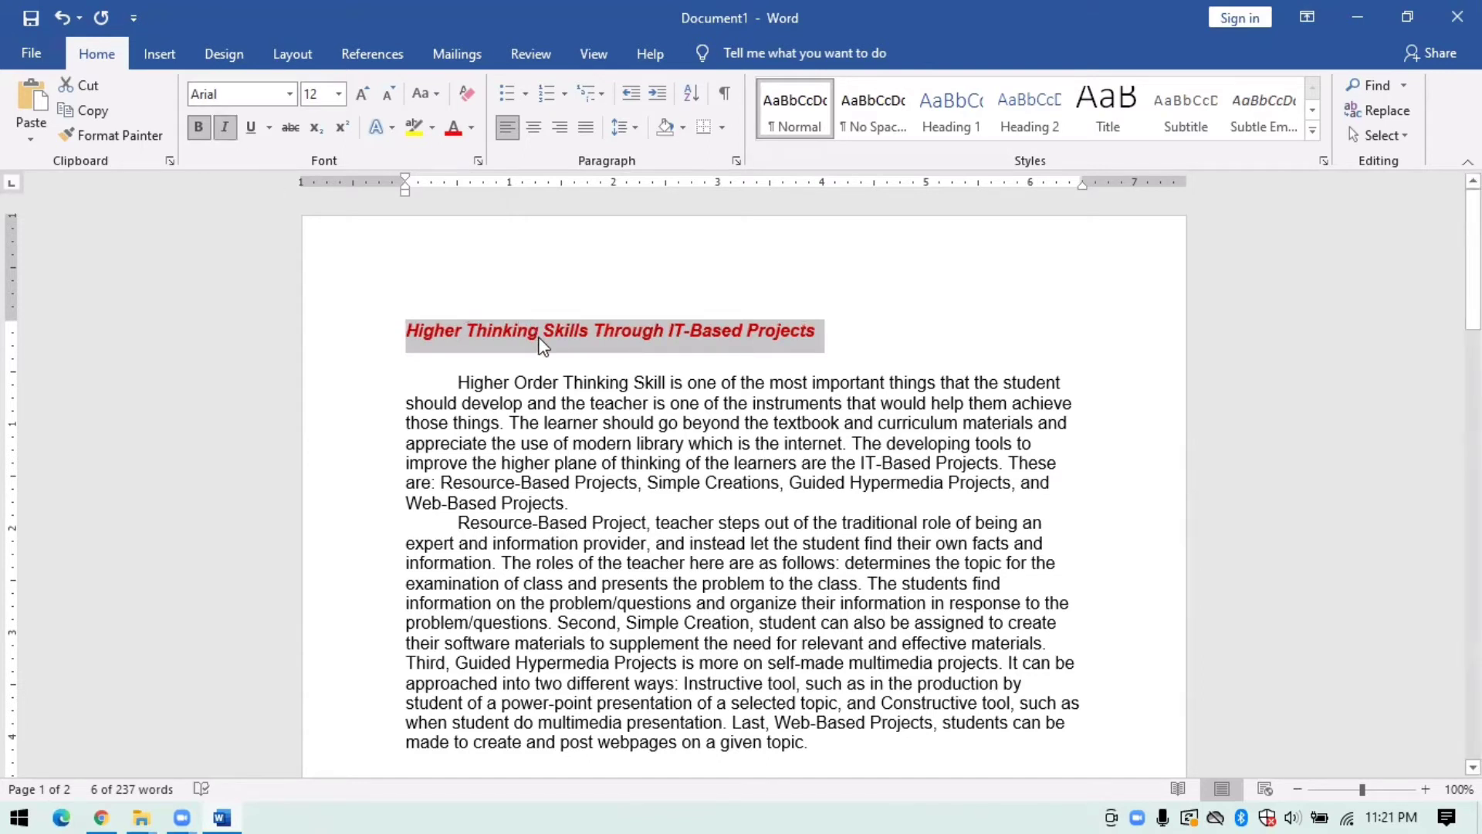
click(252, 128)
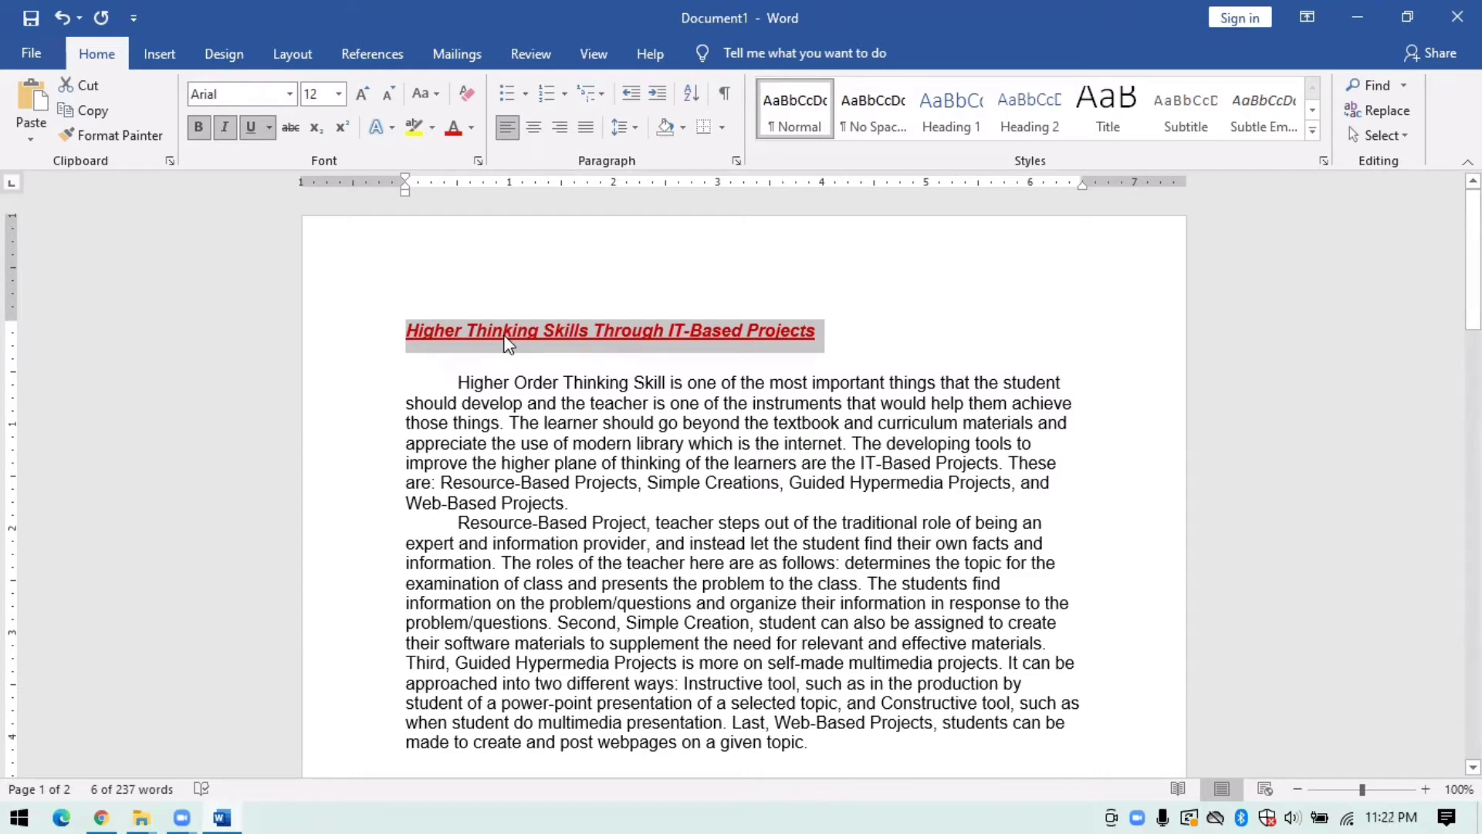
click(534, 129)
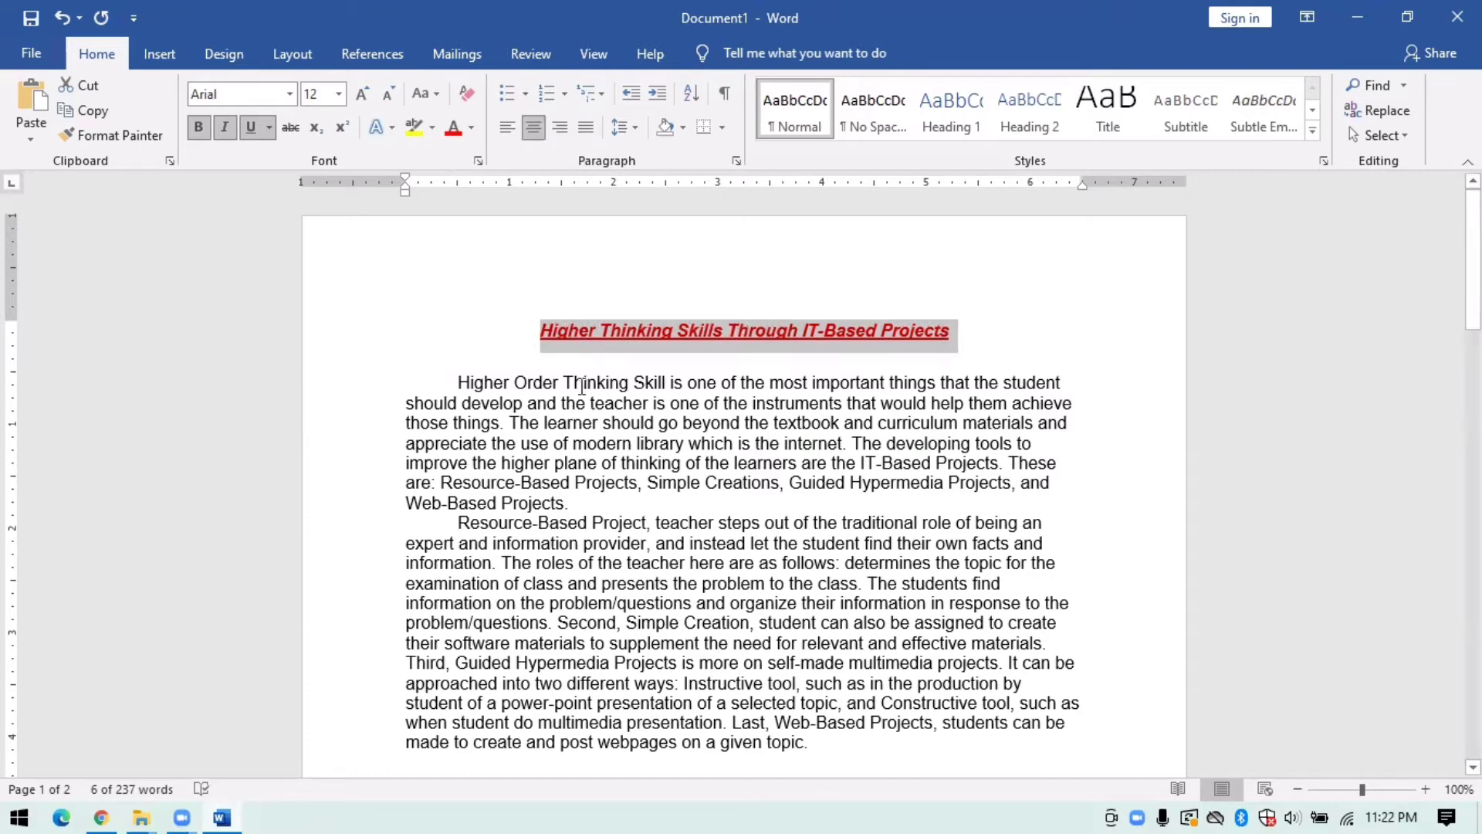
- Justify both body paragraphs below the title
click(459, 384)
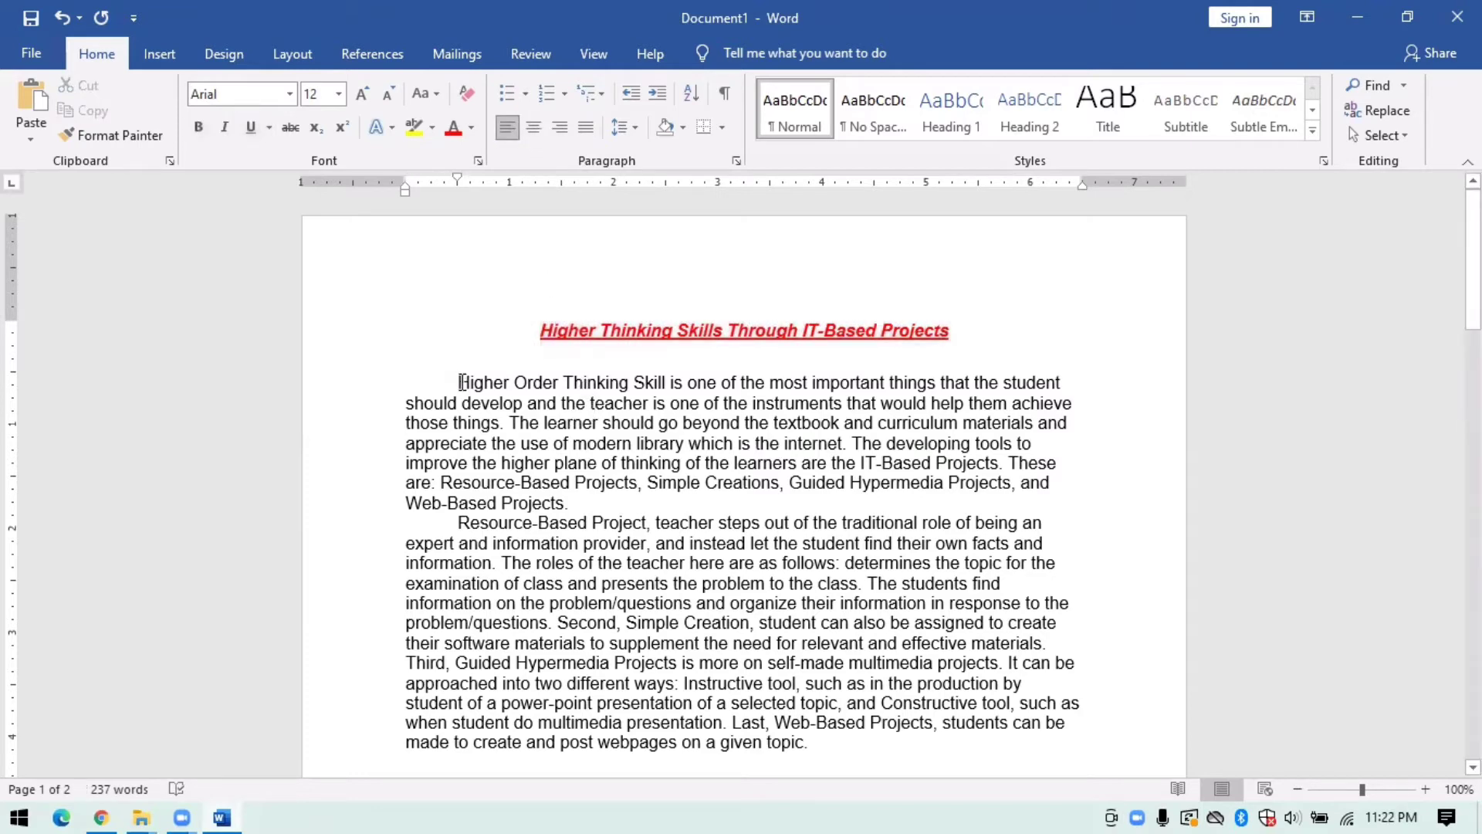
scroll(617, 390, down, 3)
scroll(667, 374, up, 3)
drag(456, 382, 922, 749)
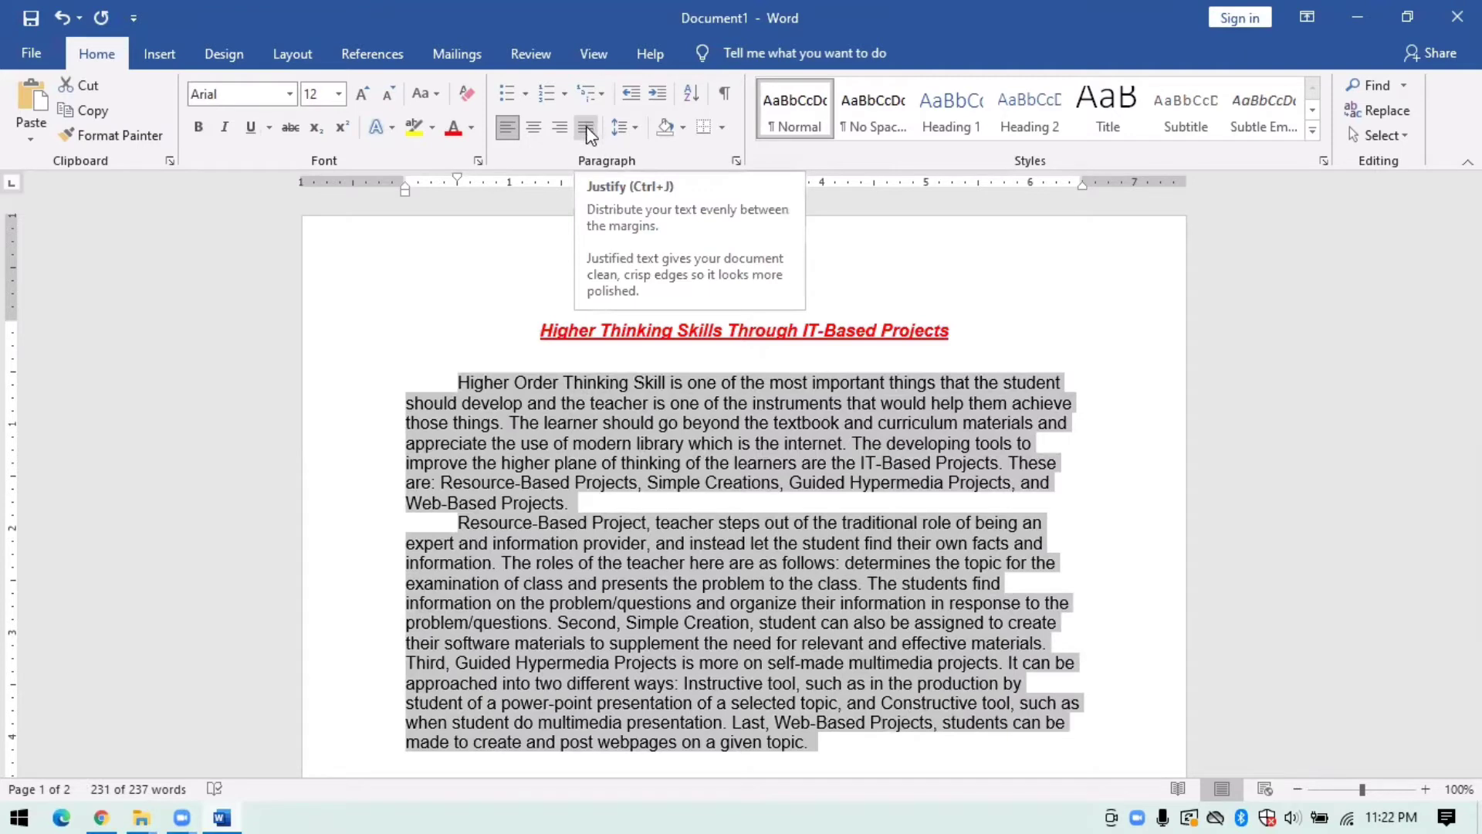
click(587, 129)
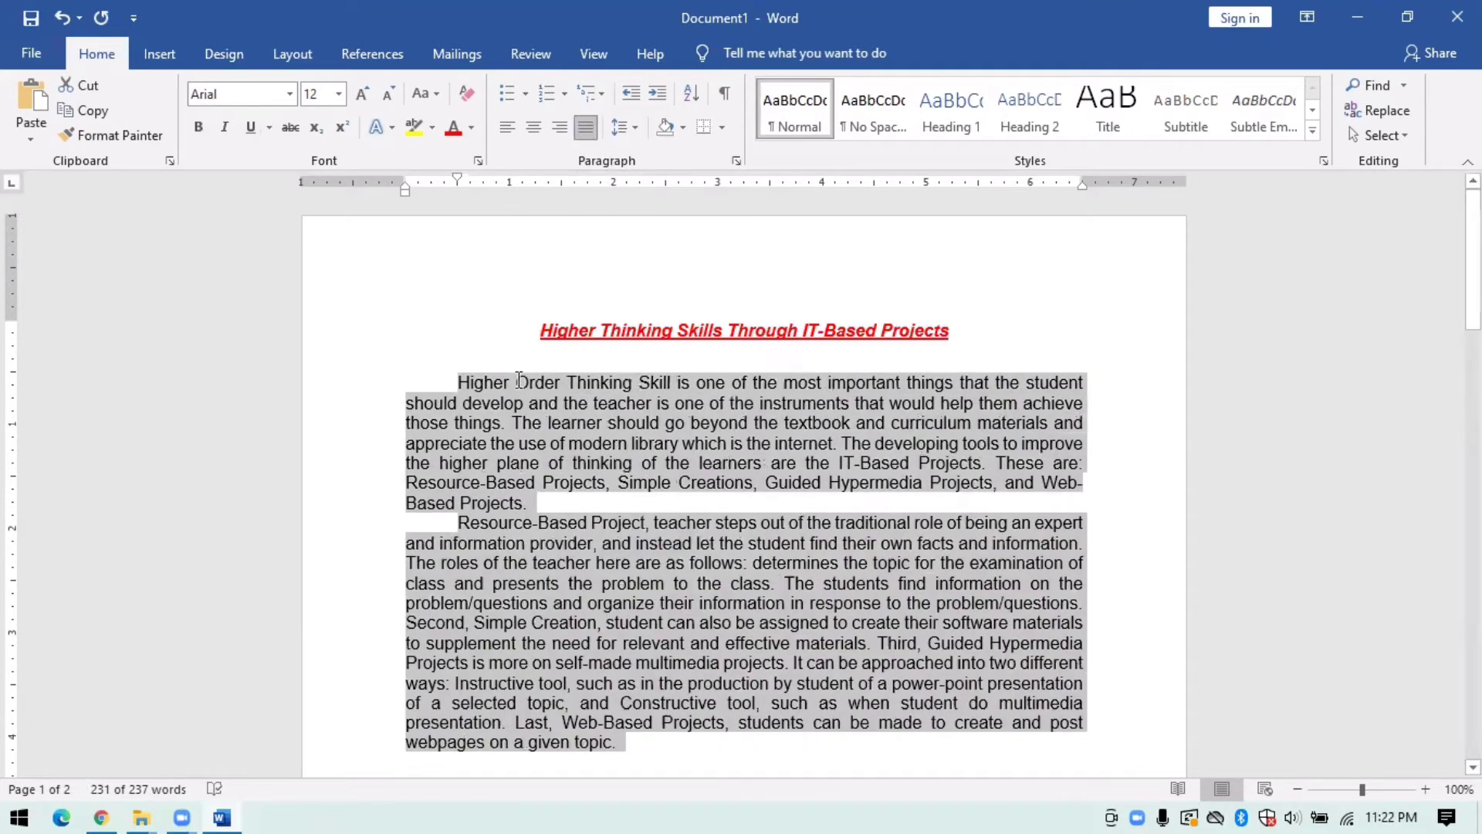
scroll(1106, 351, down, 2)
scroll(1034, 379, down, 1)
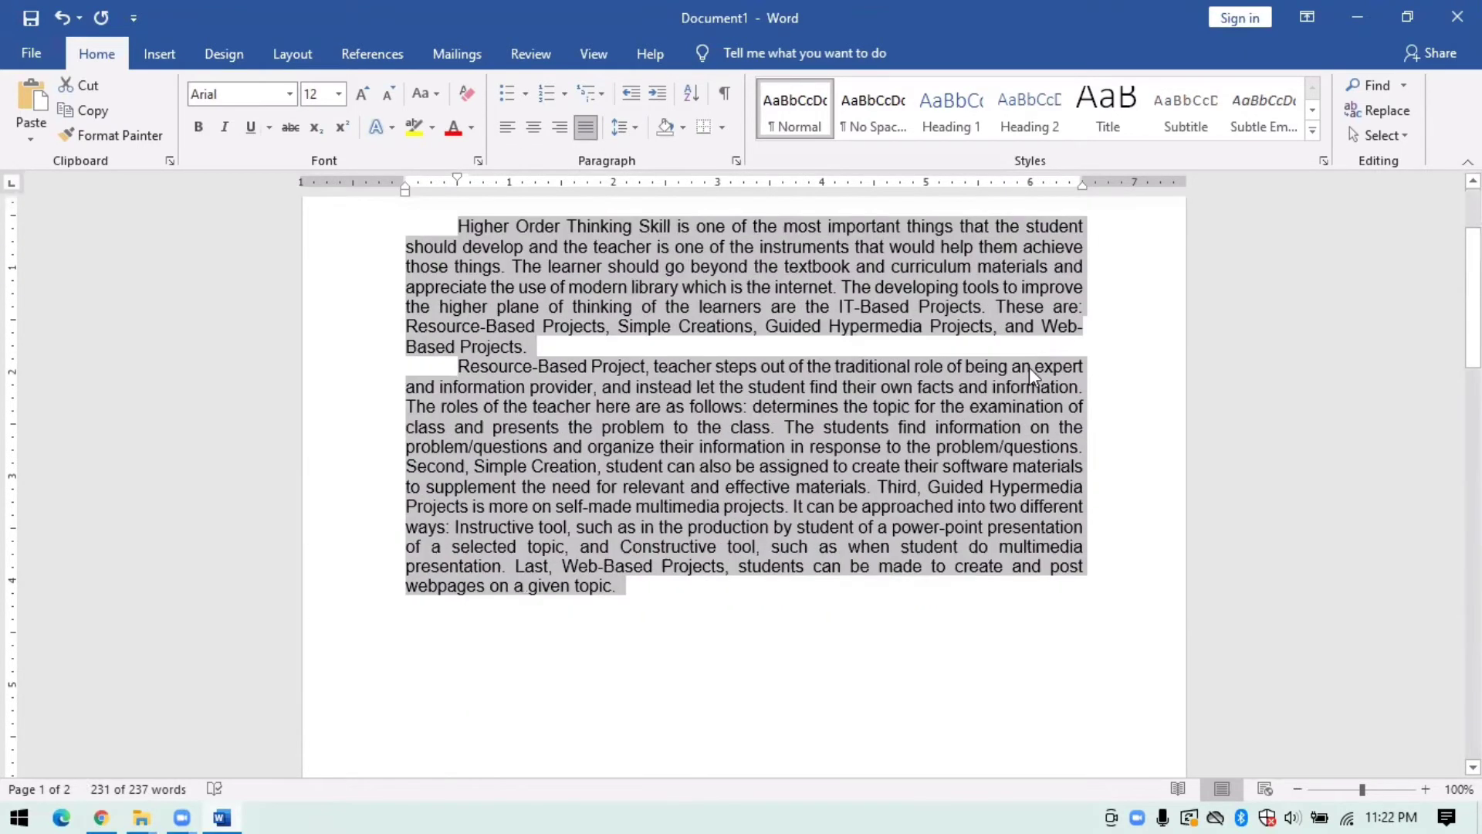
scroll(1034, 378, up, 2)
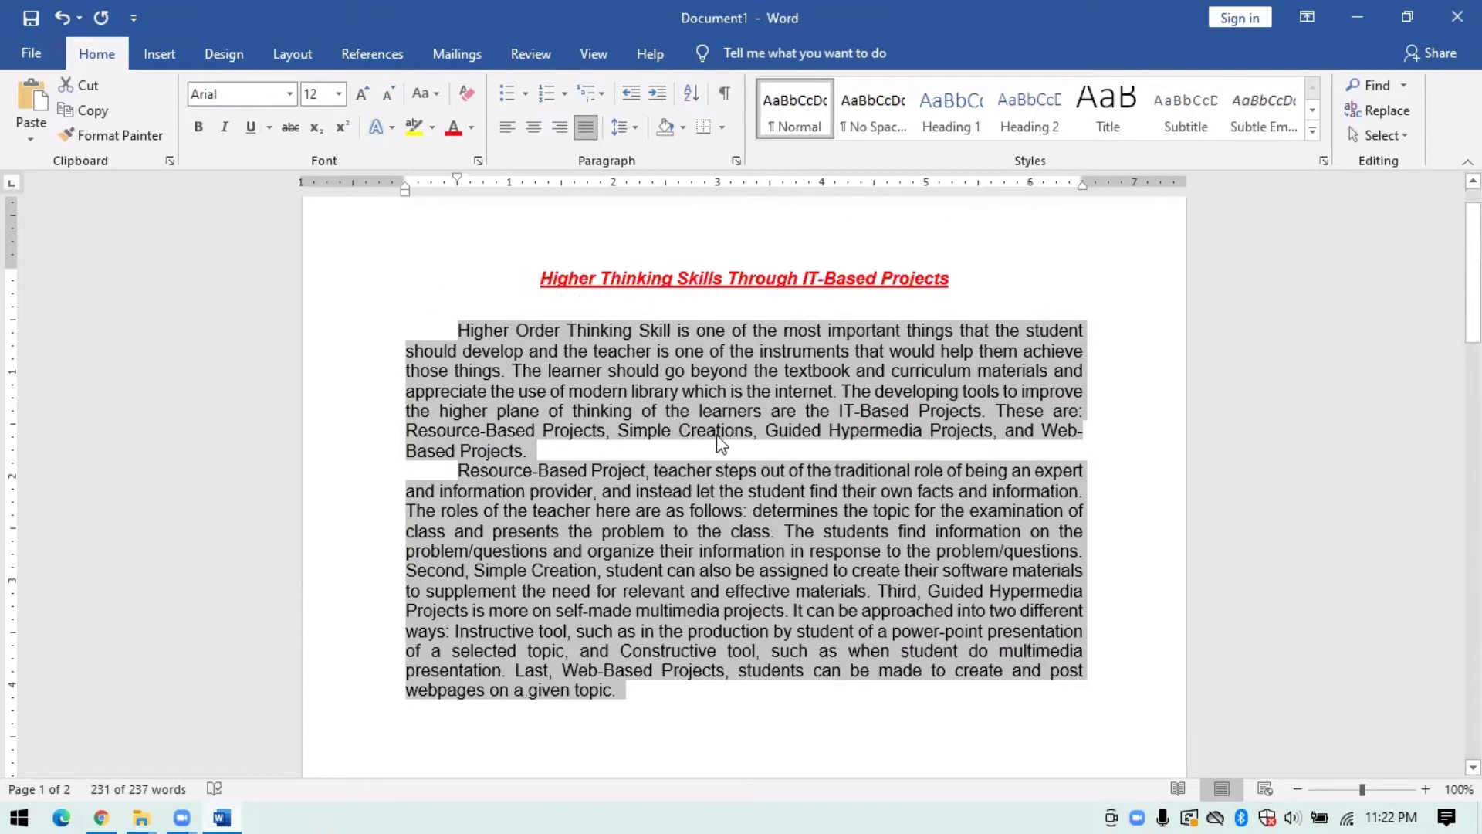
scroll(733, 437, down, 1)
scroll(1080, 347, up, 2)
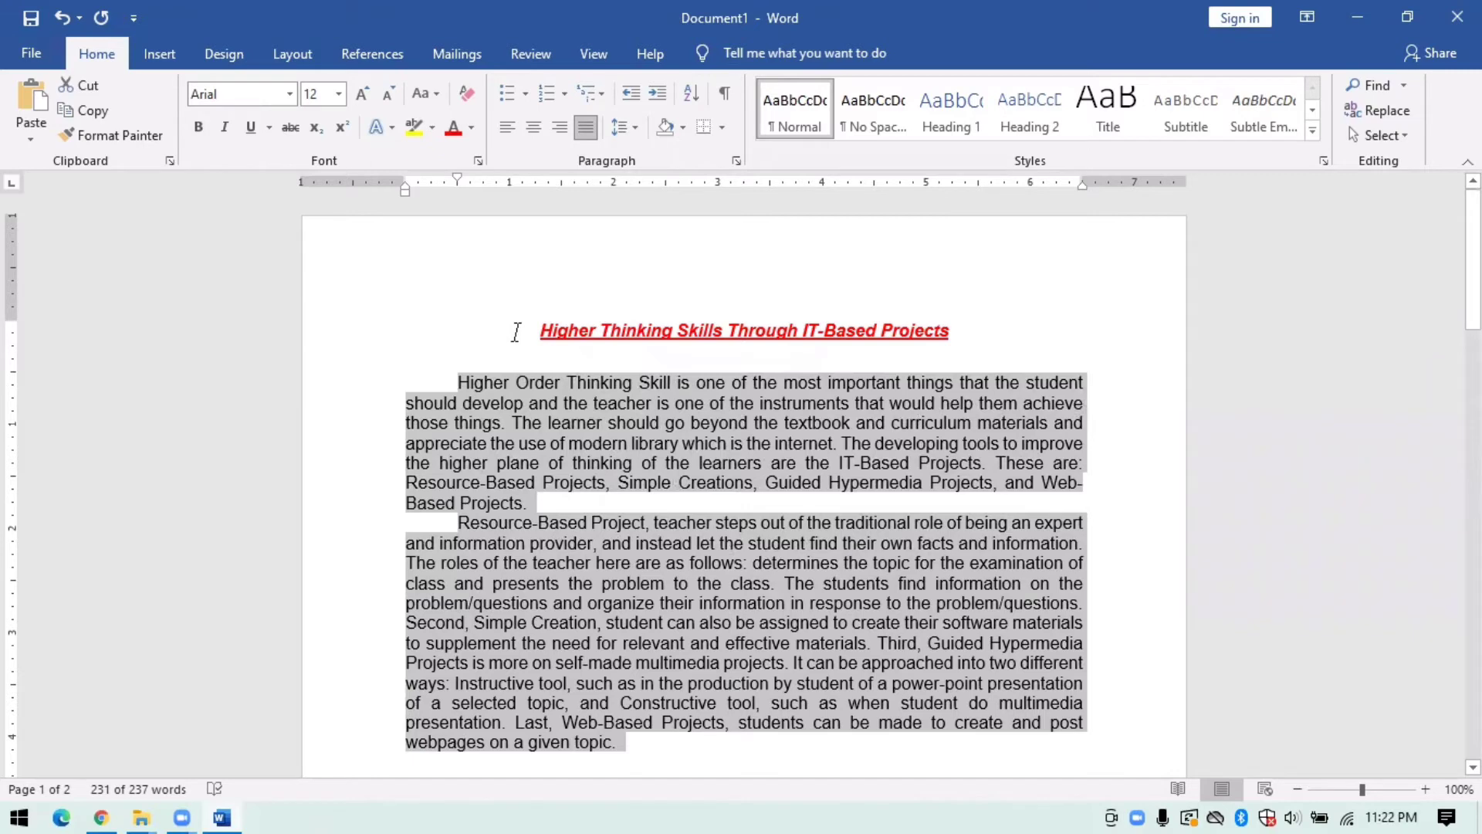
click(746, 92)
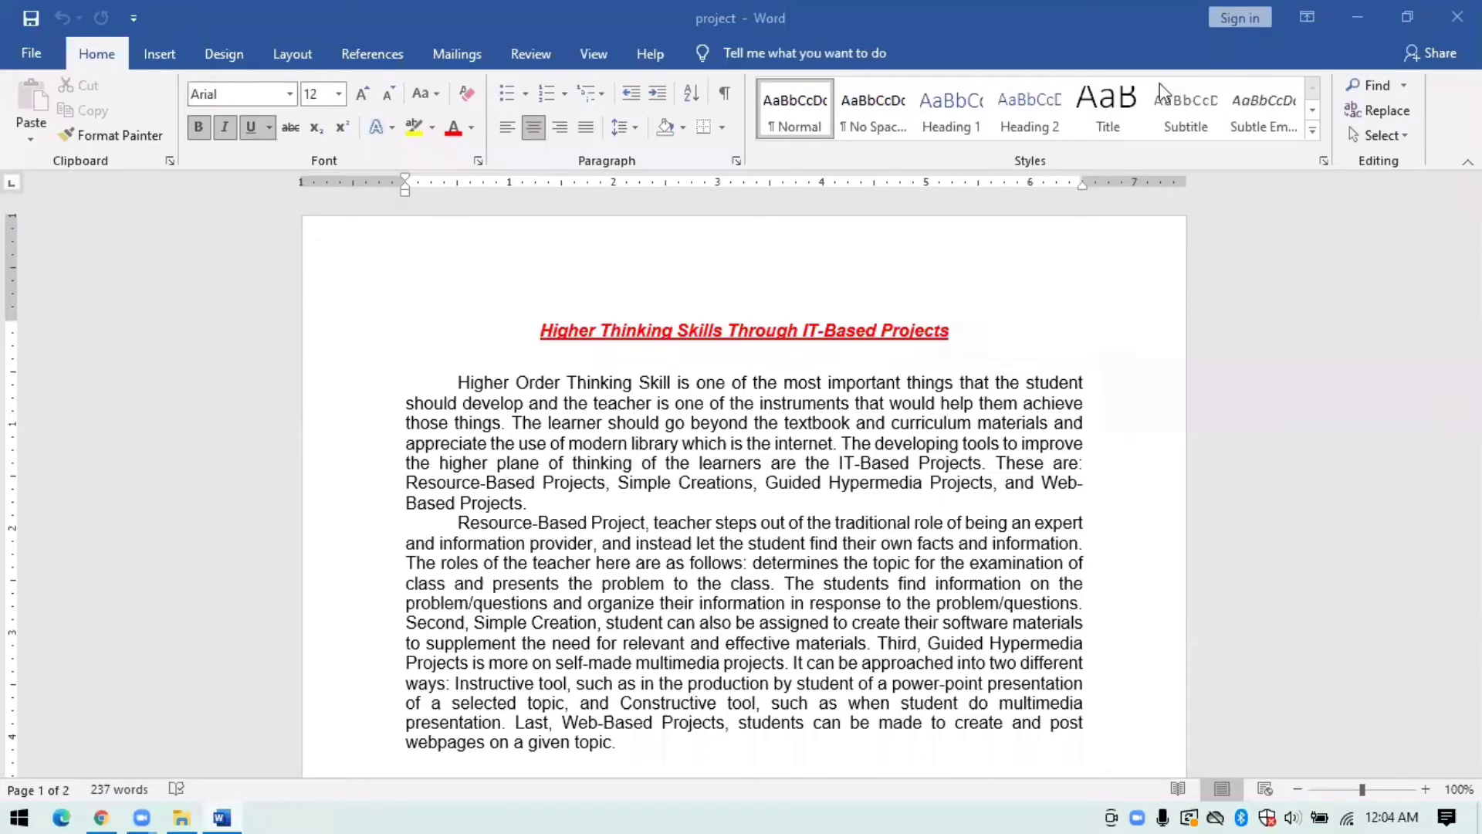
- Save the document under the name "Higher Thinking Skills Through IT-Based Projects" in today's recently used folder, and close it
click(26, 48)
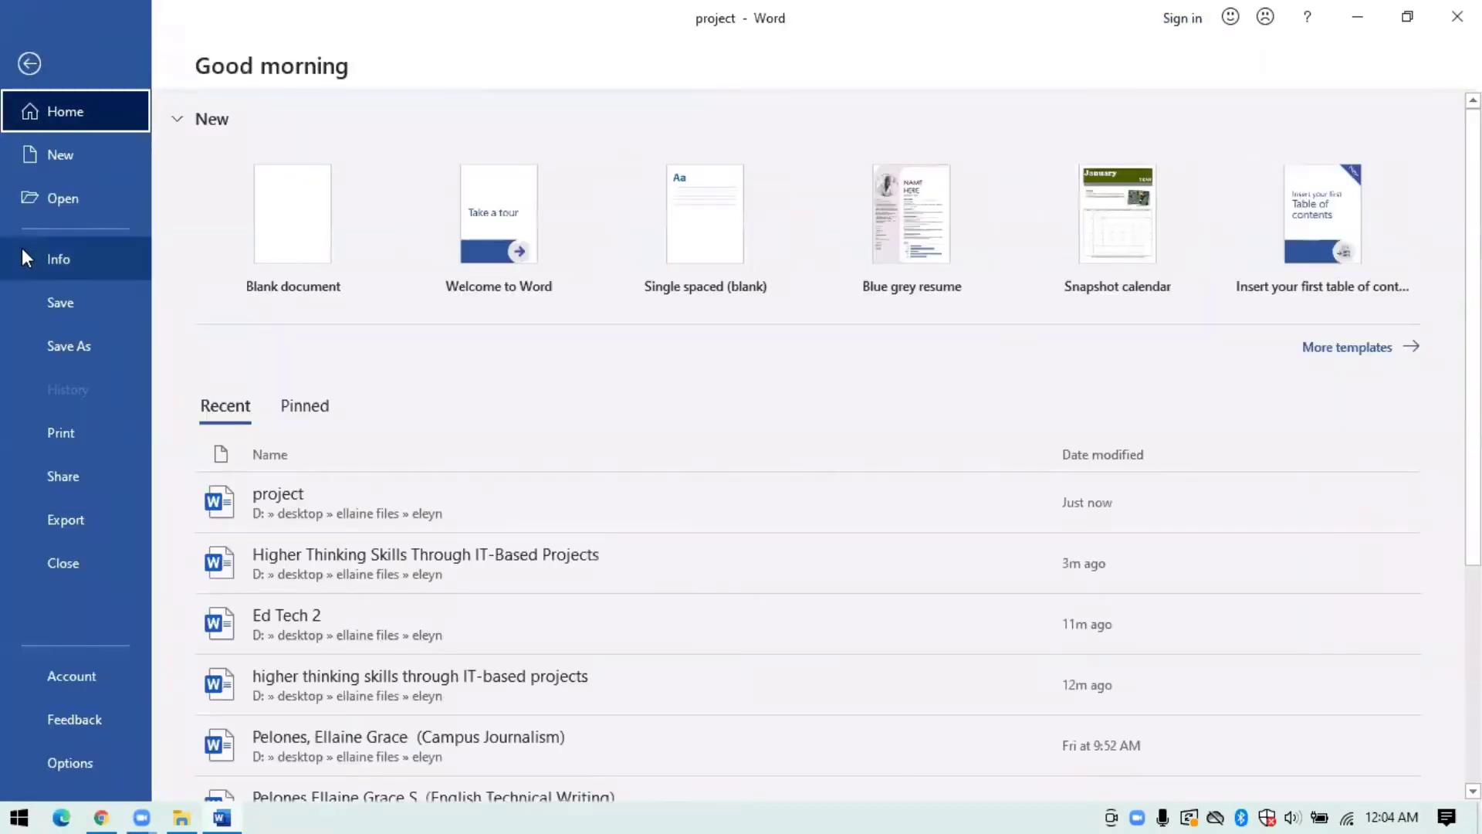
click(47, 344)
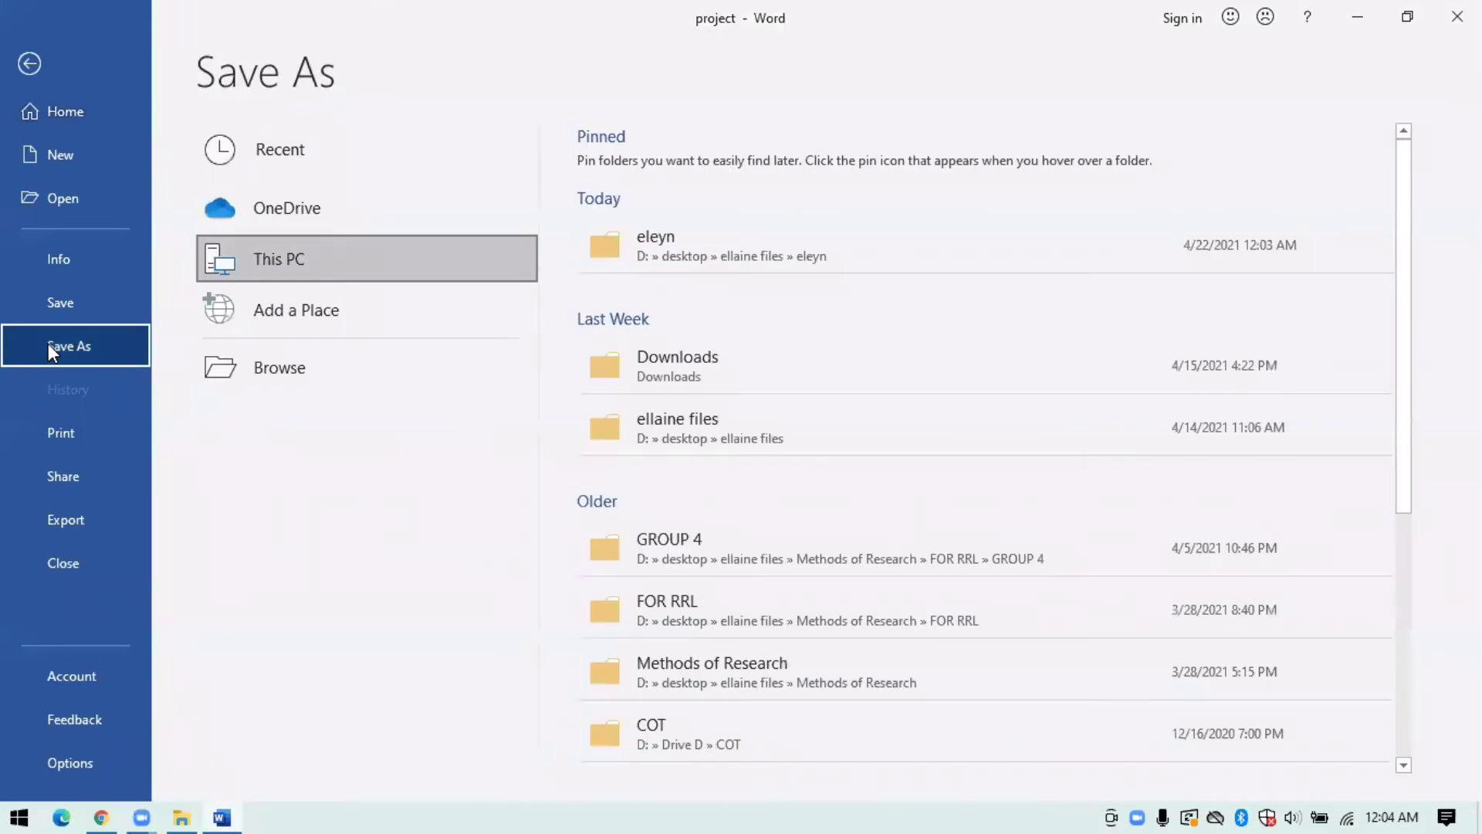
click(694, 267)
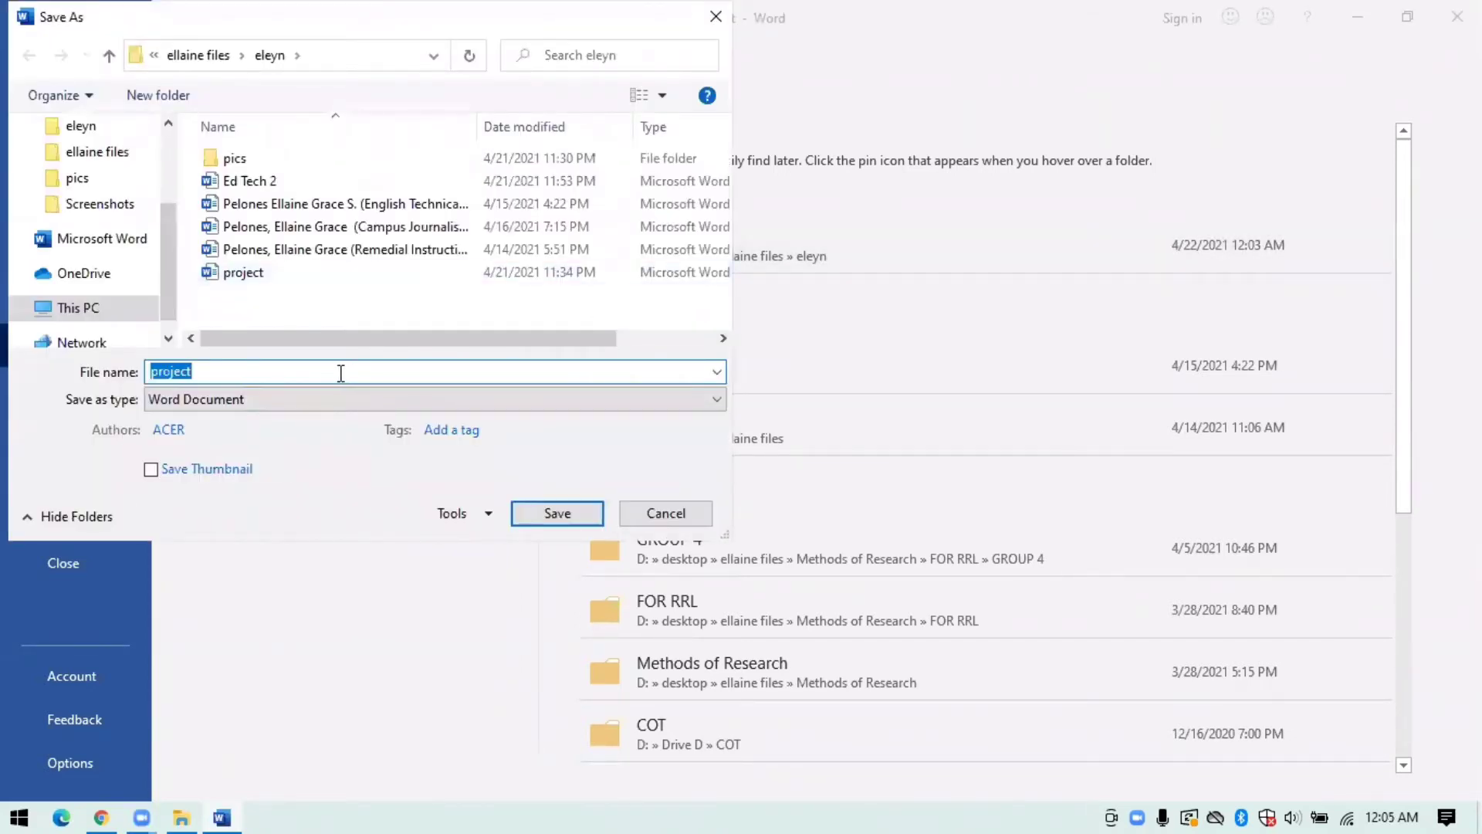
key(BackSpace)
text(Higher Thinking)
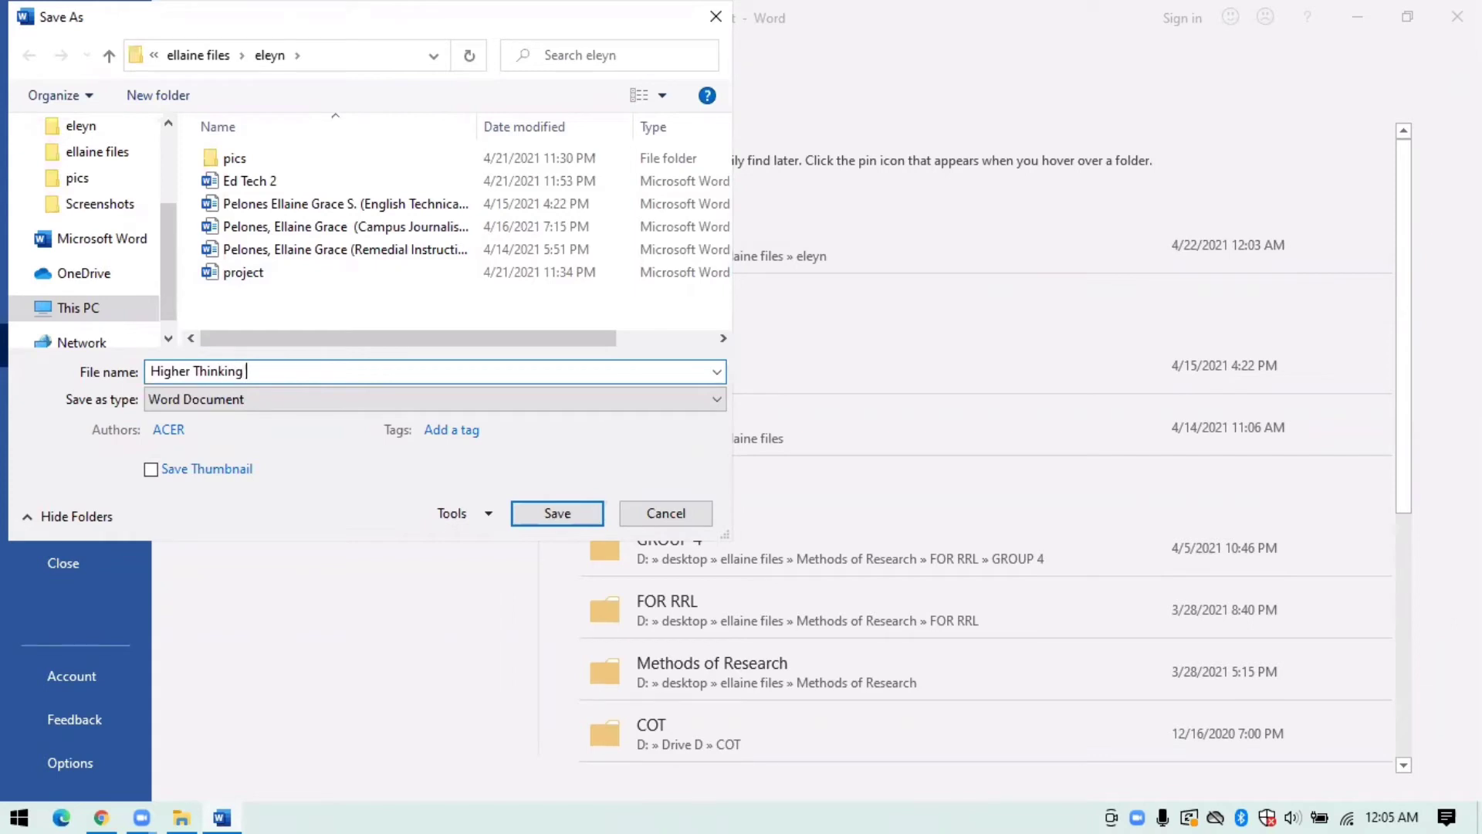
text( Skills Through IT -Based)
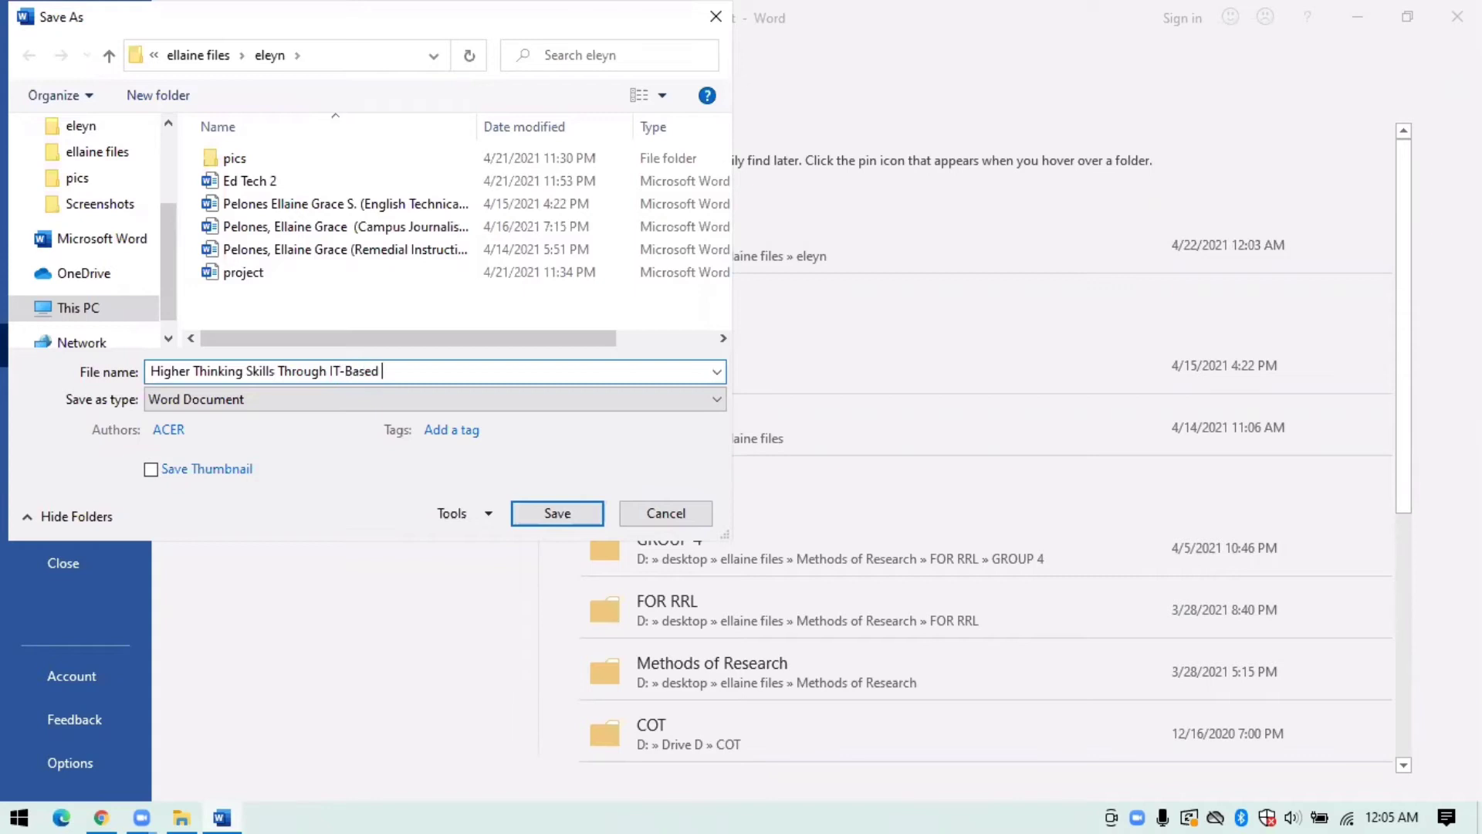
text( Projects)
click(553, 515)
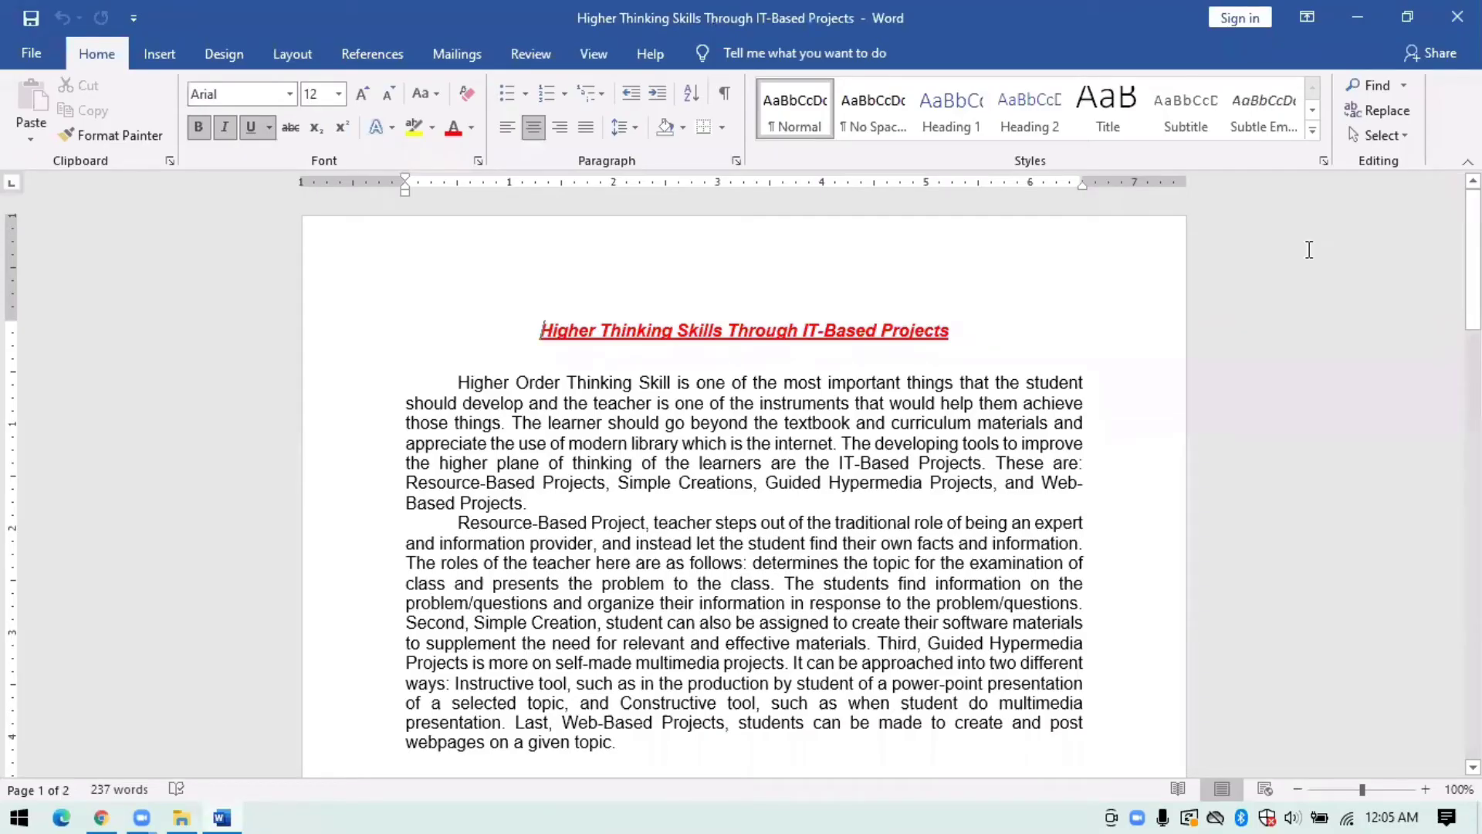
click(1457, 16)
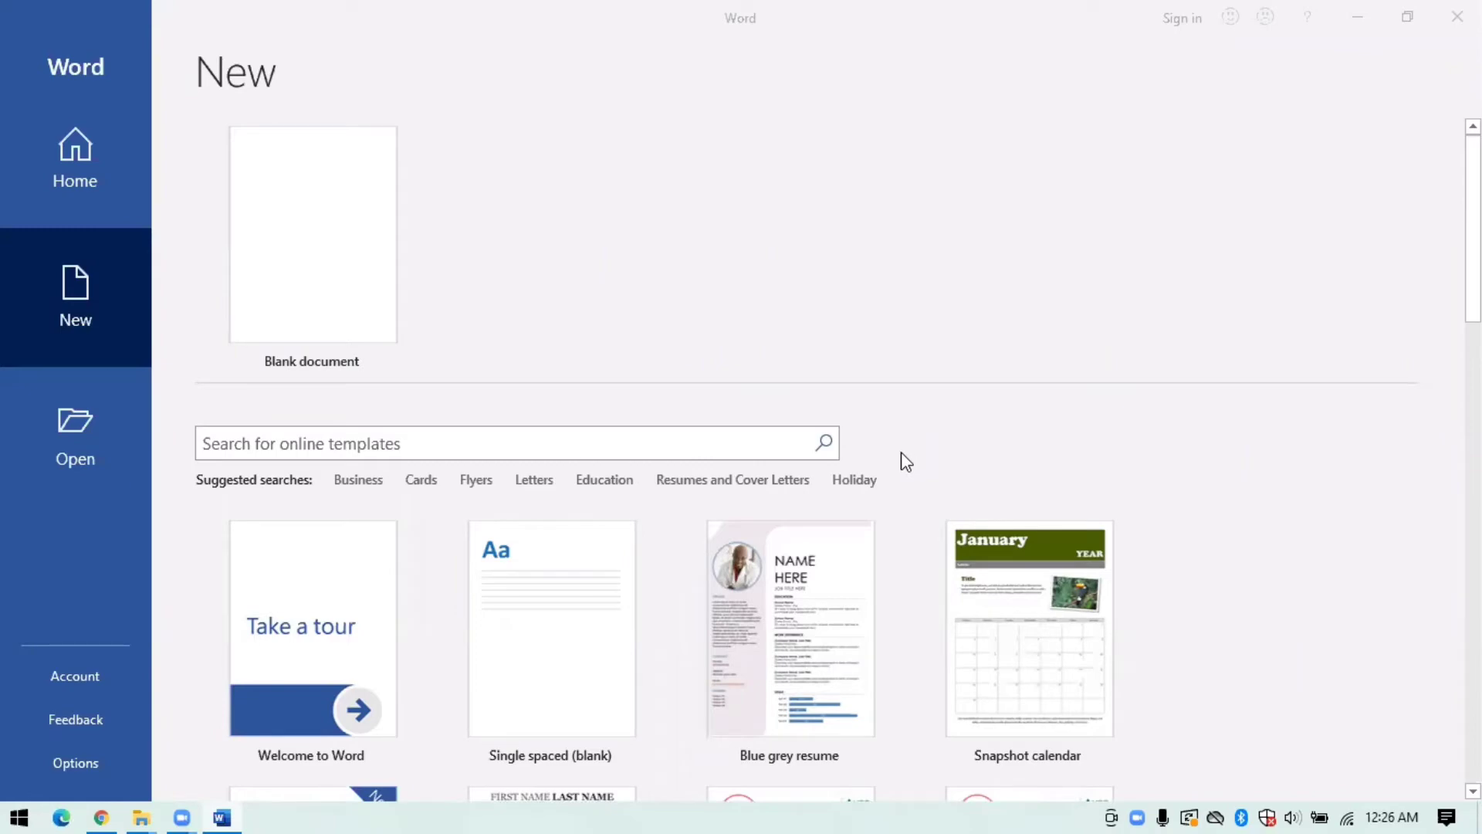
- Browse the available document templates and create a new document from the "Modern chronological cover letter" template
scroll(901, 452, down, 8)
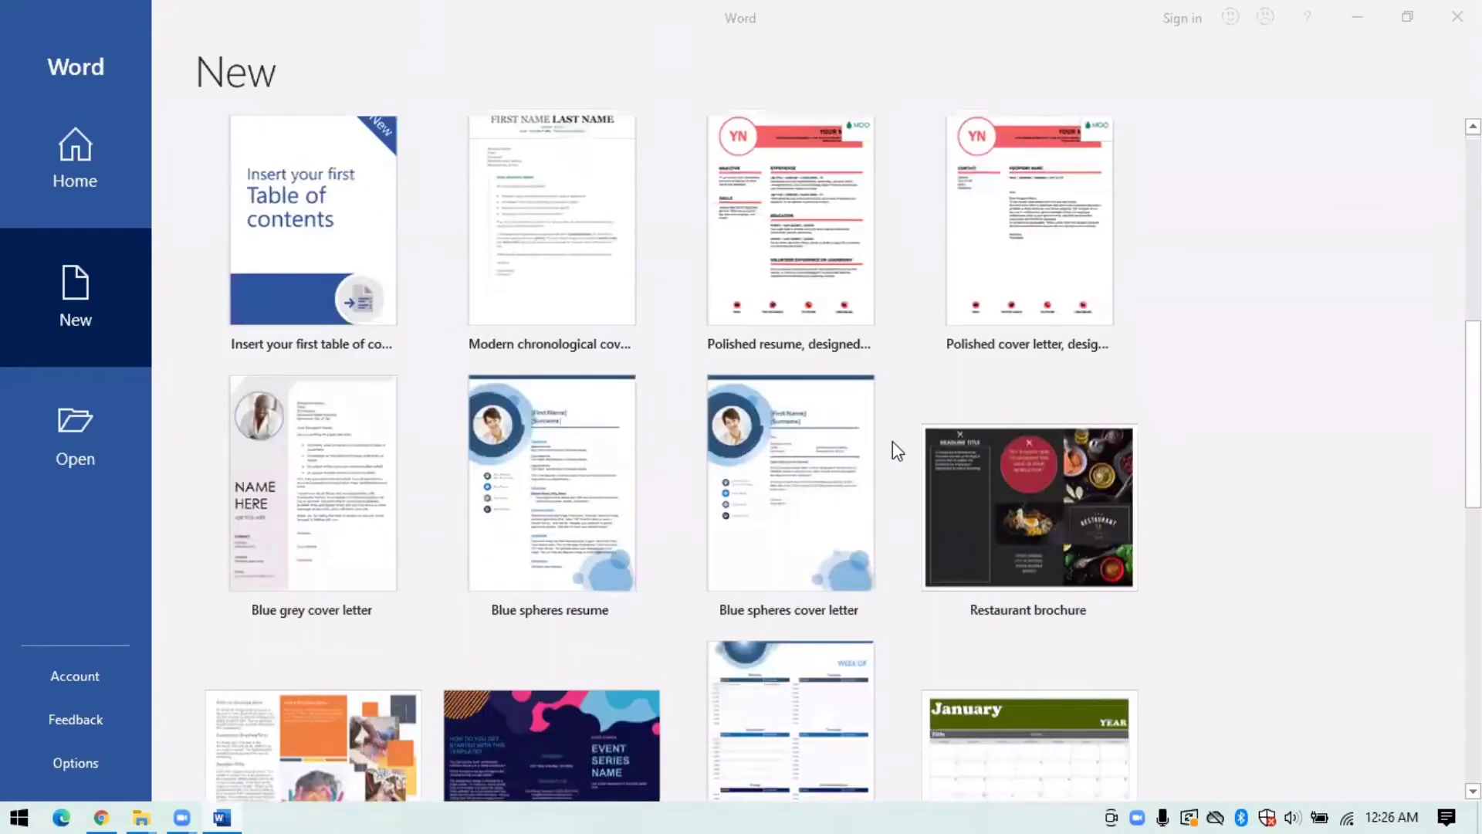
scroll(896, 451, down, 2)
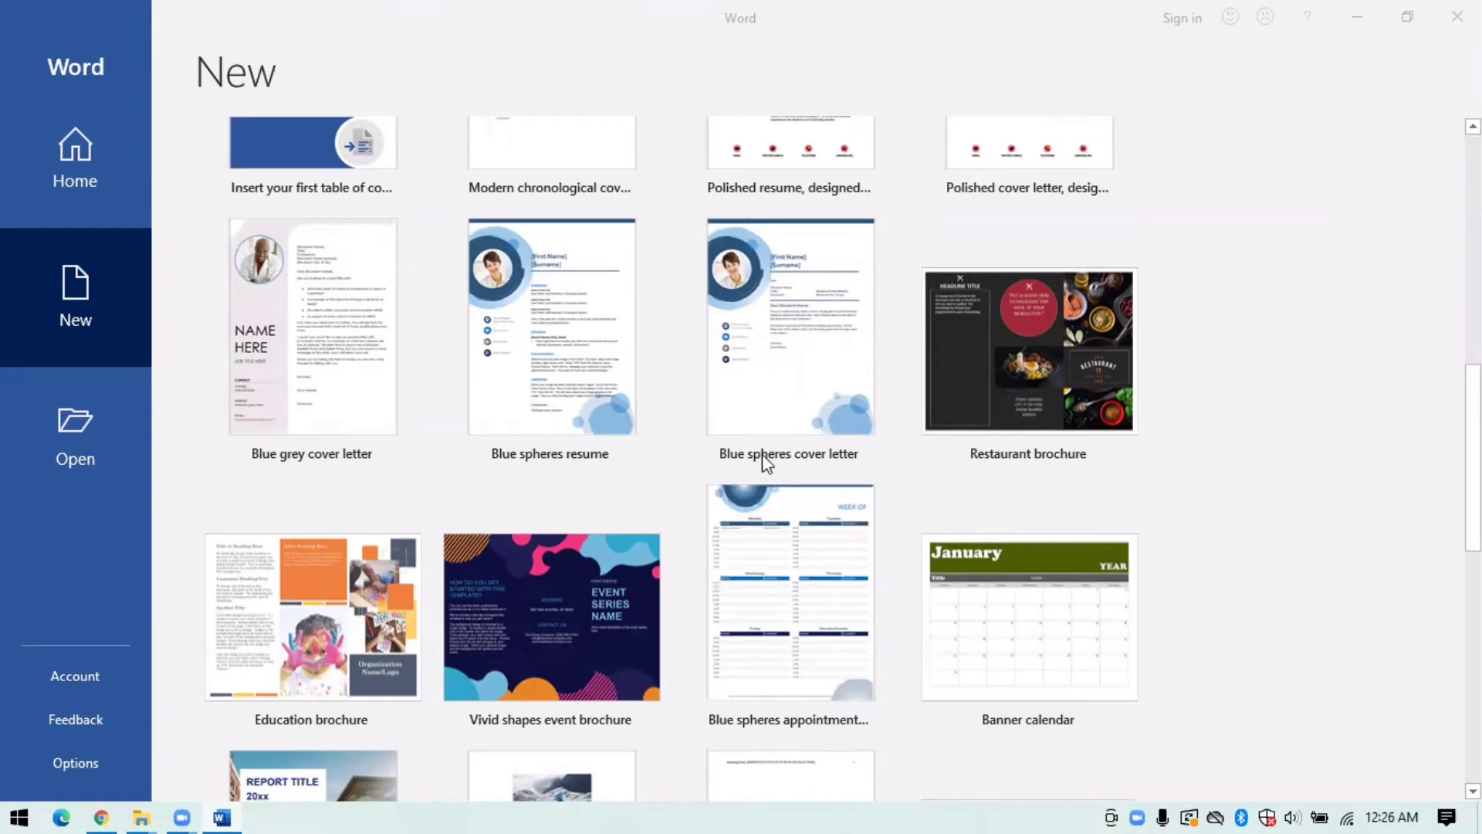
scroll(772, 509, down, 2)
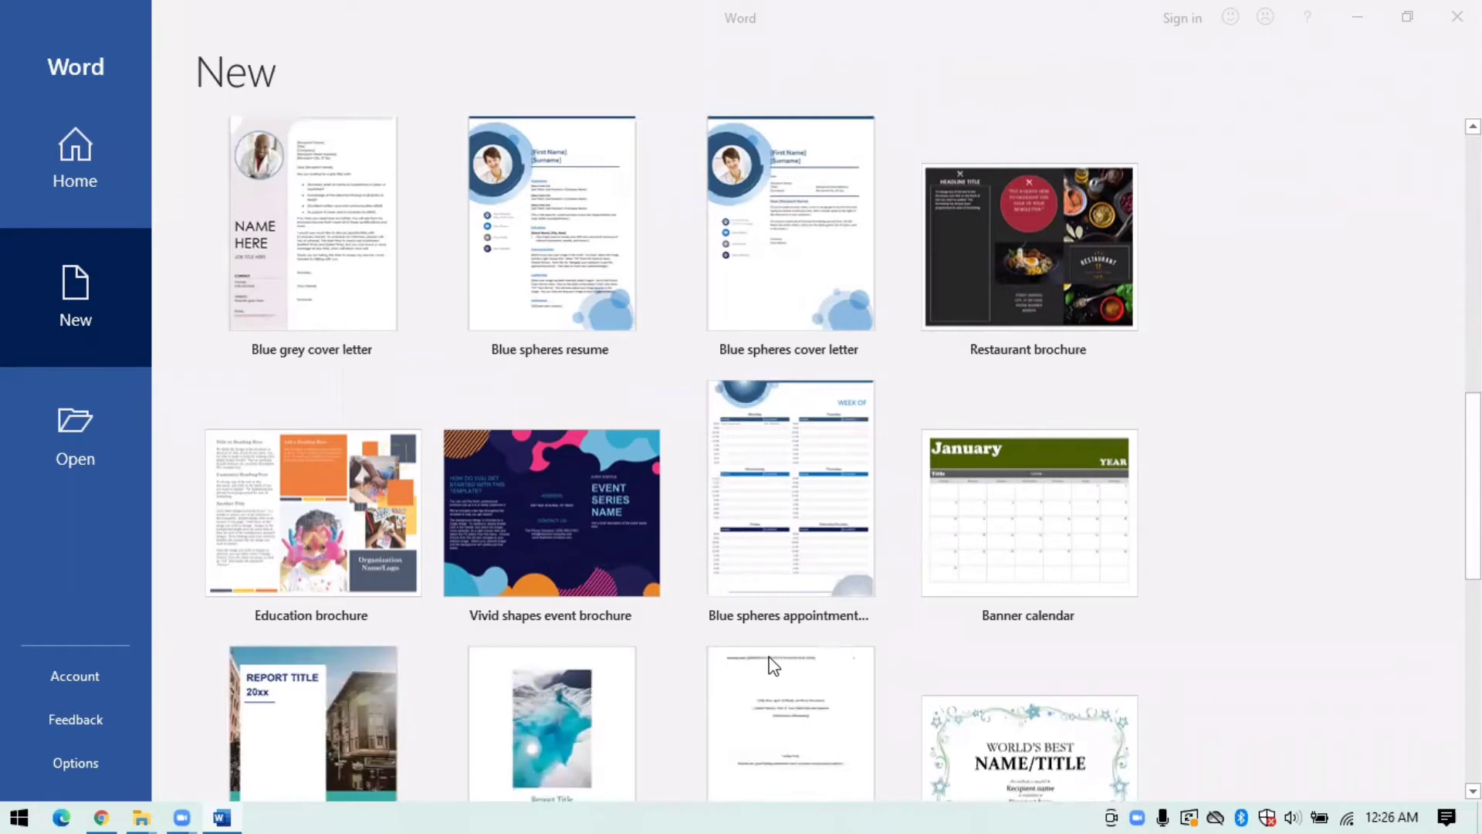
scroll(729, 545, down, 3)
scroll(729, 543, up, 8)
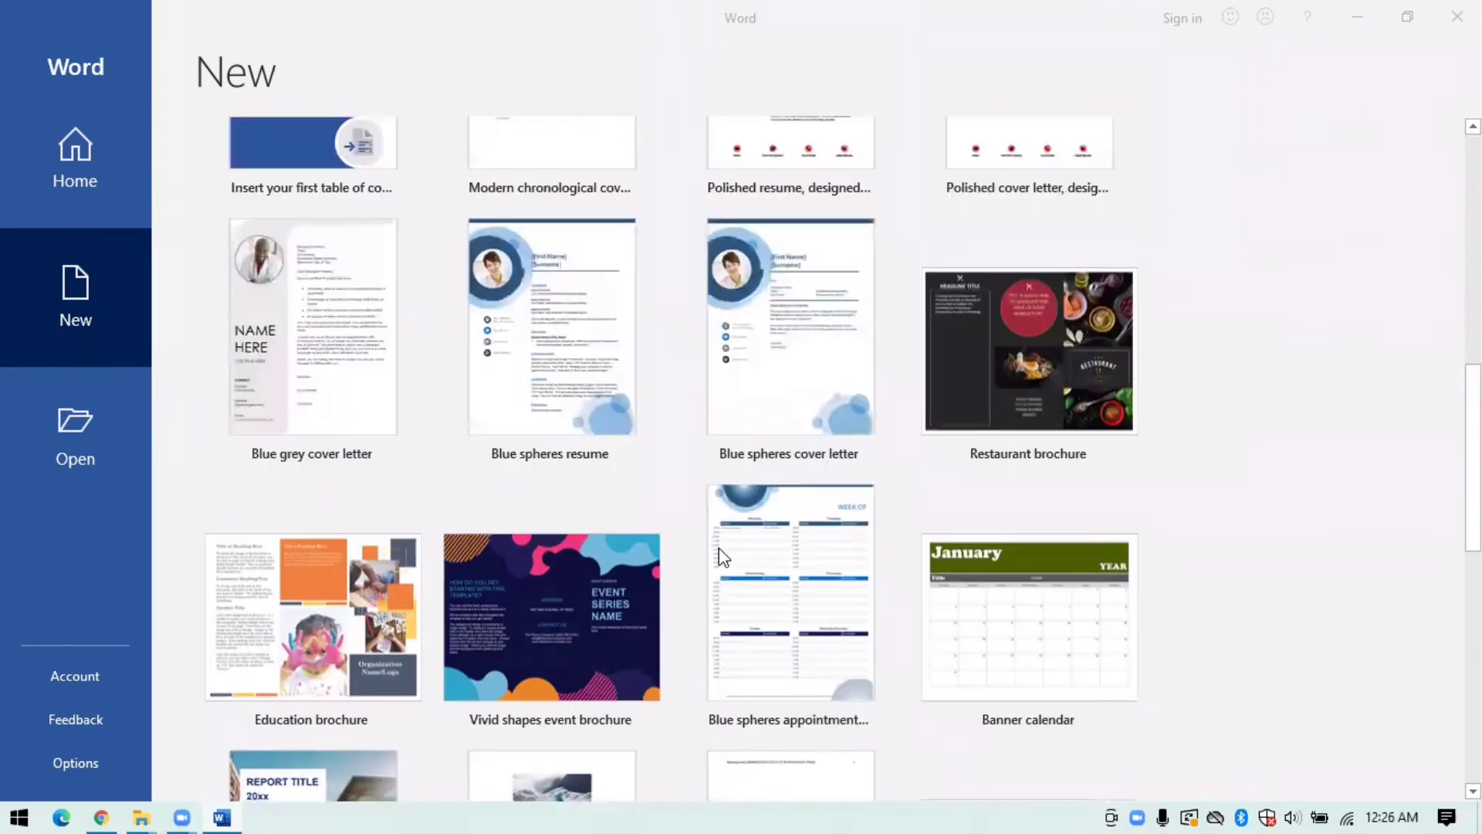
click(582, 383)
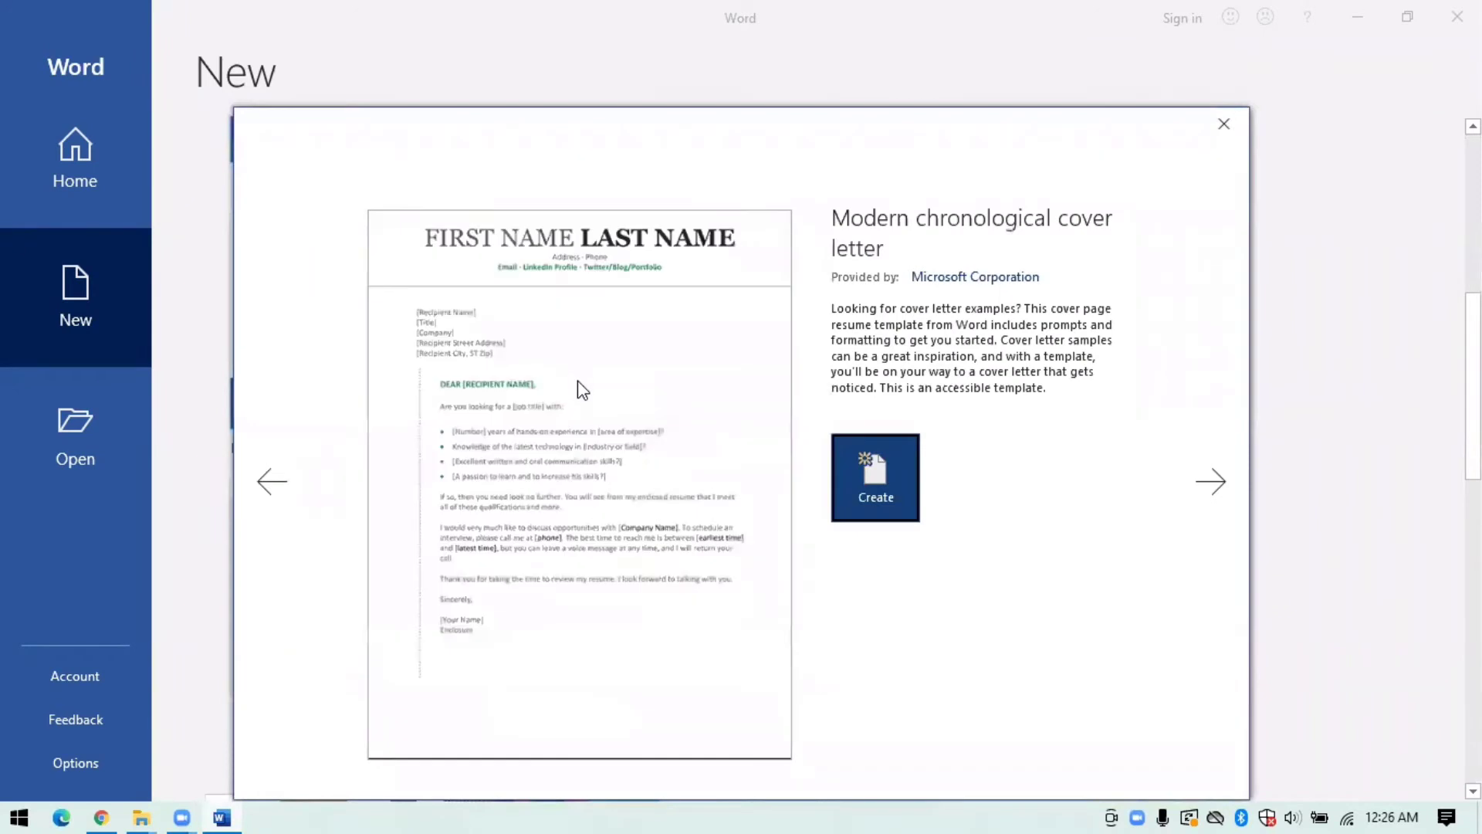
click(905, 497)
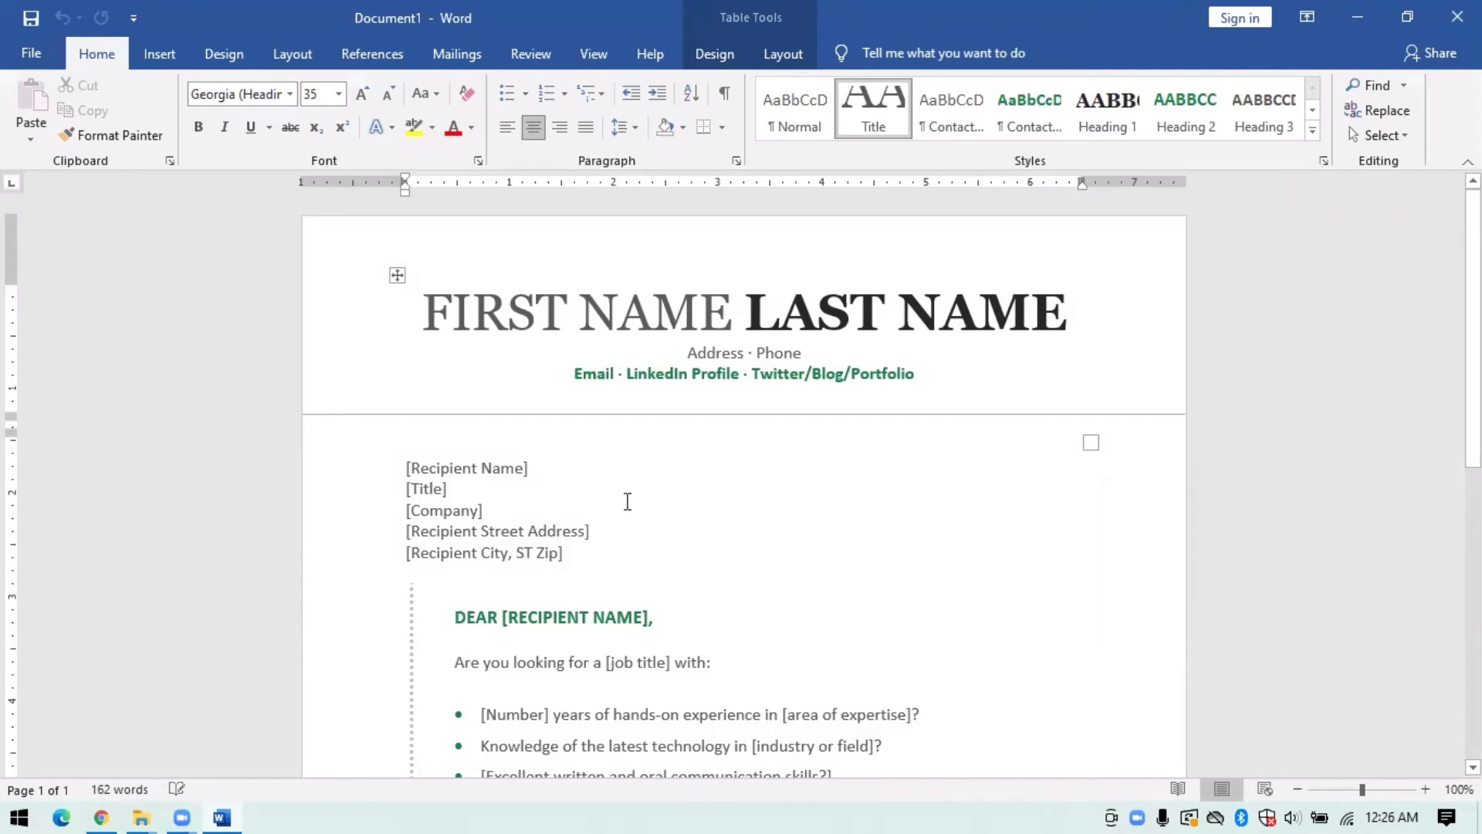
- Replace the FIRST NAME and LAST NAME placeholders in the letter heading with the applicant's first and last name
scroll(494, 355, down, 2)
scroll(452, 304, up, 2)
drag(425, 309, 615, 330)
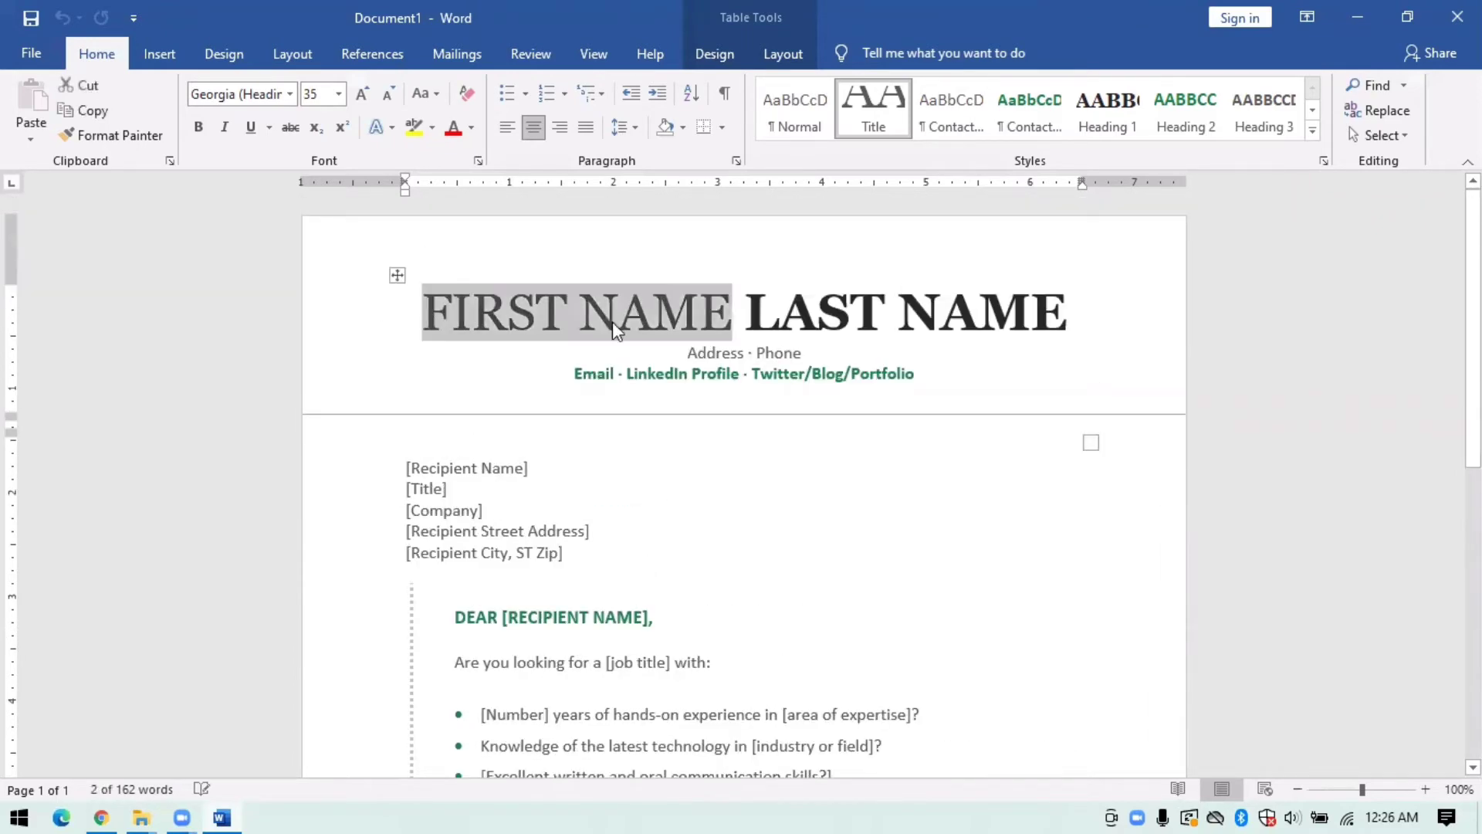
text(JUAN)
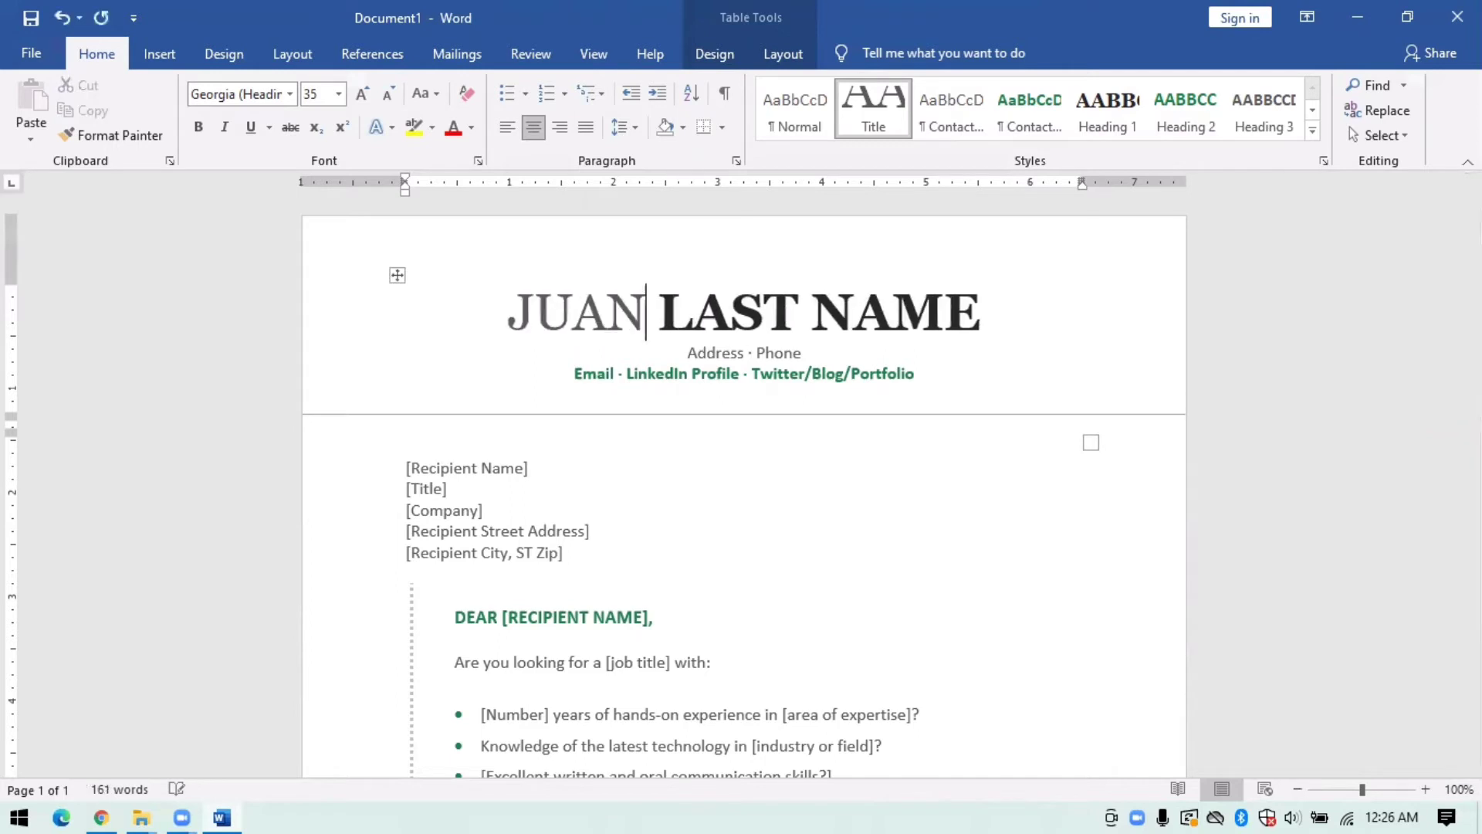
drag(662, 316, 980, 318)
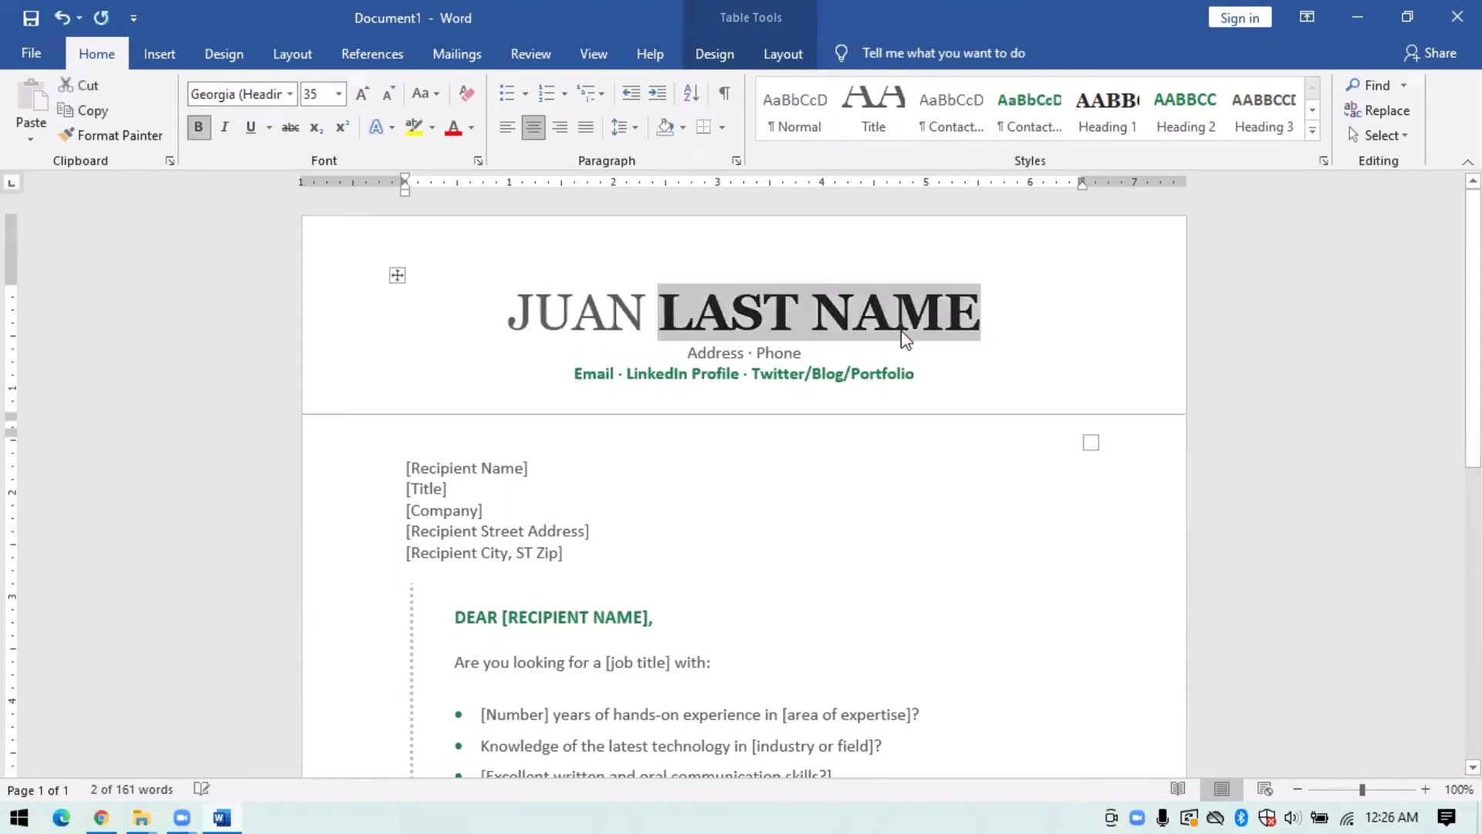
text(DELA CR)
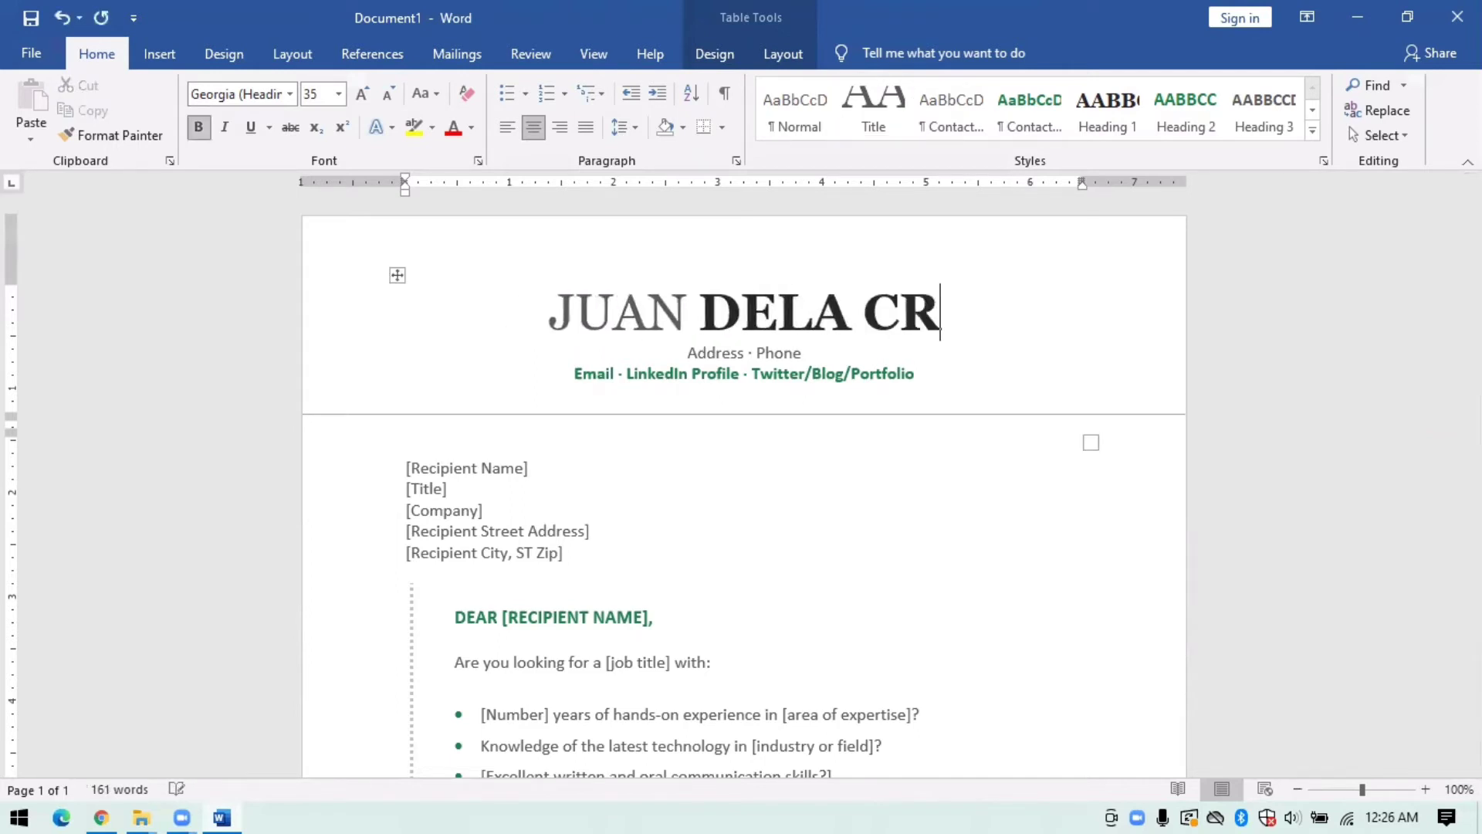
text(UZ)
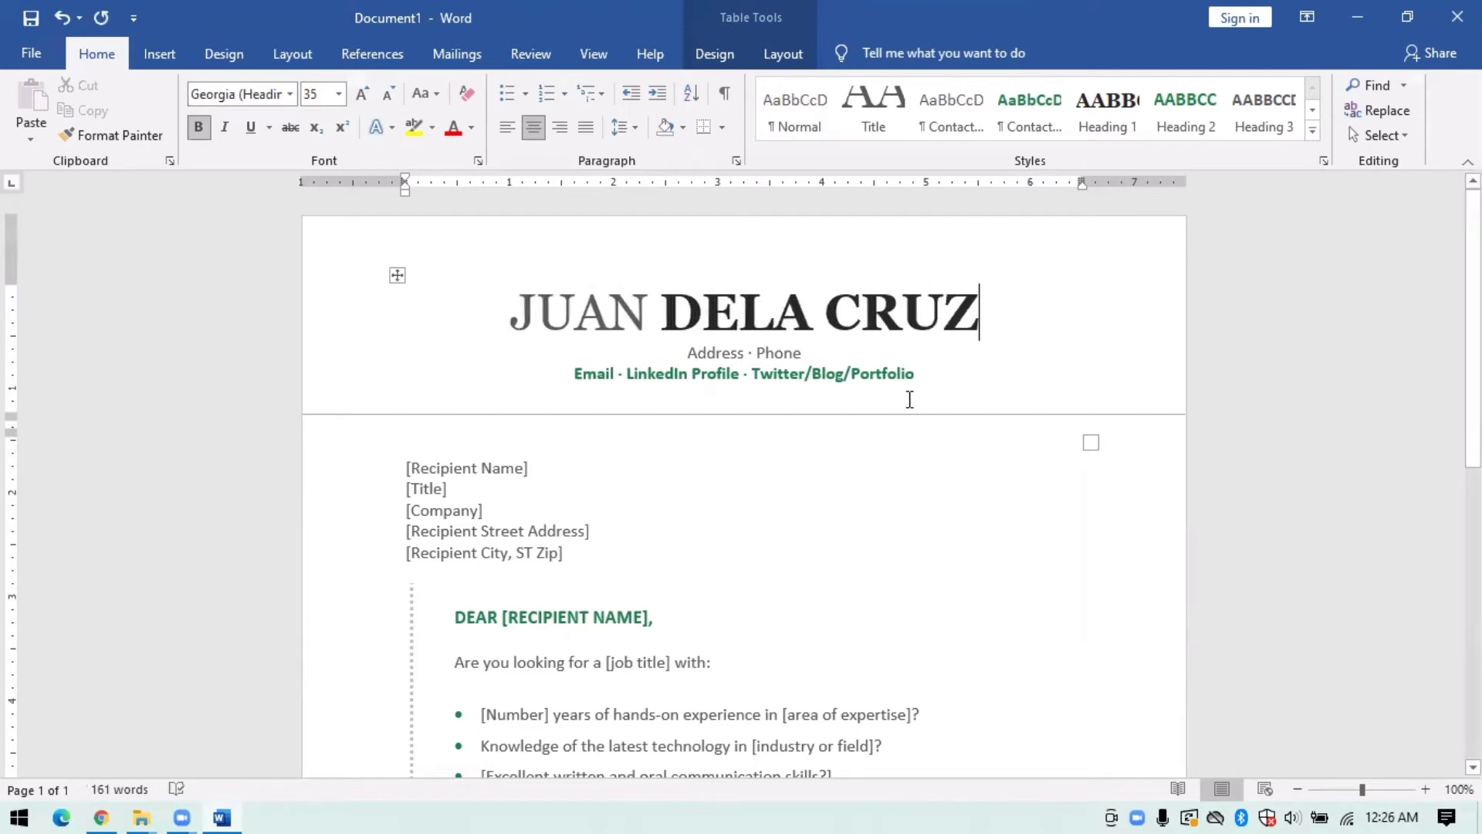
- Change the font of the letter text from the recipient details through the enclosure line to Book Antiqua
scroll(796, 449, down, 3)
scroll(758, 434, up, 3)
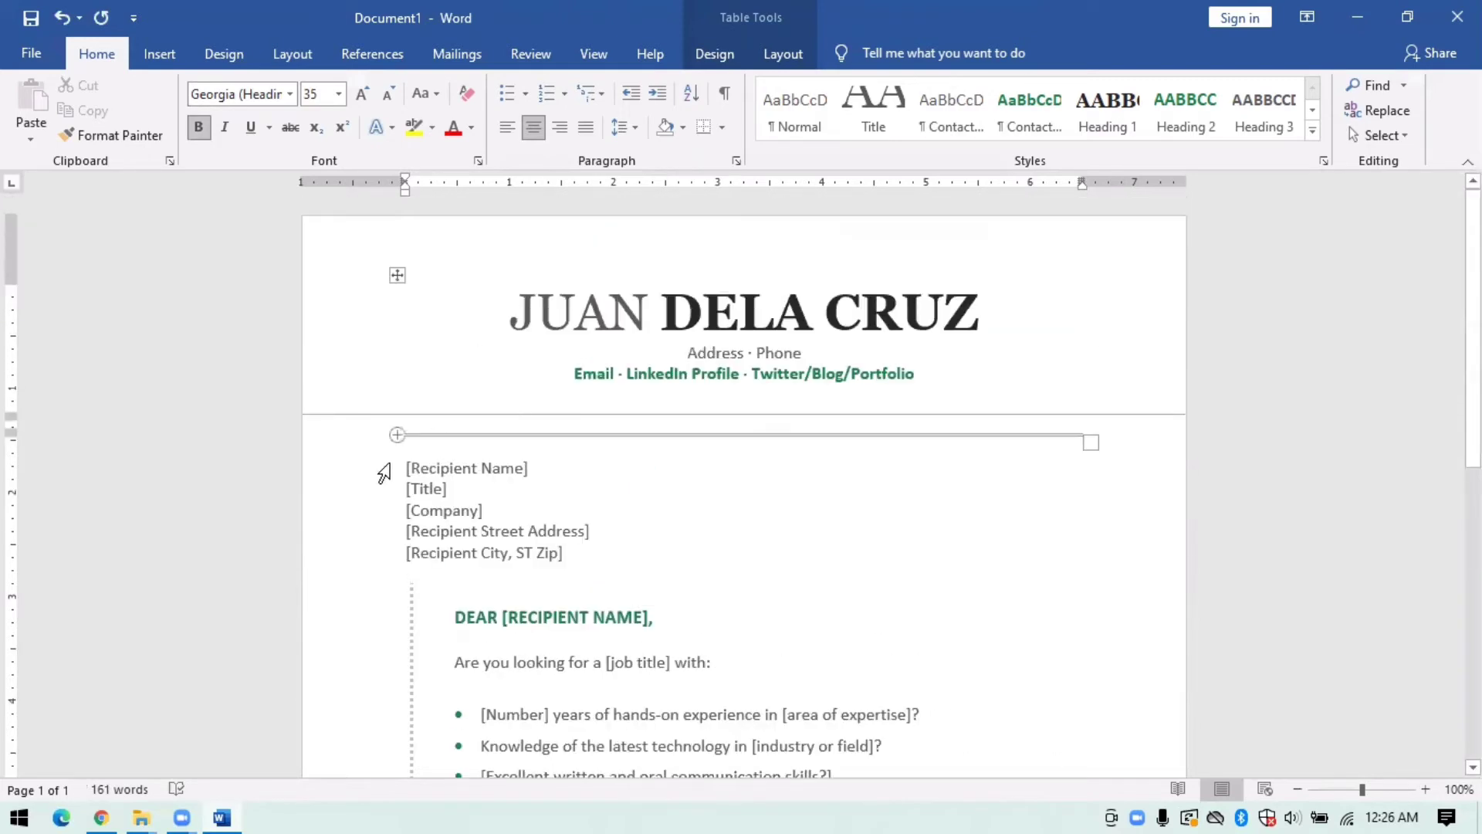
drag(399, 464, 867, 744)
scroll(867, 745, down, 10)
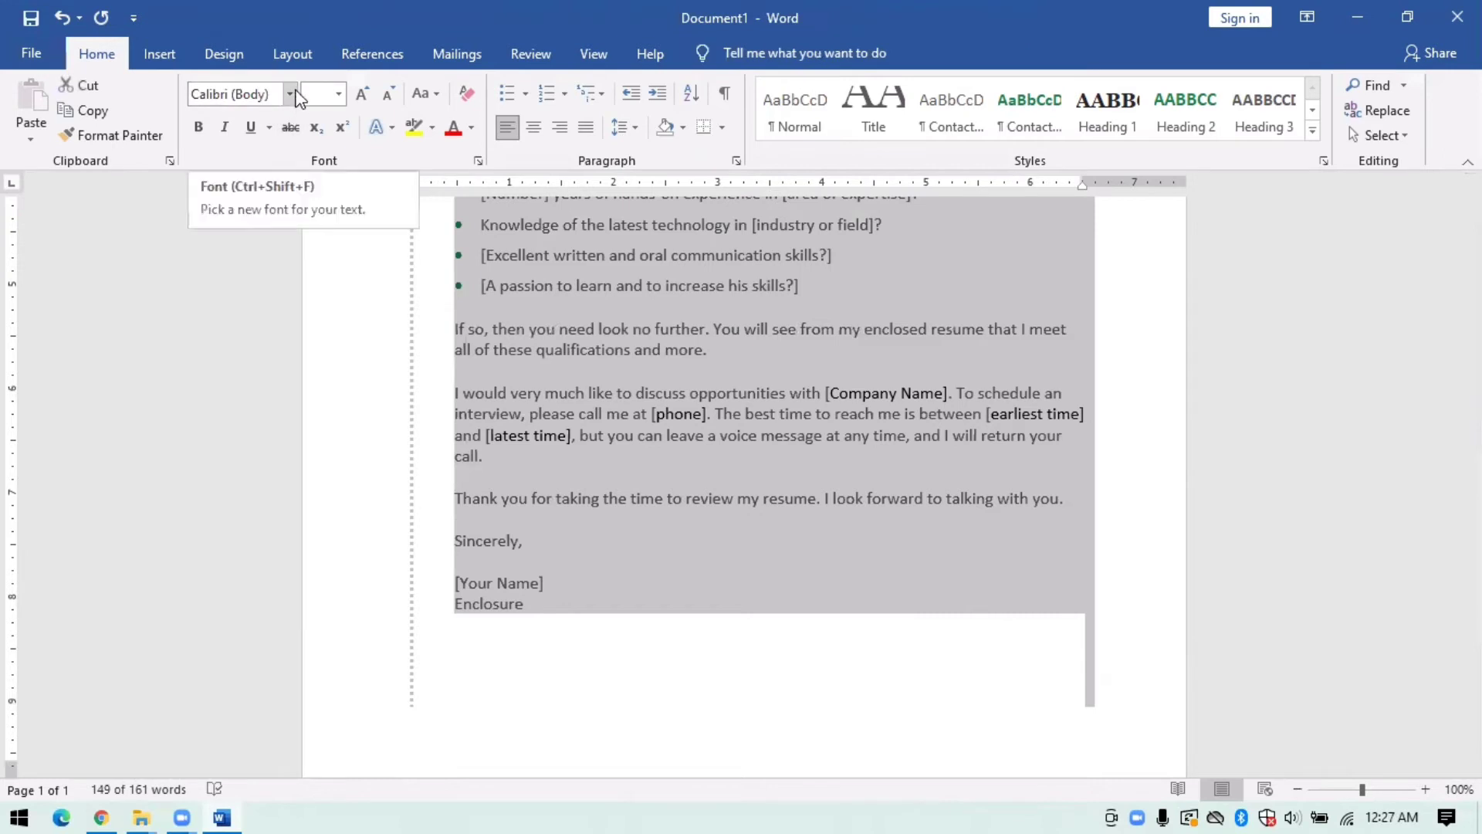
click(289, 94)
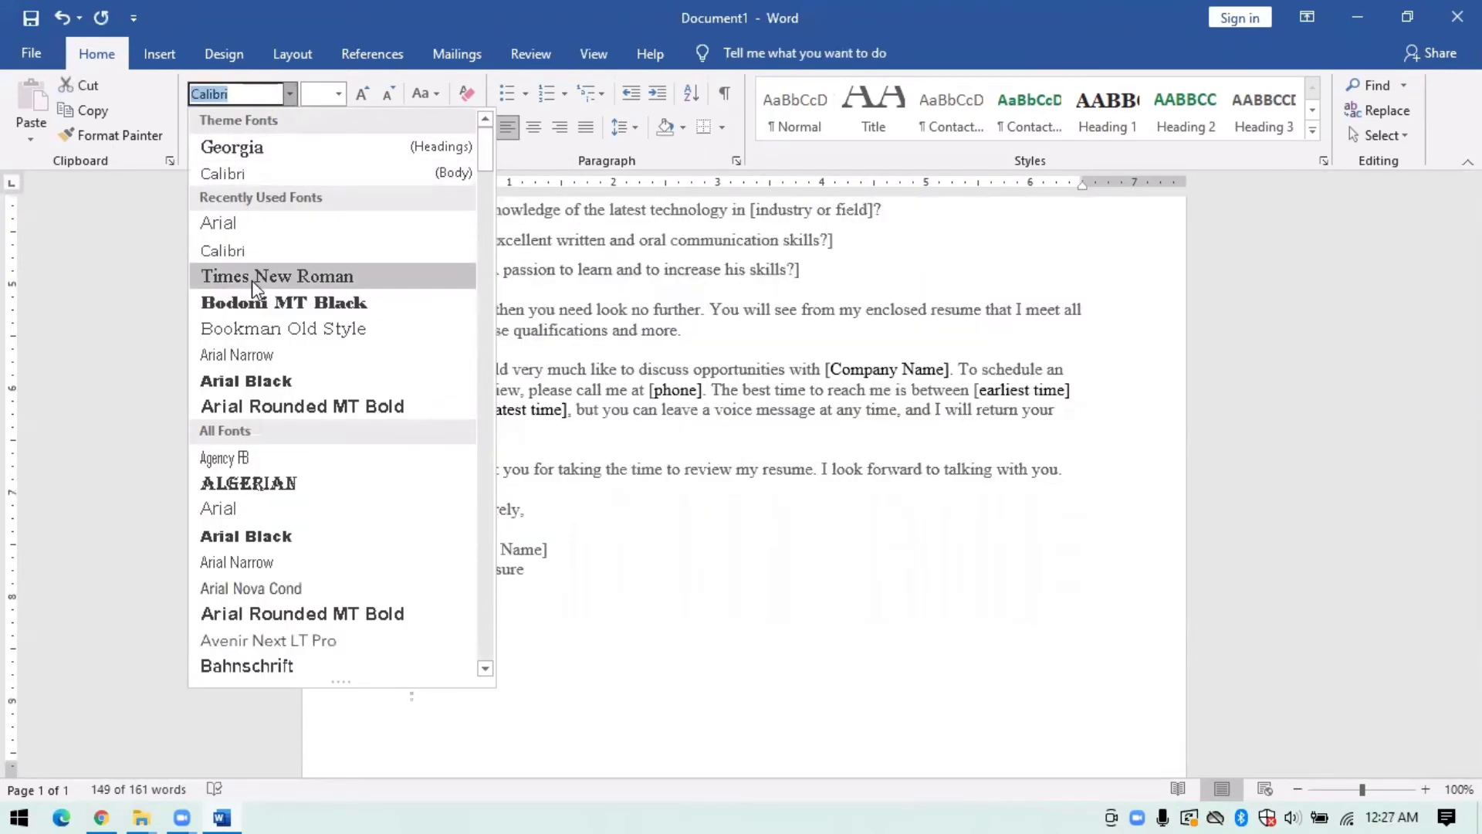
scroll(263, 518, down, 3)
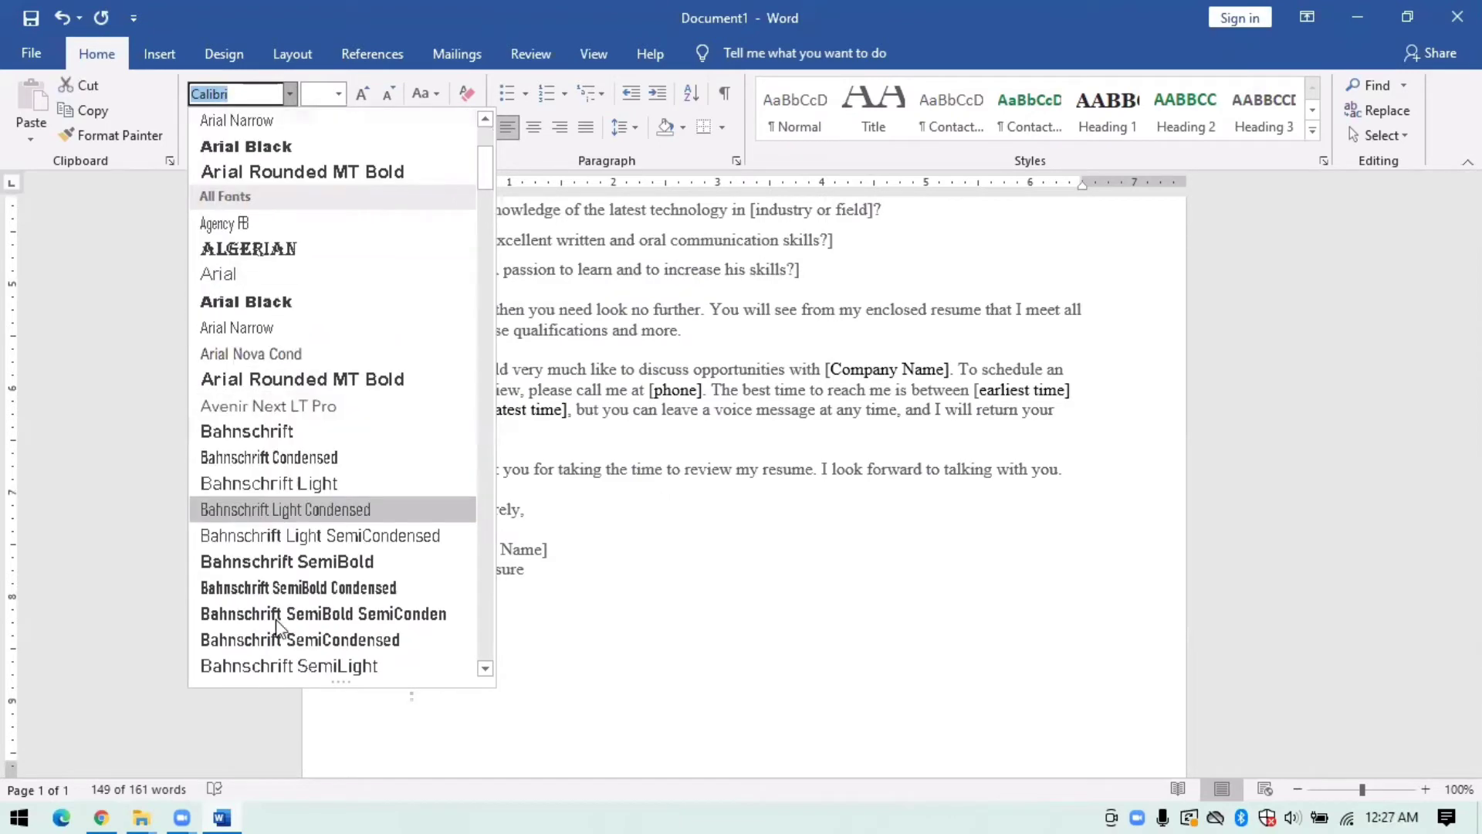
scroll(249, 459, down, 3)
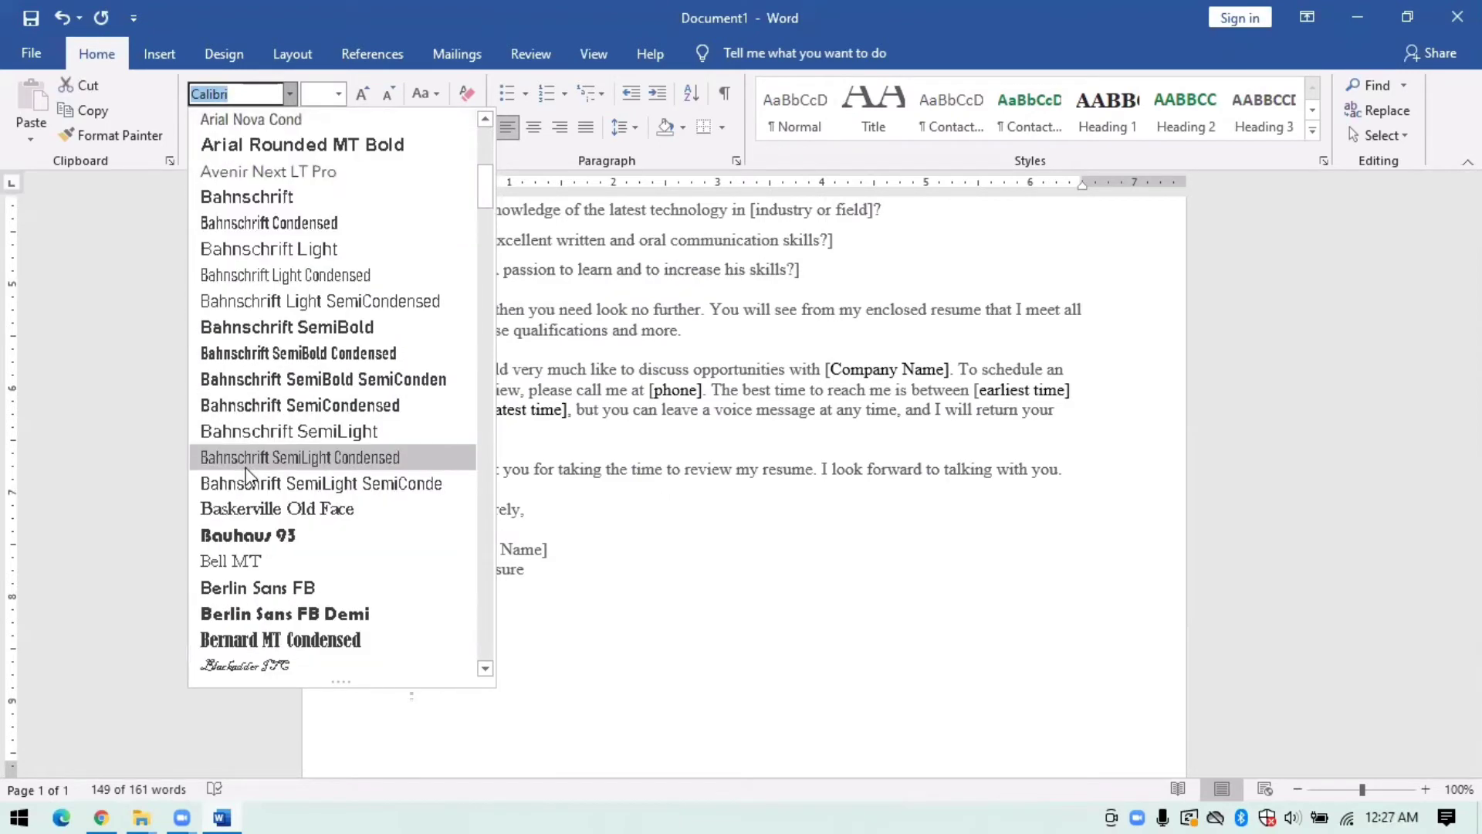
scroll(259, 443, down, 3)
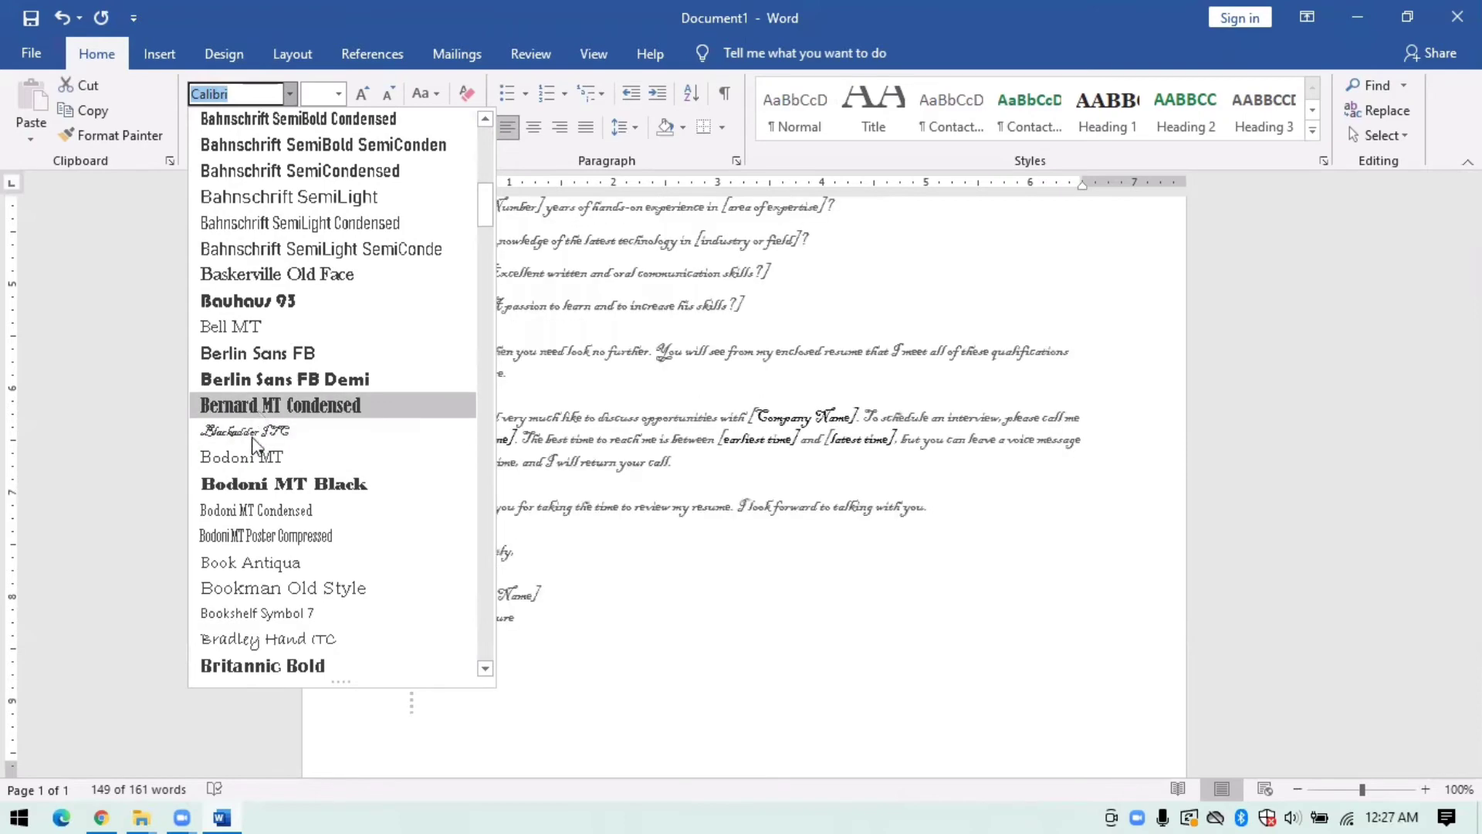
click(255, 563)
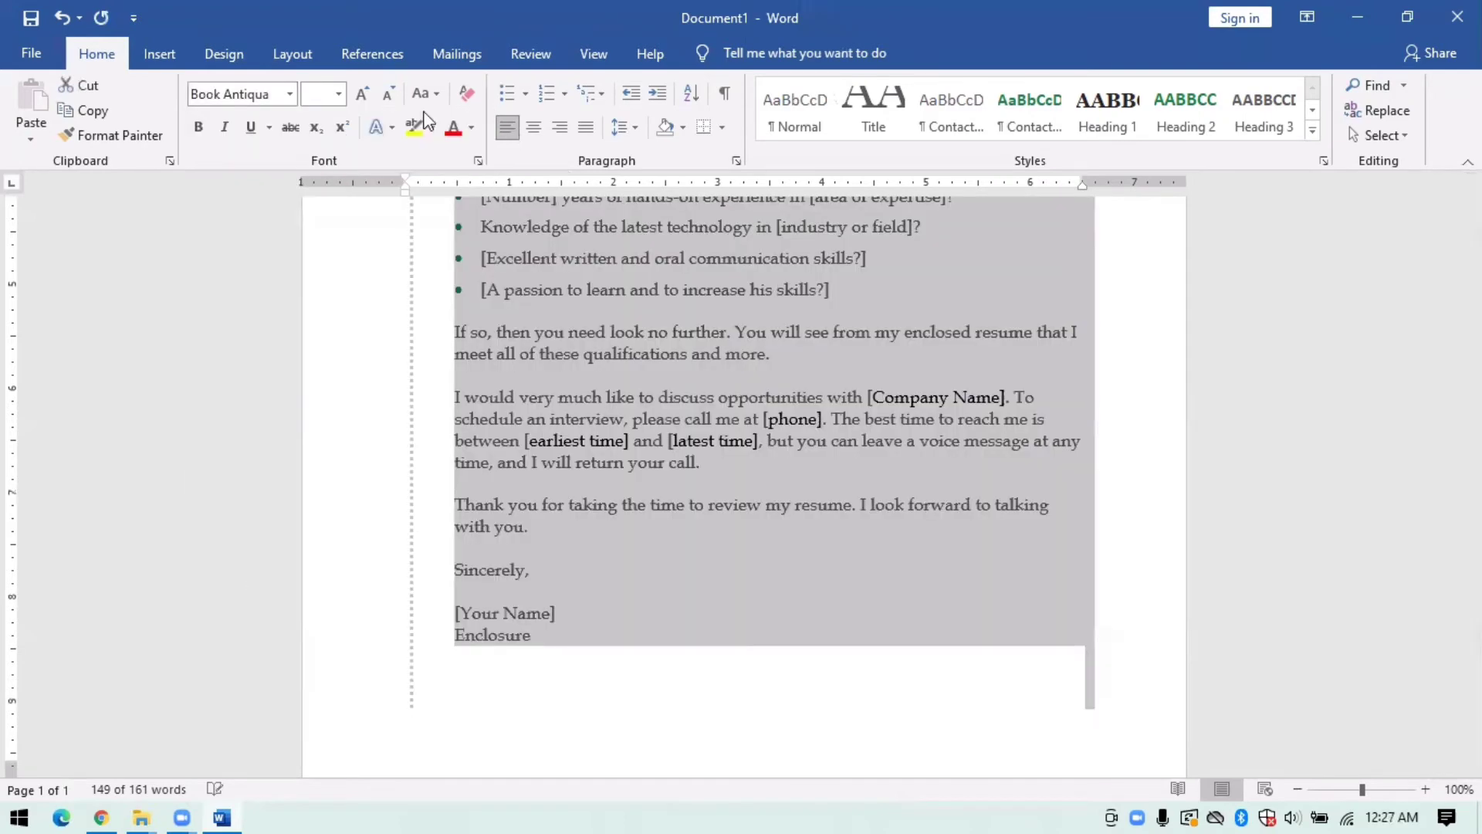
- Set the selected letter text to size 18, and shrink its font by two size steps
click(339, 94)
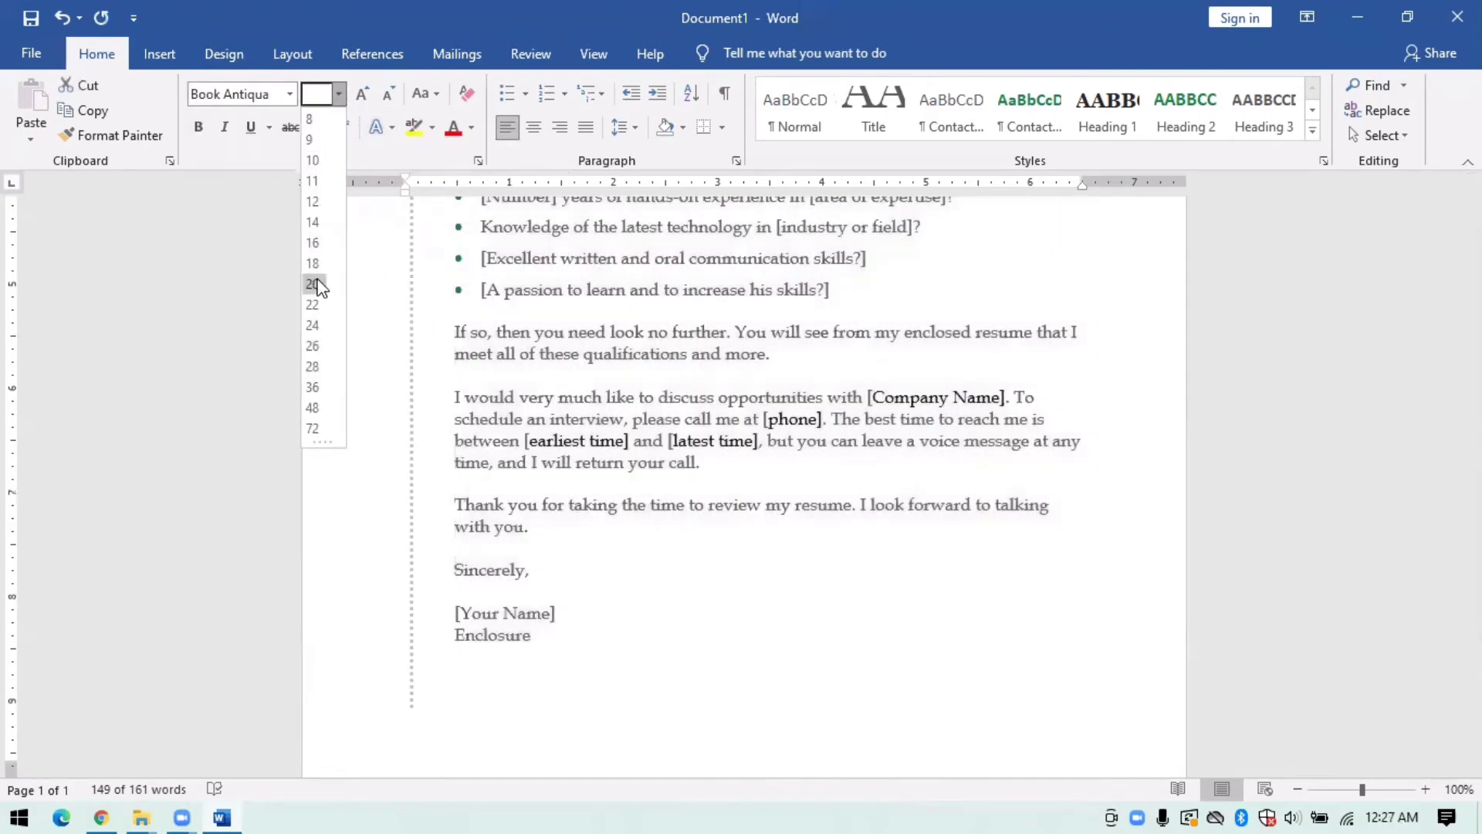
click(311, 263)
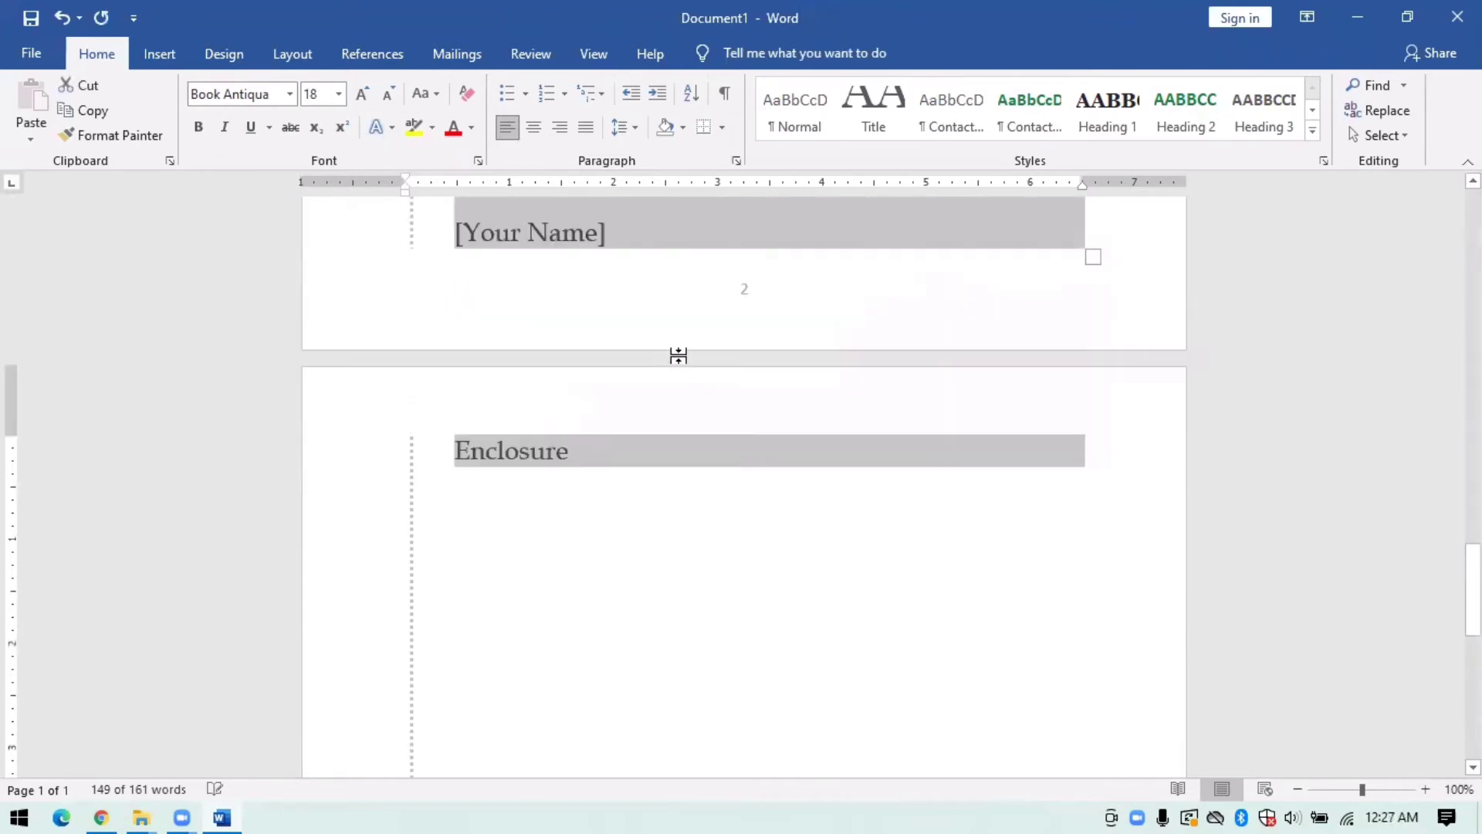
click(390, 97)
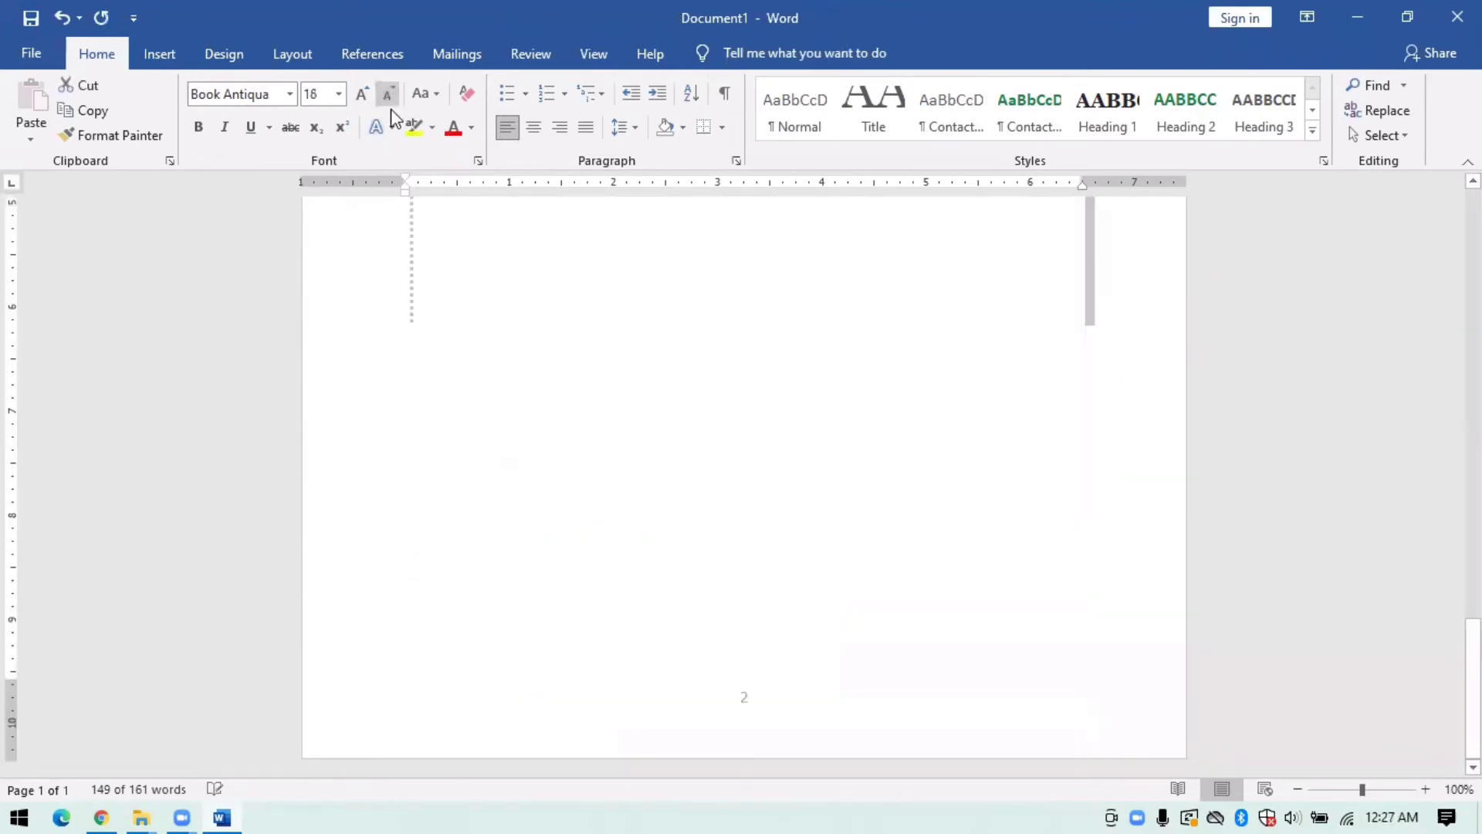
scroll(837, 397, up, 6)
scroll(697, 480, up, 4)
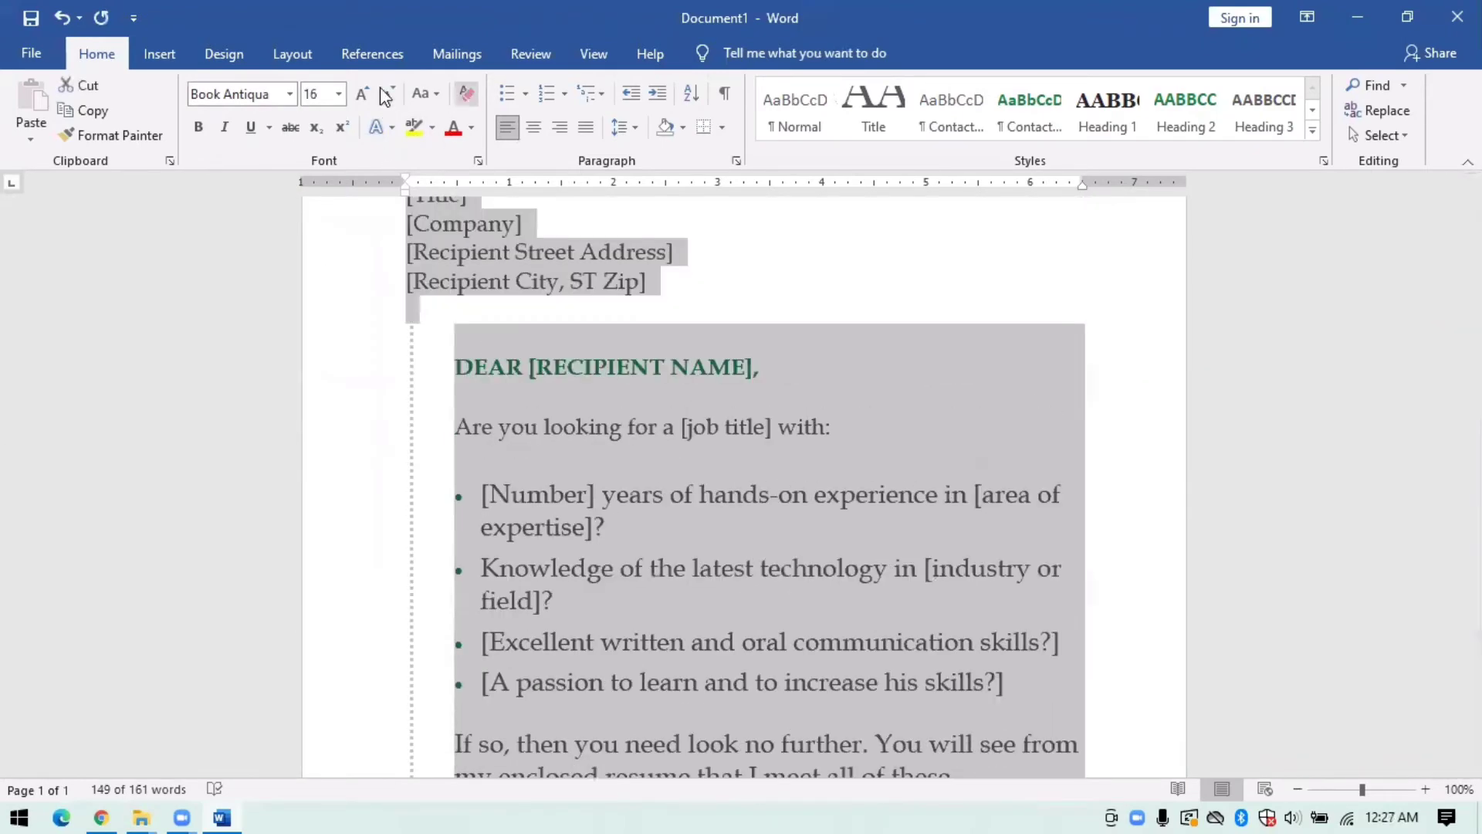
click(387, 95)
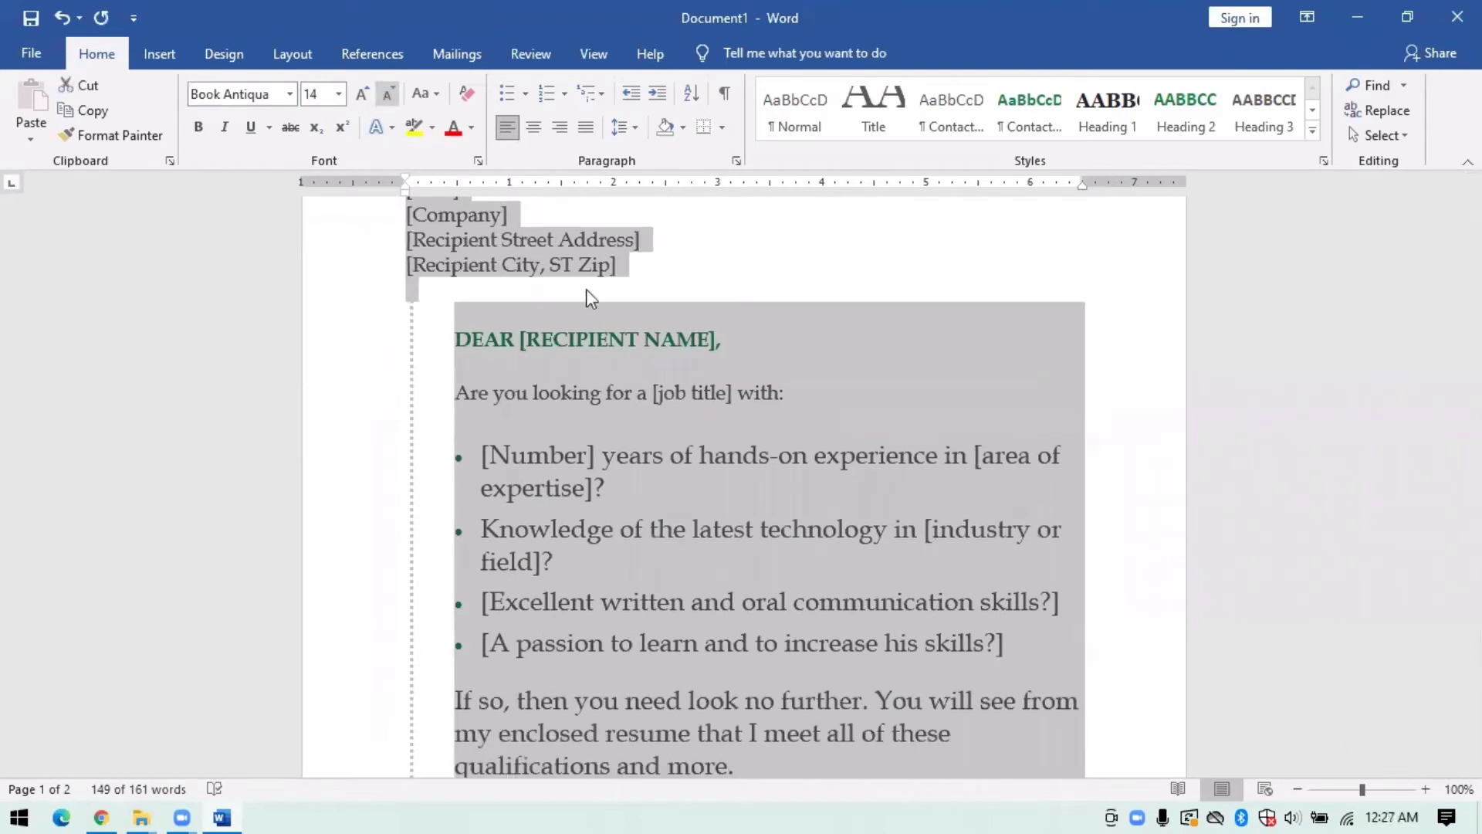
- Look over the reformatted letter from the heading down to the closing lines
scroll(692, 462, down, 2)
scroll(751, 258, down, 3)
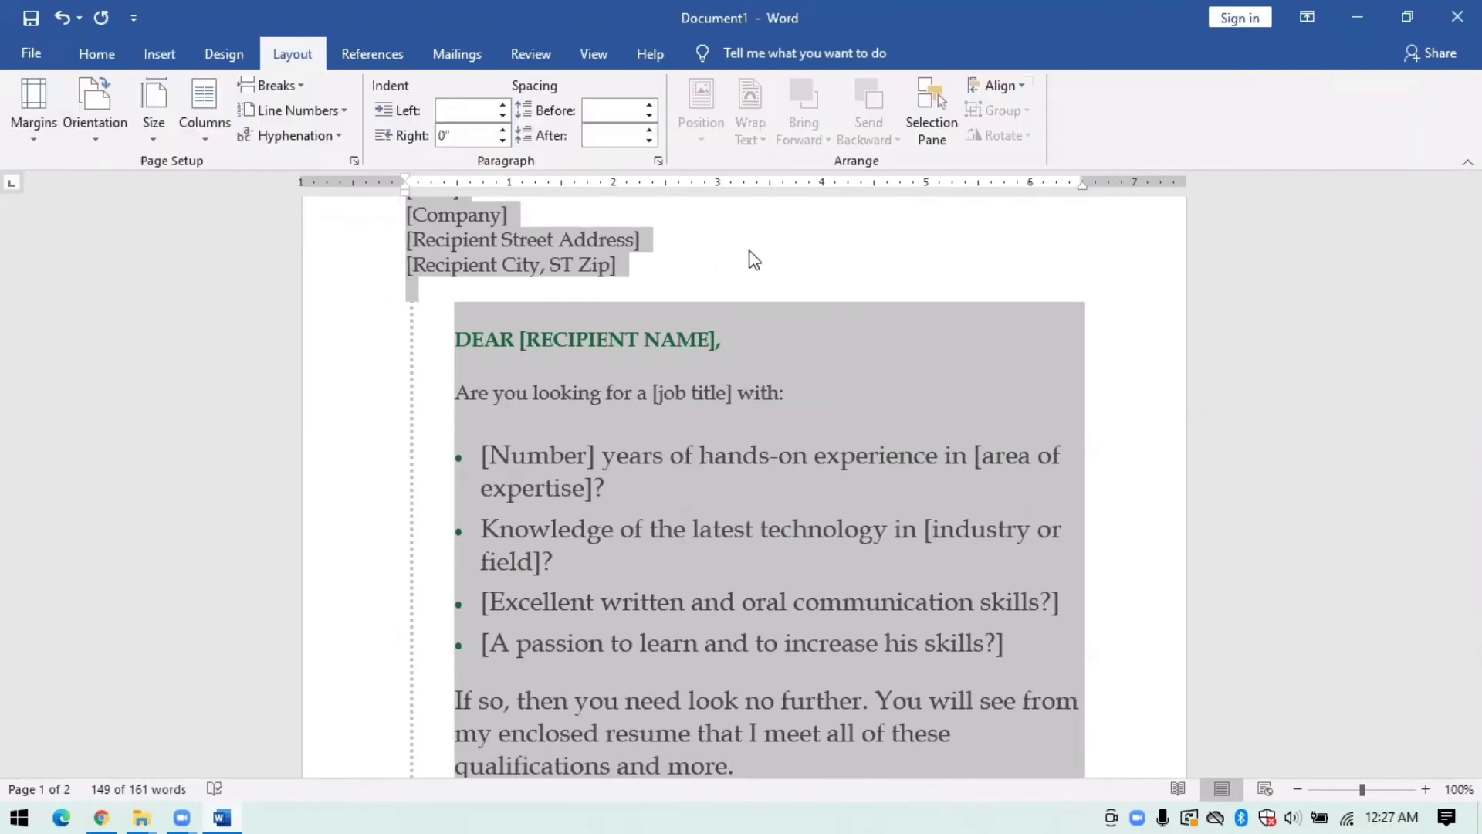
scroll(755, 324, up, 4)
drag(757, 331, 840, 423)
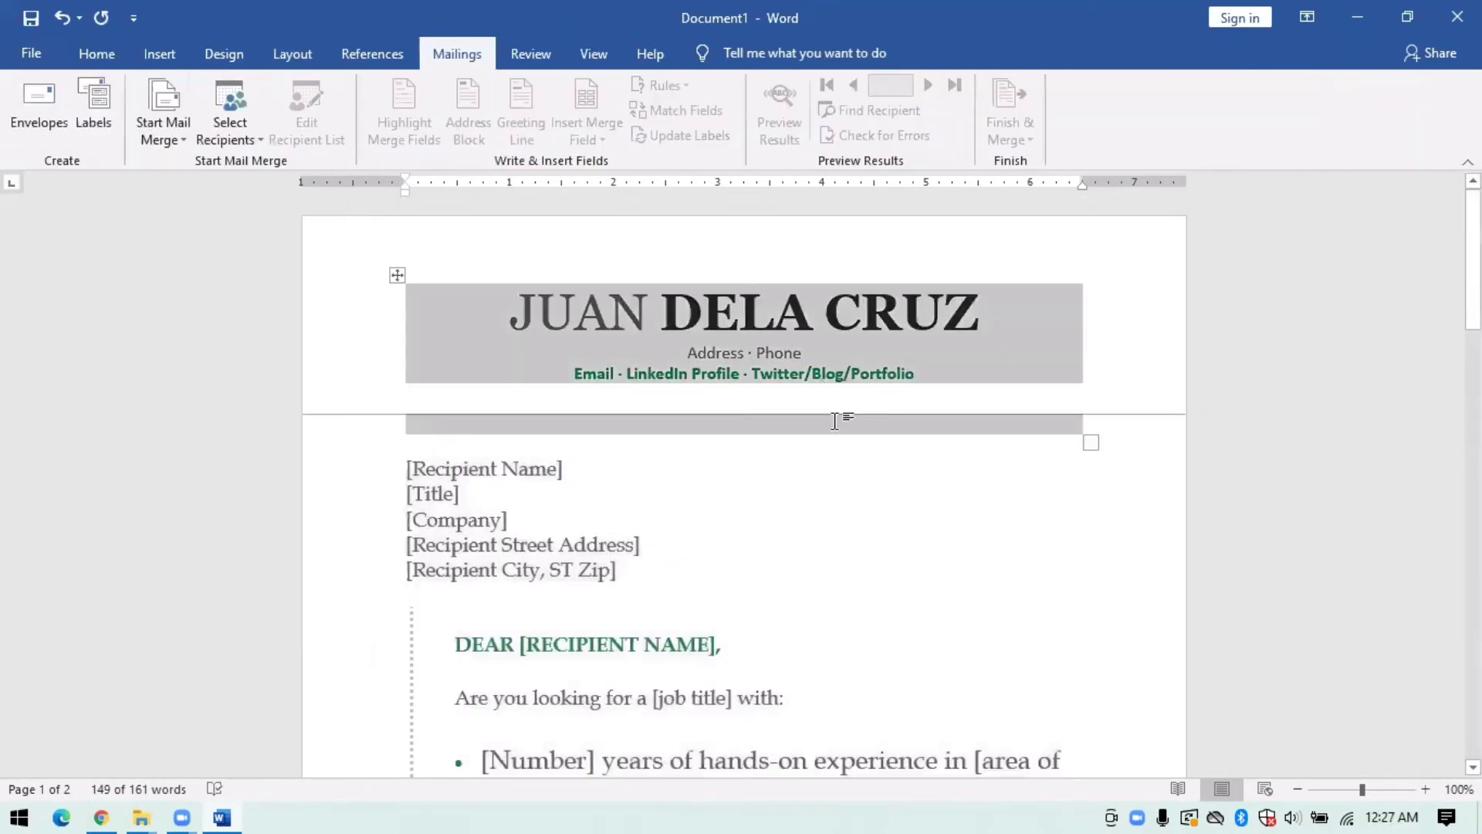
click(719, 577)
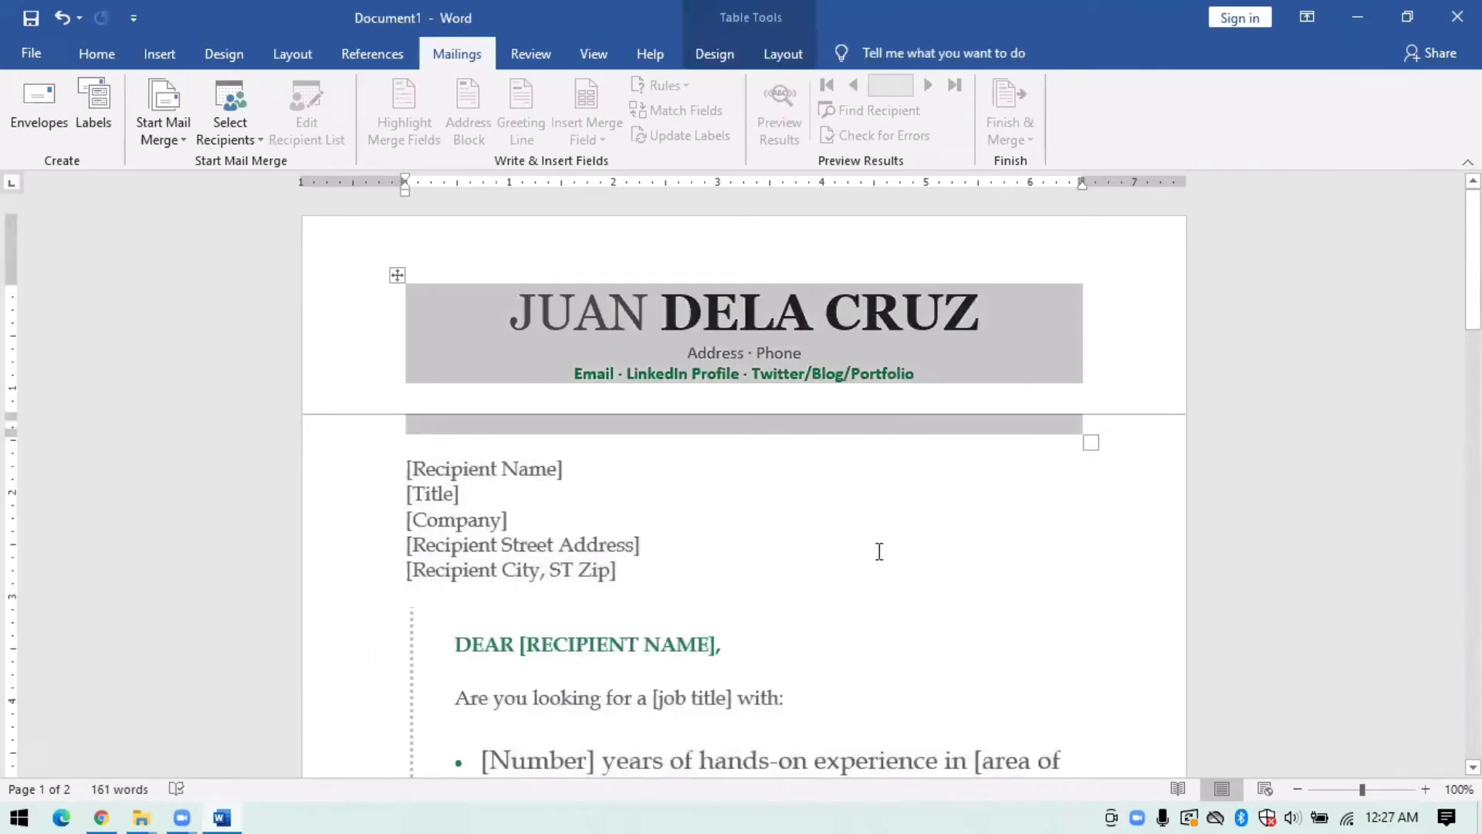
scroll(880, 551, down, 15)
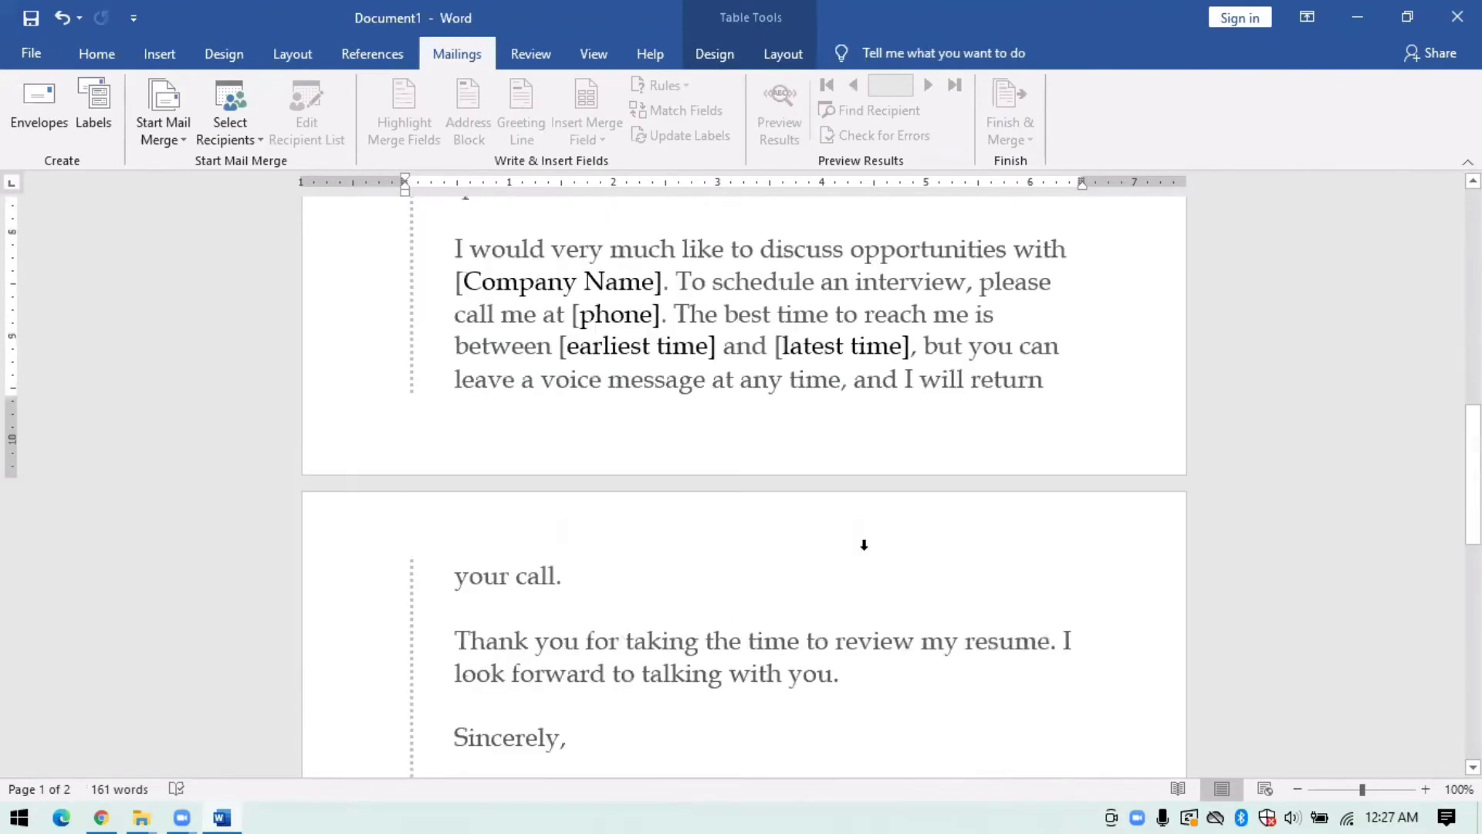
scroll(858, 540, up, 15)
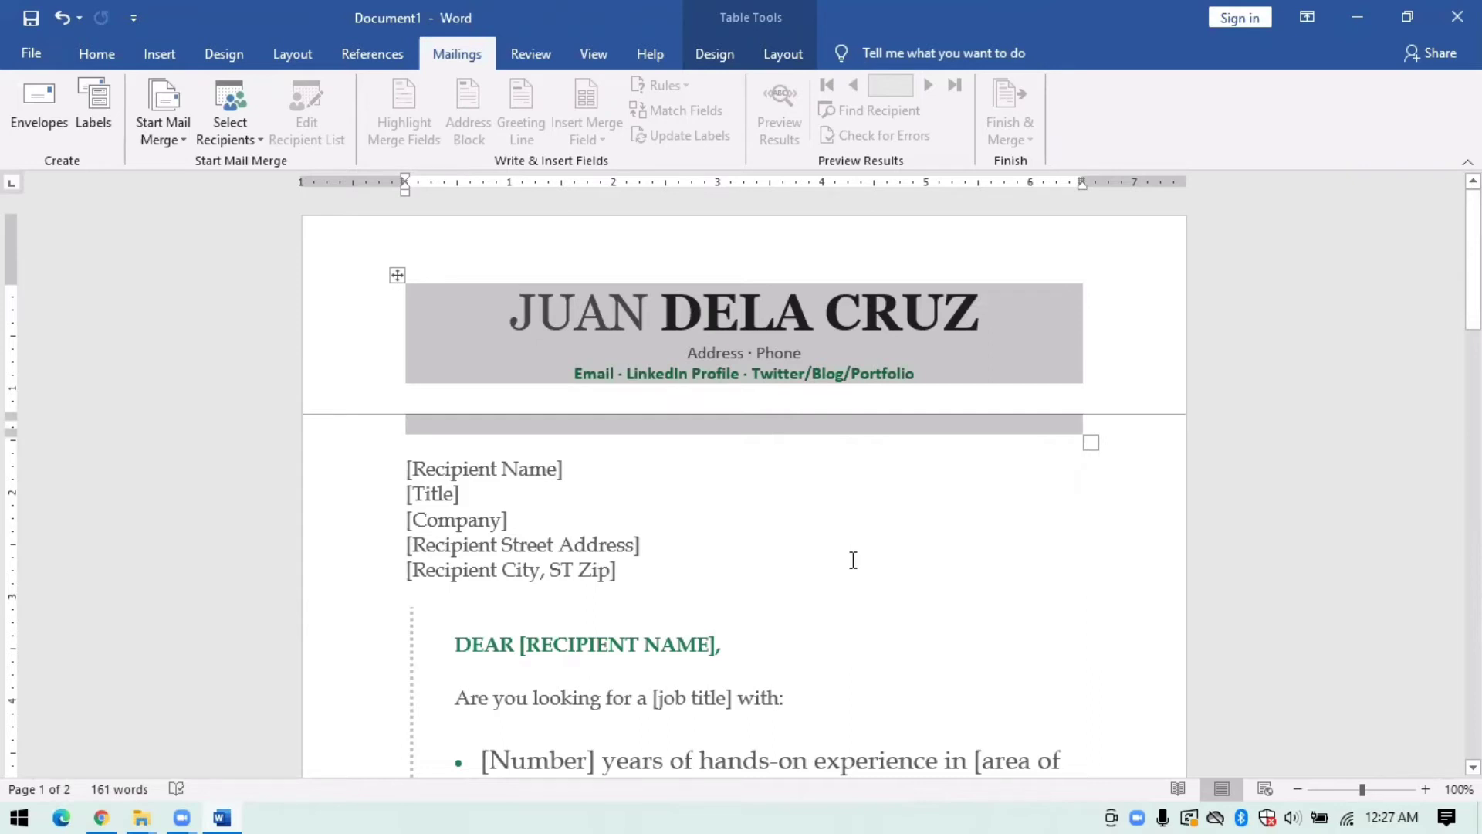
- Save the letter in today's recently used folder under the suggested file name, the applicant's full name
key(ctrl+s)
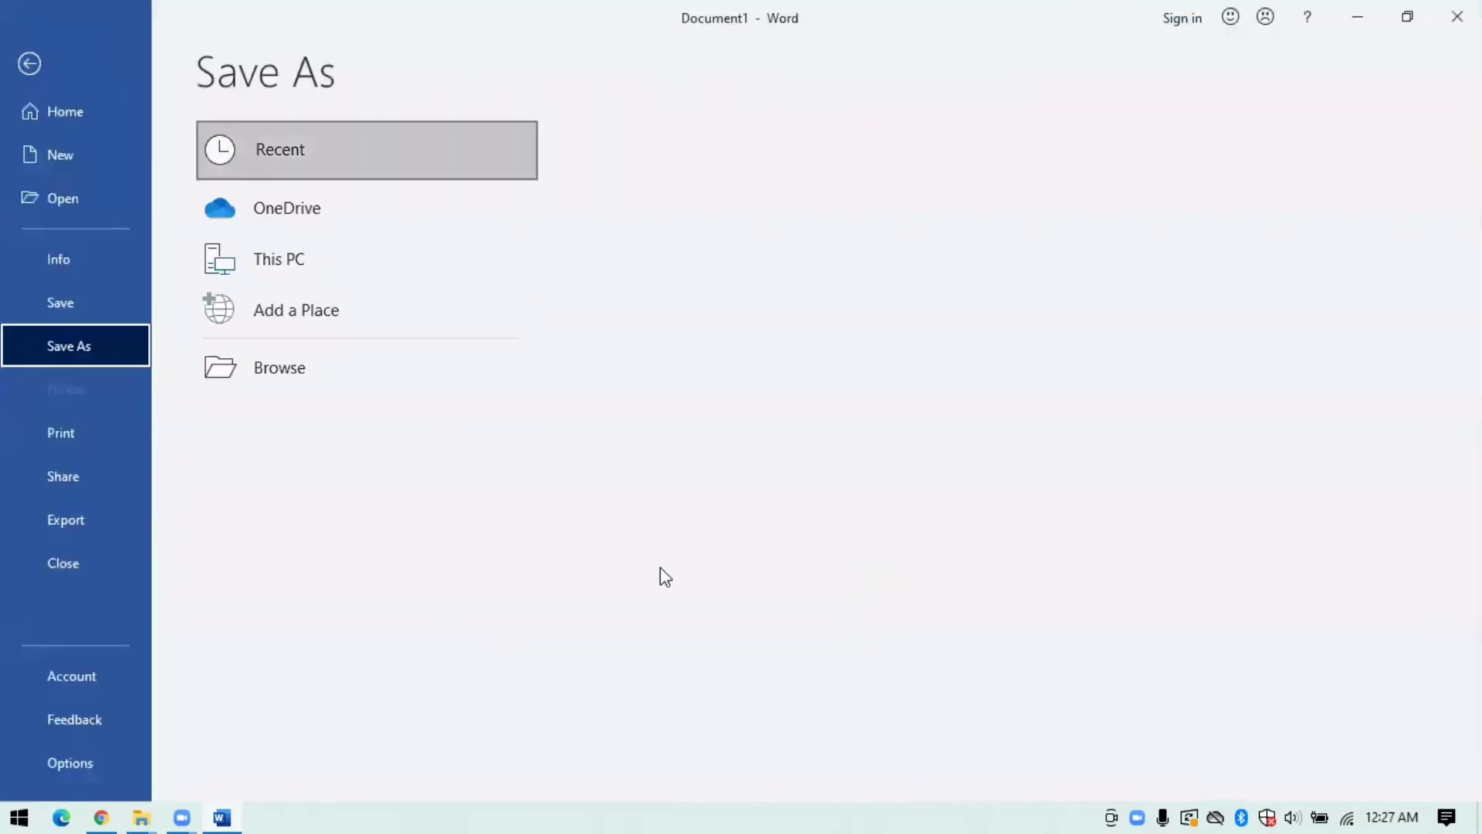
click(72, 312)
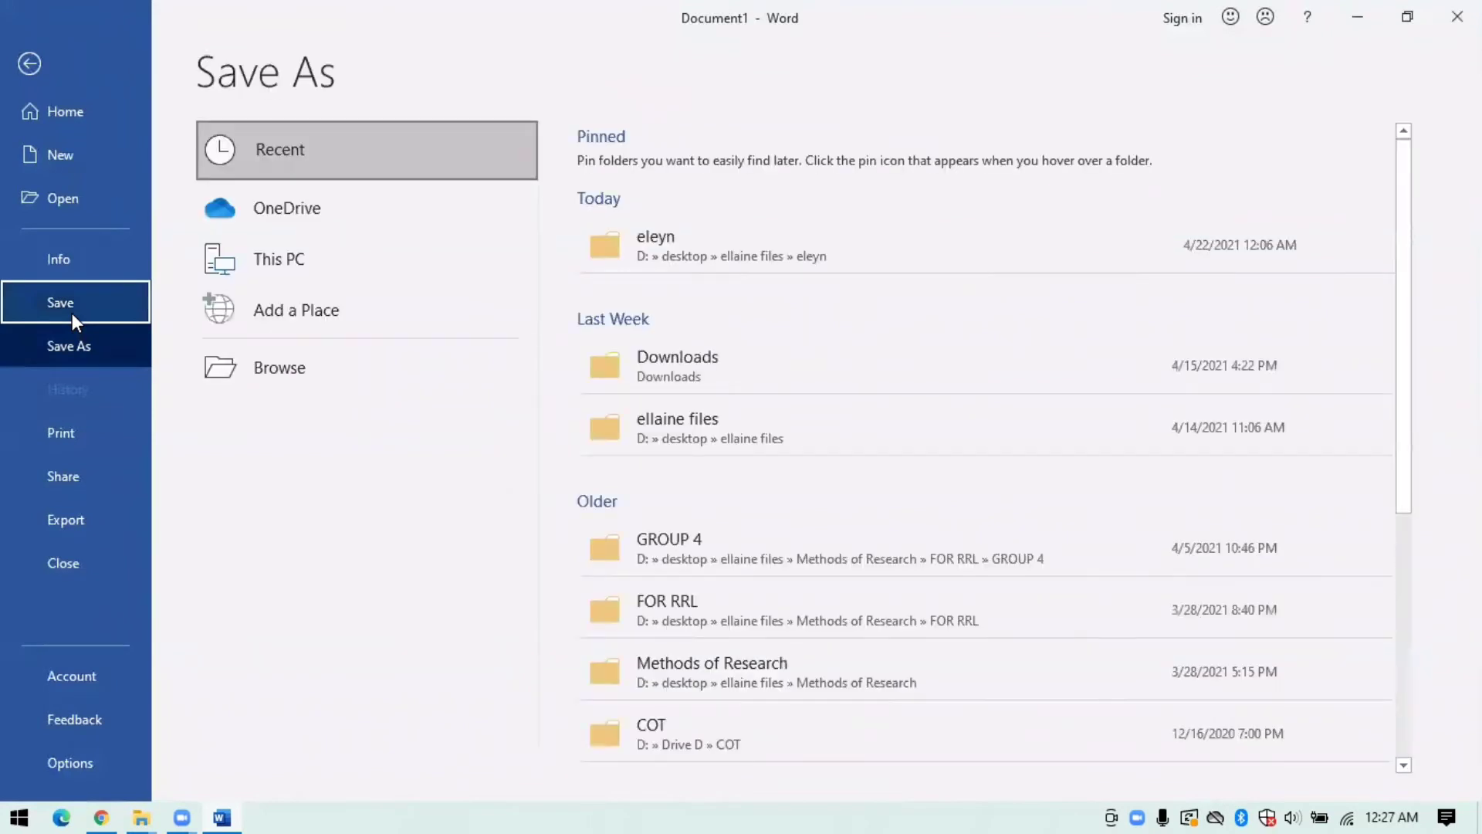
click(753, 263)
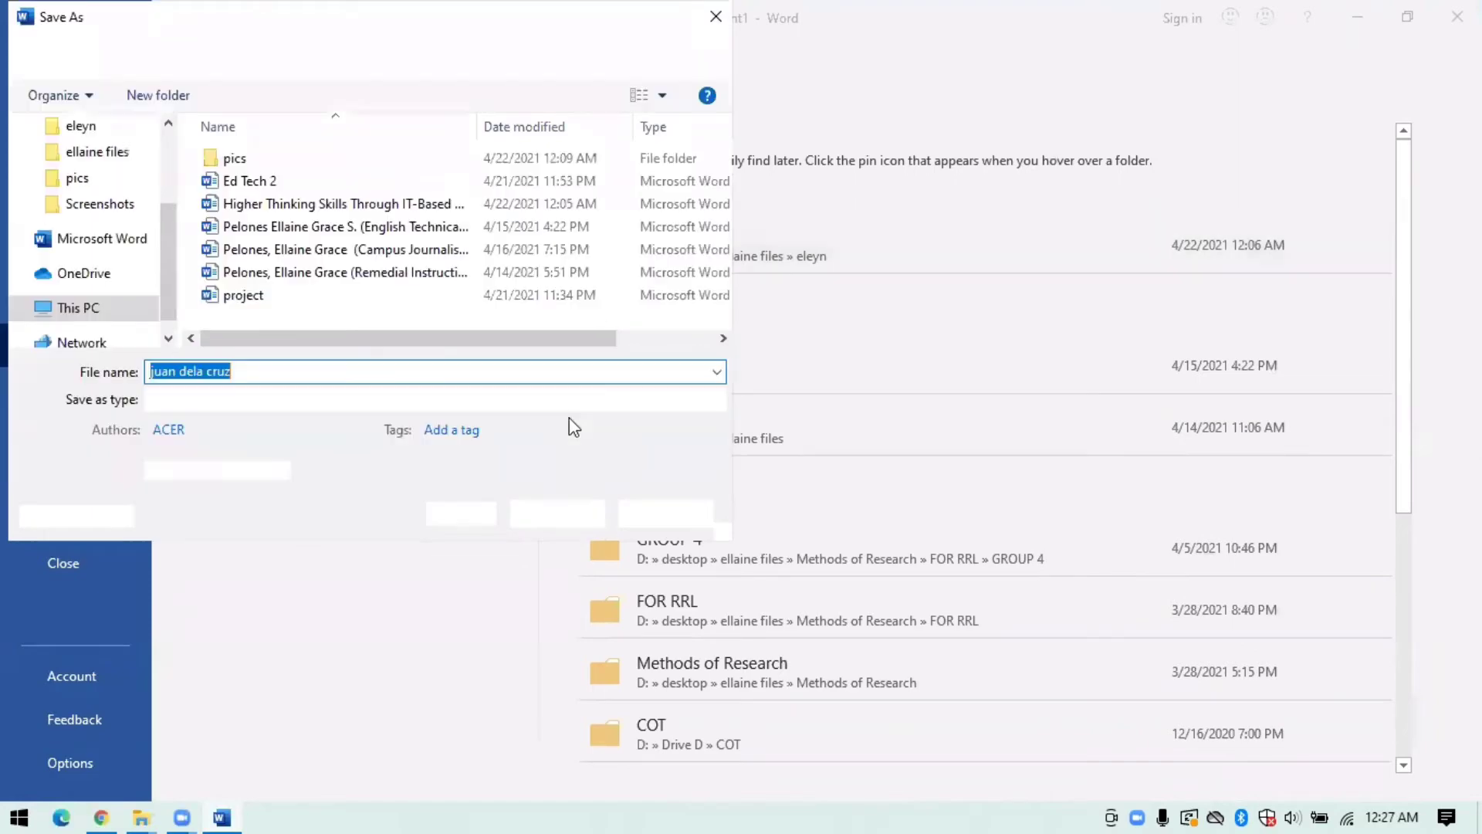
click(556, 513)
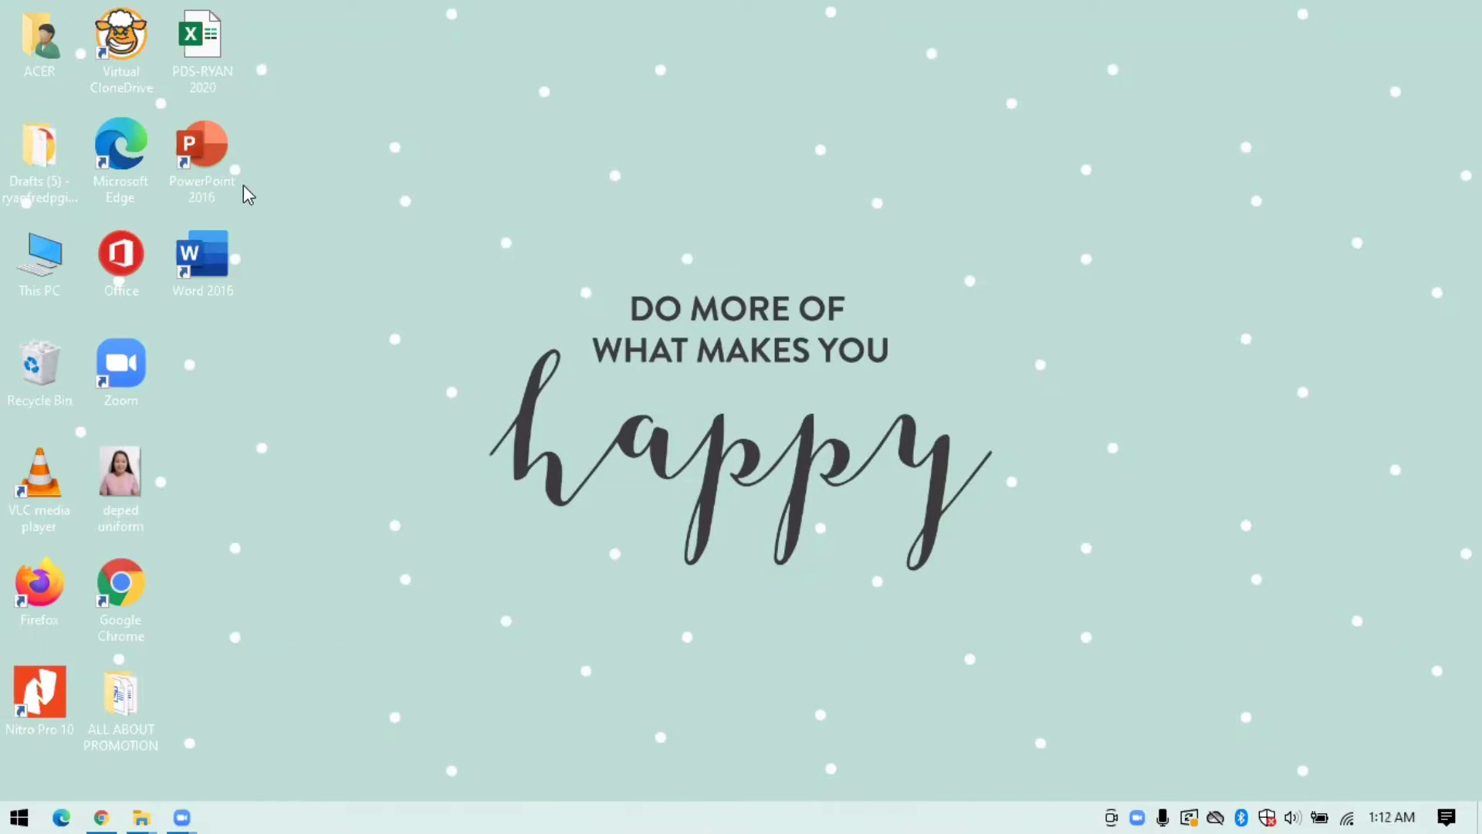
- Open PowerPoint, browse the available presentation themes, and create a blank presentation
double_click(214, 170)
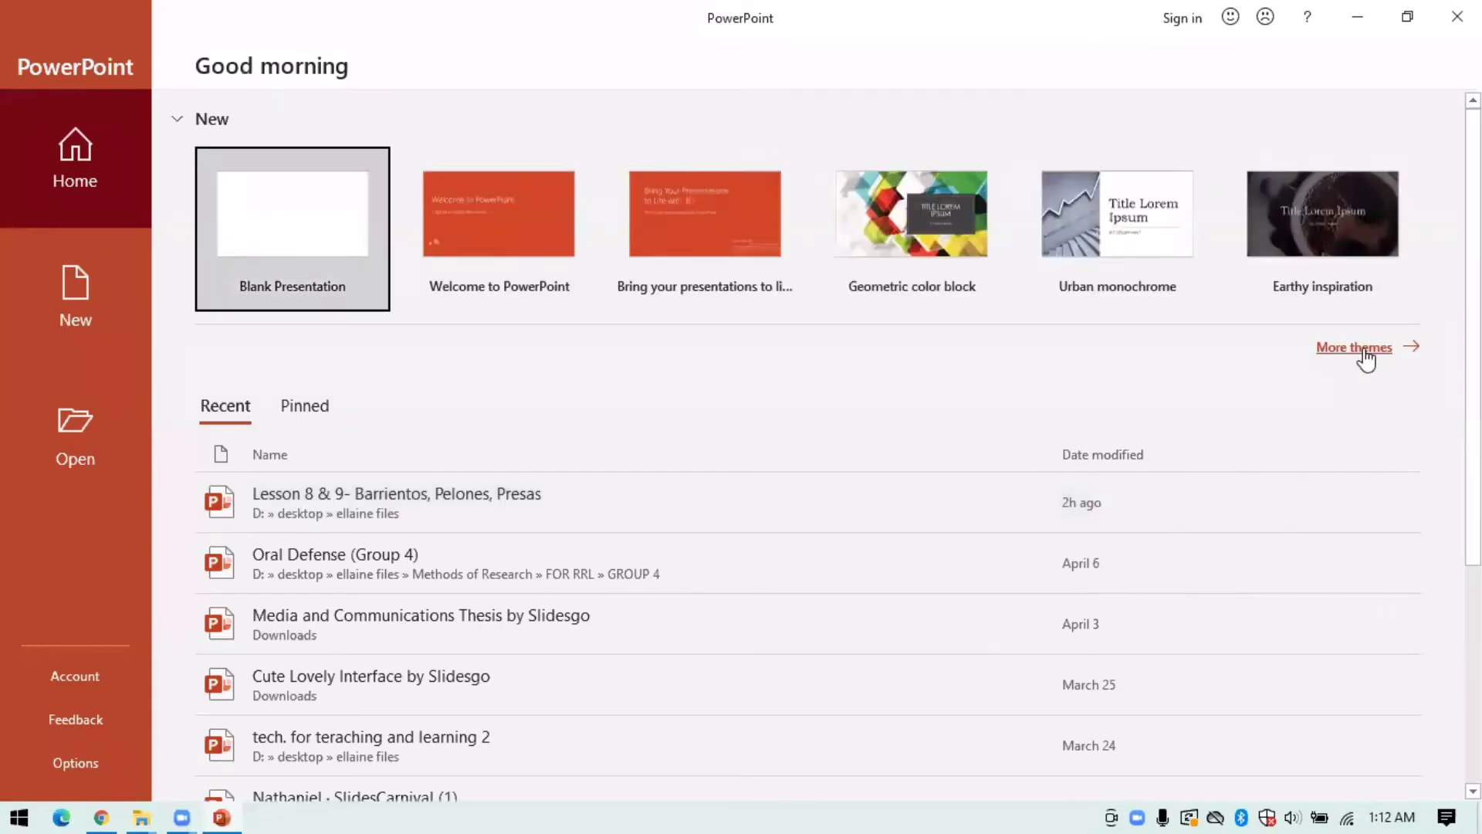
click(1363, 349)
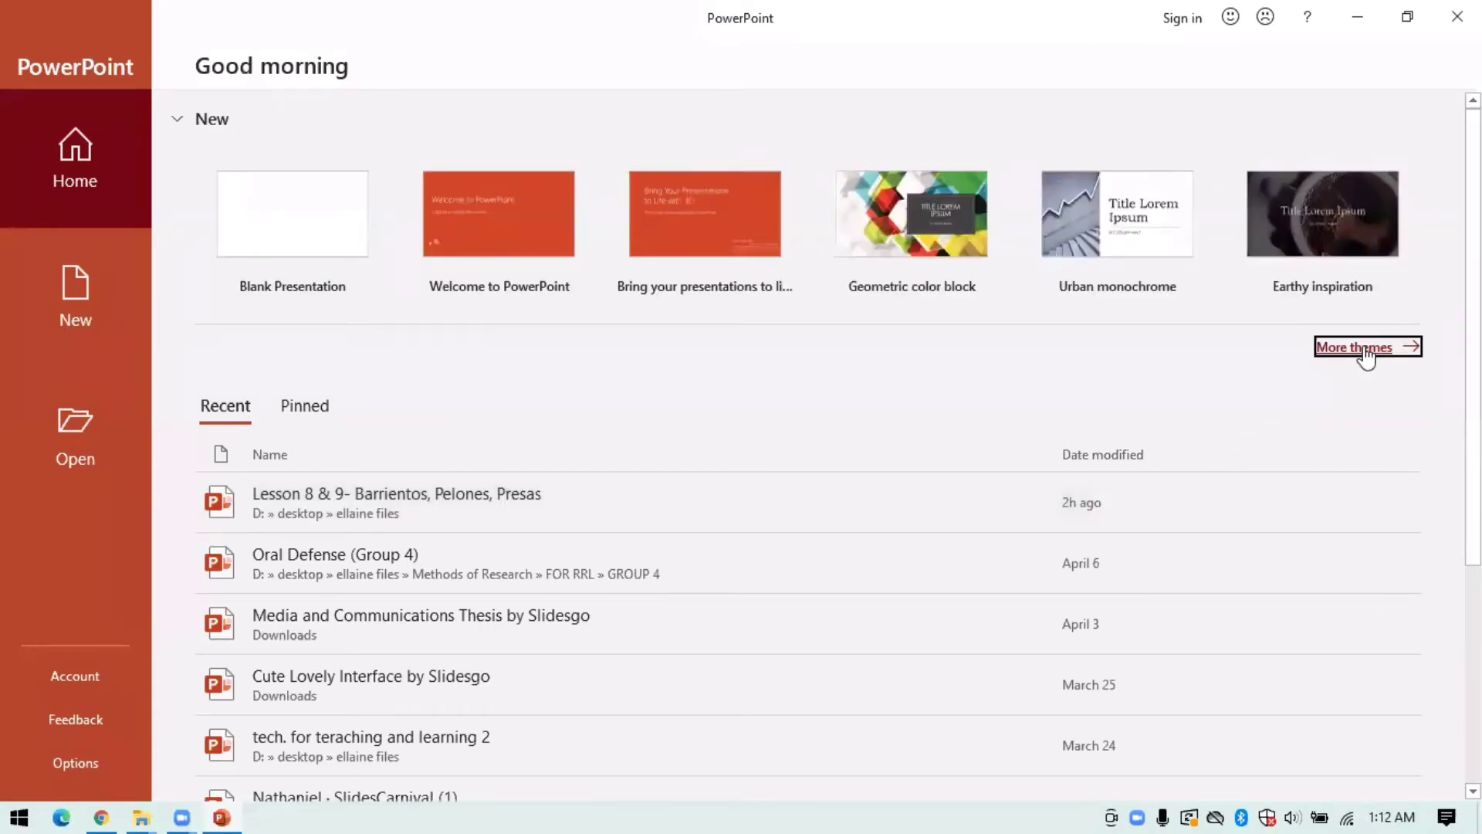
scroll(640, 484, down, 9)
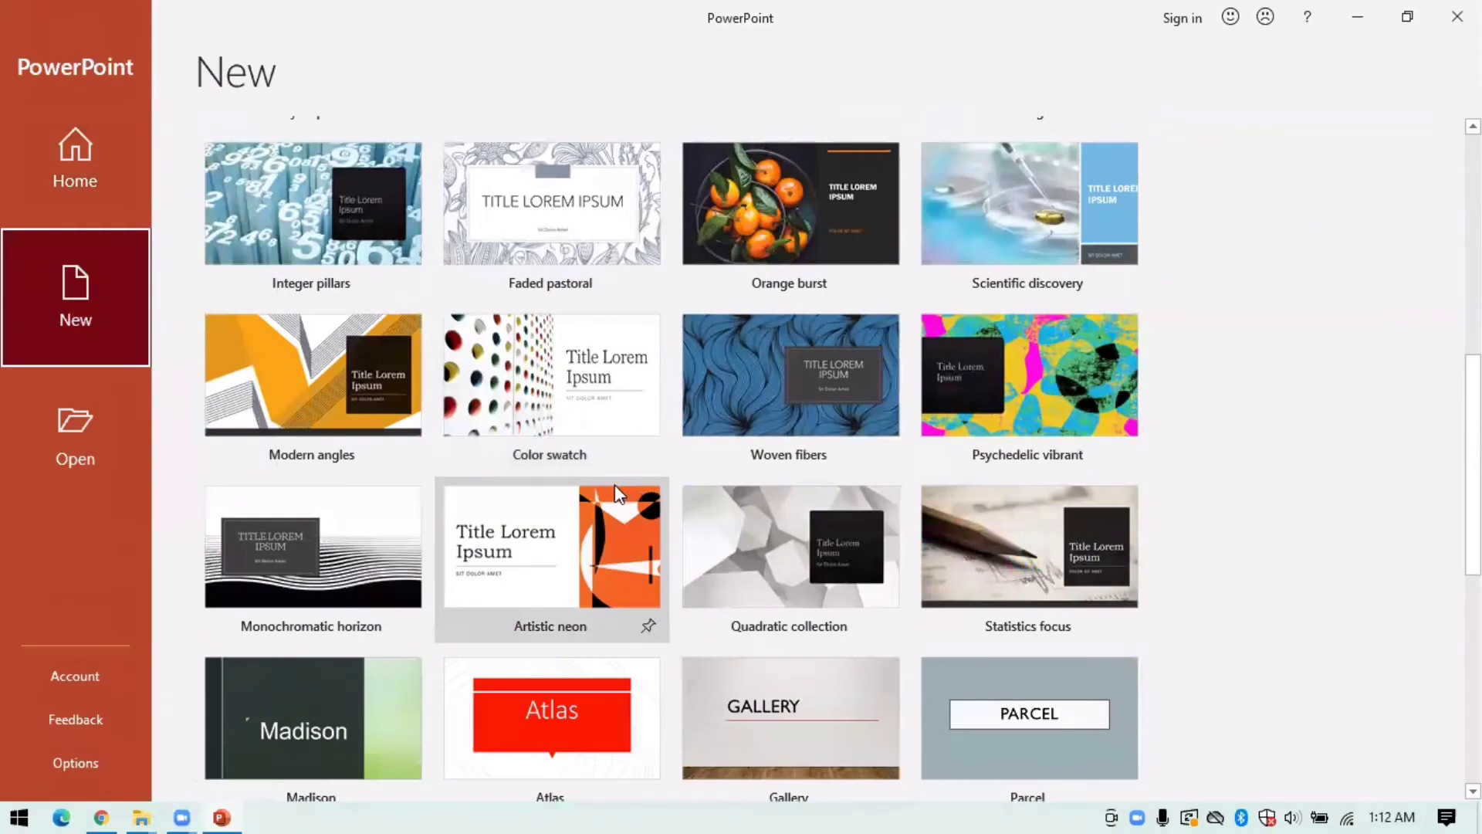
scroll(610, 484, down, 5)
scroll(603, 494, down, 3)
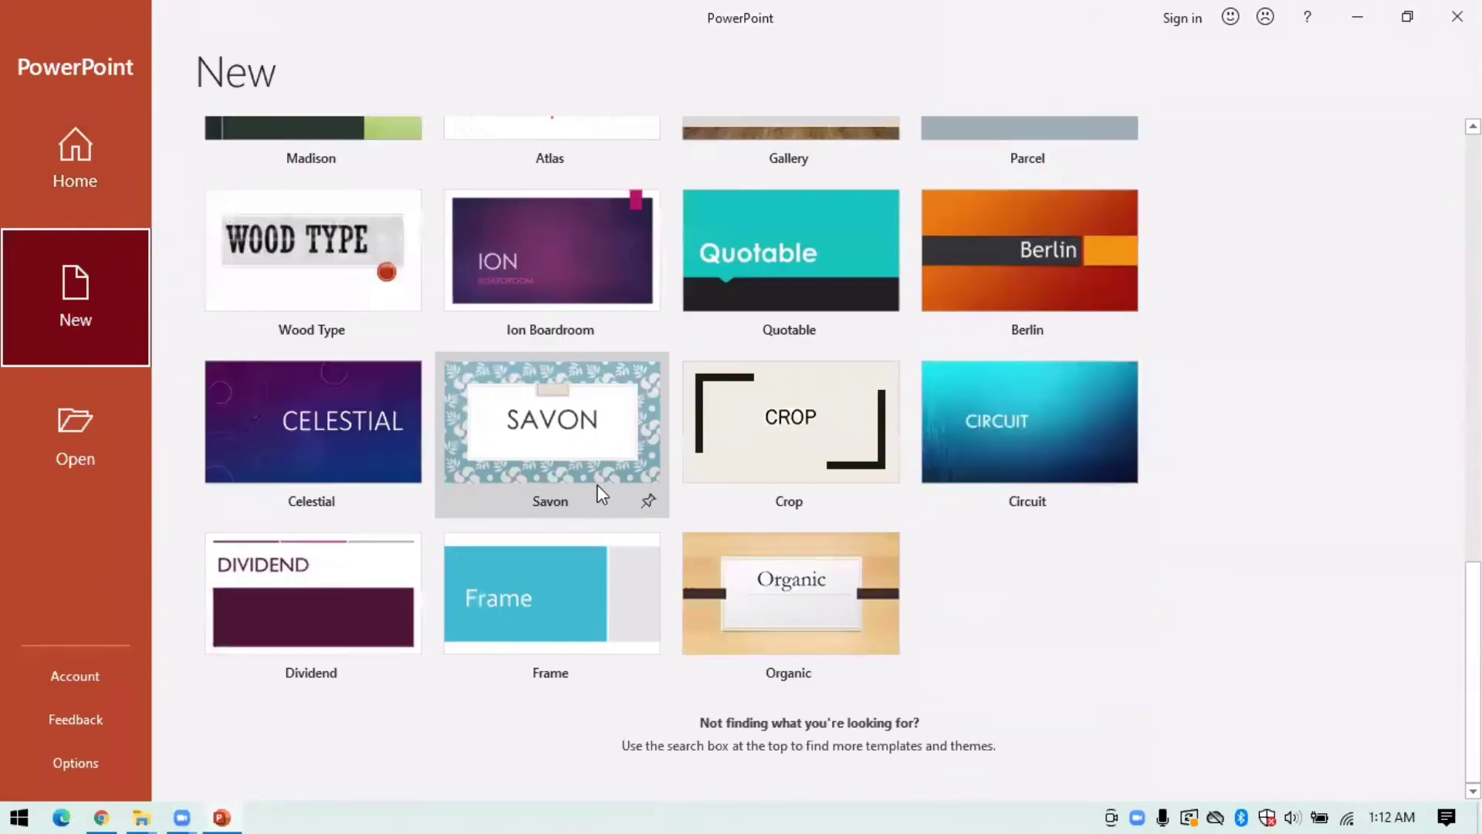
scroll(602, 494, up, 17)
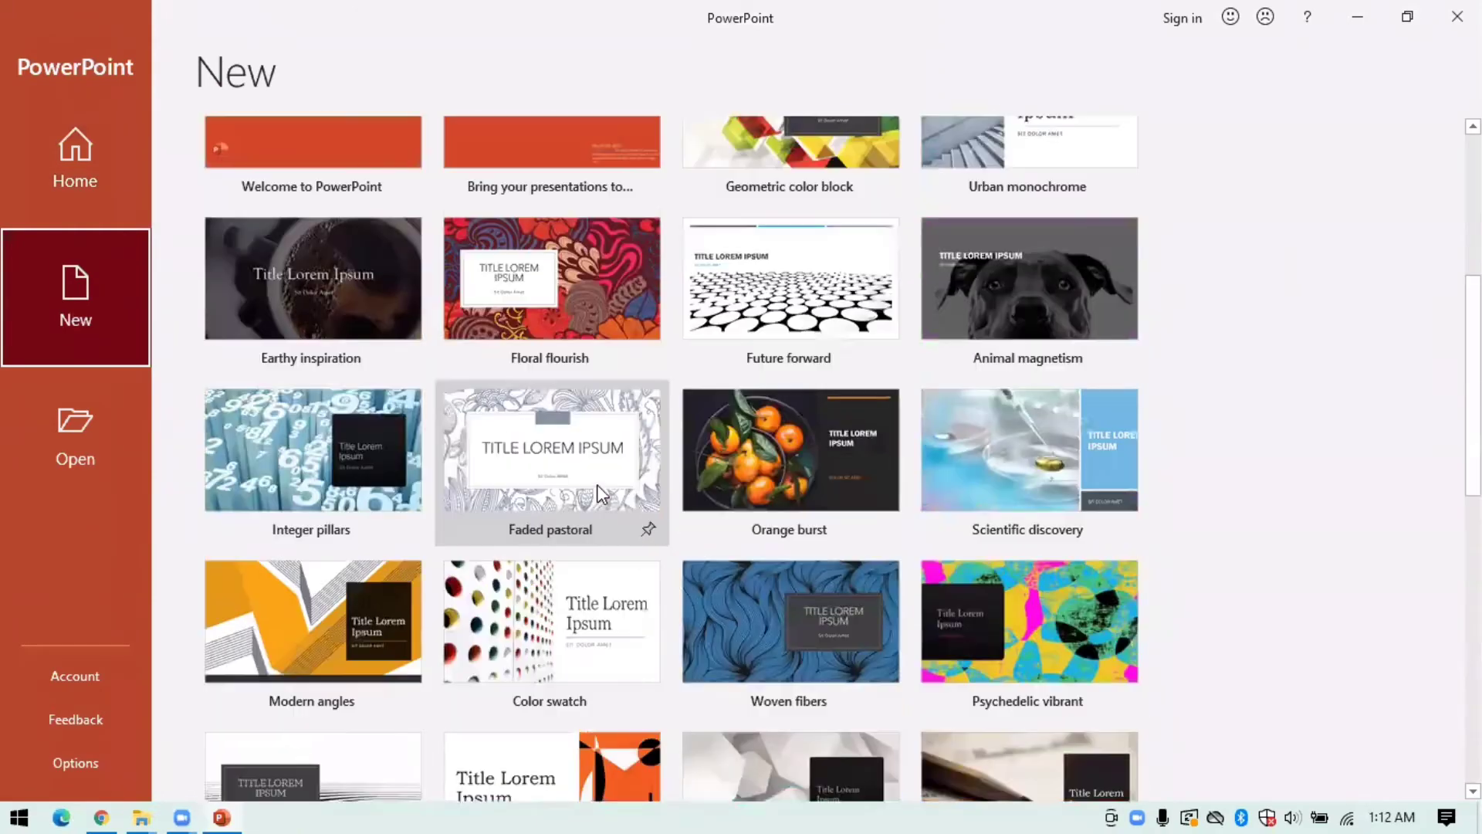
scroll(625, 476, up, 1)
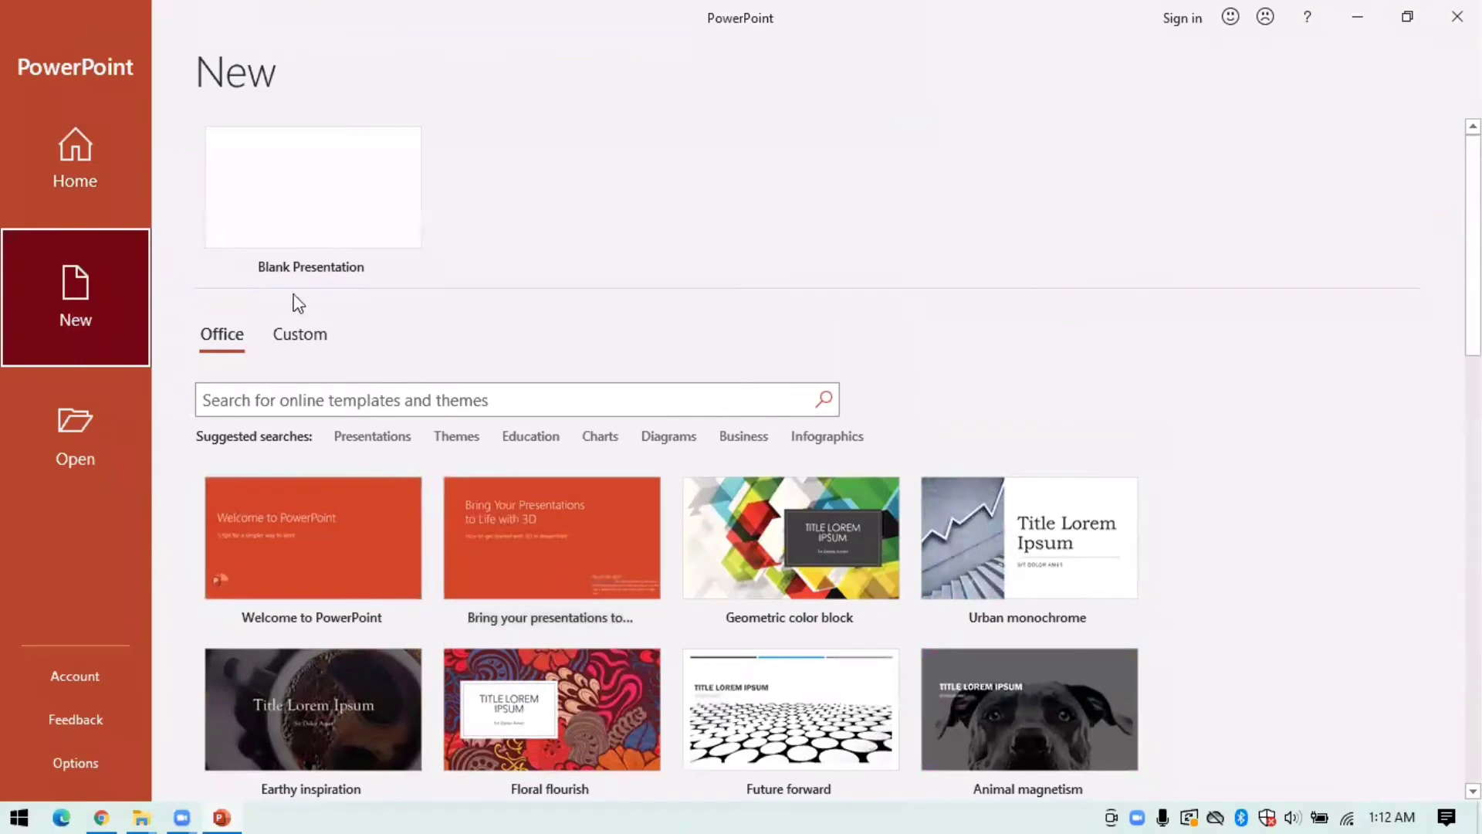
click(322, 223)
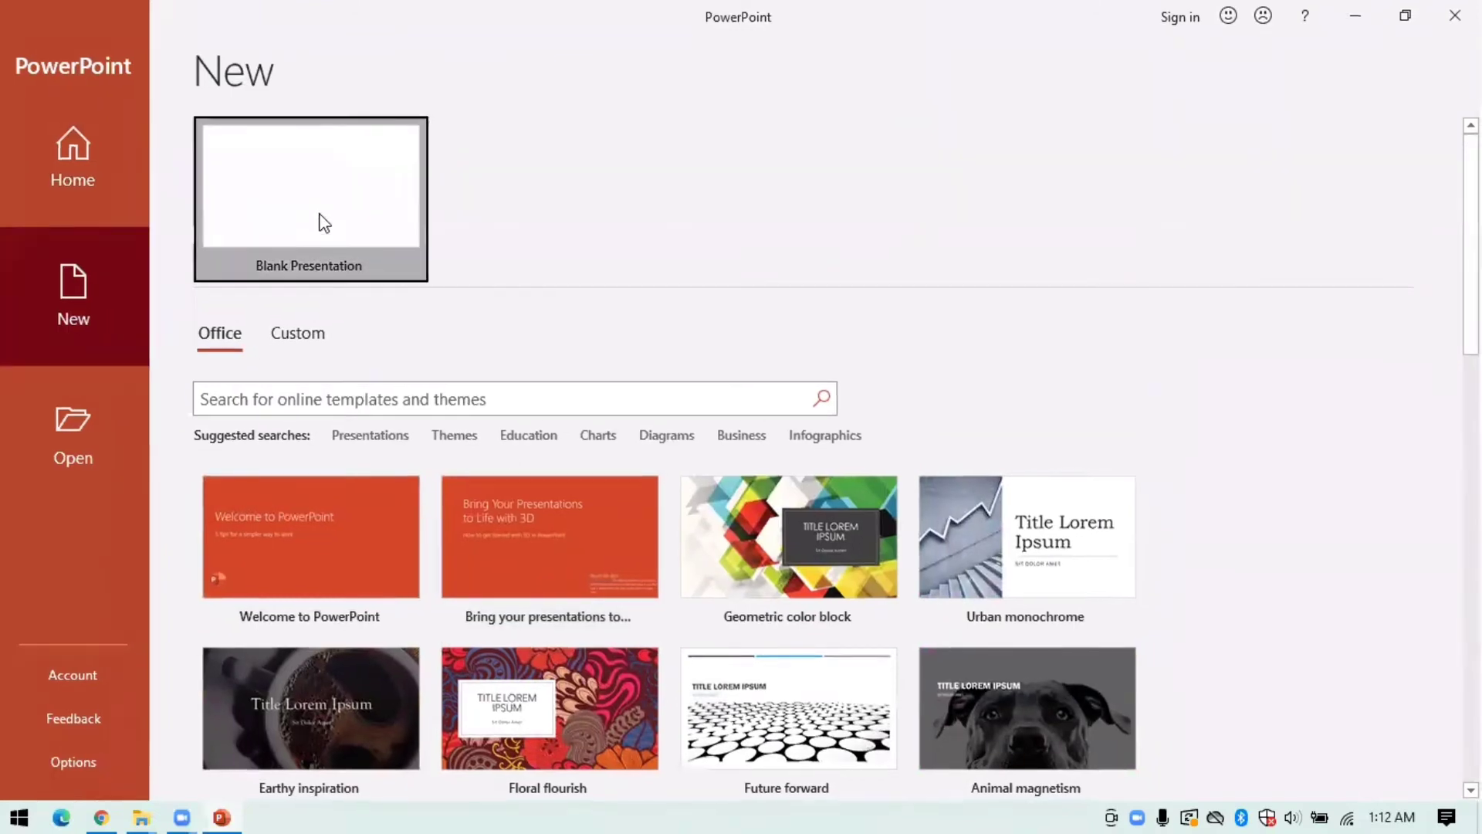
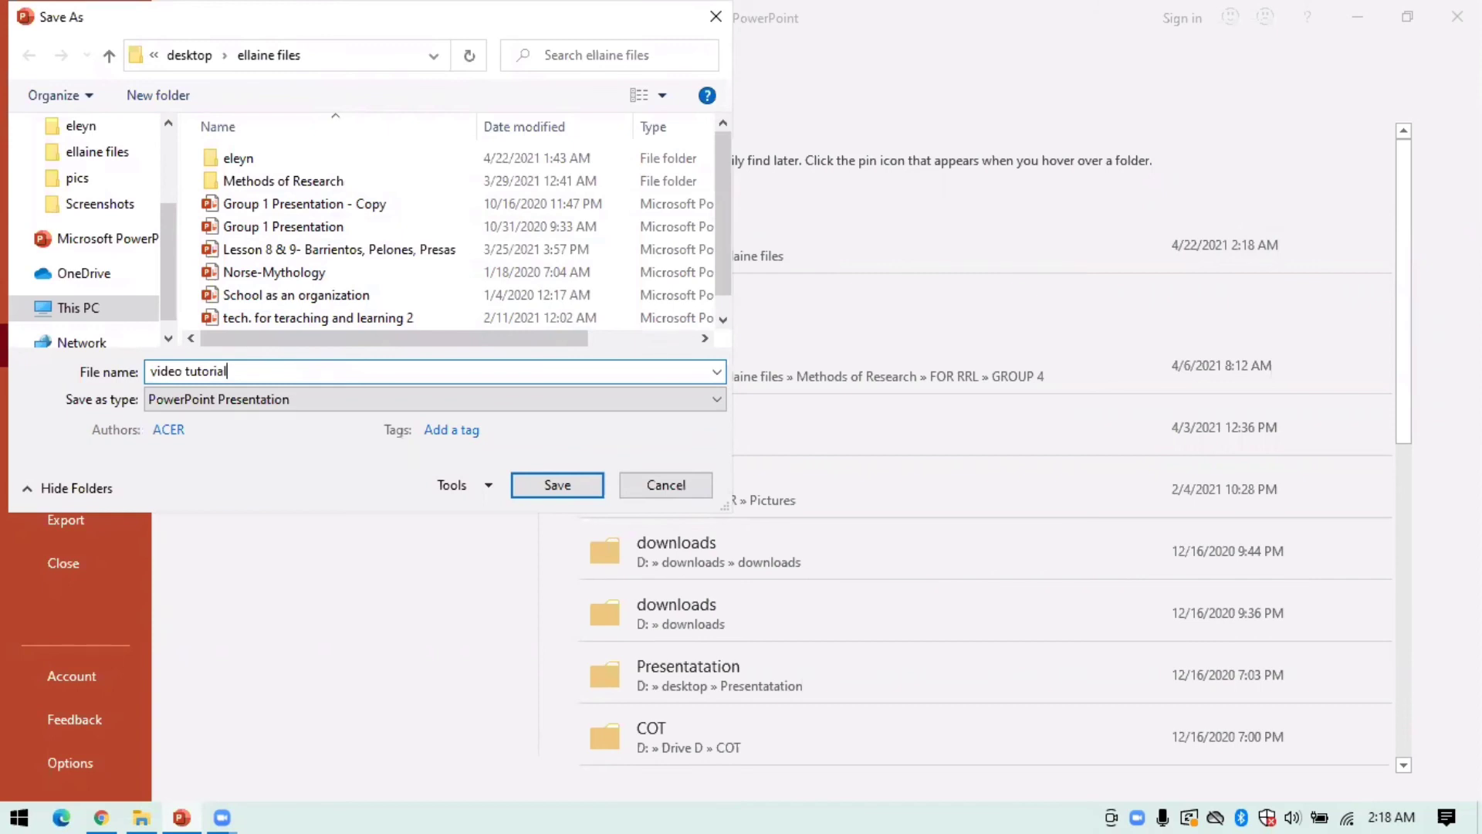
- Save the presentation as "video tutorial" in the first subfolder of the current folder, and close it
double_click(285, 165)
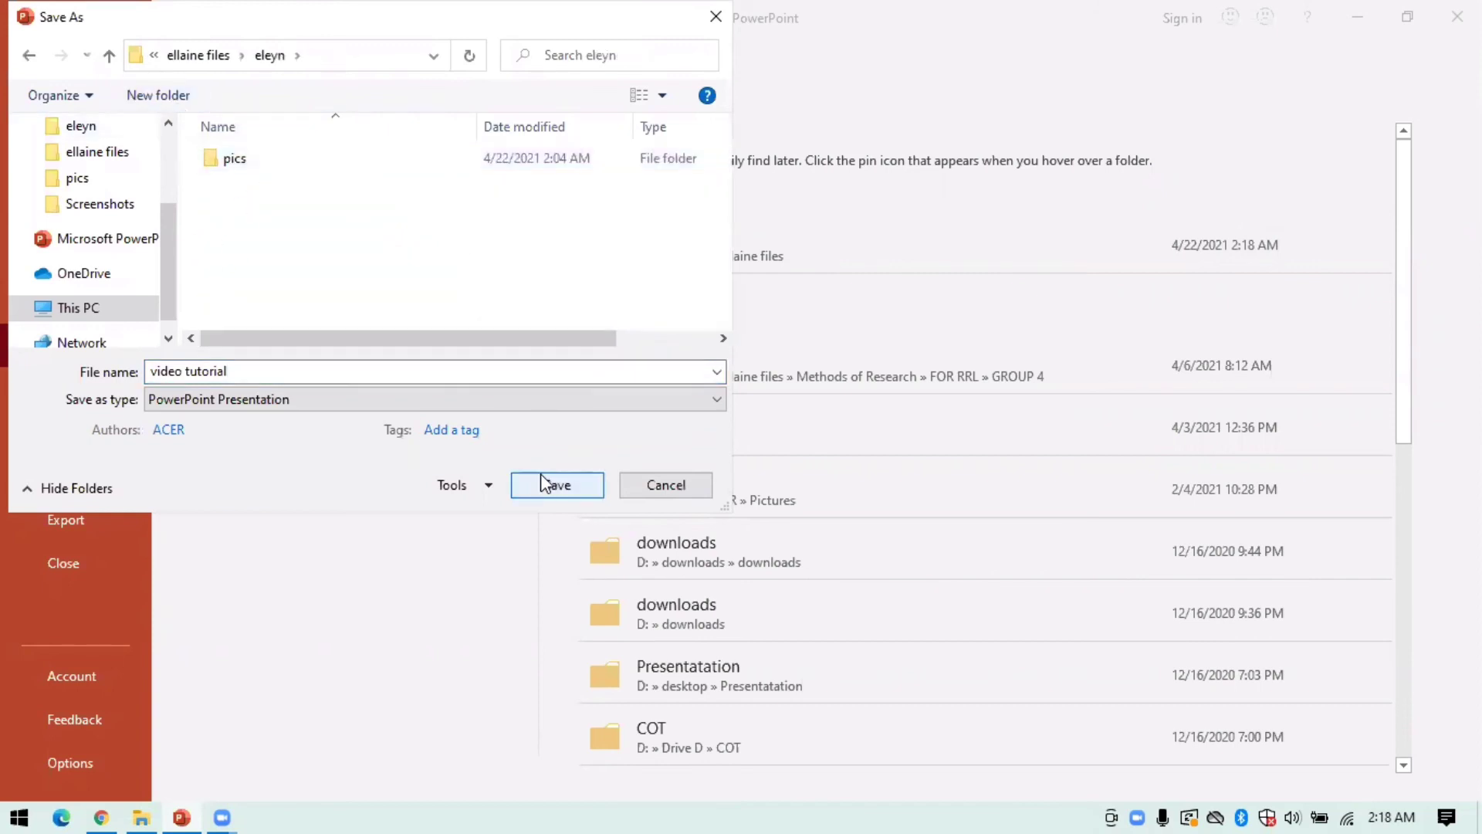
click(539, 485)
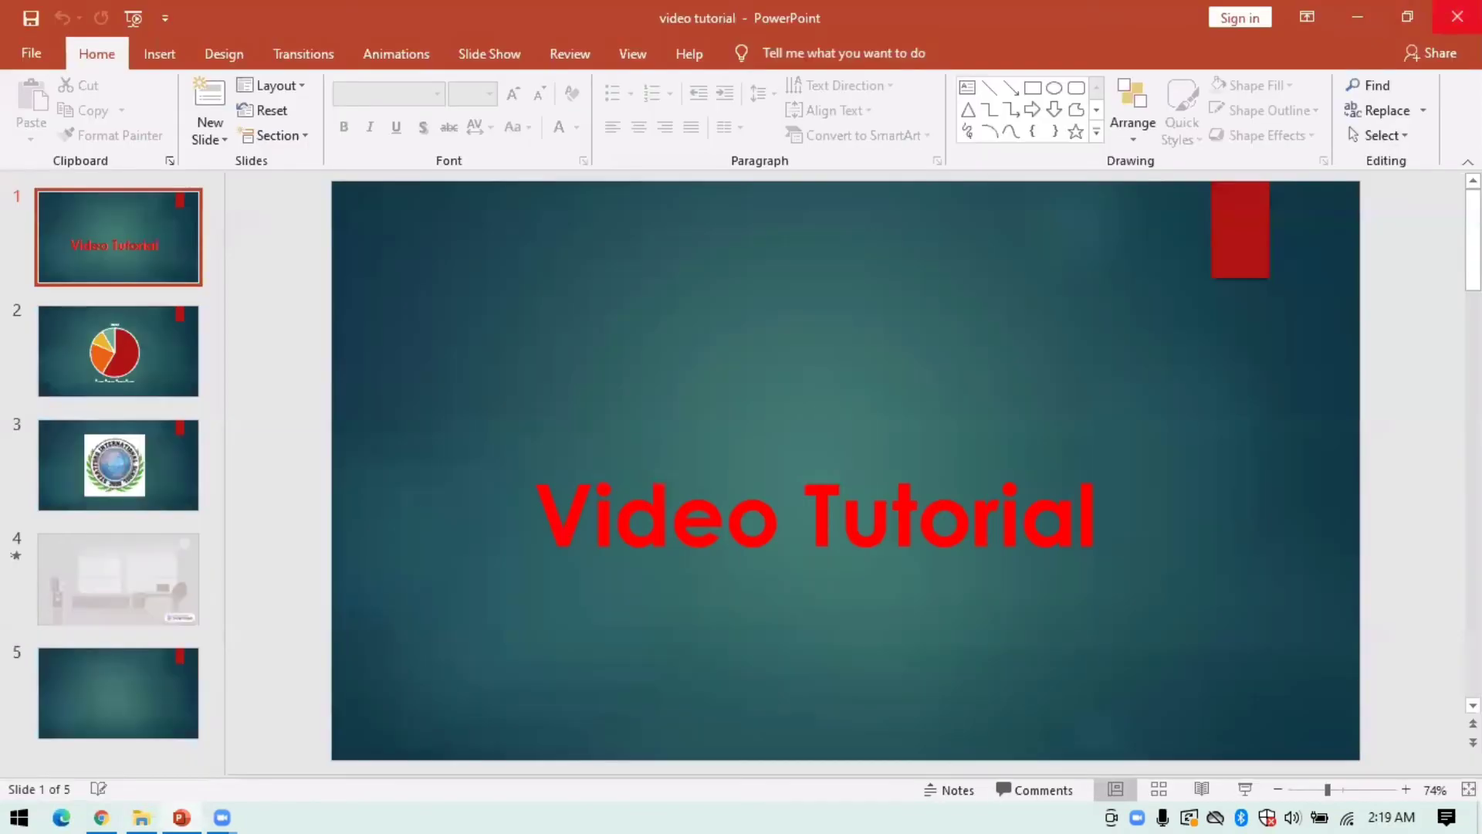
click(1457, 17)
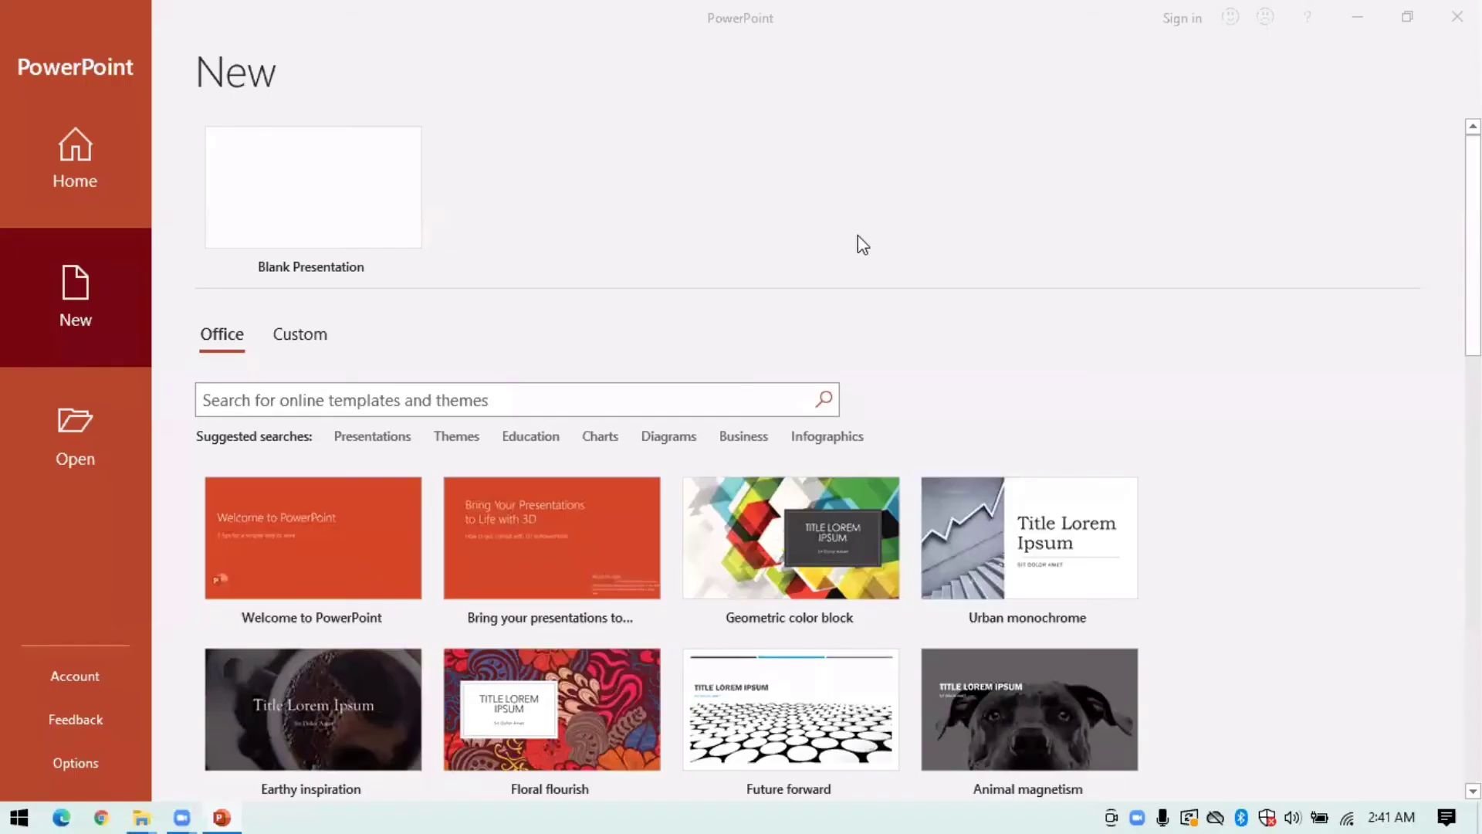
- Look through the available presentation templates and themes from the first rows to the end of the gallery
scroll(857, 241, down, 3)
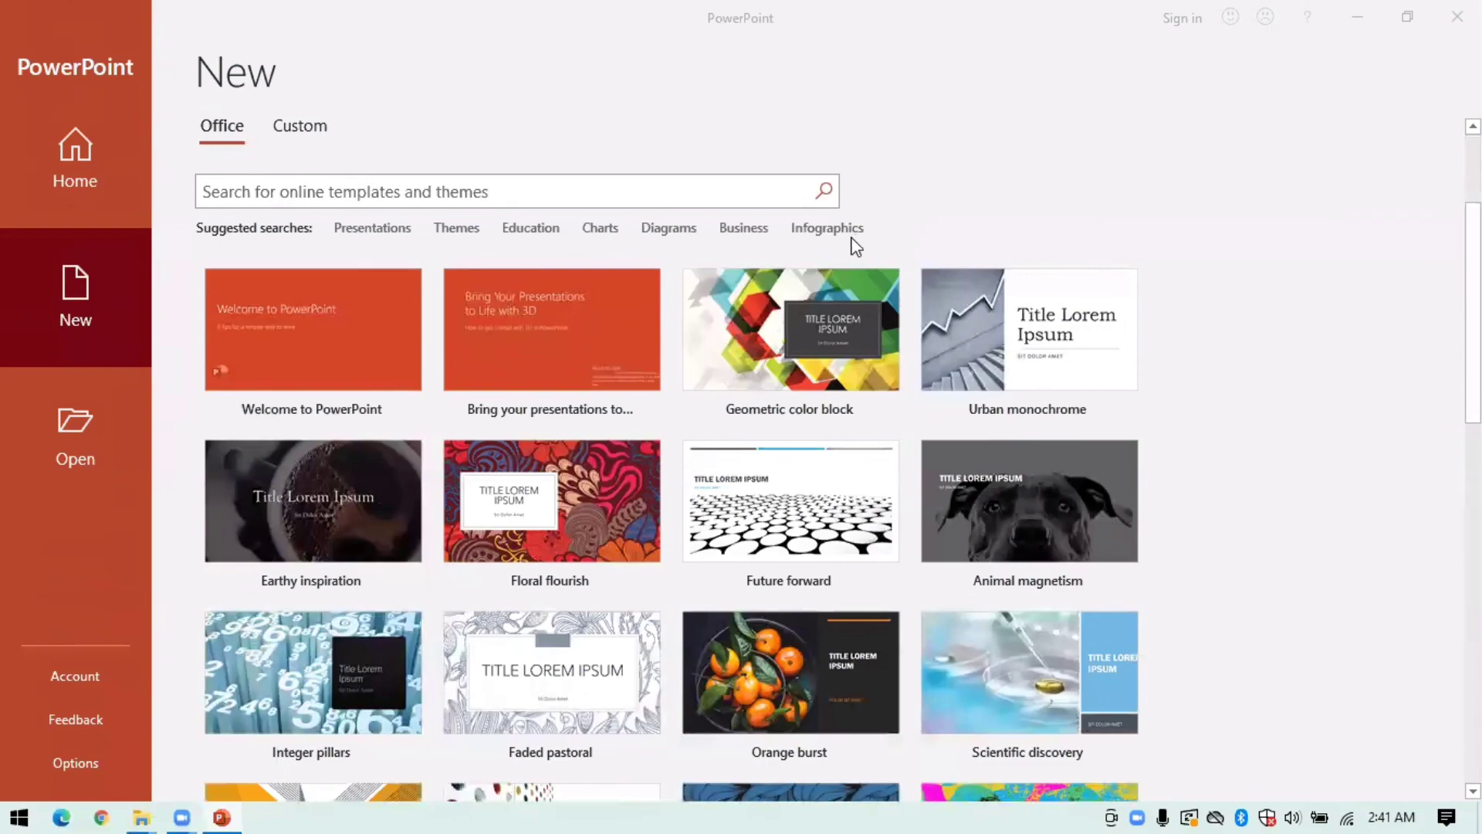
scroll(833, 245, down, 5)
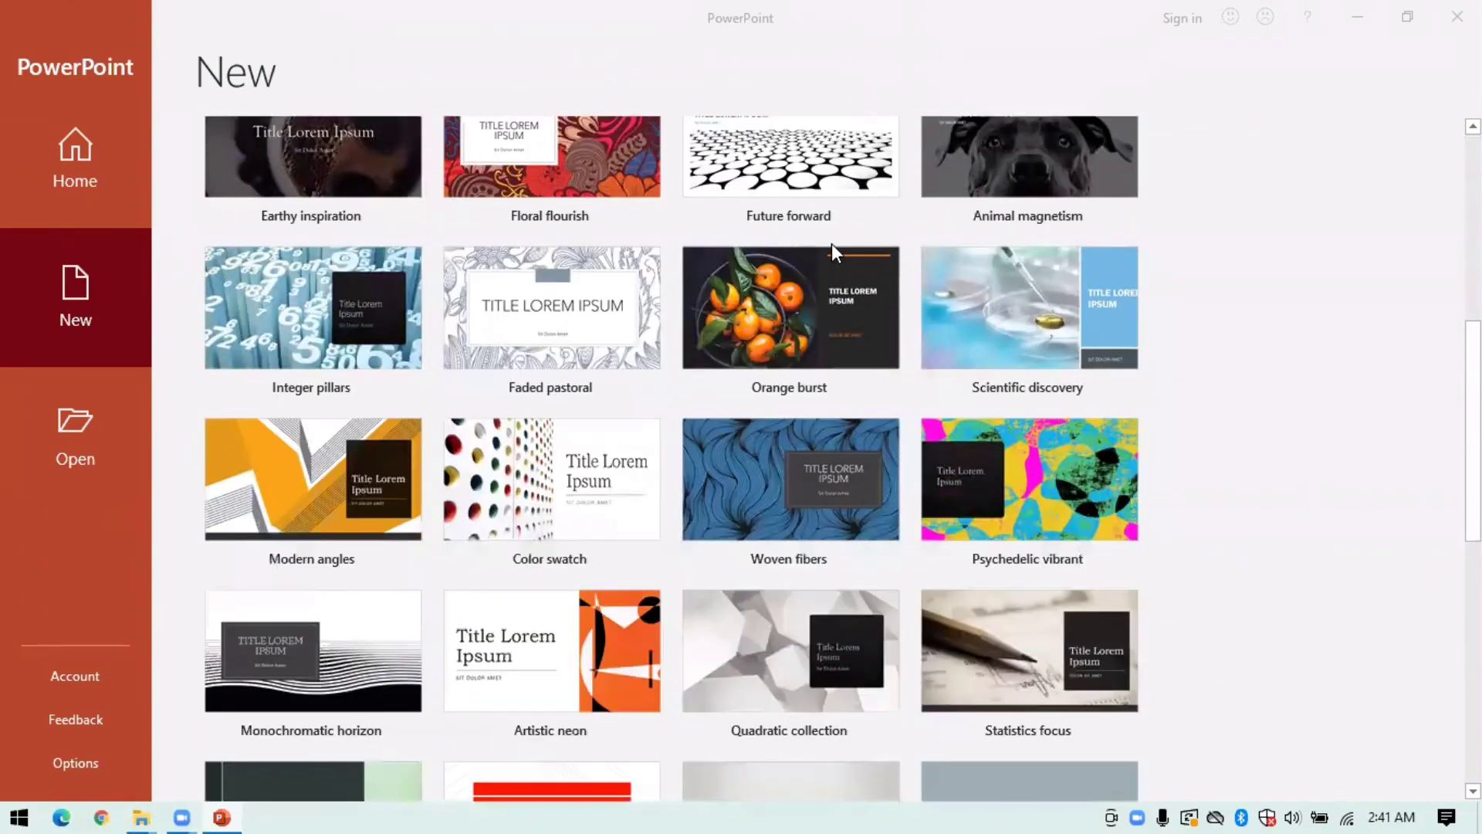
scroll(833, 249, down, 4)
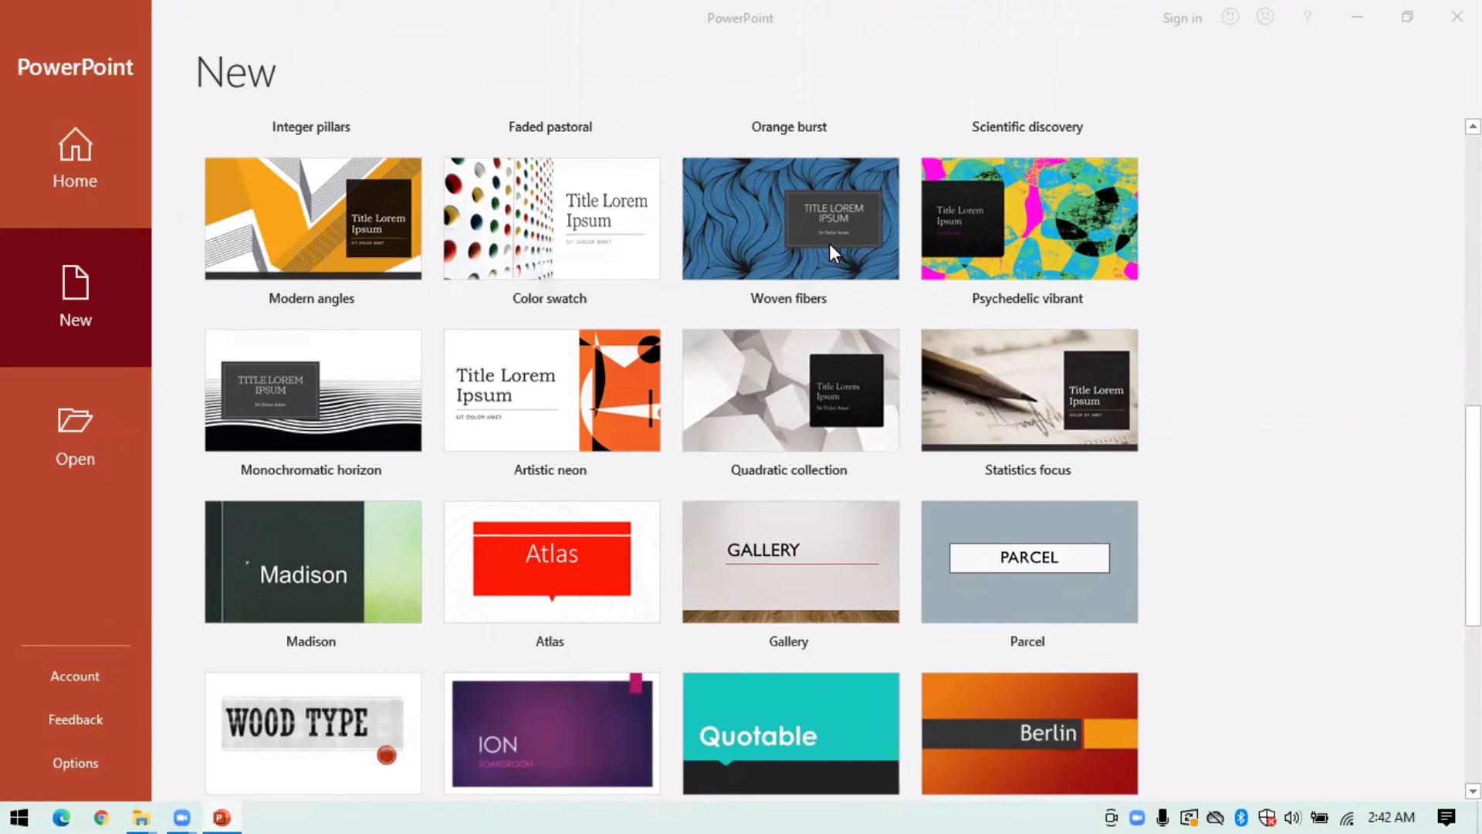
scroll(831, 250, down, 3)
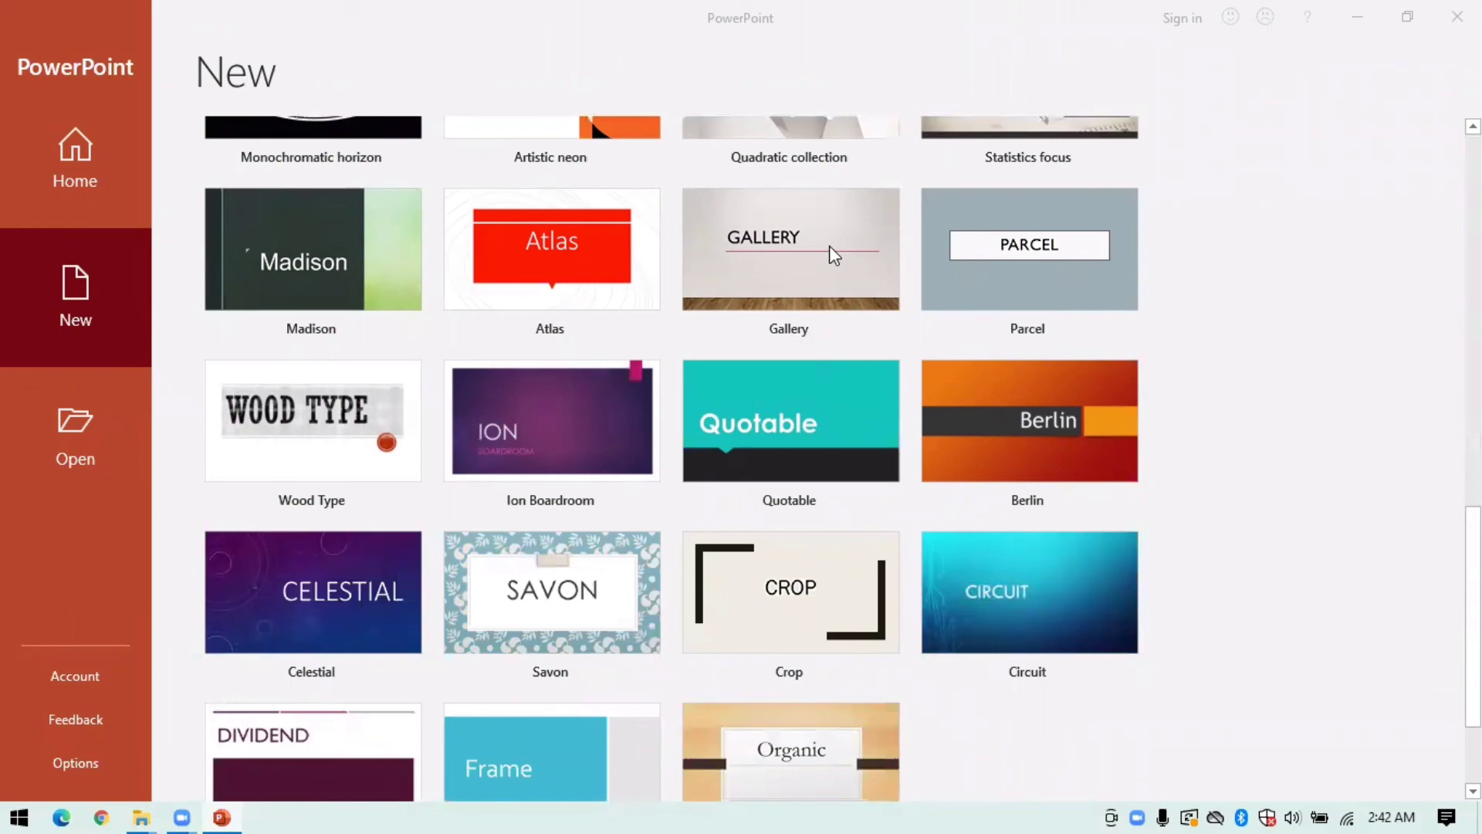
scroll(829, 245, down, 2)
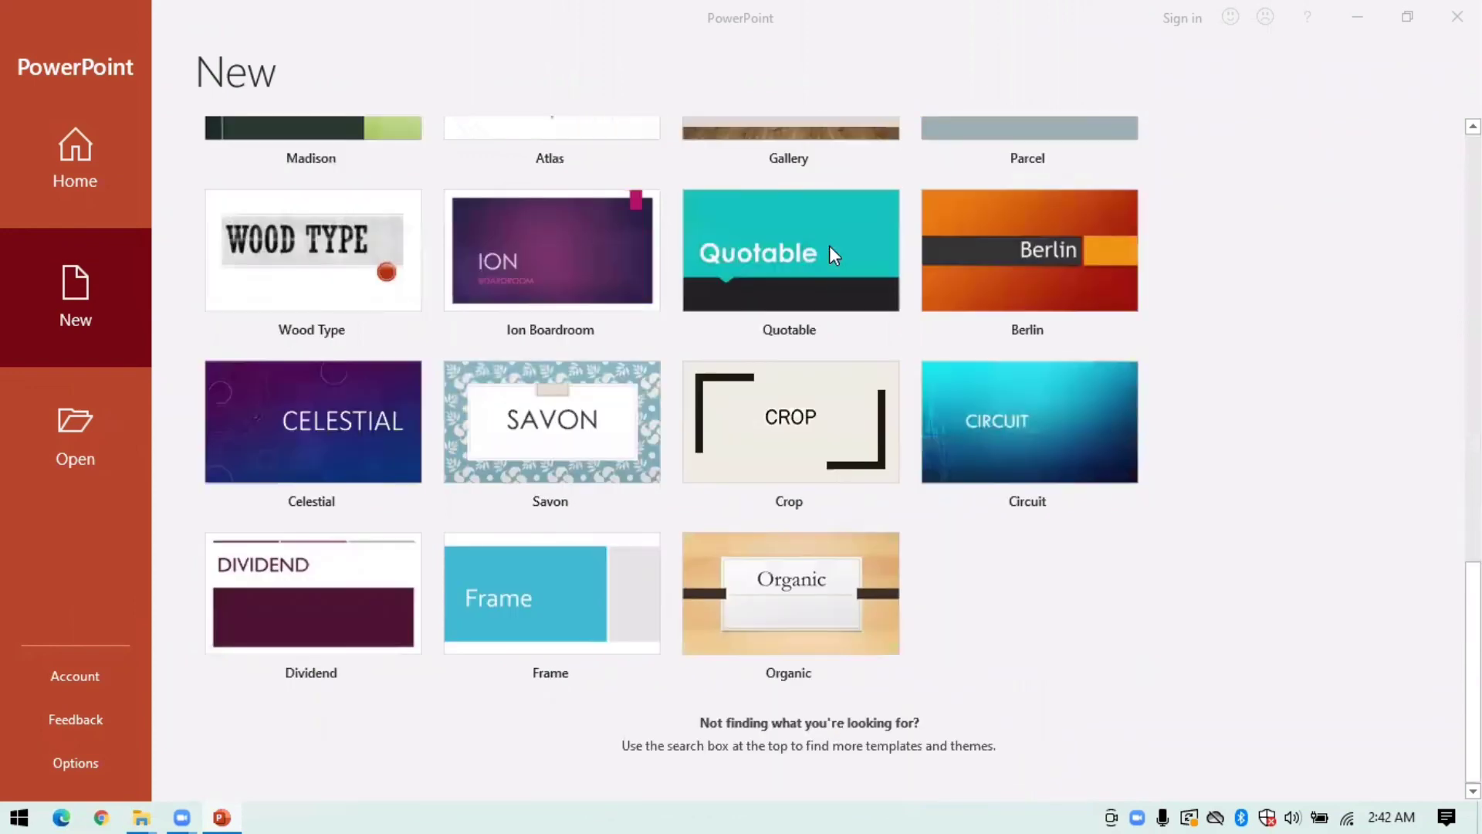
scroll(993, 483, up, 3)
scroll(988, 474, up, 10)
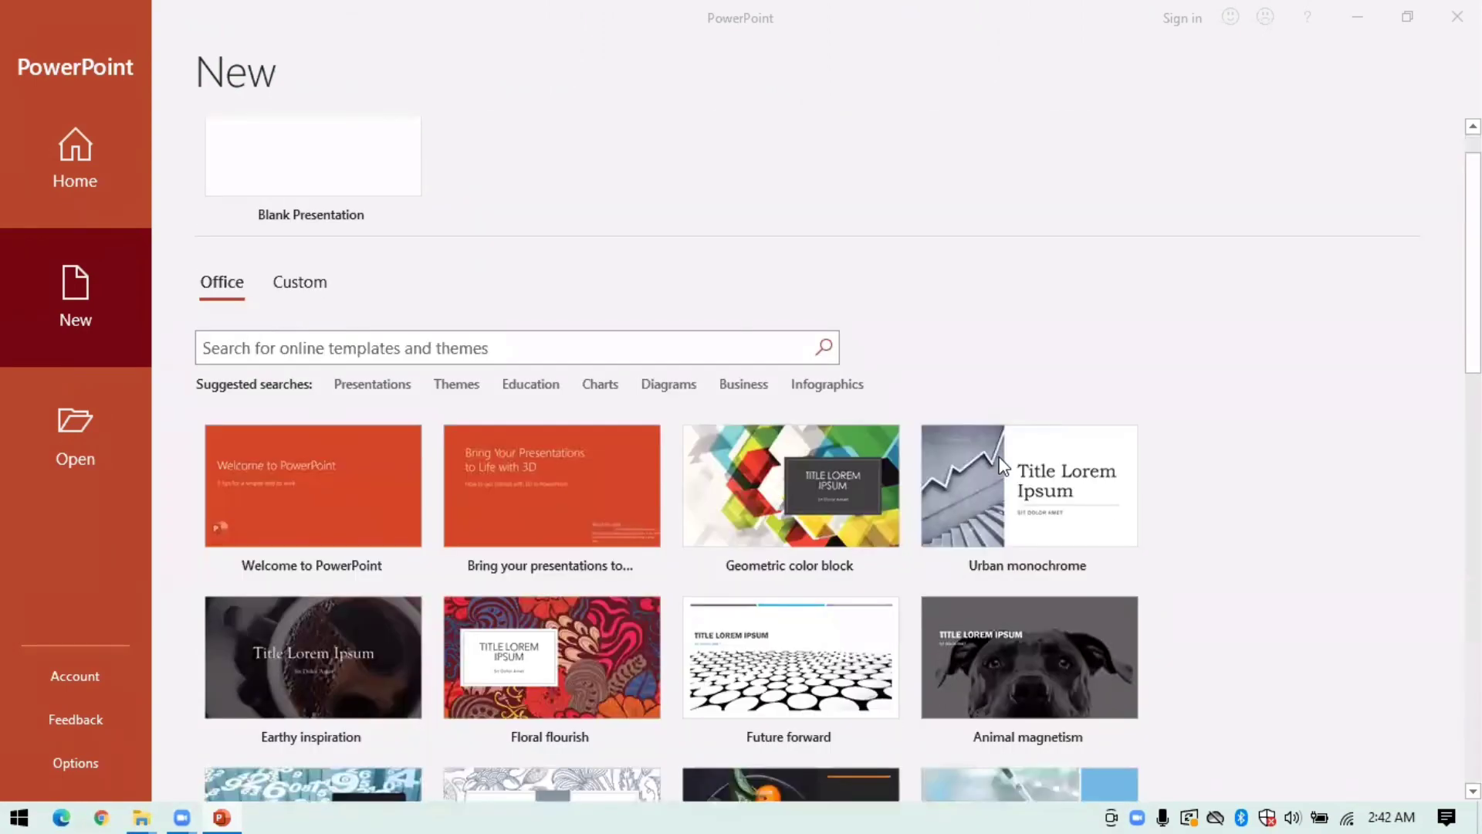
scroll(1004, 457, down, 3)
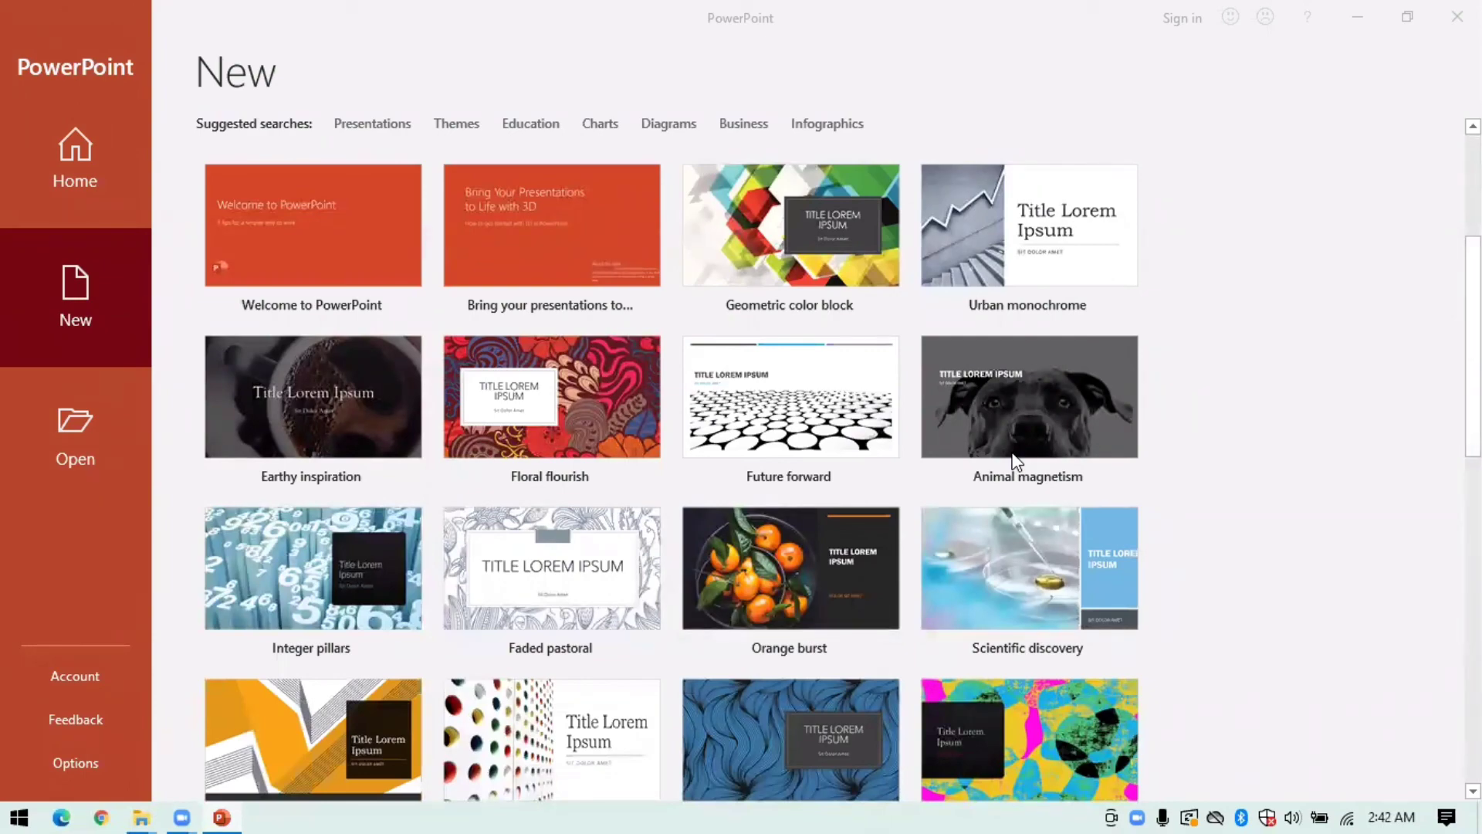
scroll(1016, 461, down, 2)
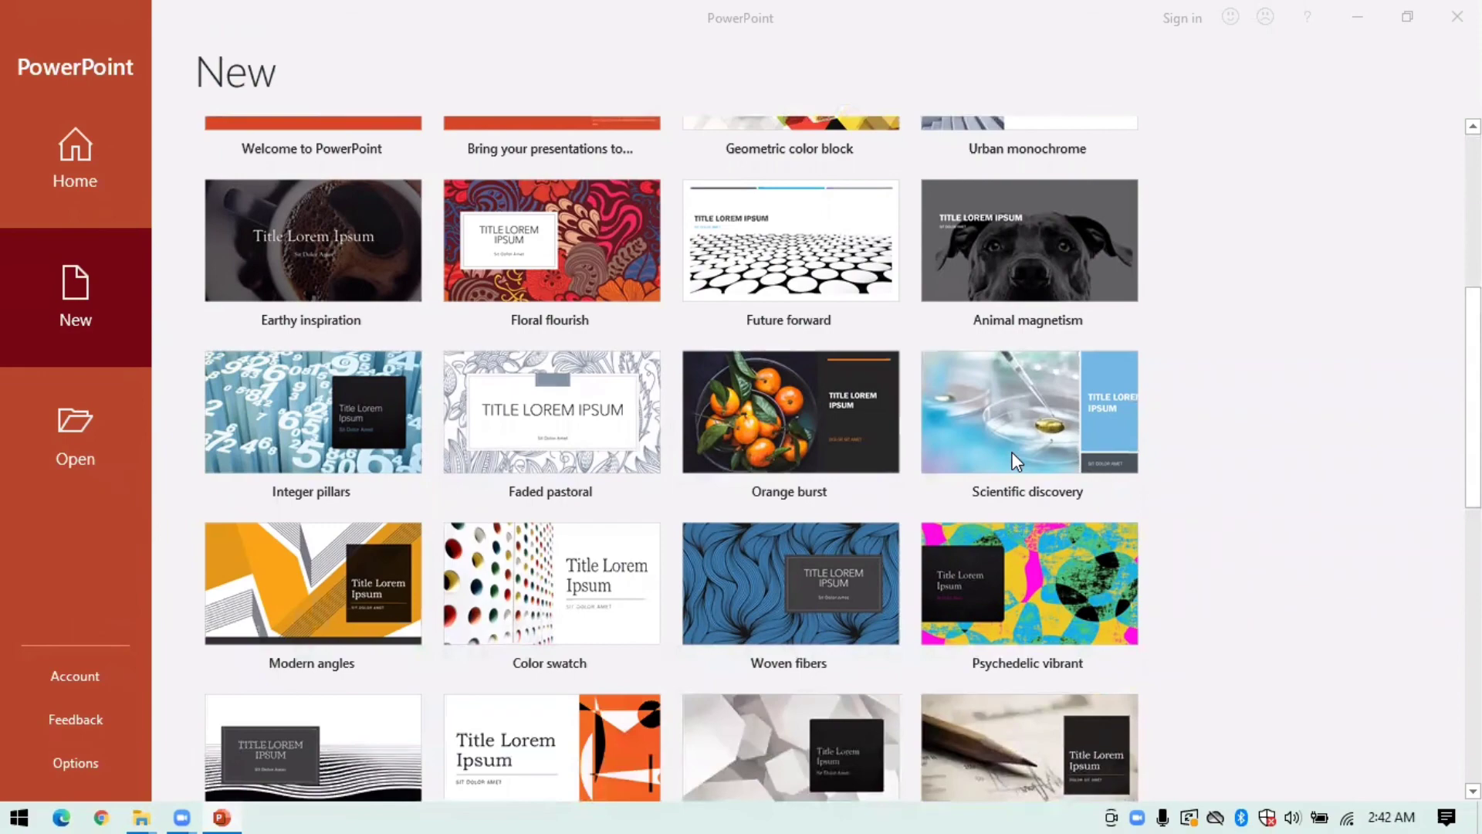
scroll(1011, 457, down, 9)
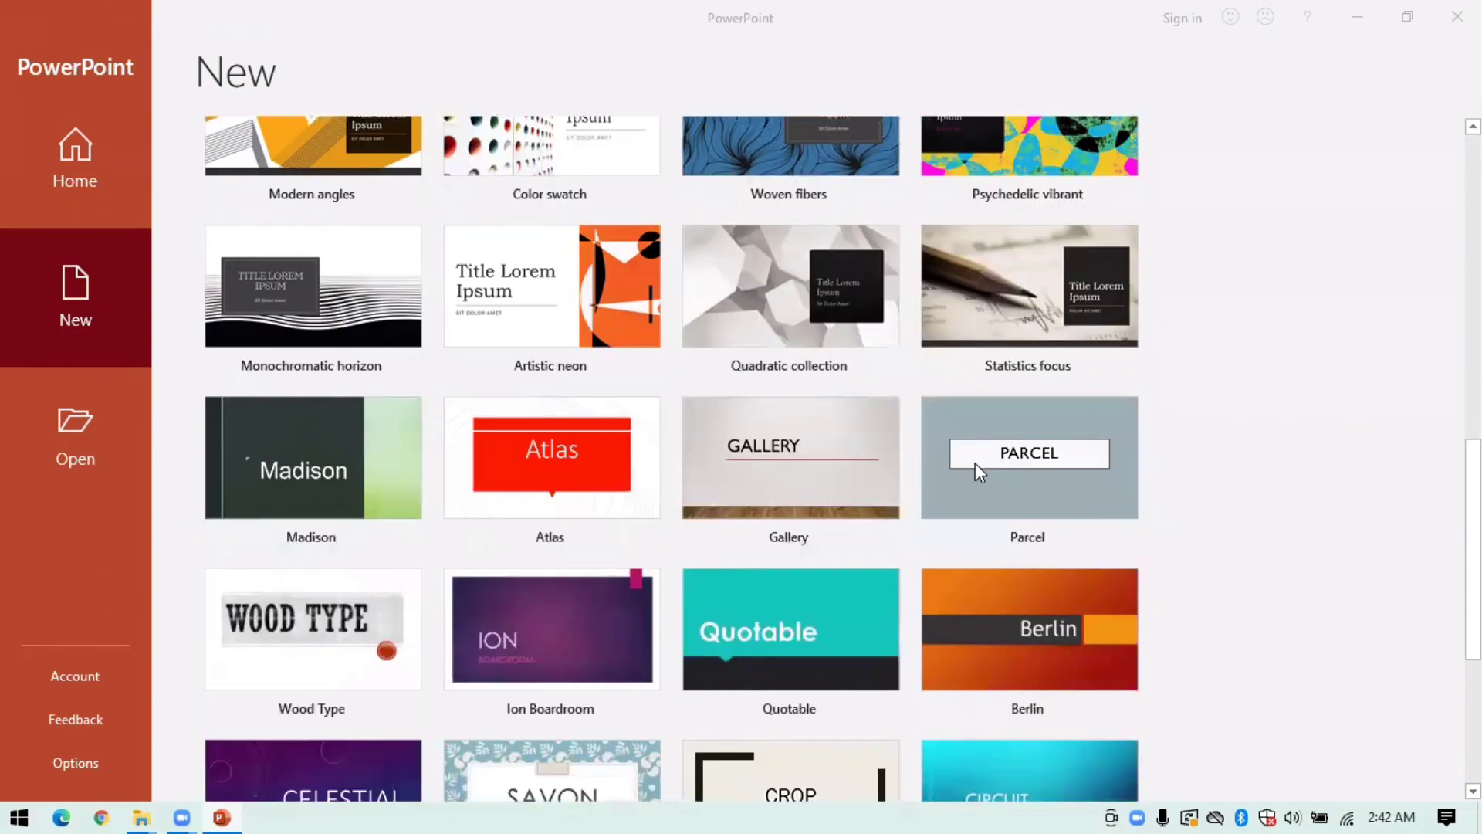
scroll(638, 545, down, 2)
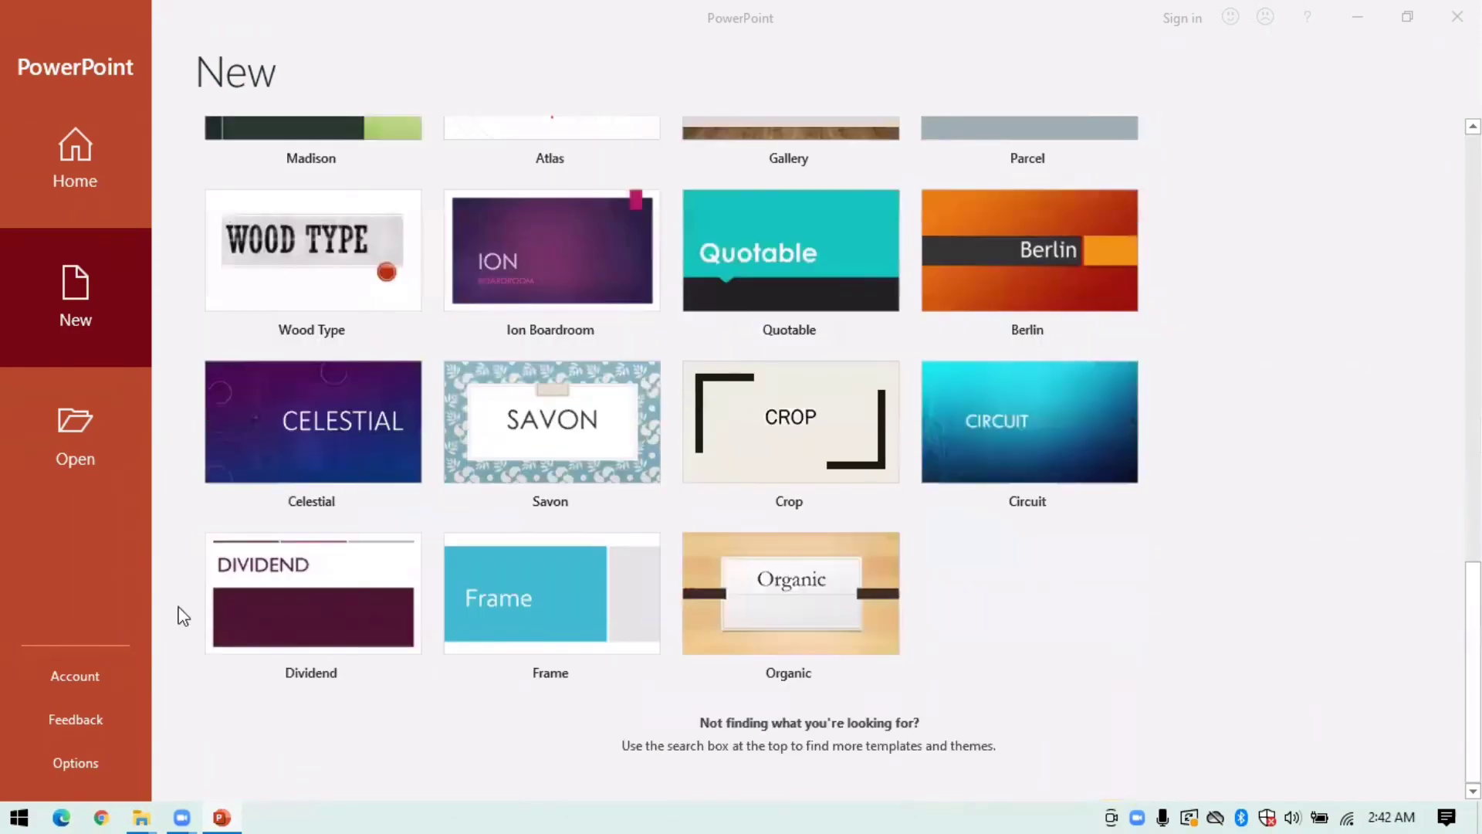
- Switch to Chrome, search Google for "powerpoint templates free download", and open the SlidesCarnival free templates result
click(99, 817)
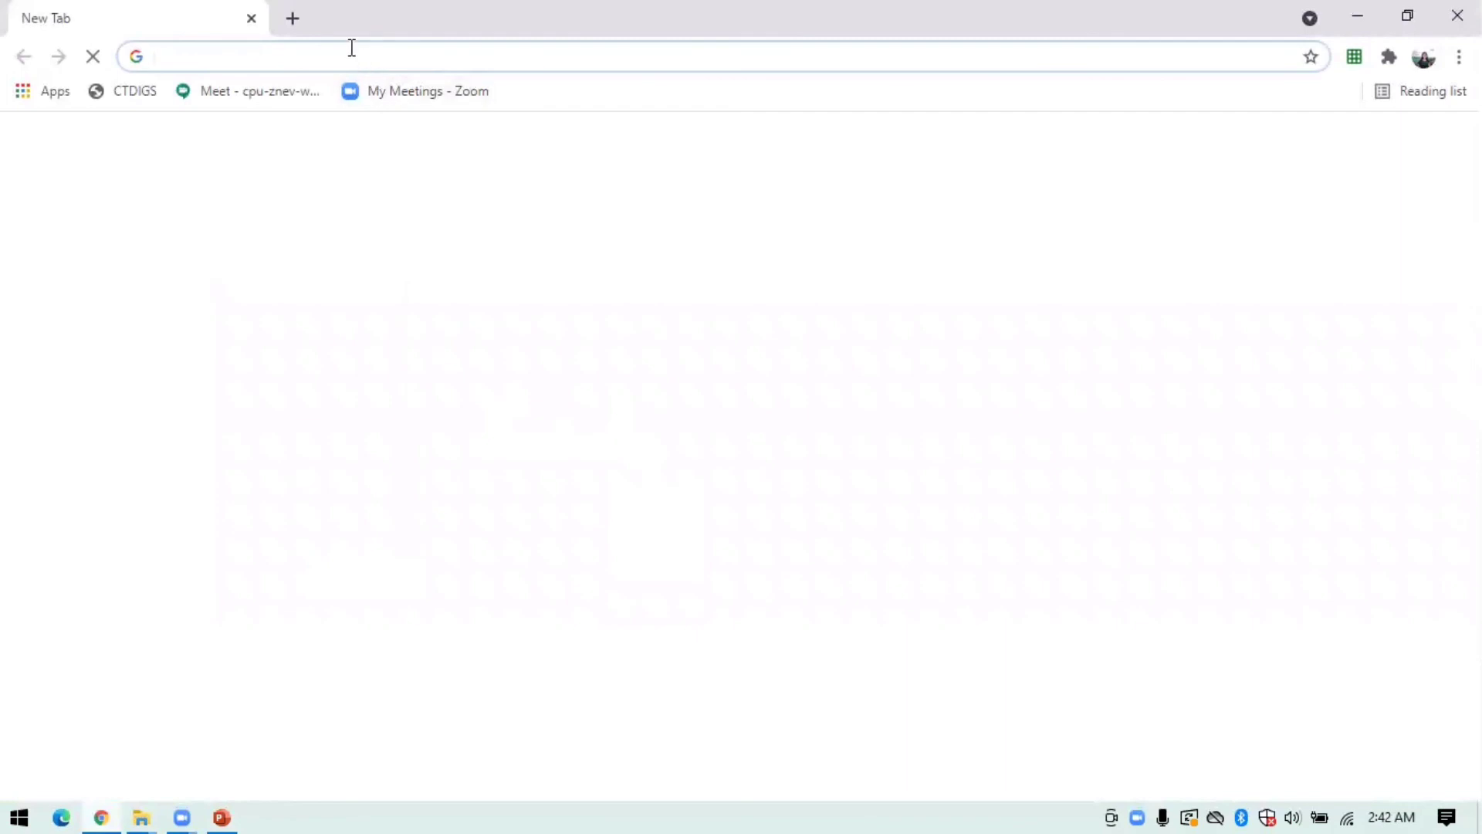
text(g)
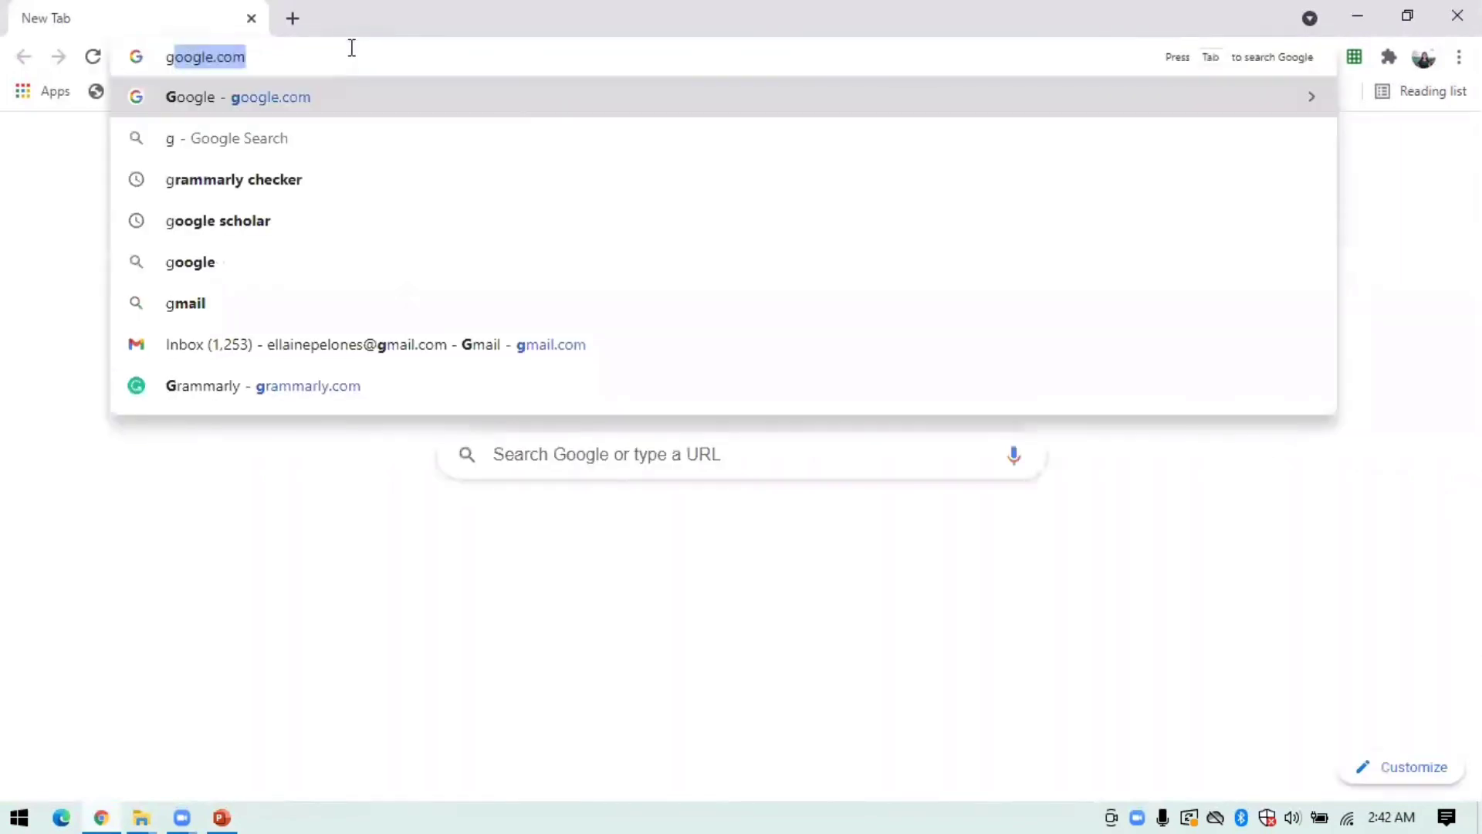
key(Return)
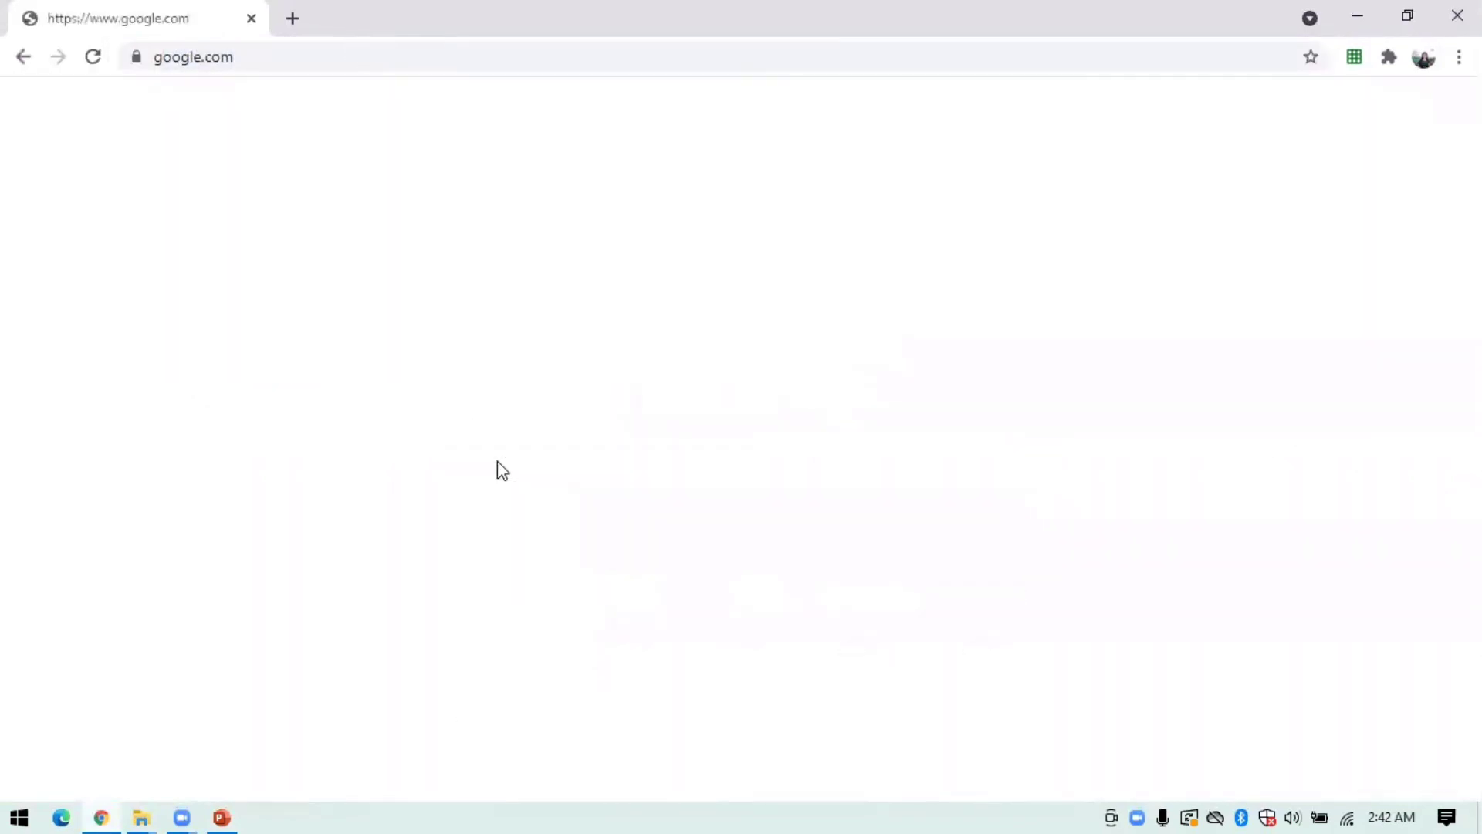
text(po)
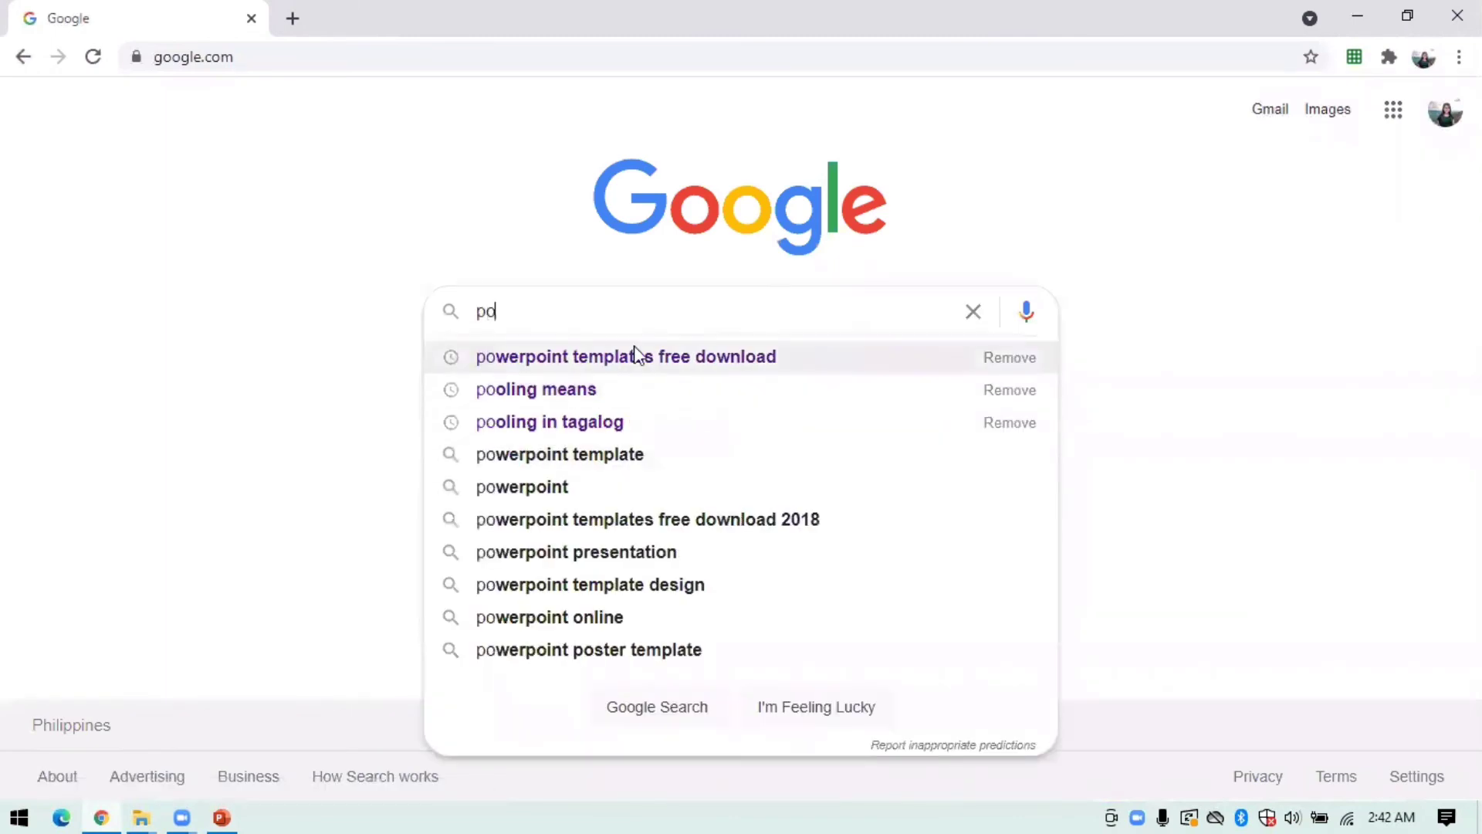
click(636, 353)
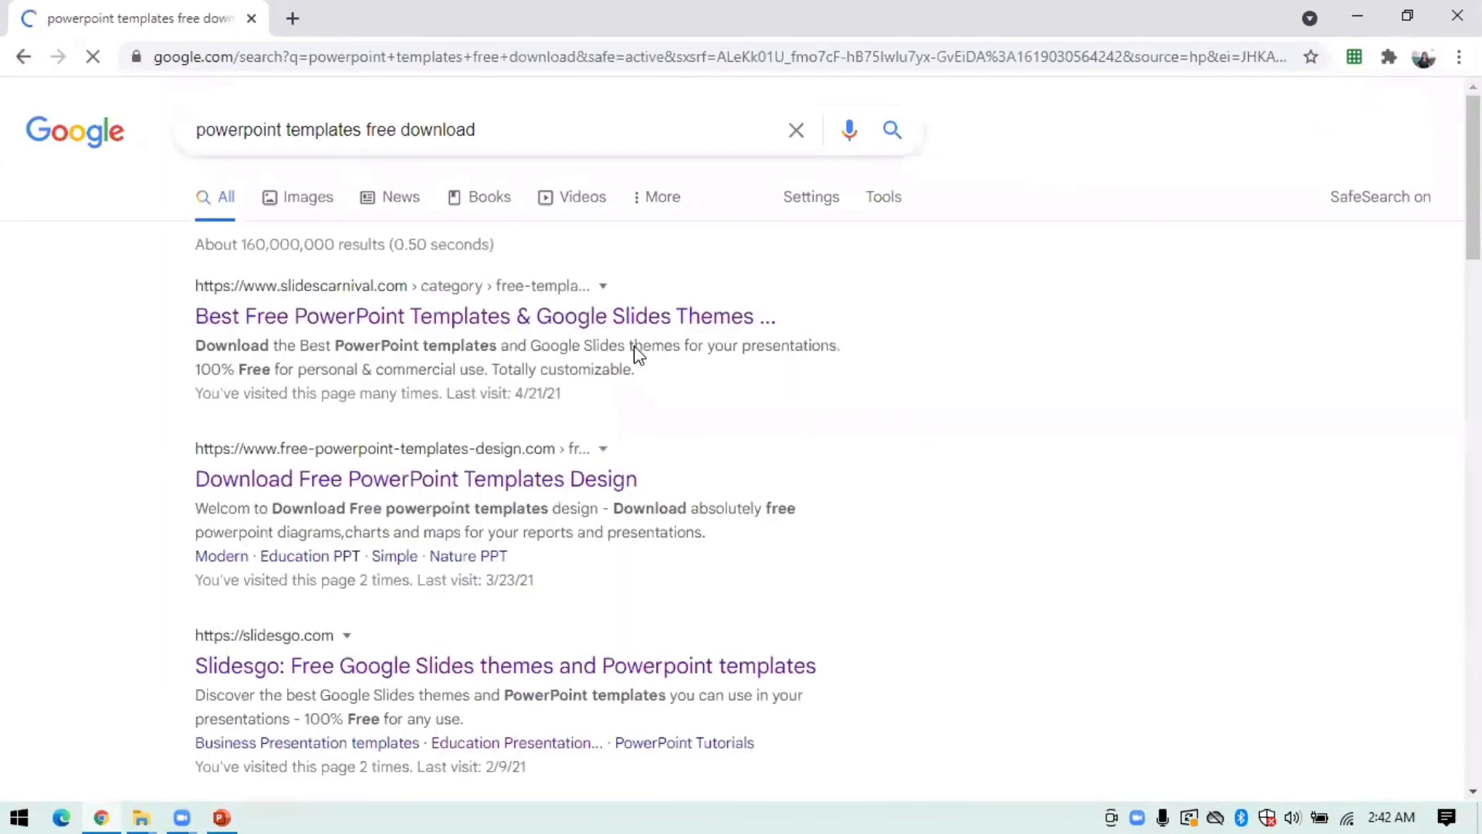
click(411, 316)
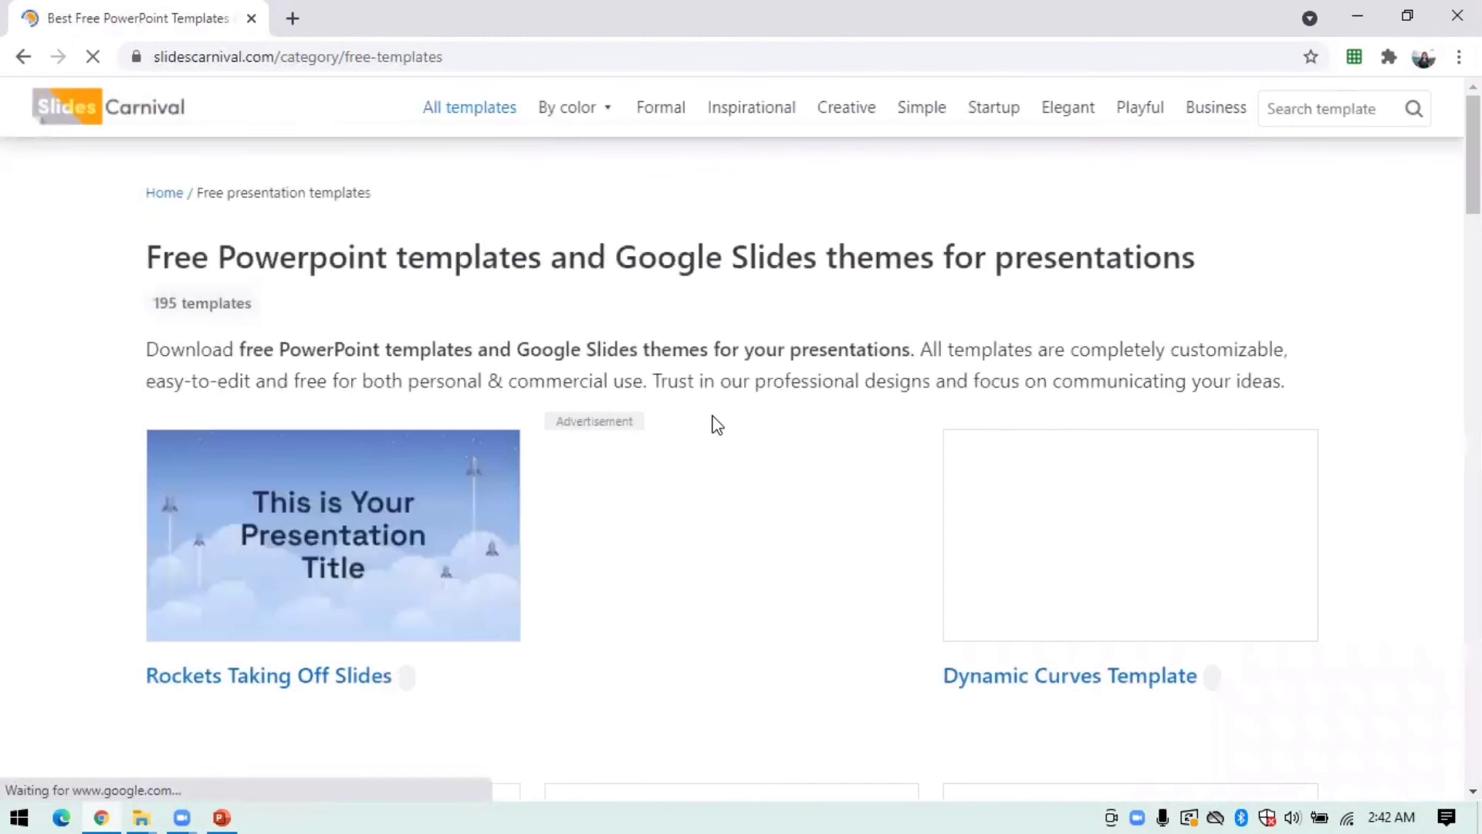
- Browse the free SlidesCarnival templates and open the Vintage Moodboard Slides page
scroll(859, 525, down, 1)
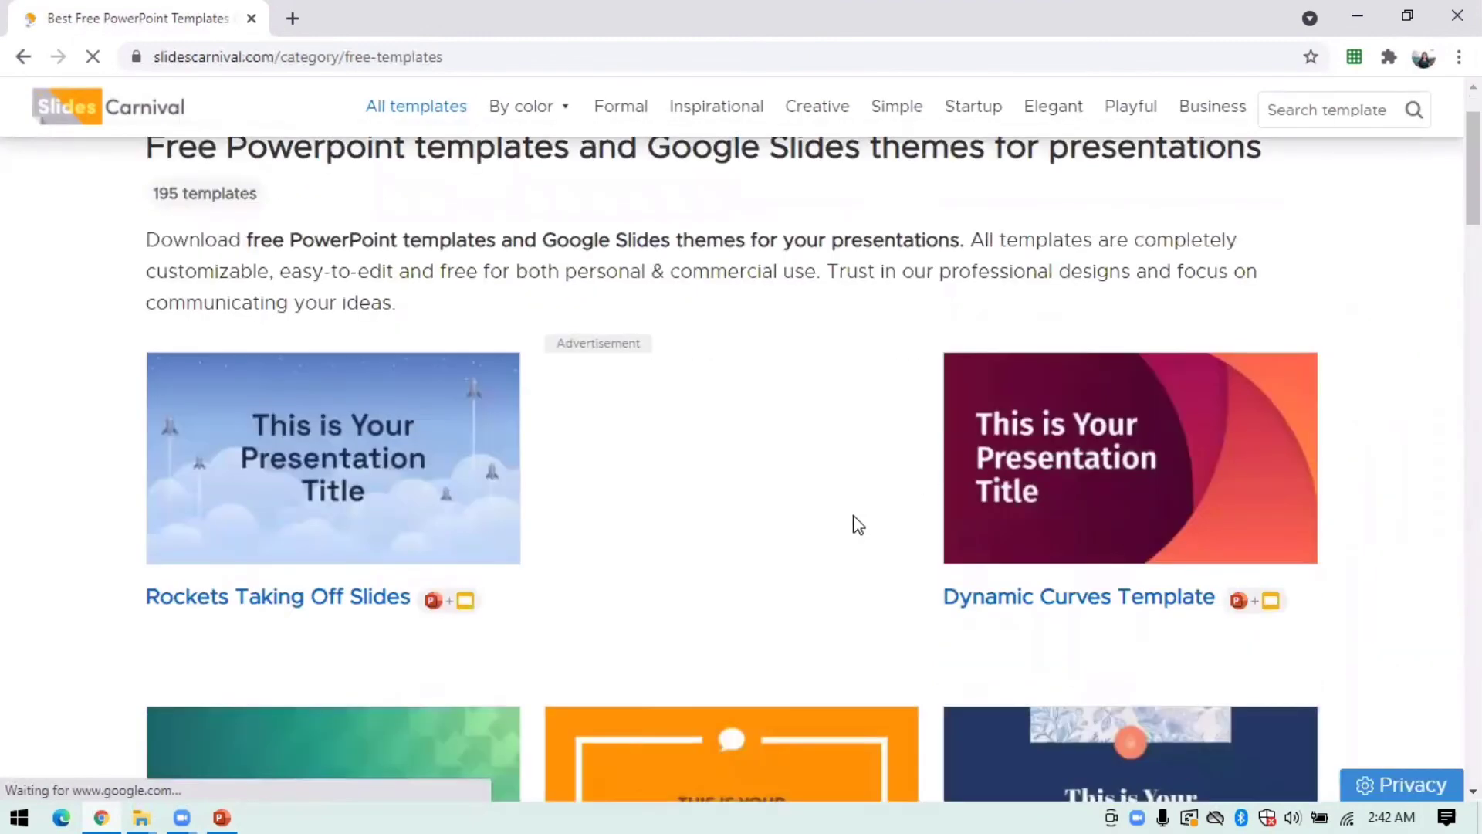
scroll(858, 517, down, 8)
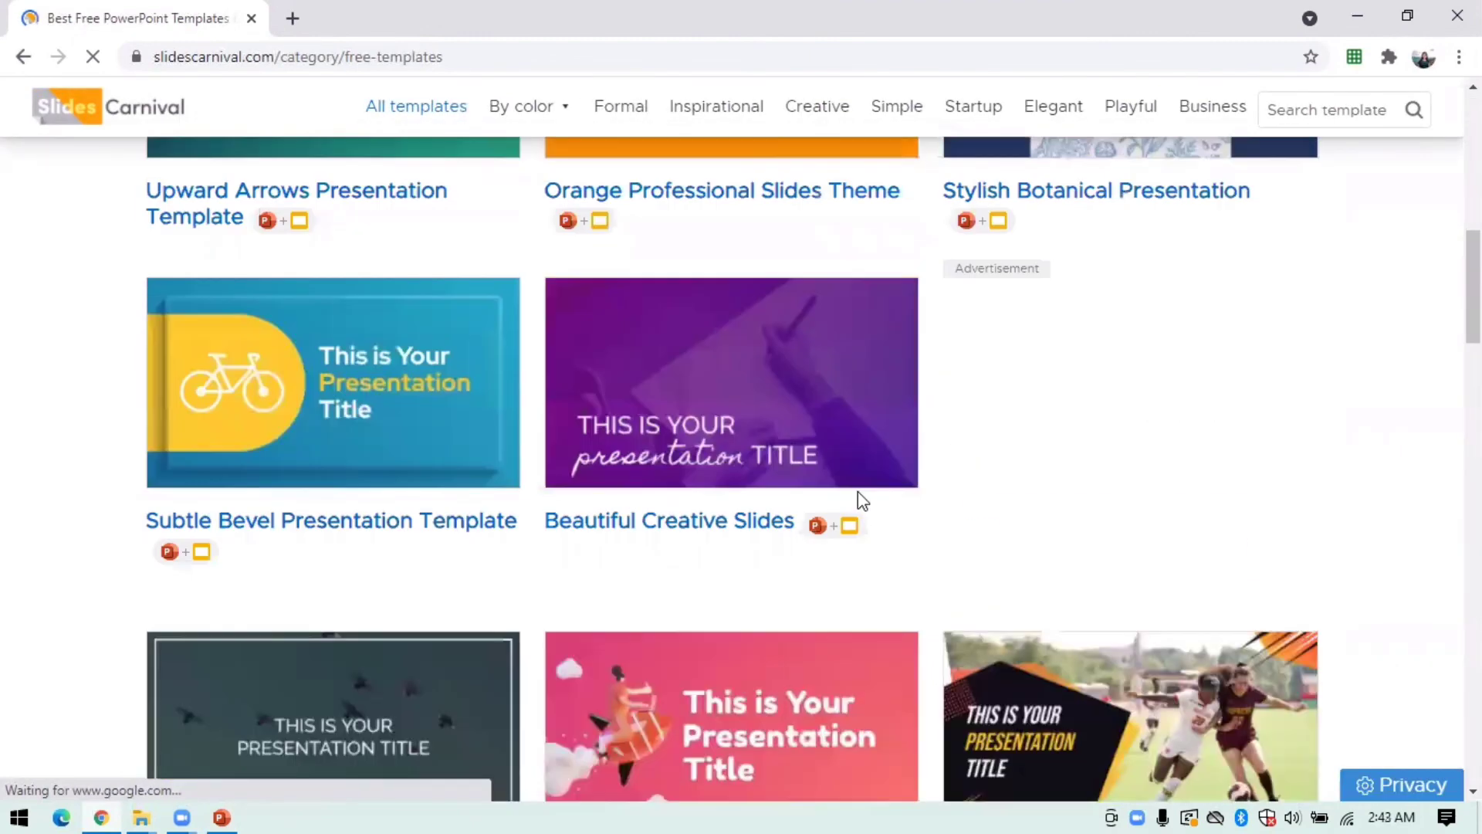
scroll(858, 494, down, 6)
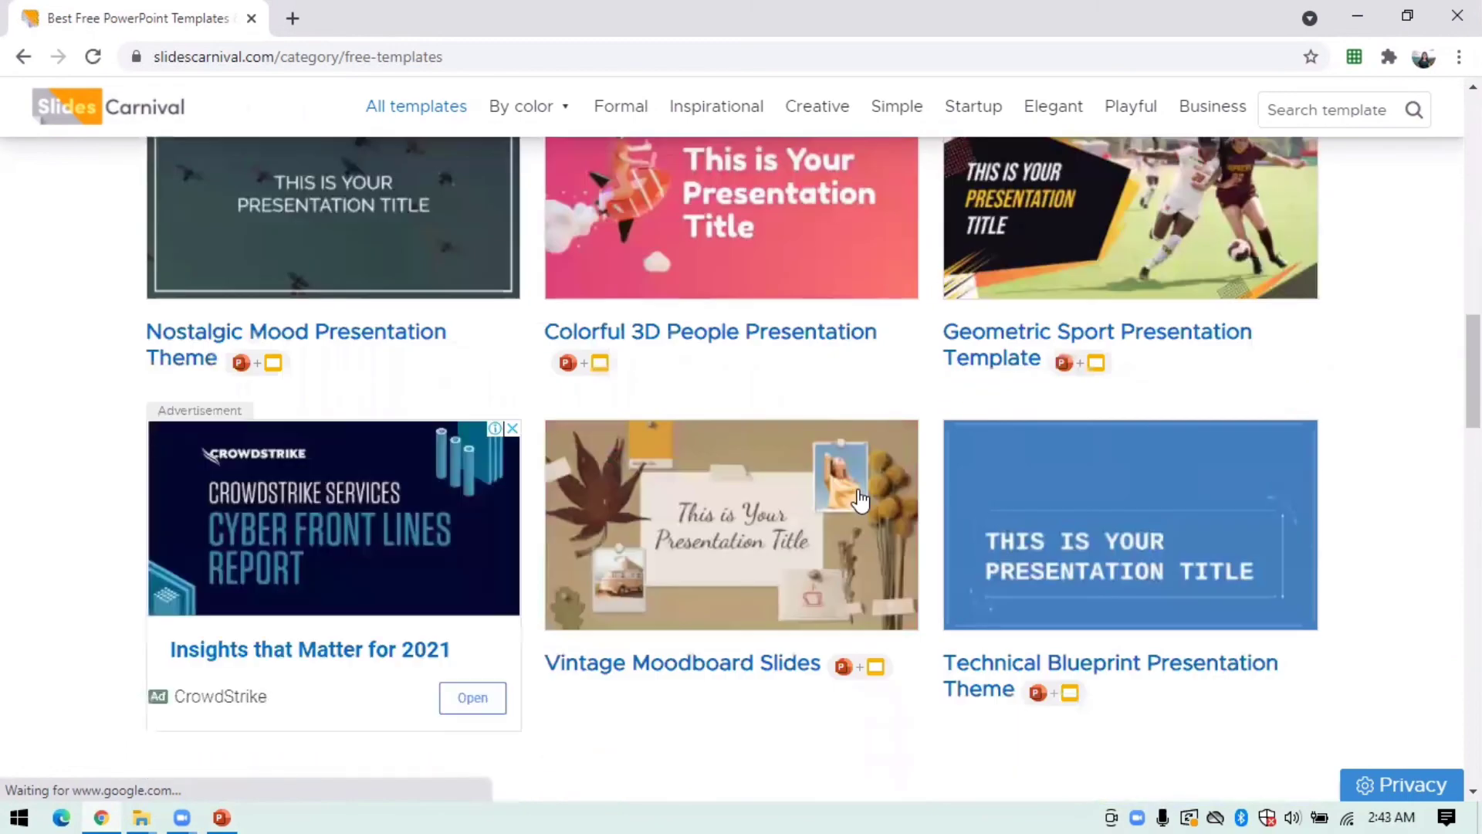
scroll(859, 502, down, 4)
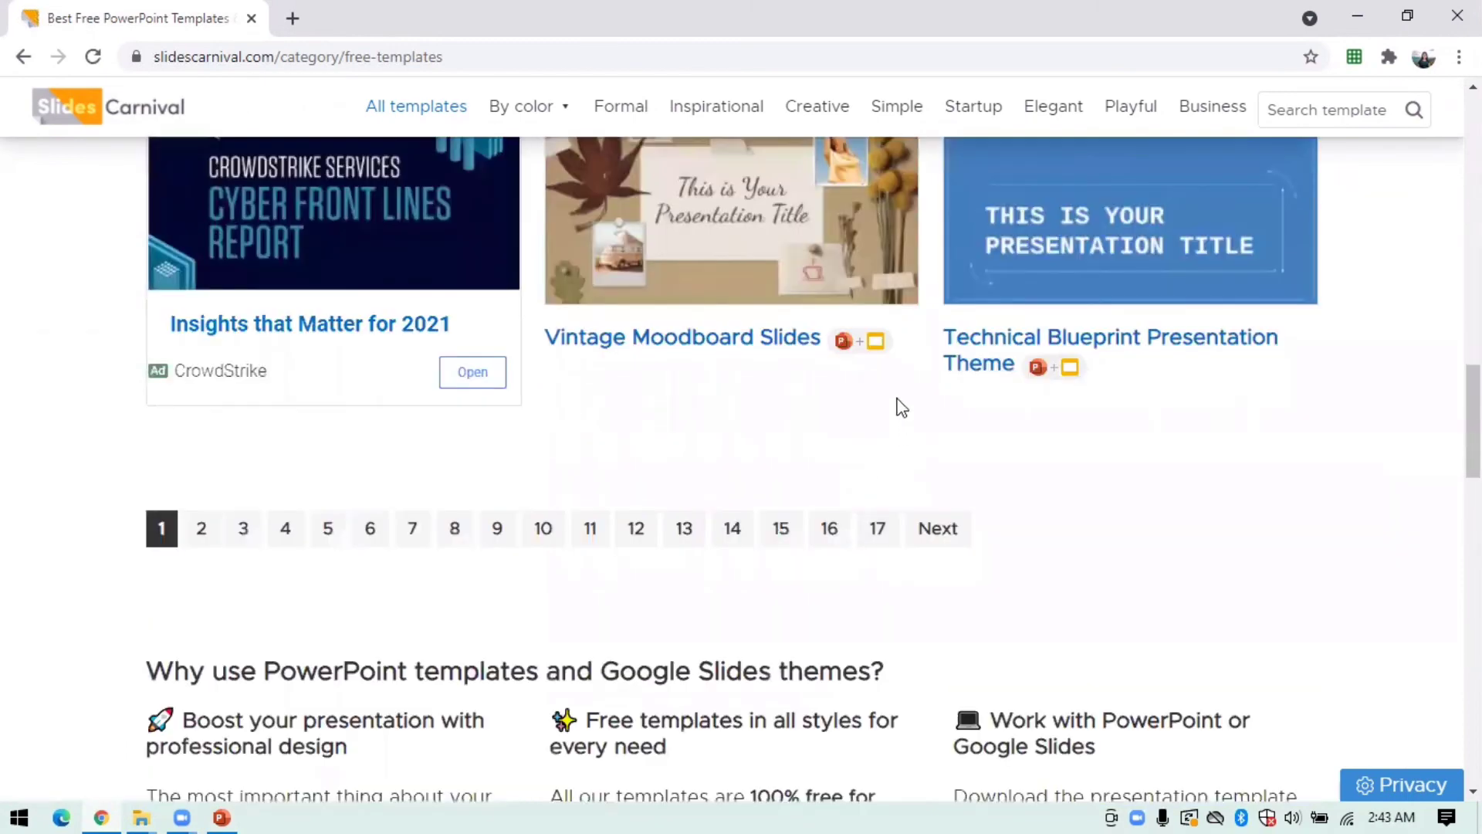
scroll(1160, 529, up, 2)
scroll(1197, 546, down, 3)
scroll(843, 466, up, 1)
scroll(843, 467, up, 3)
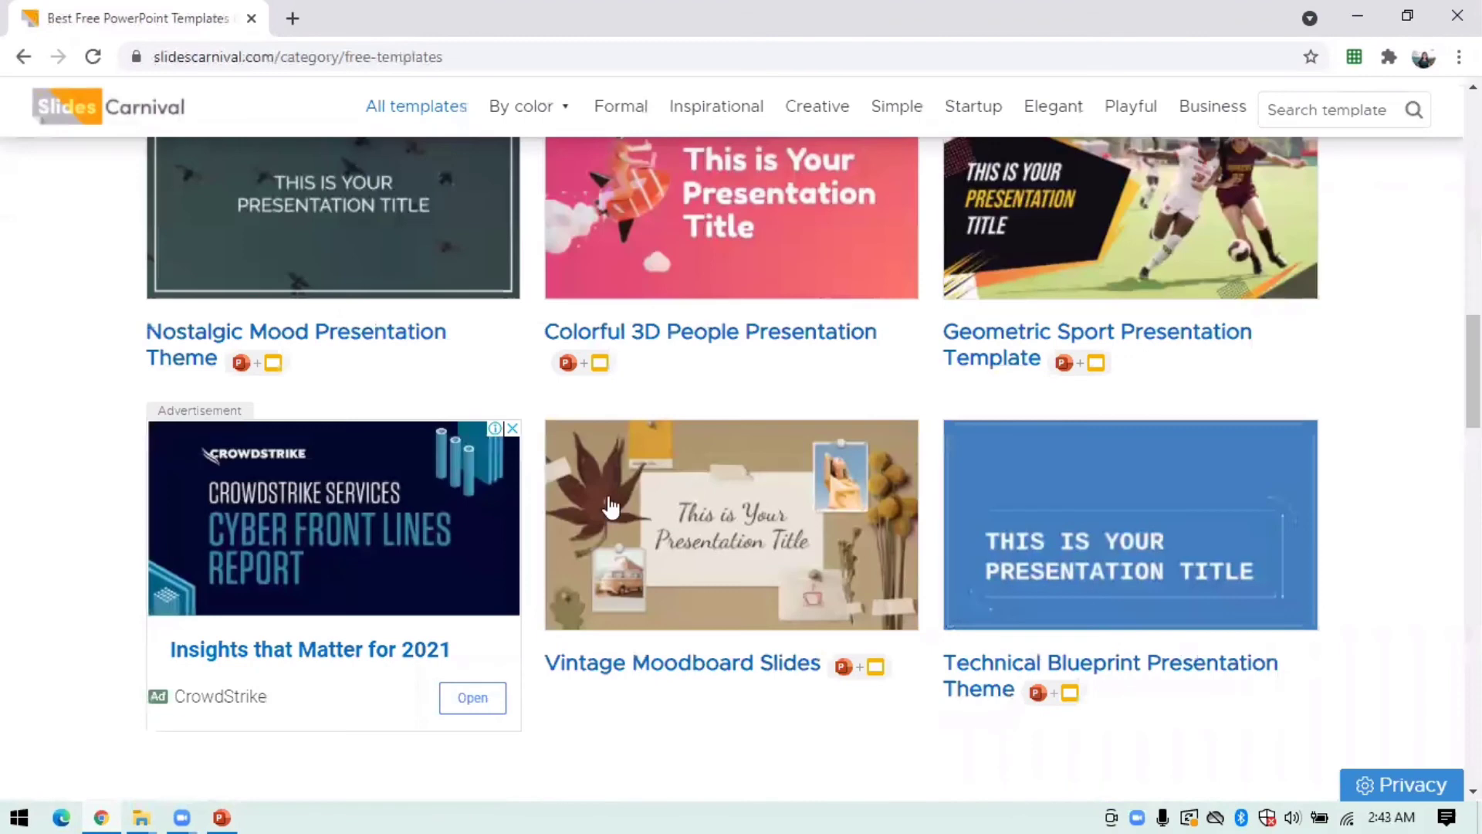
click(708, 543)
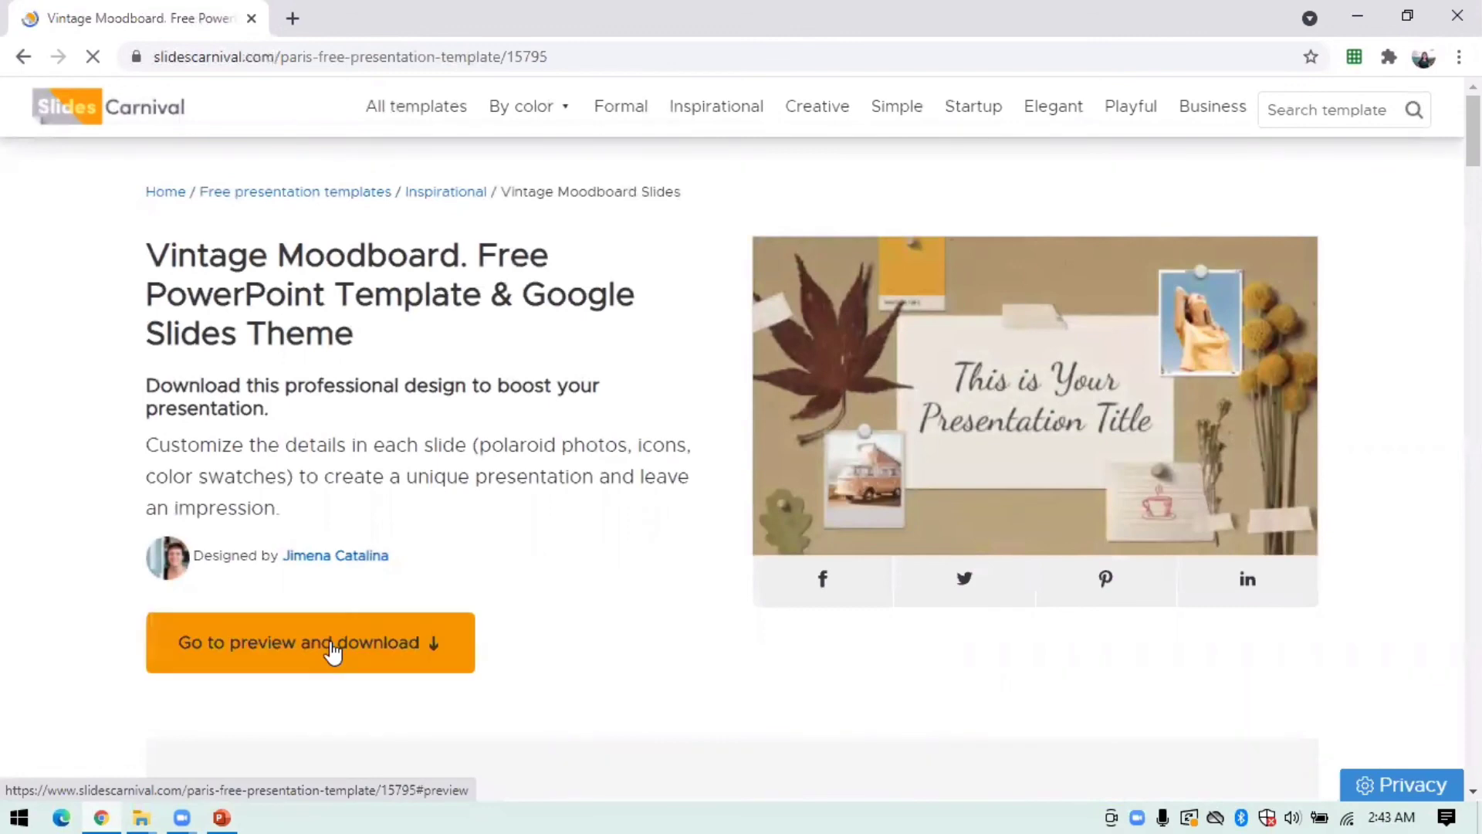
- Download the Vintage Moodboard design as a PowerPoint template, open the downloaded file, and enable editing
click(340, 652)
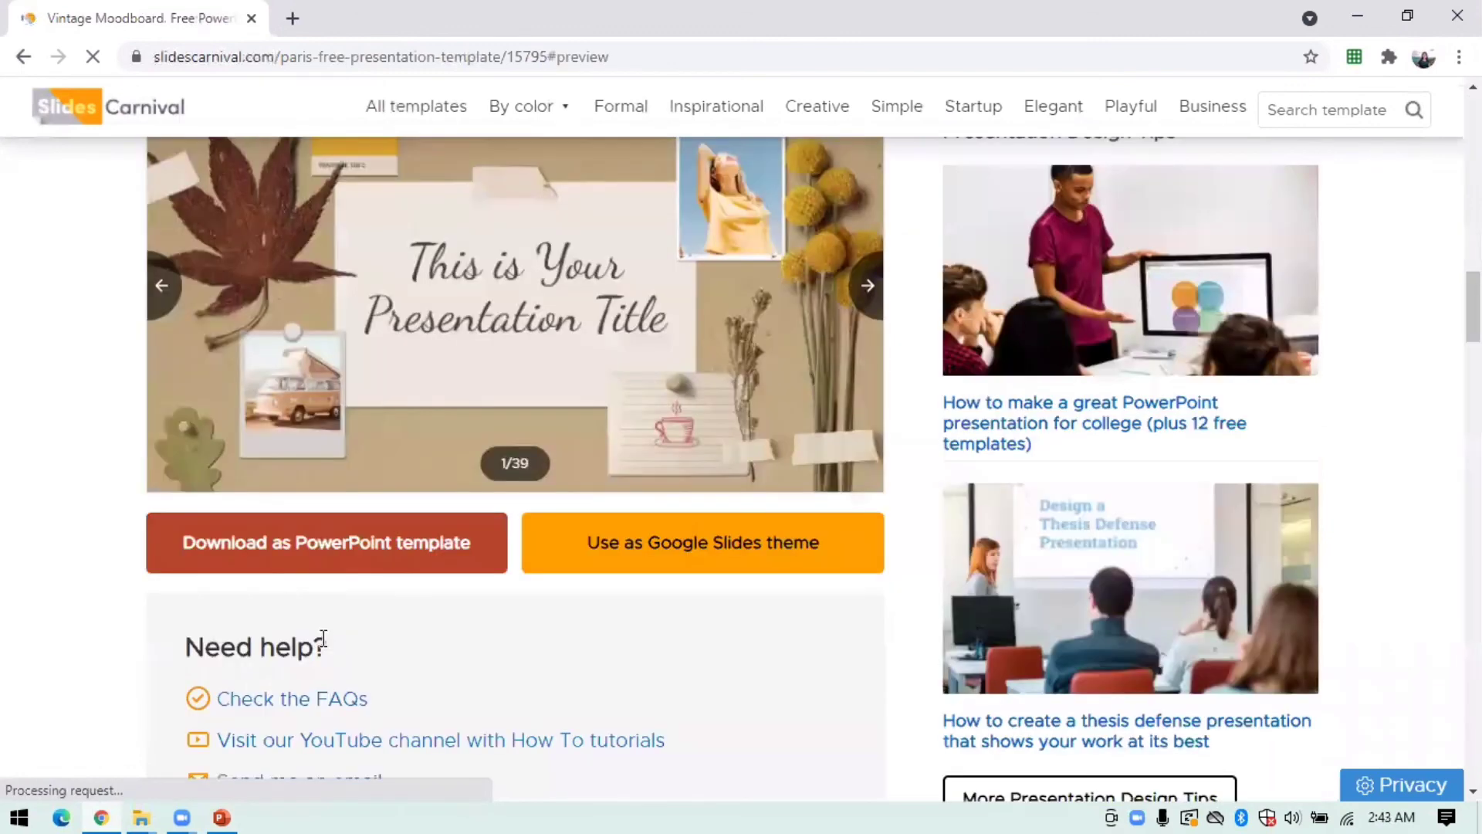
click(347, 549)
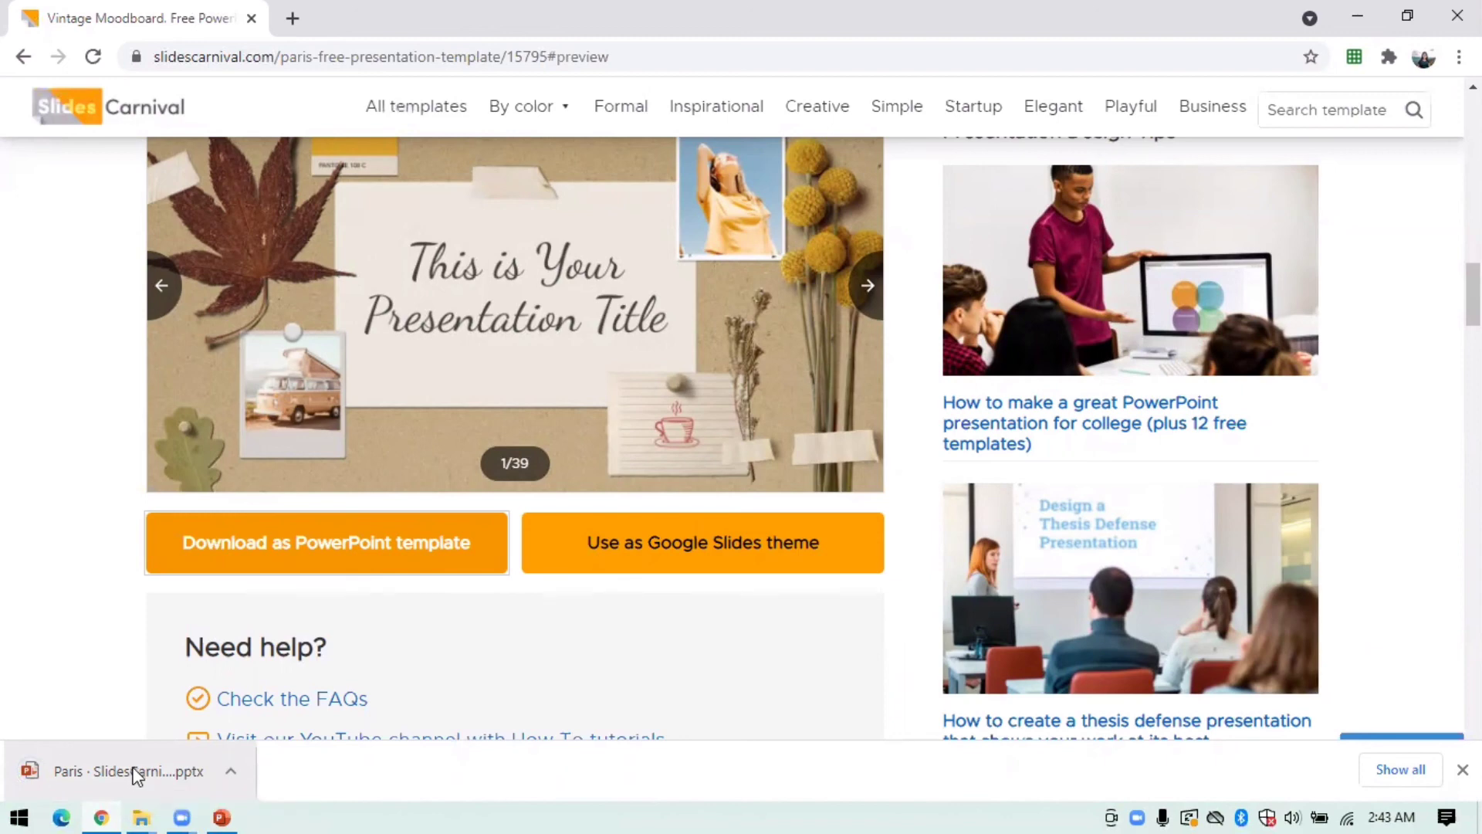
click(136, 772)
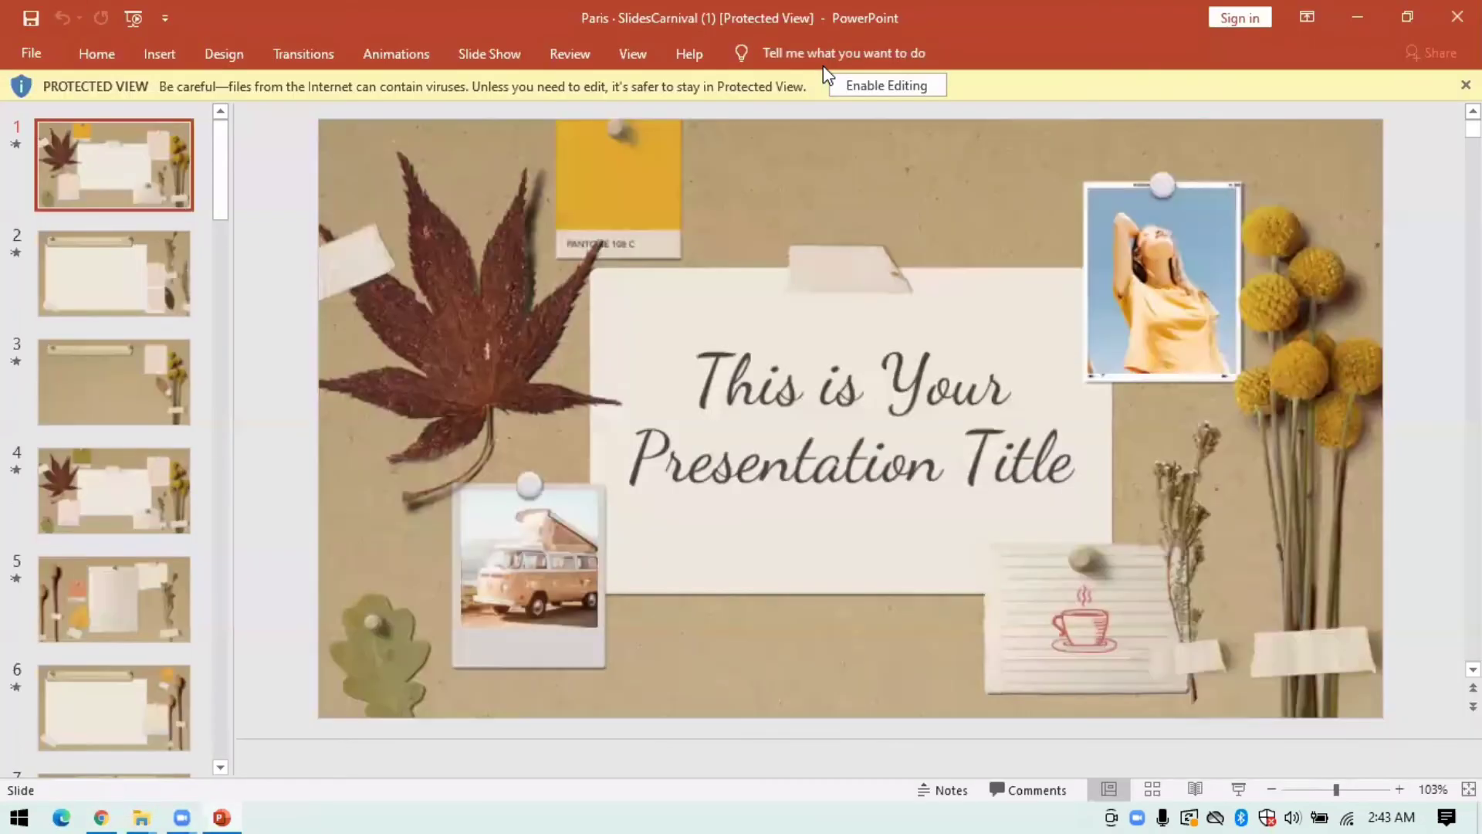
click(886, 85)
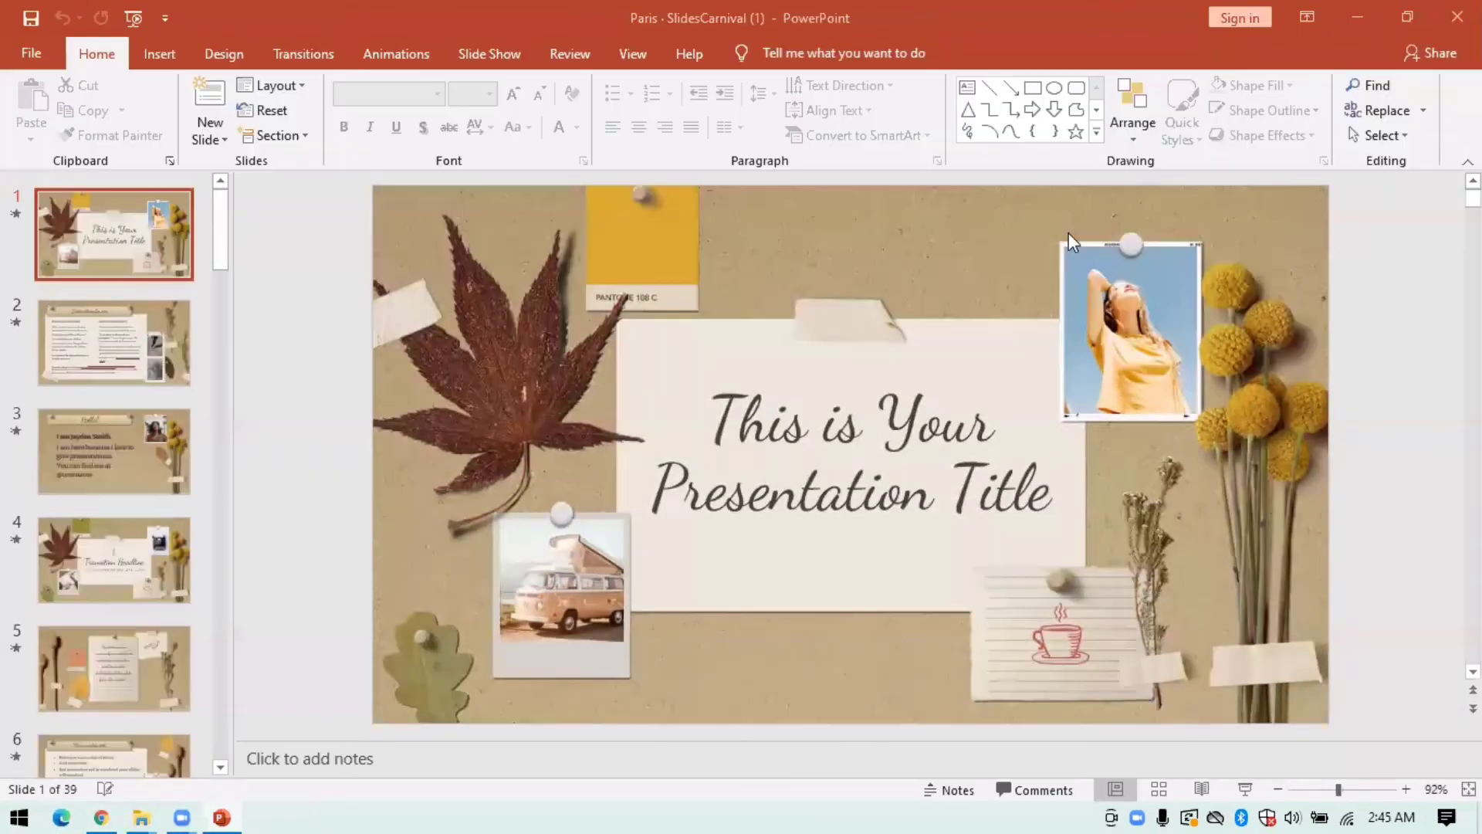
- Replace the placeholder title on slide 1 with "Video Presentation"
click(725, 409)
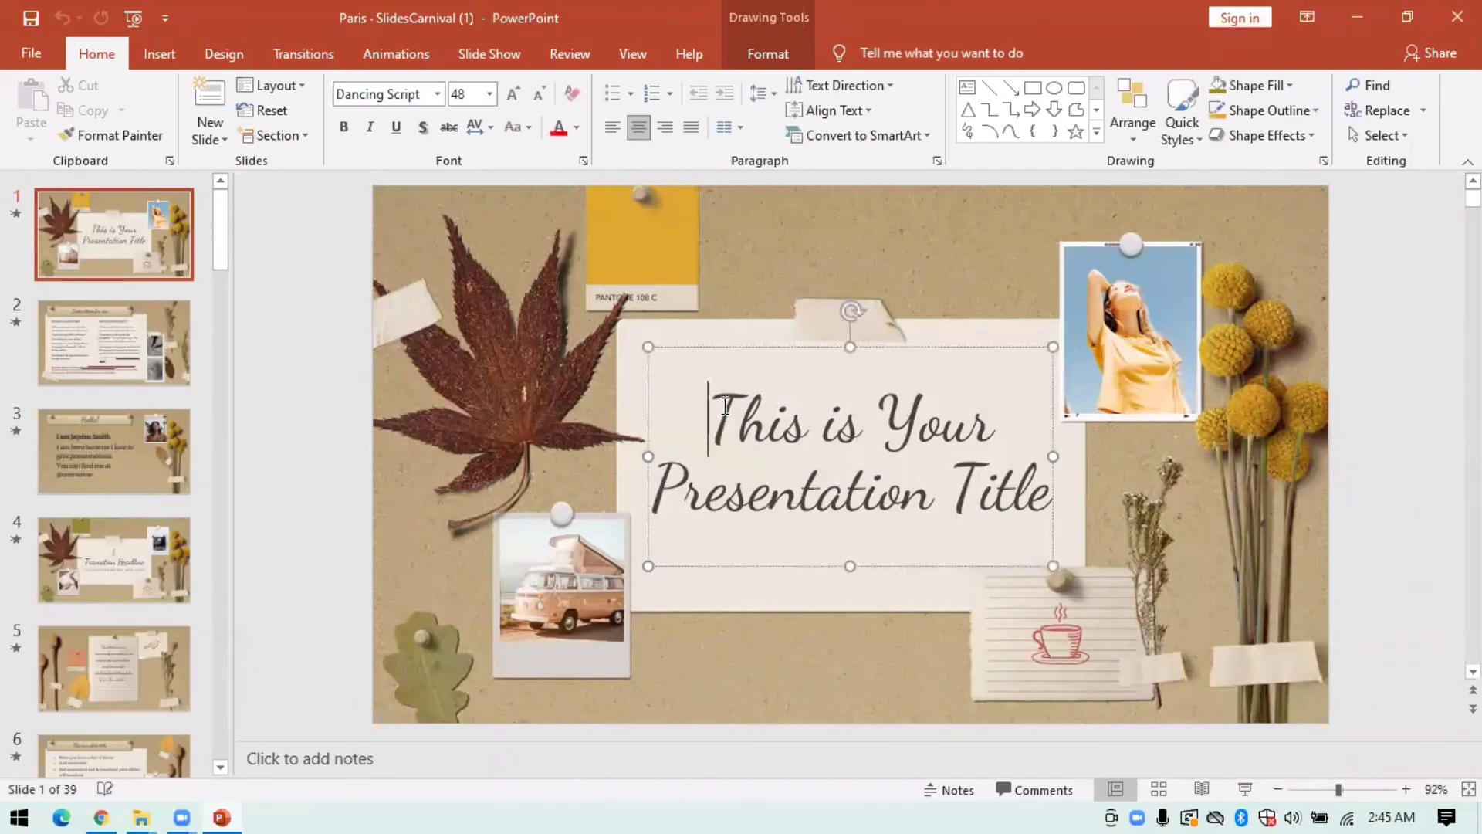
drag(736, 410, 999, 499)
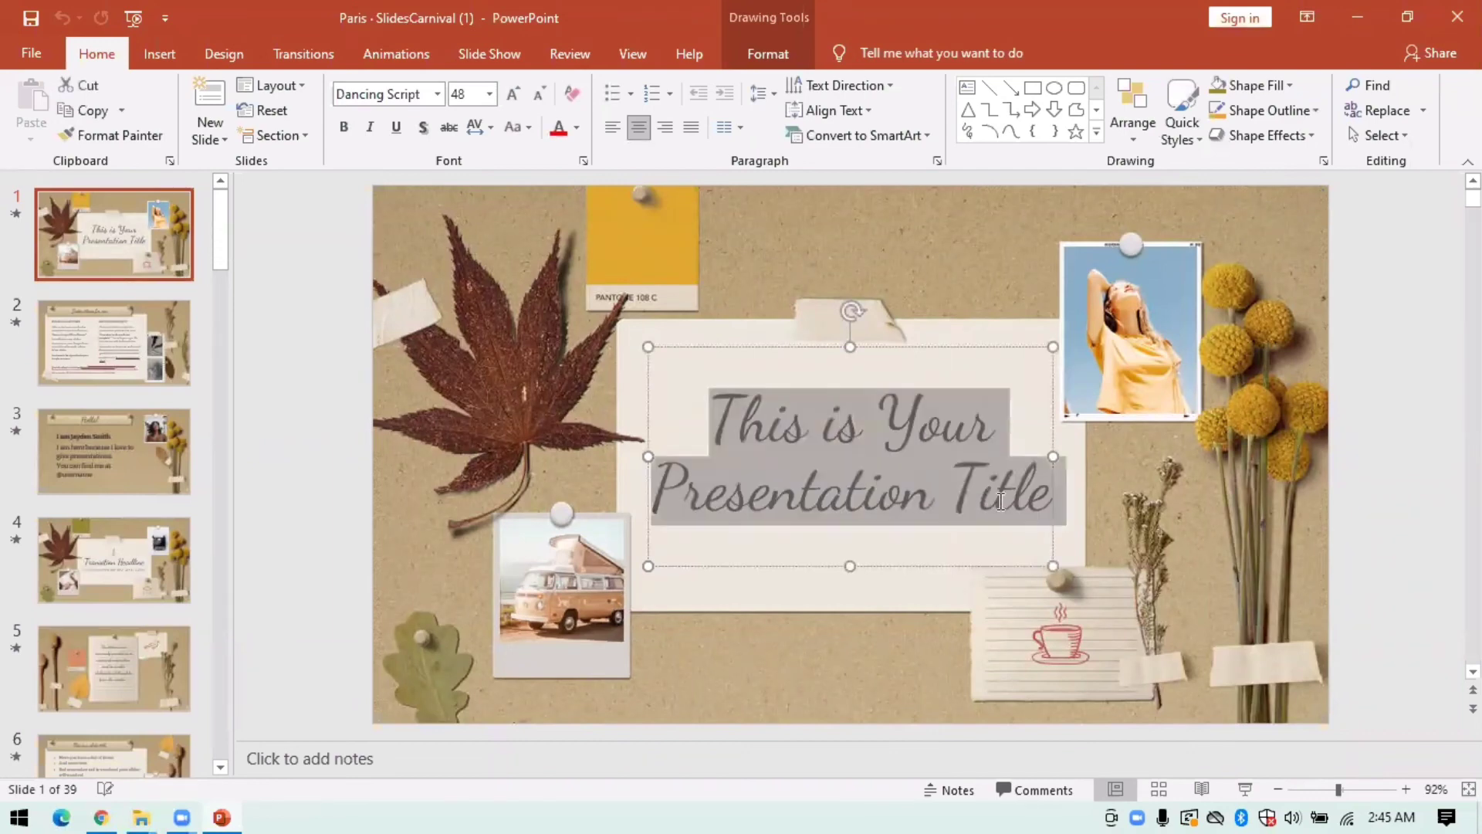
key(BackSpace)
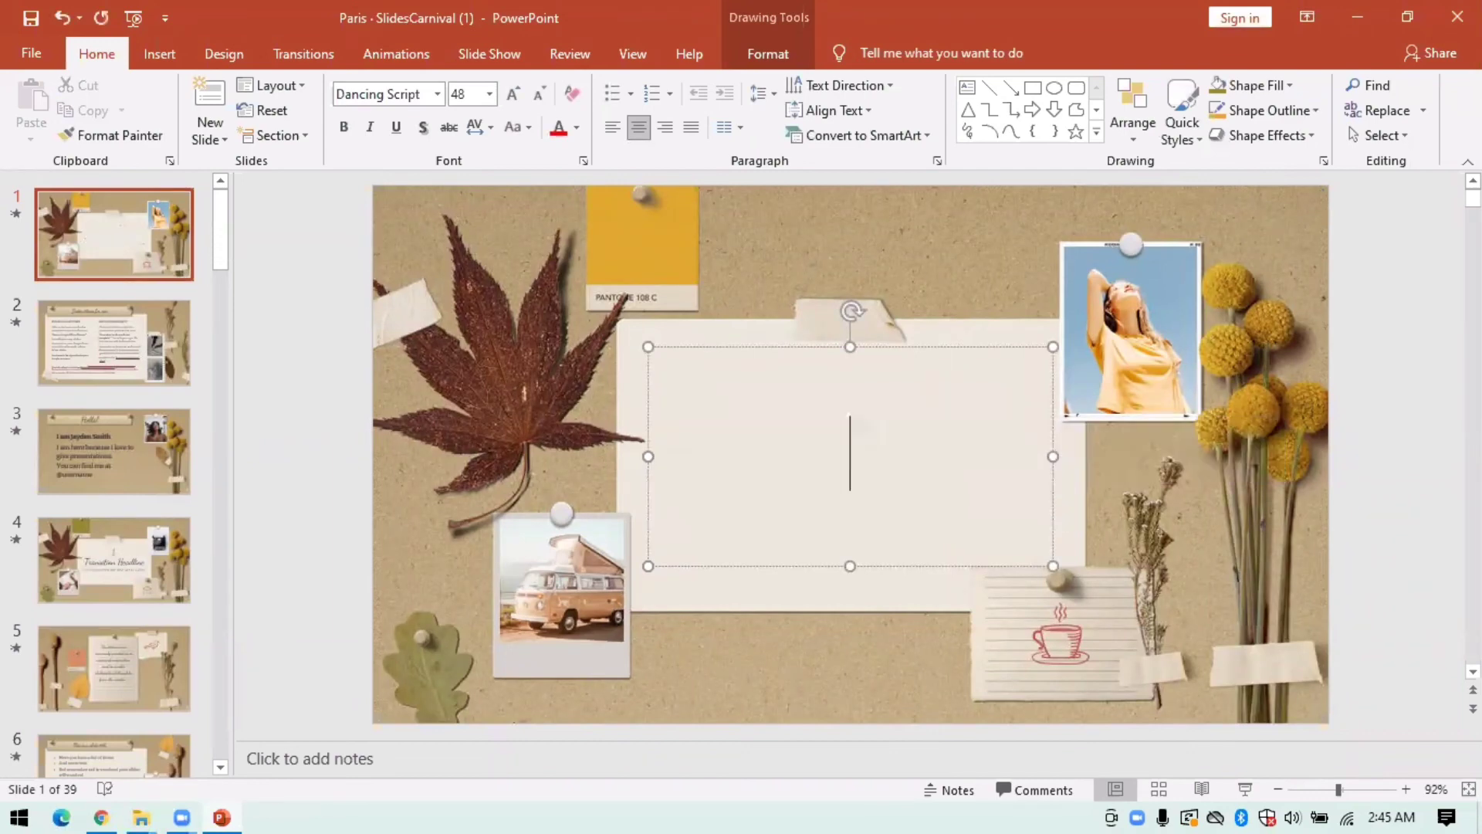
text(Video)
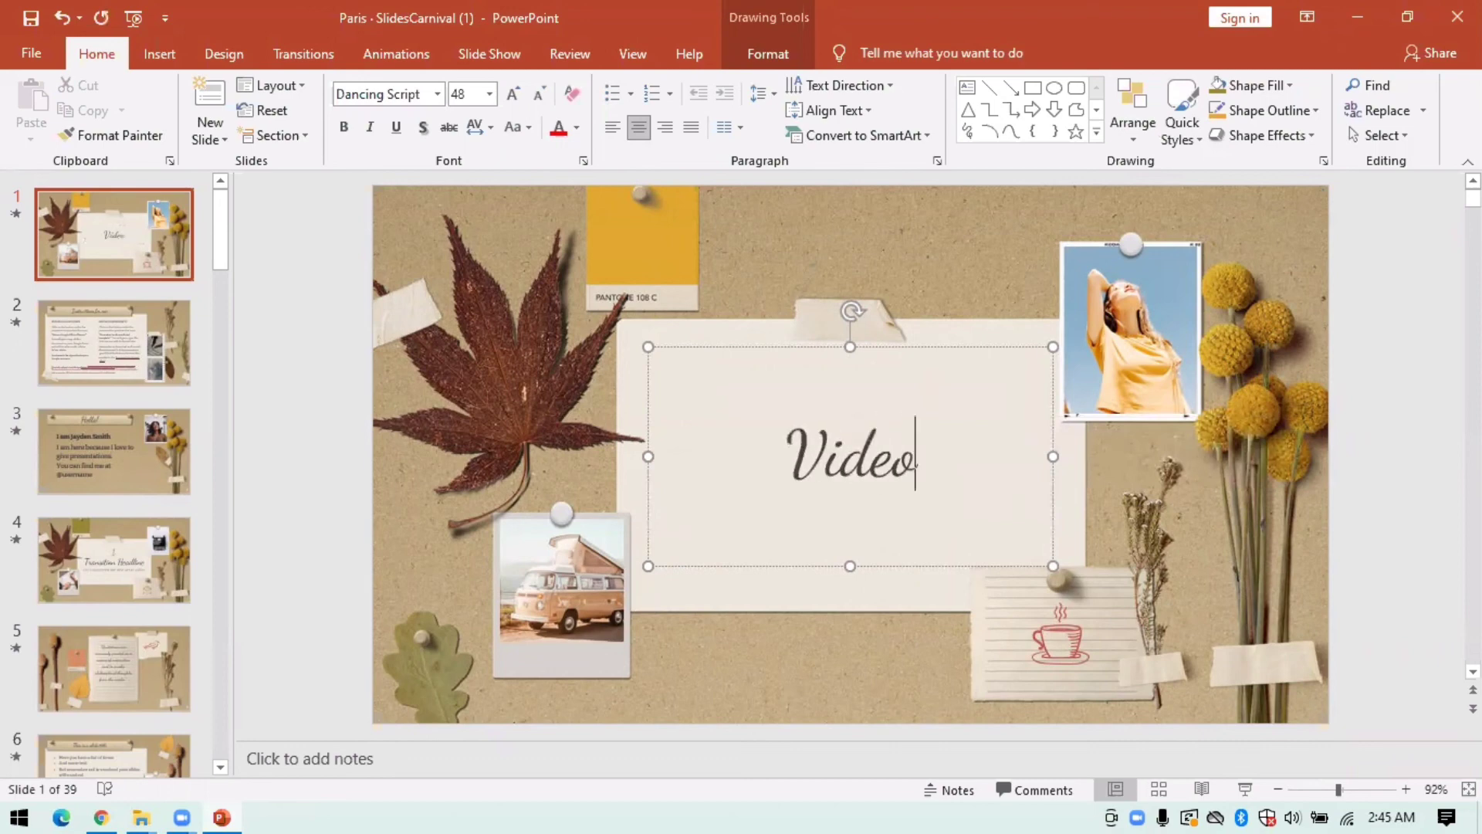
text( Pres)
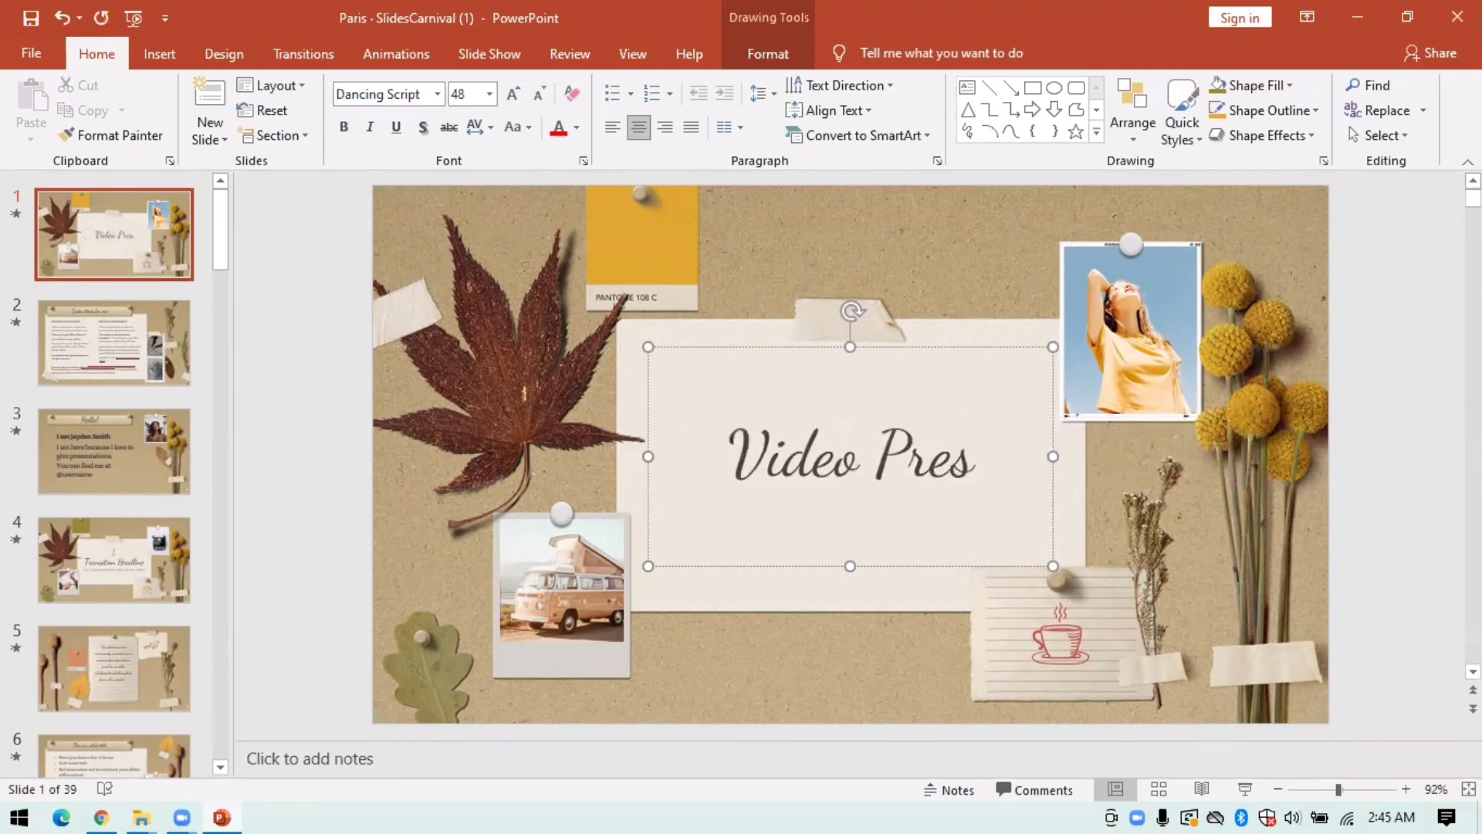
text(entatio)
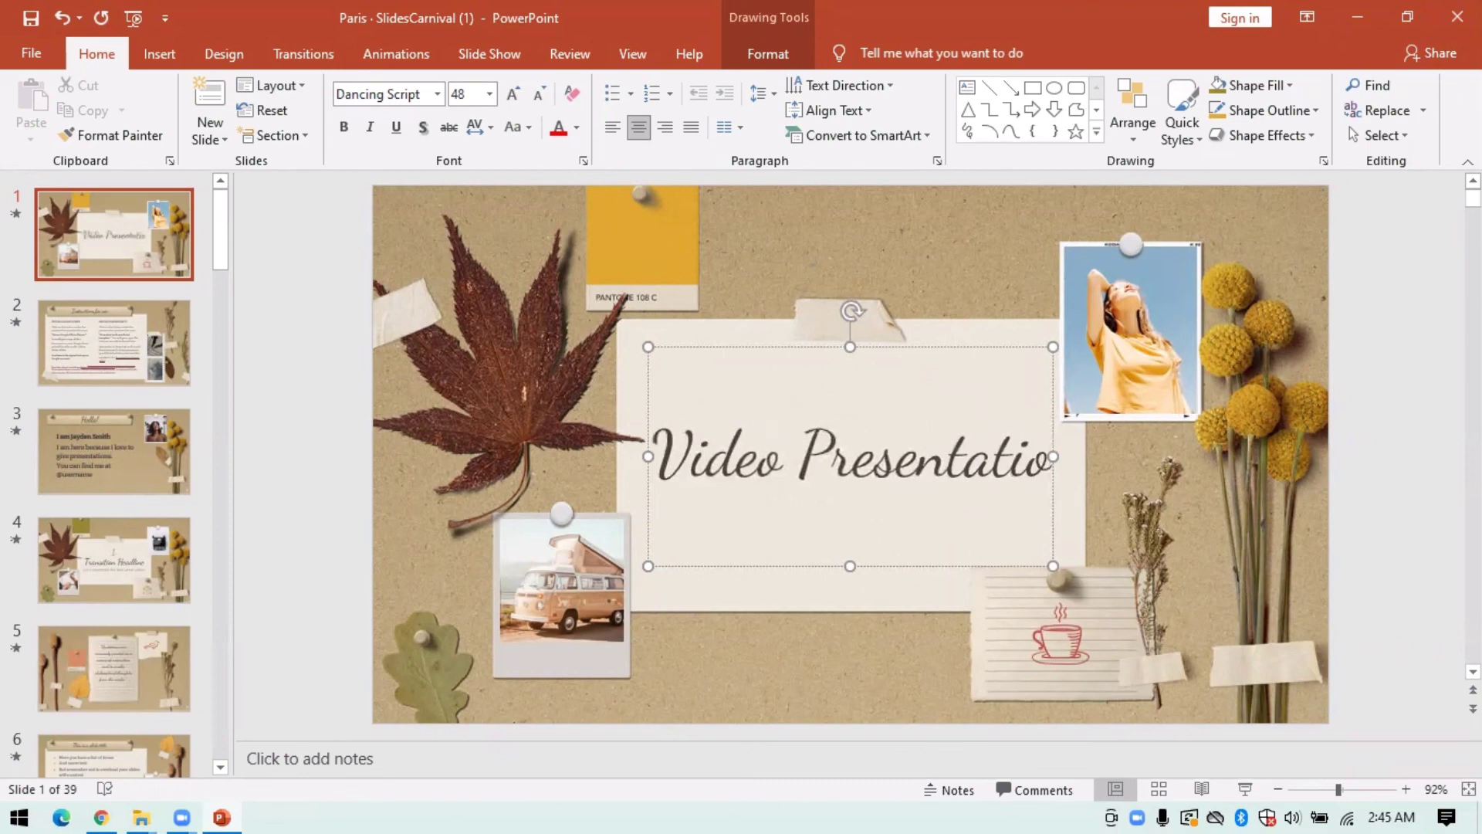
text(n)
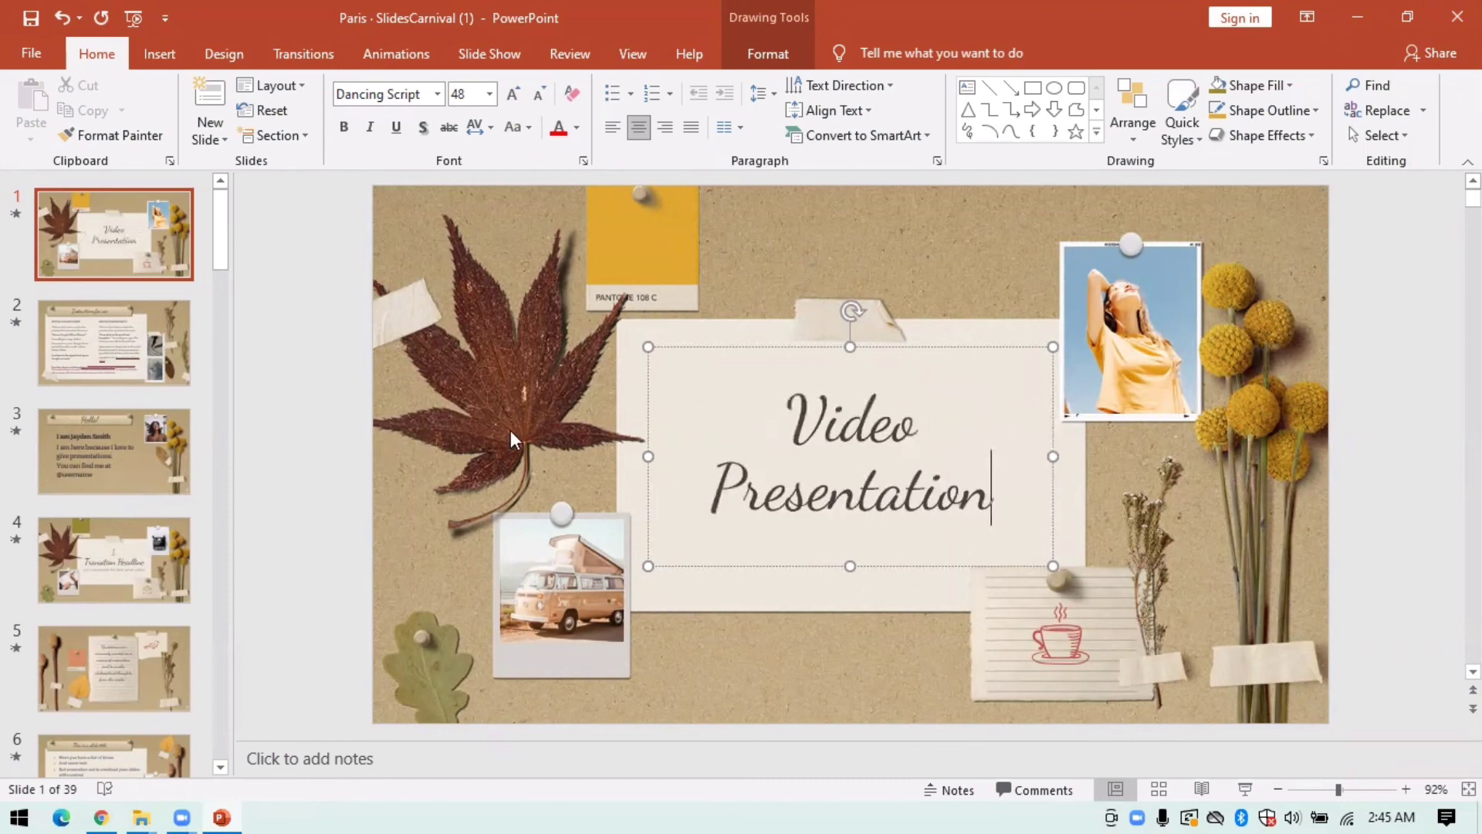
- Look through the template's slides, viewing slides 2 to 5 and slide 16 for their sample content and layouts
click(220, 241)
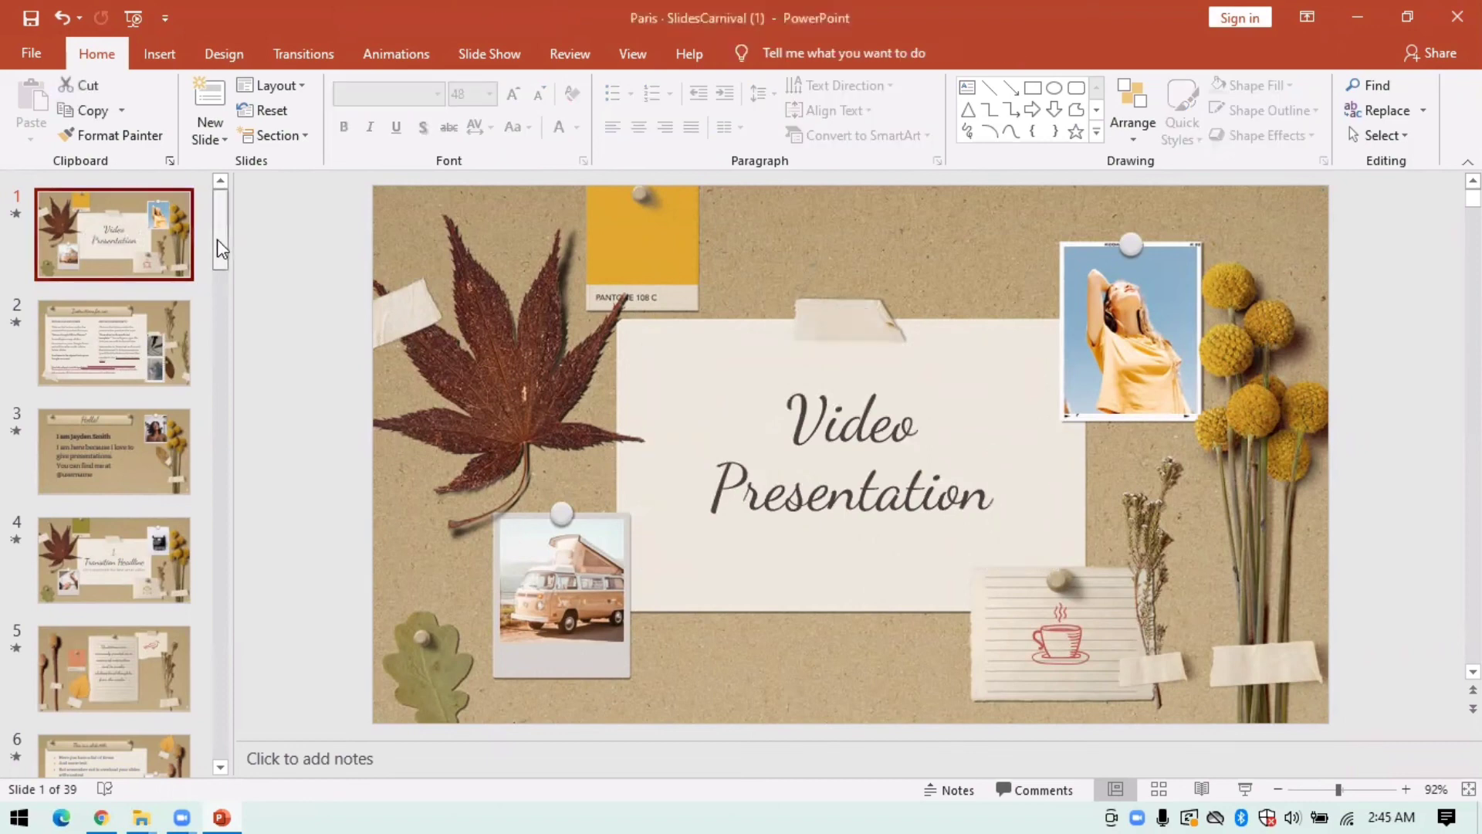
drag(216, 239, 216, 246)
click(156, 270)
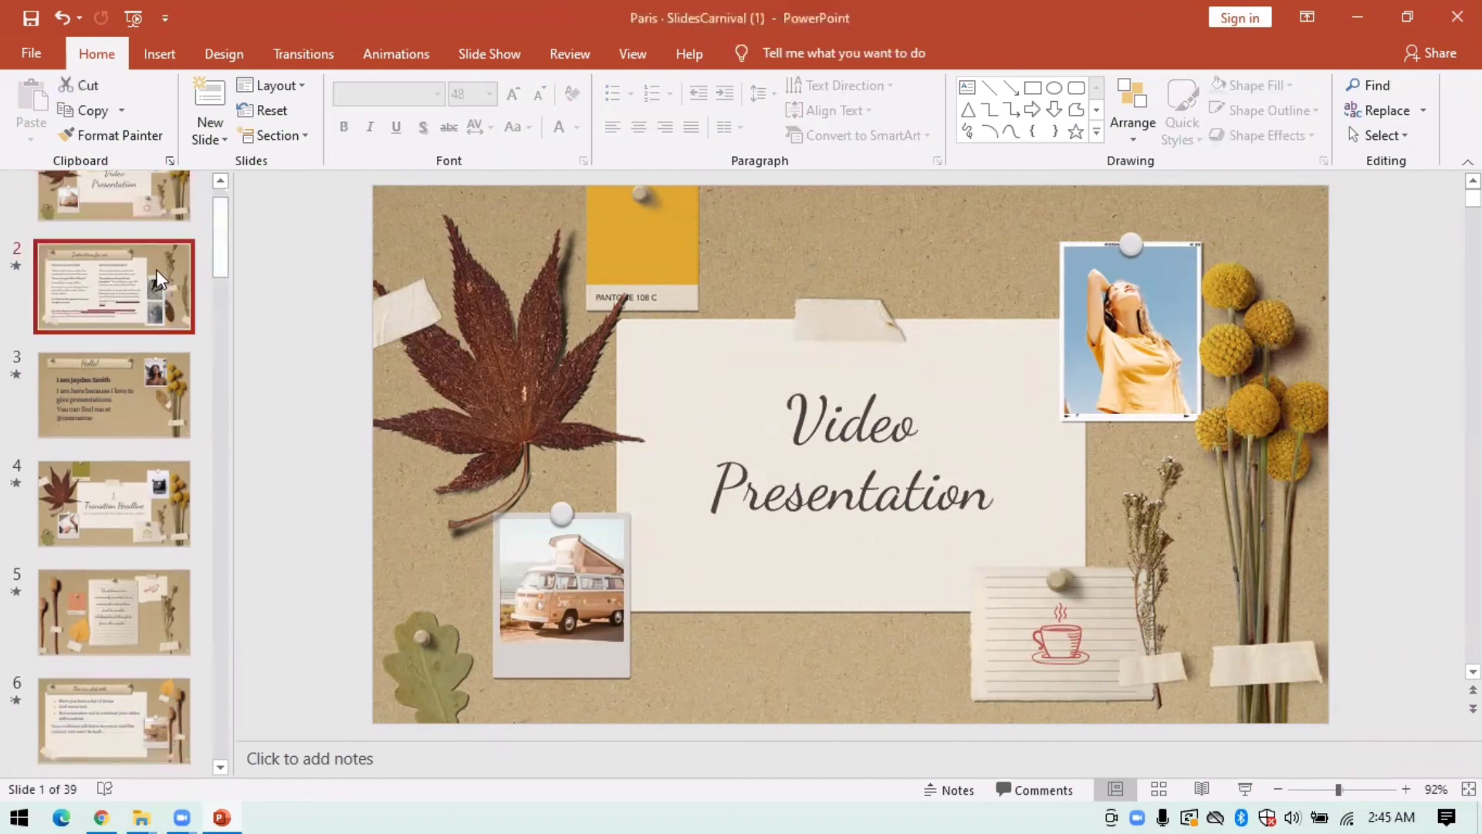
click(126, 419)
click(145, 506)
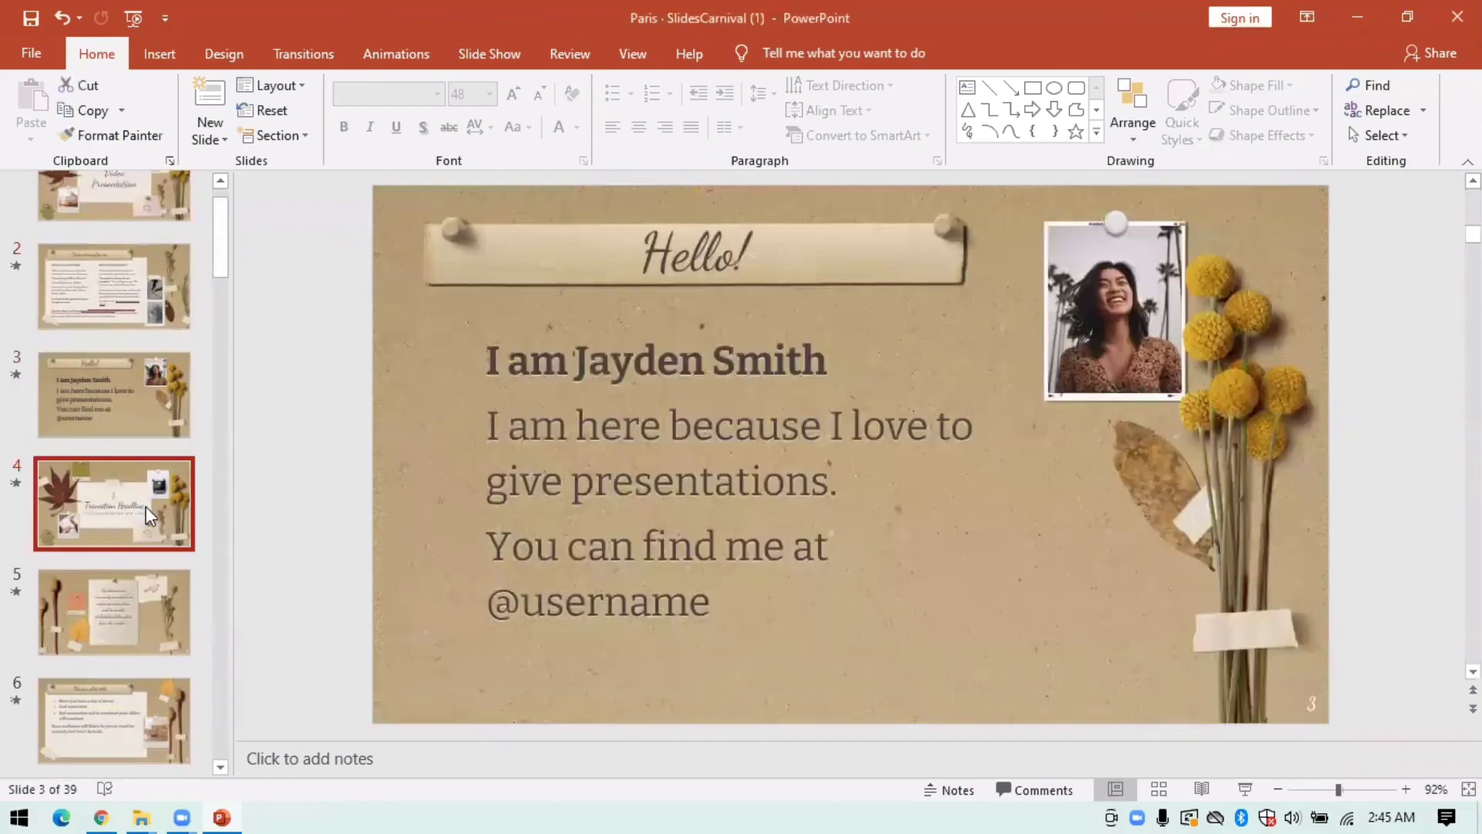
click(138, 653)
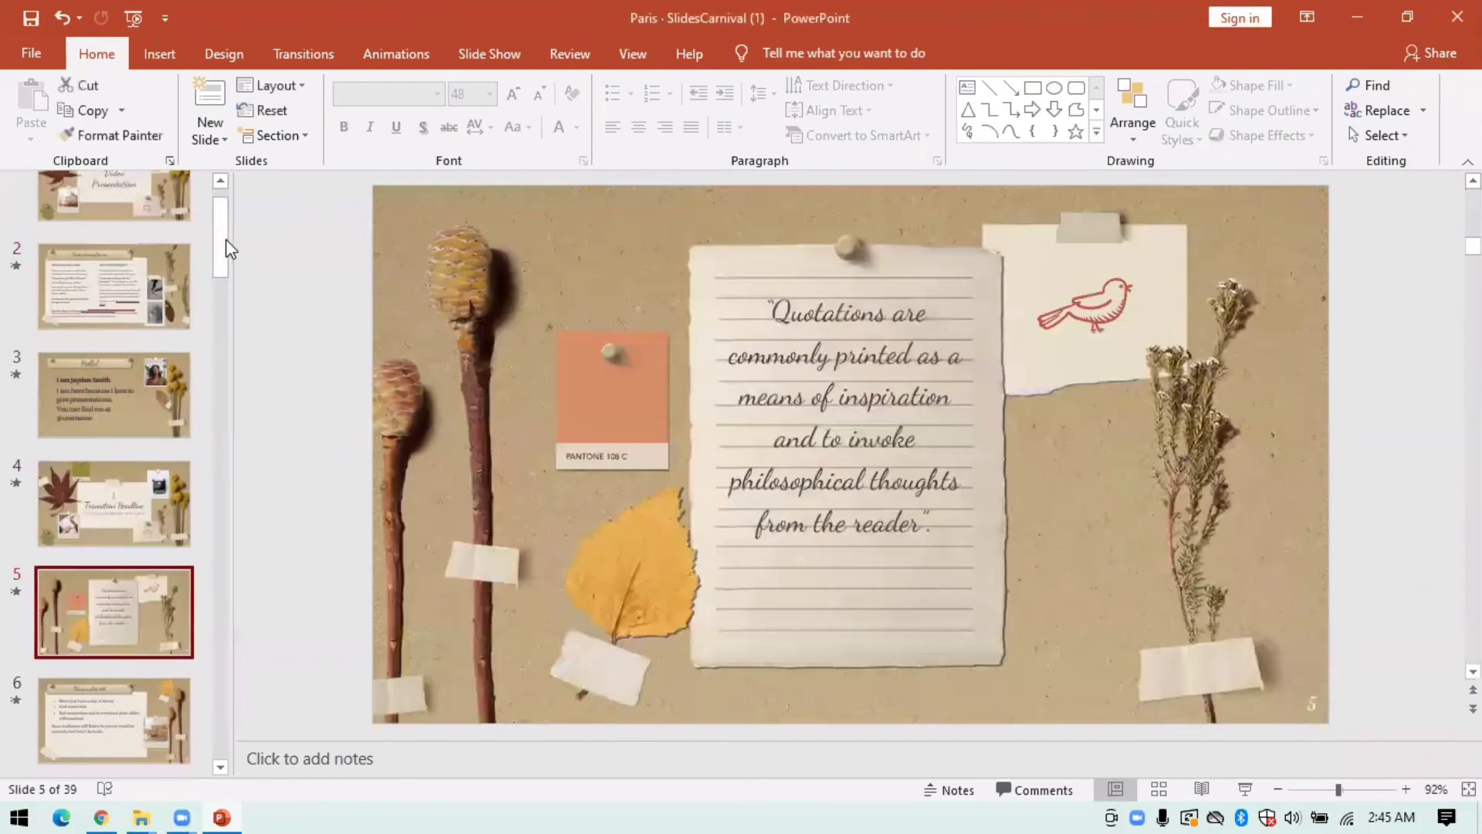
drag(223, 243, 201, 436)
click(145, 460)
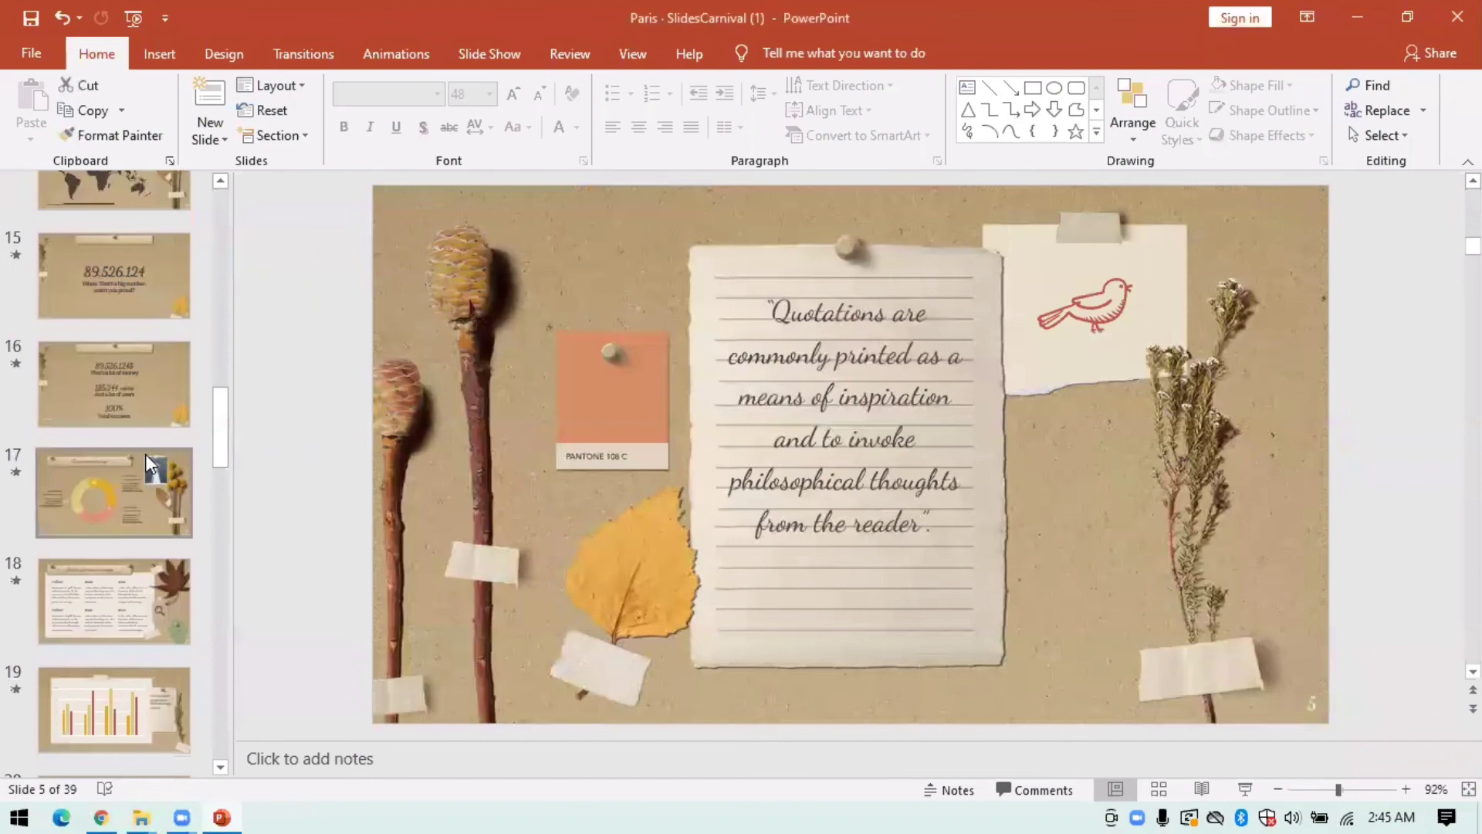
click(127, 408)
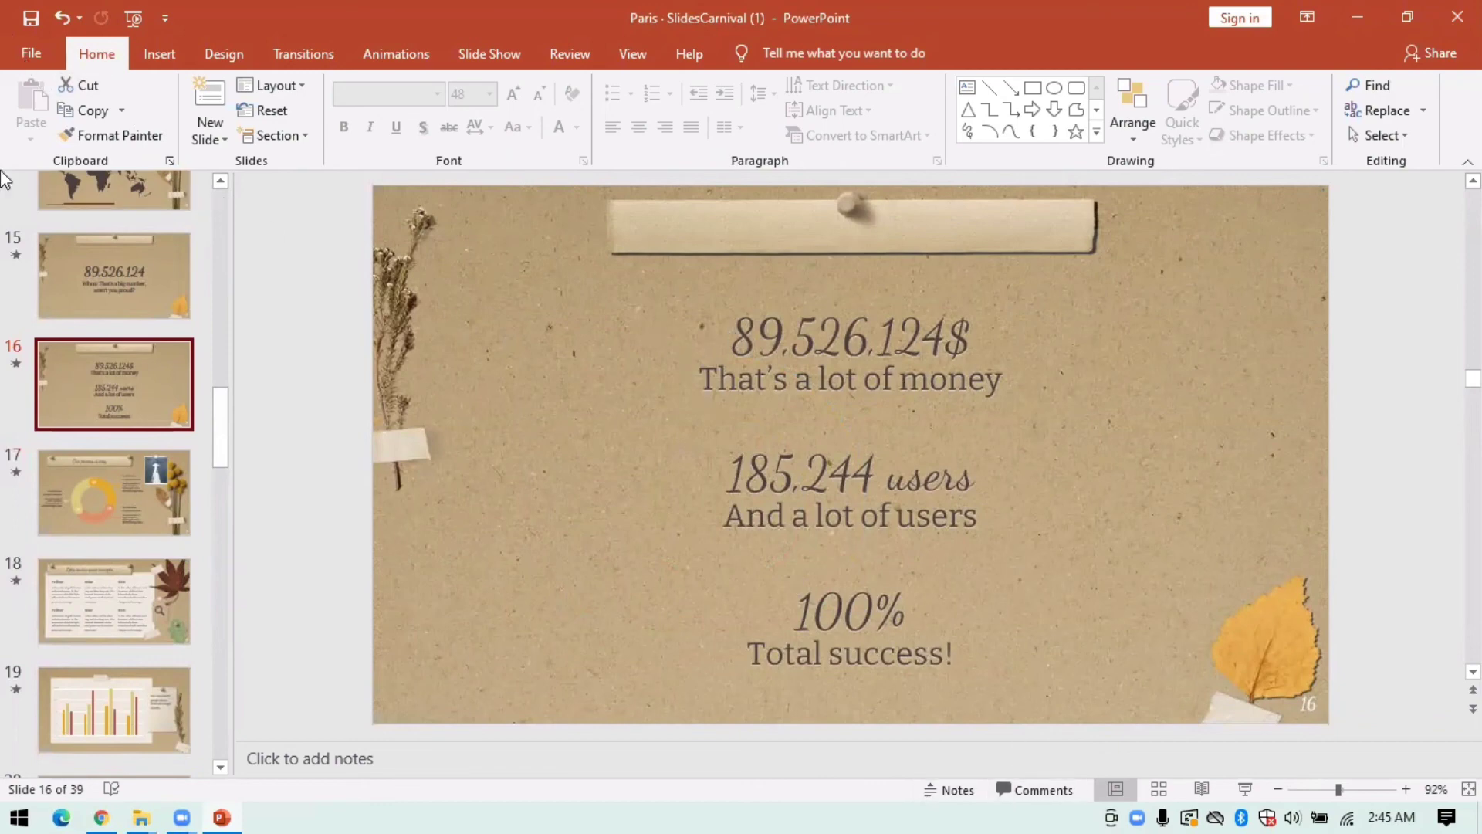
- Save a copy of the presentation in today's most recently used folder, named with the author's first name followed by "- Video tutorial"
click(33, 53)
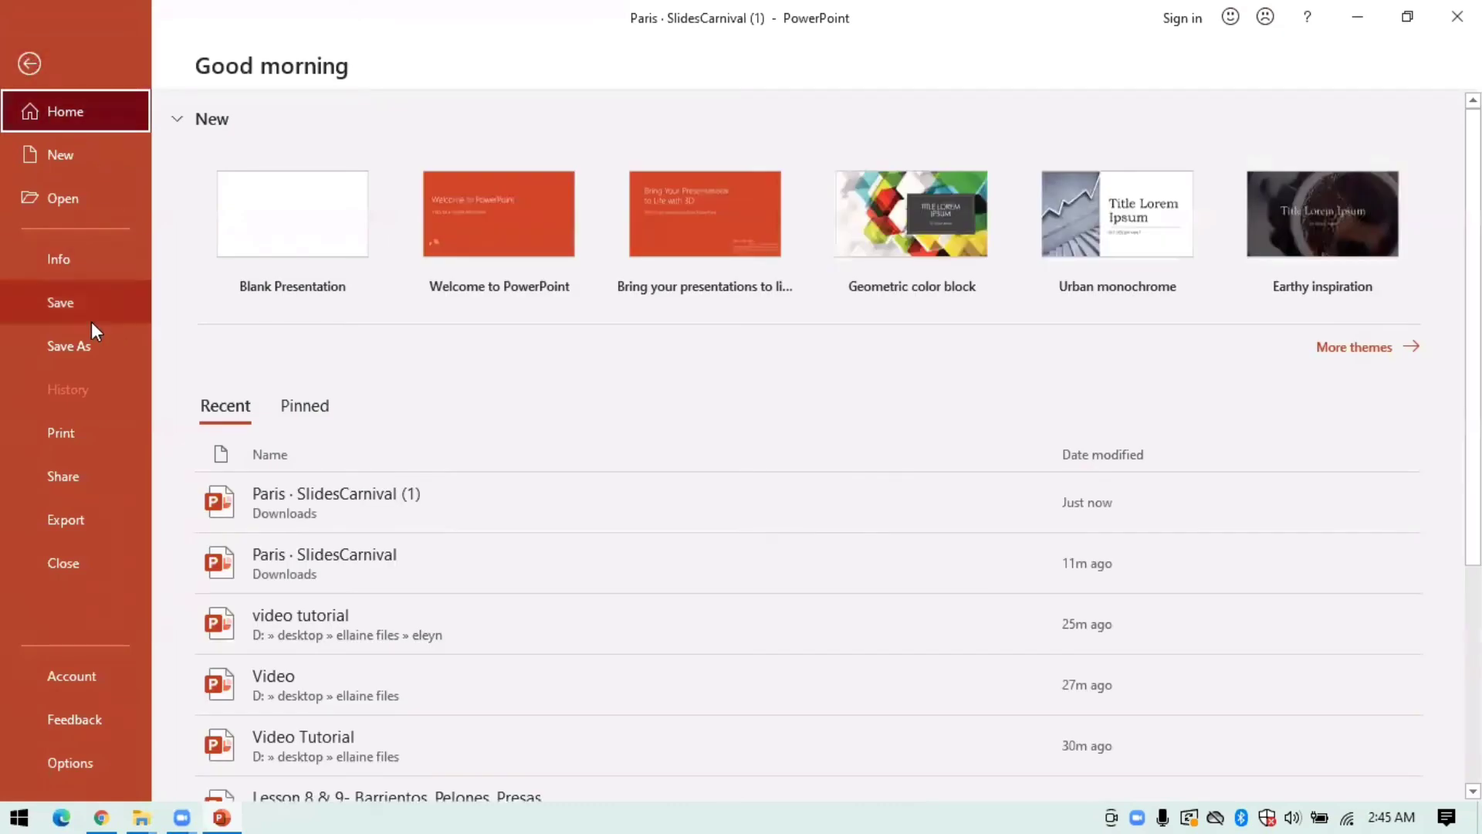
click(96, 356)
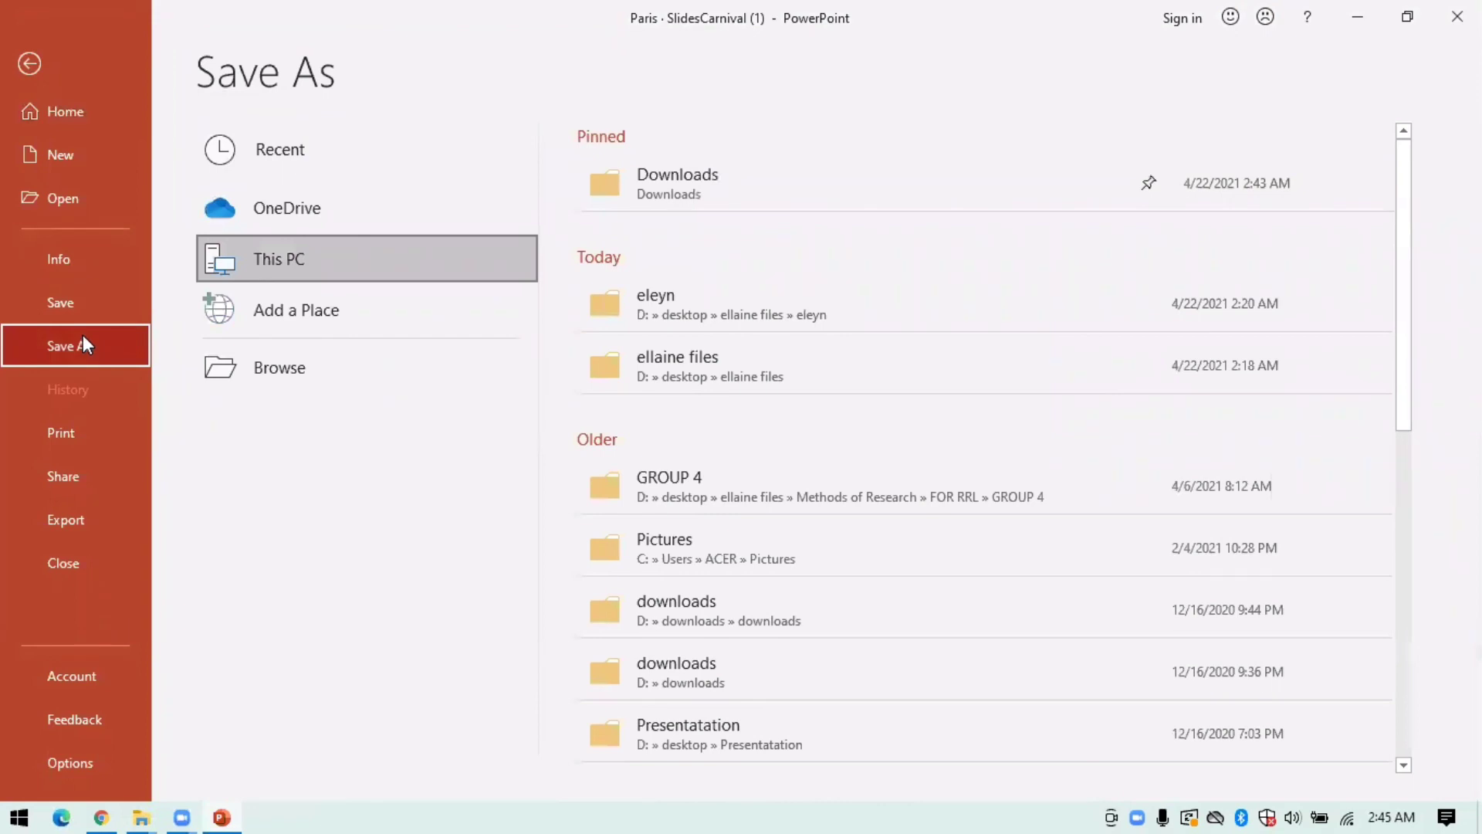
click(786, 324)
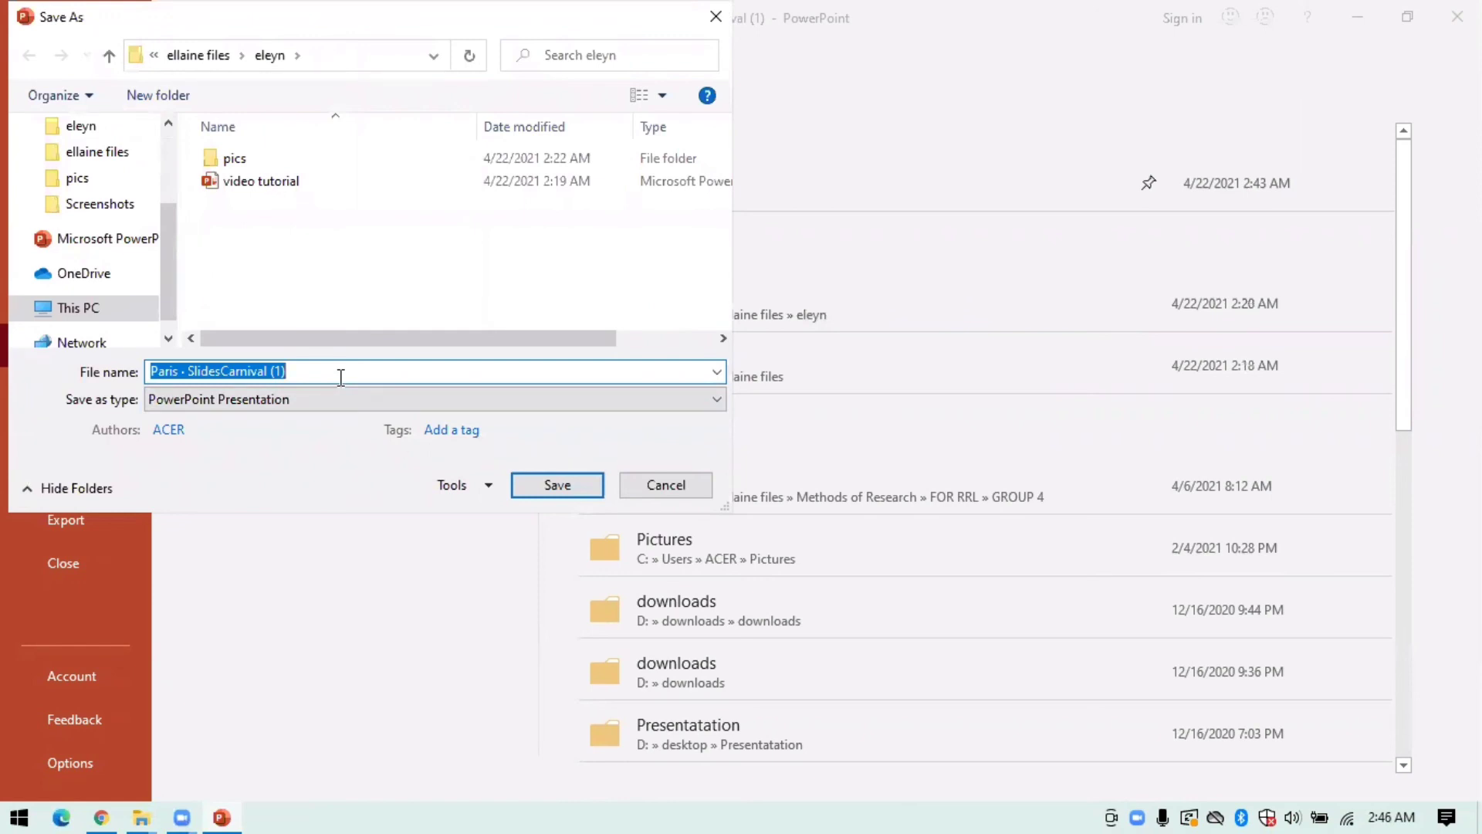
key(BackSpace)
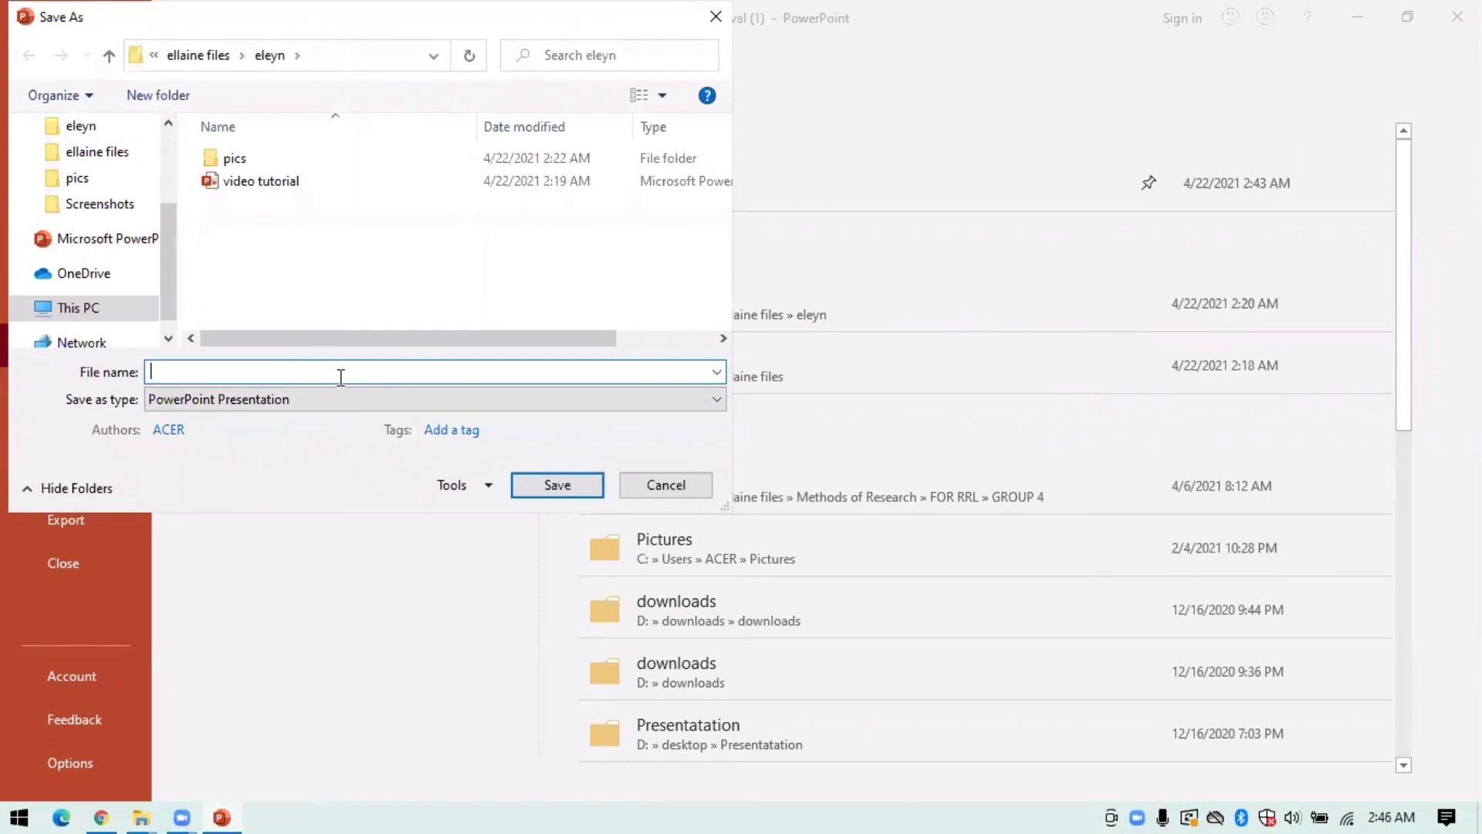
text(Ellaine- Video tutorial)
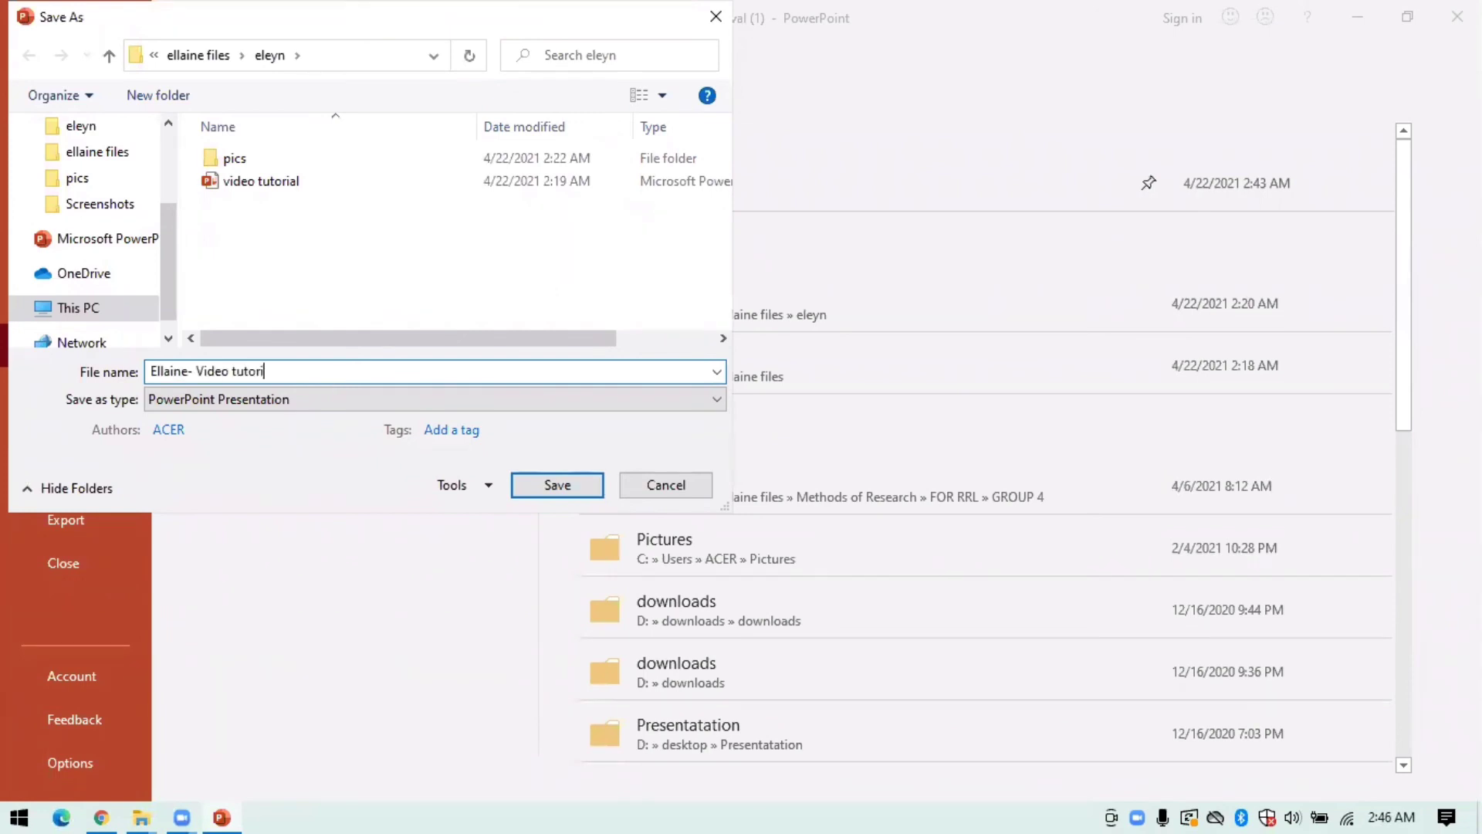
click(556, 484)
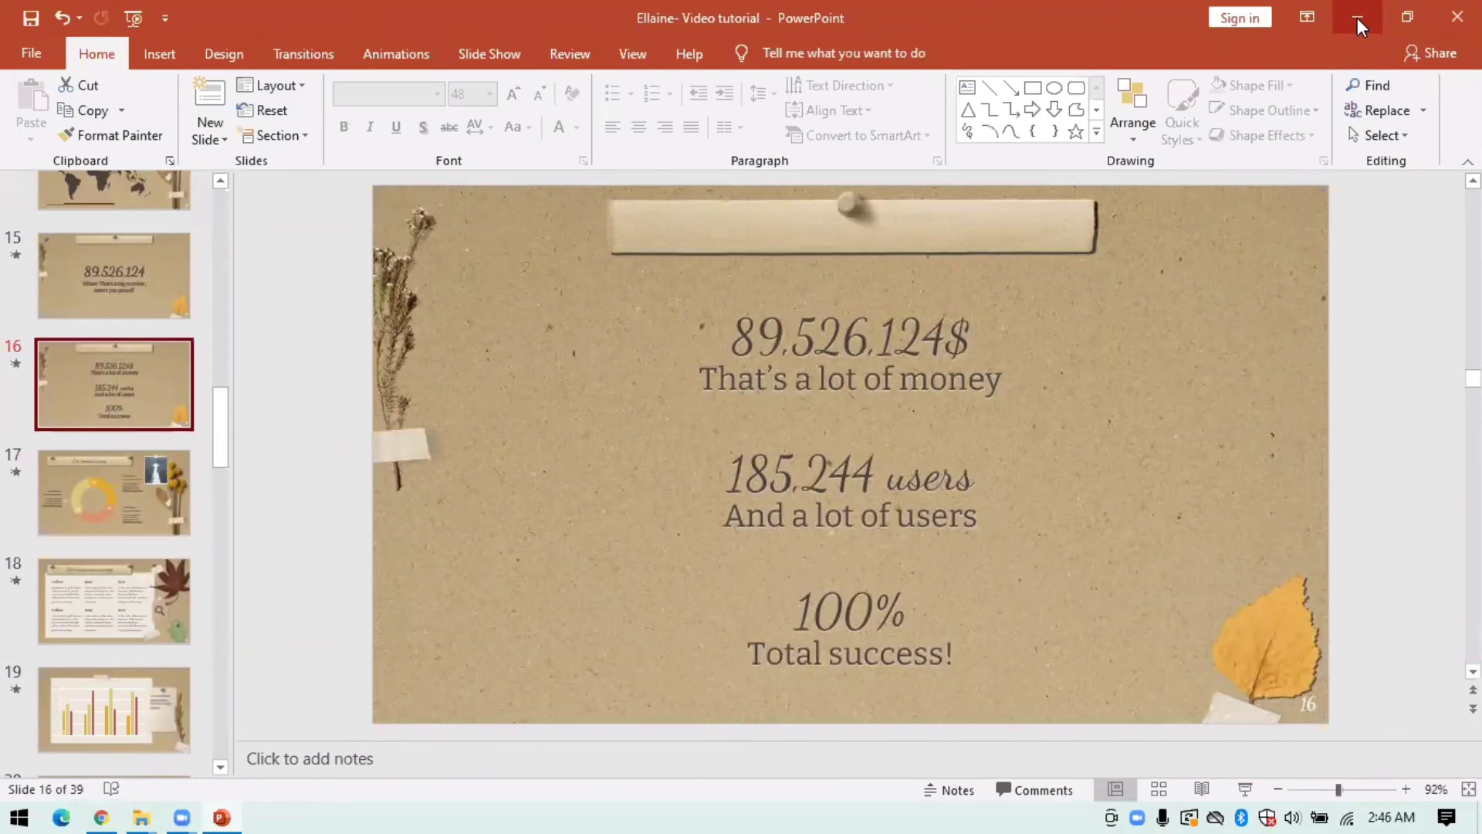
- Minimize the PowerPoint and Chrome windows to show the desktop
click(1357, 17)
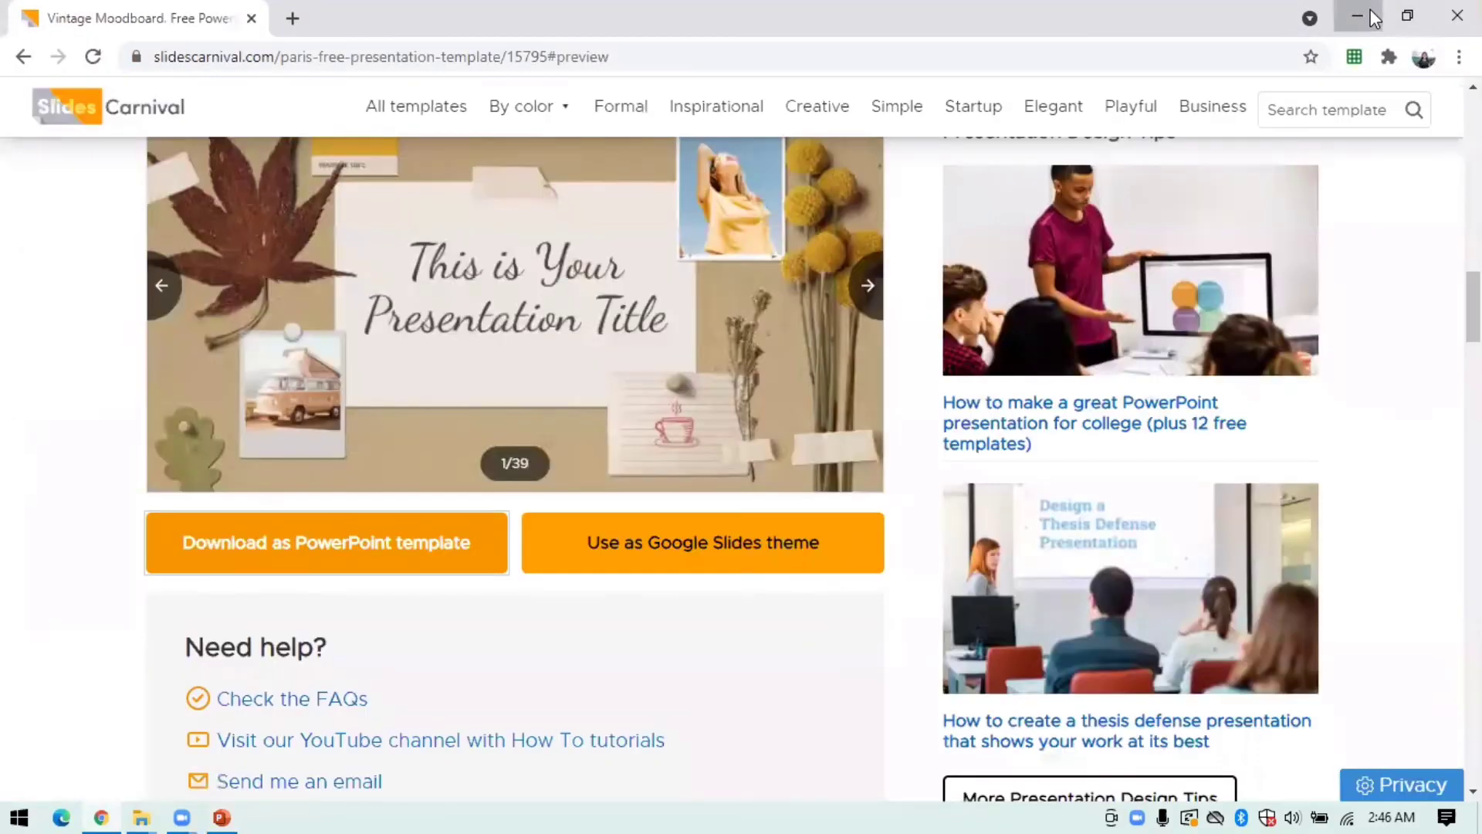
click(1357, 17)
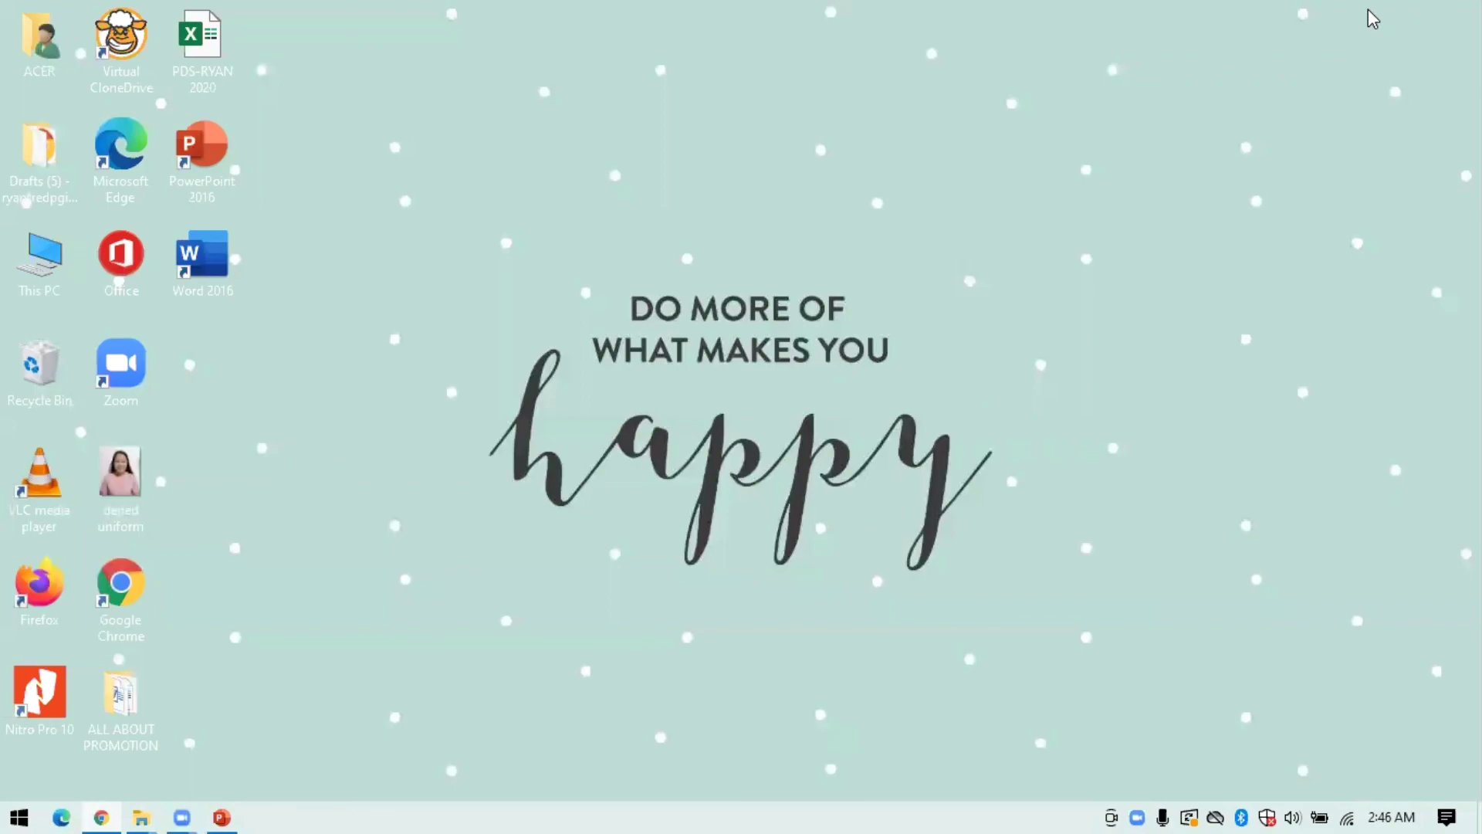